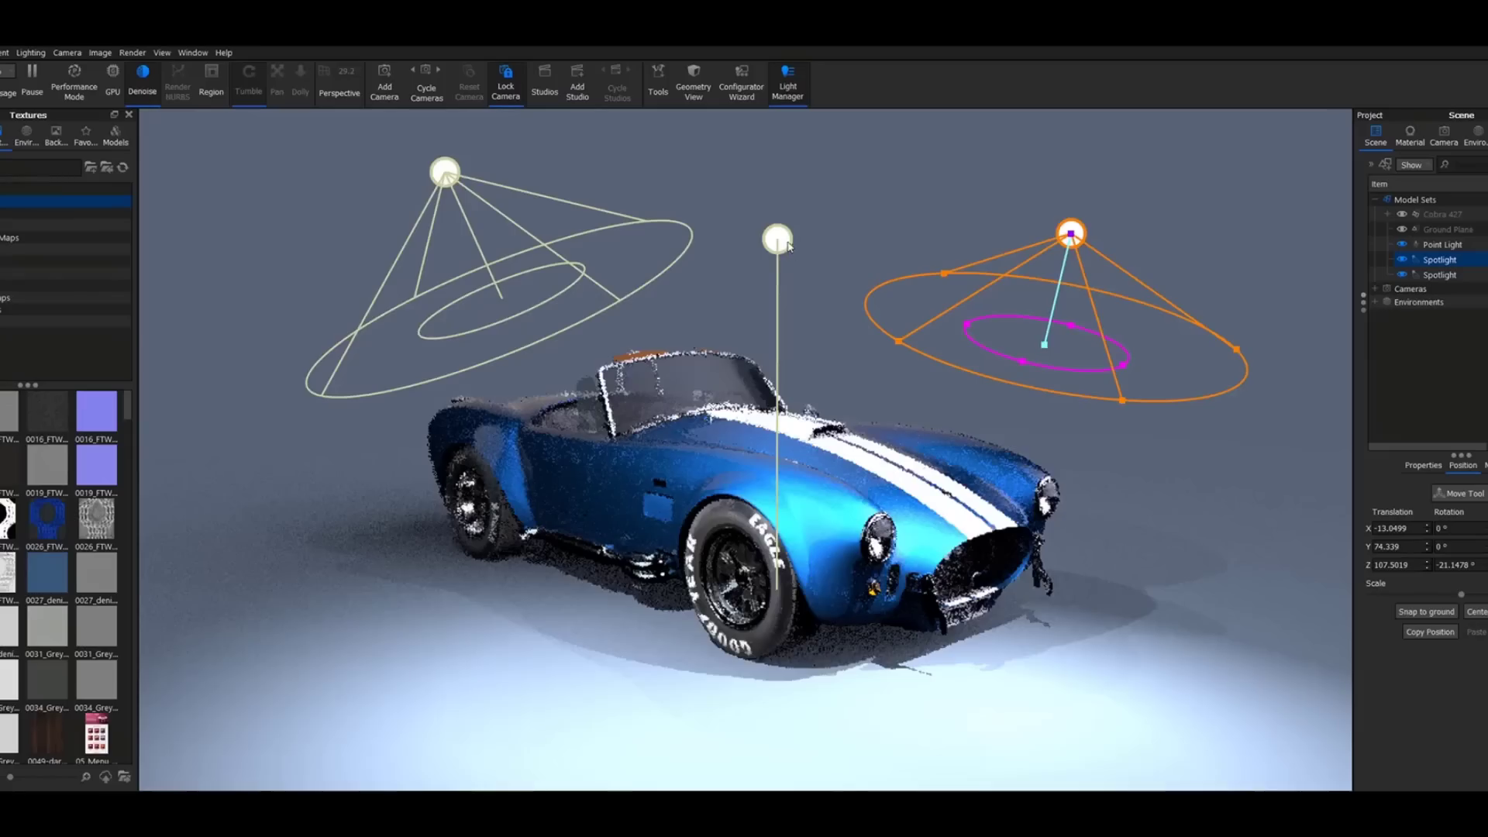
{"action": "left_click", "coordinate": [777, 240]}
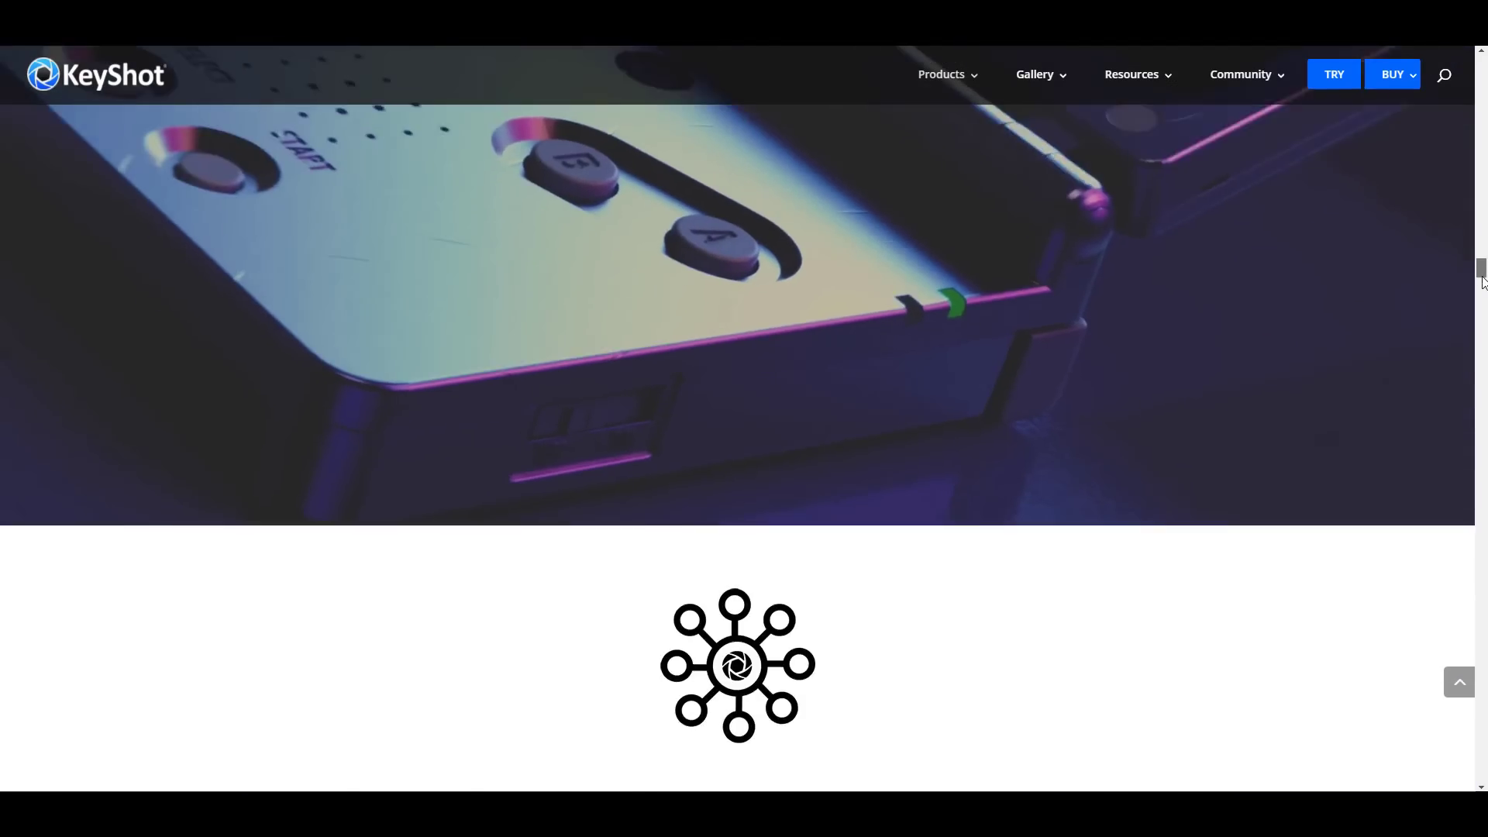
{"action": "left_click_drag", "start_coordinate": [1480, 267], "coordinate": [1475, 517]}
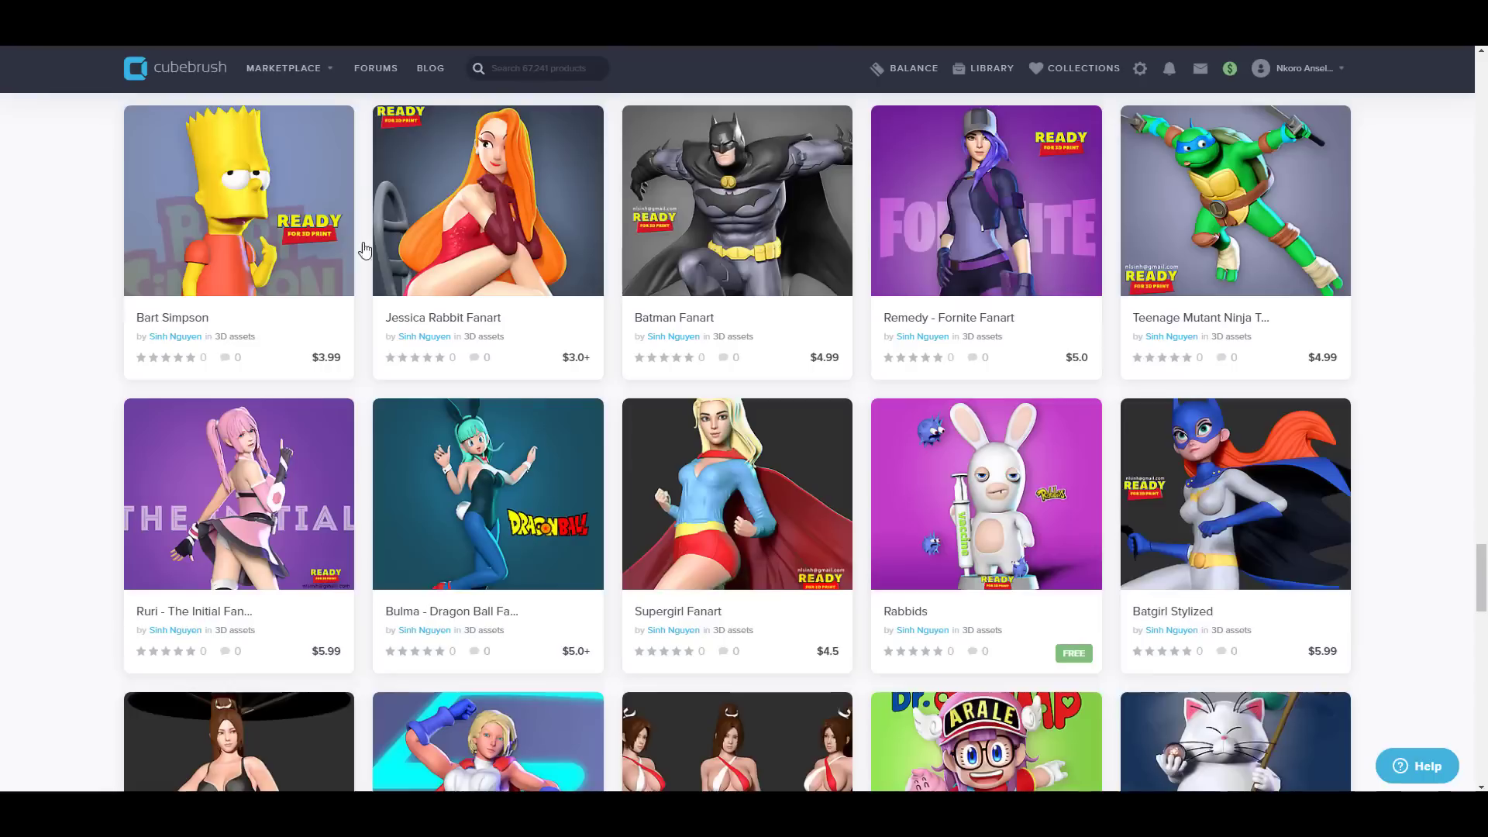
Browse the 3D character models in the artist's Cubebrush store, from the older listings back to the featured ones.
{"action": "scroll", "coordinate": [413, 493], "scroll_direction": "up", "scroll_amount": 5}
{"action": "scroll", "coordinate": [413, 492], "scroll_direction": "up", "scroll_amount": 2}
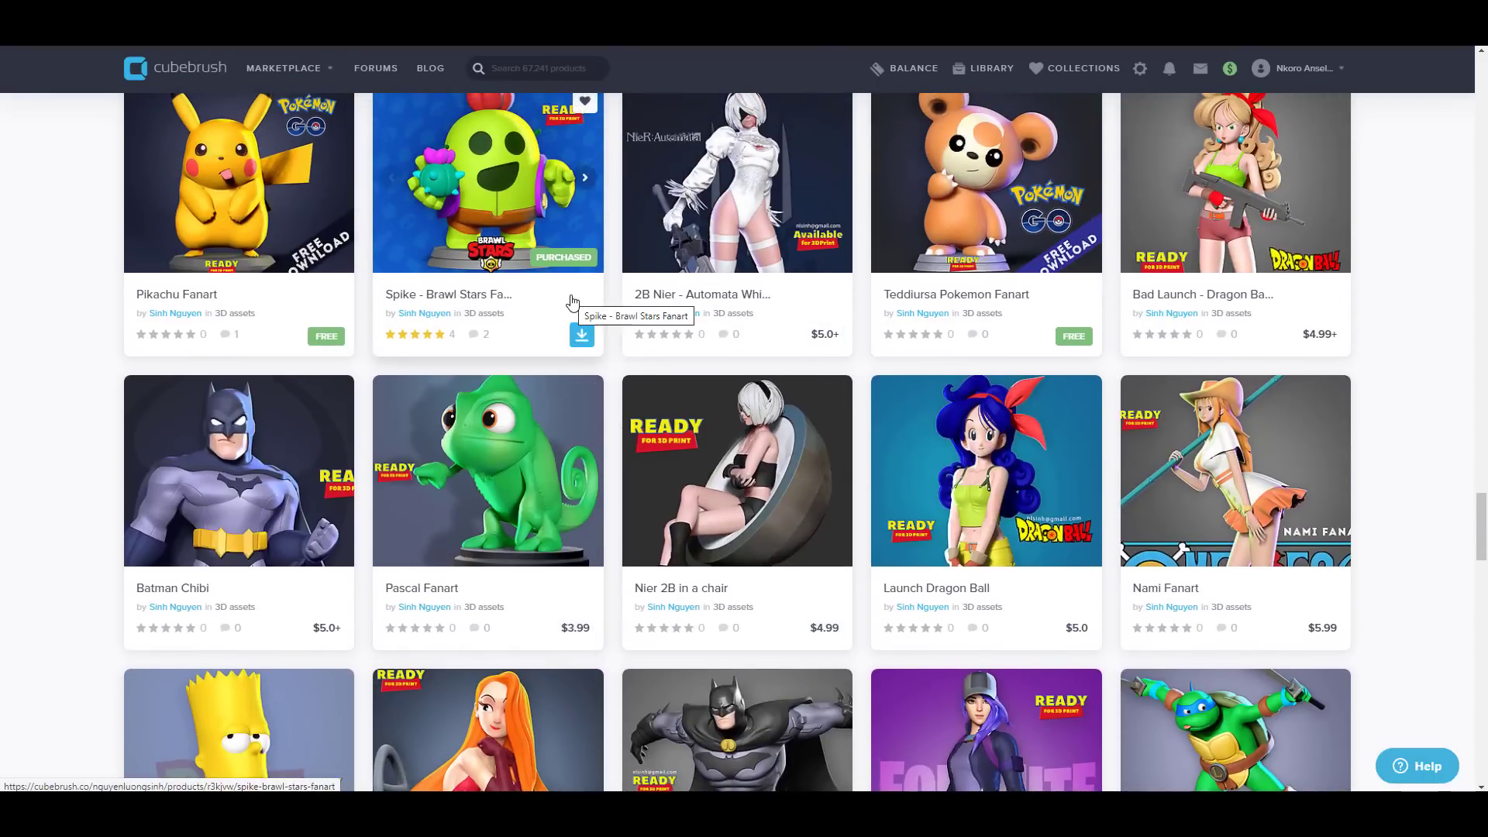
{"action": "scroll", "coordinate": [572, 326], "scroll_direction": "up", "scroll_amount": 10}
{"action": "scroll", "coordinate": [673, 360], "scroll_direction": "down", "scroll_amount": 9}
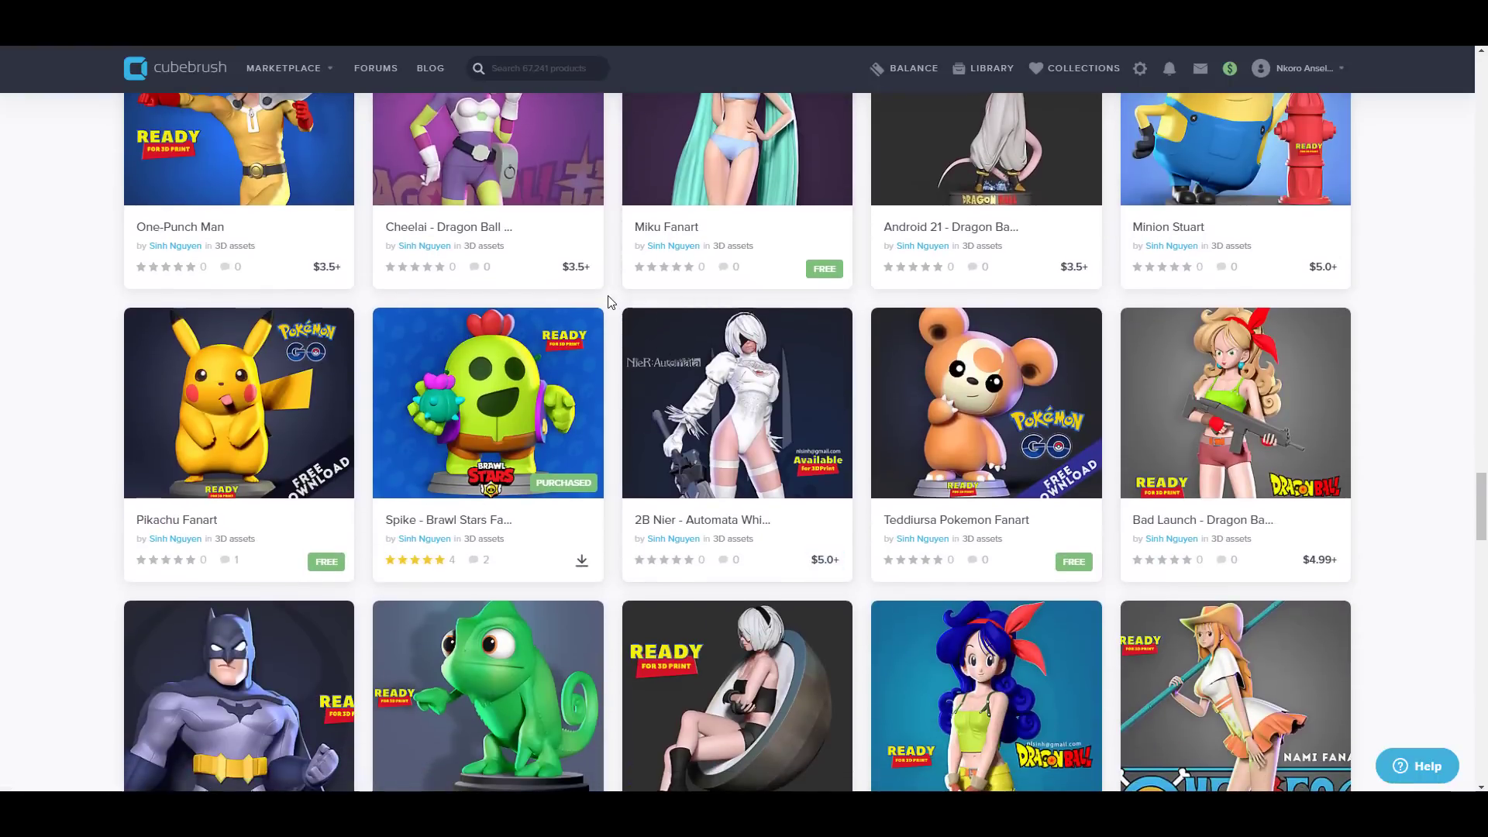
{"action": "scroll", "coordinate": [607, 303], "scroll_direction": "up", "scroll_amount": 6}
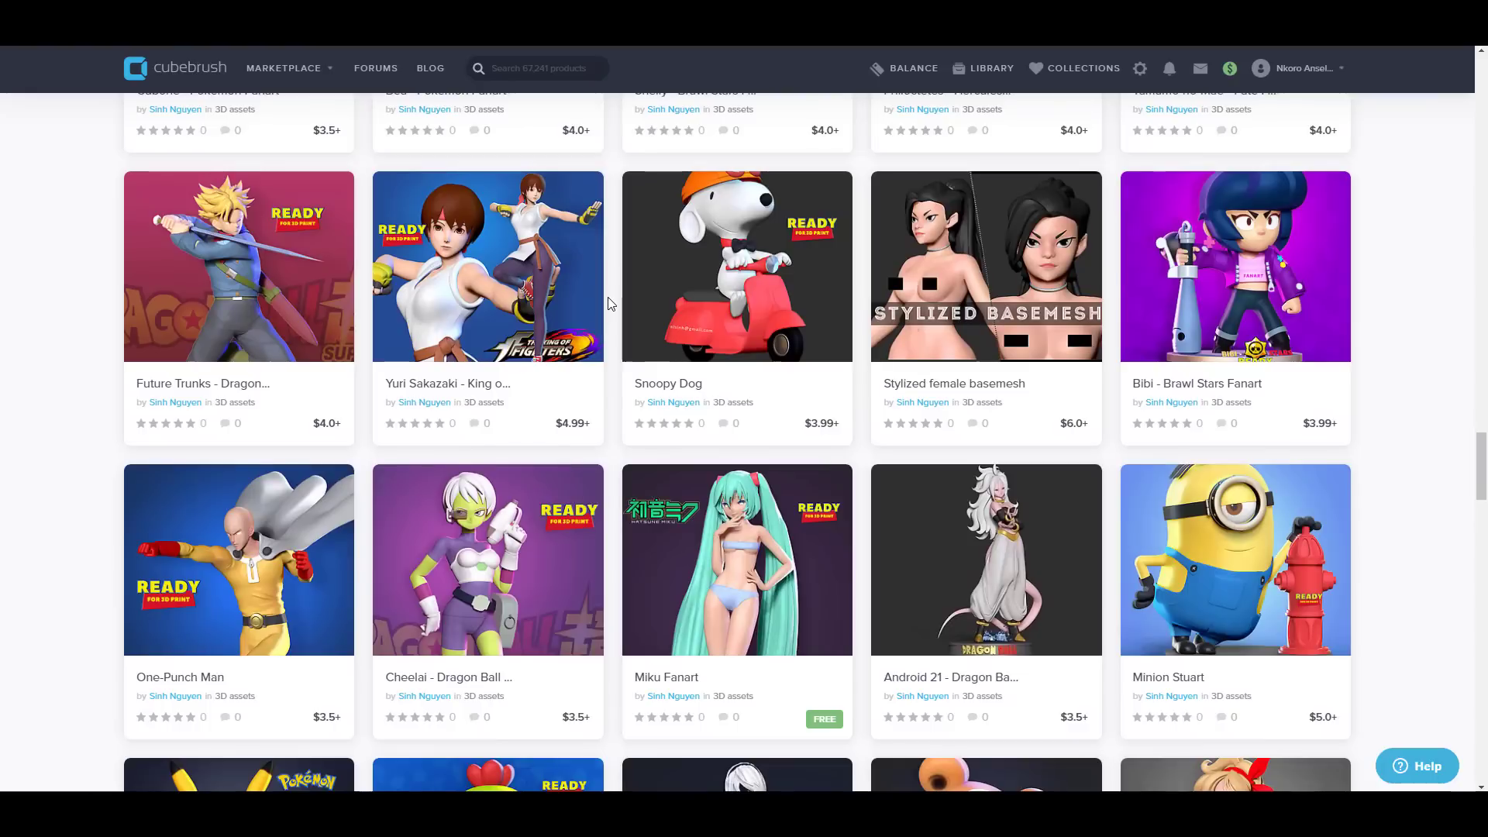
{"action": "scroll", "coordinate": [608, 303], "scroll_direction": "up", "scroll_amount": 6}
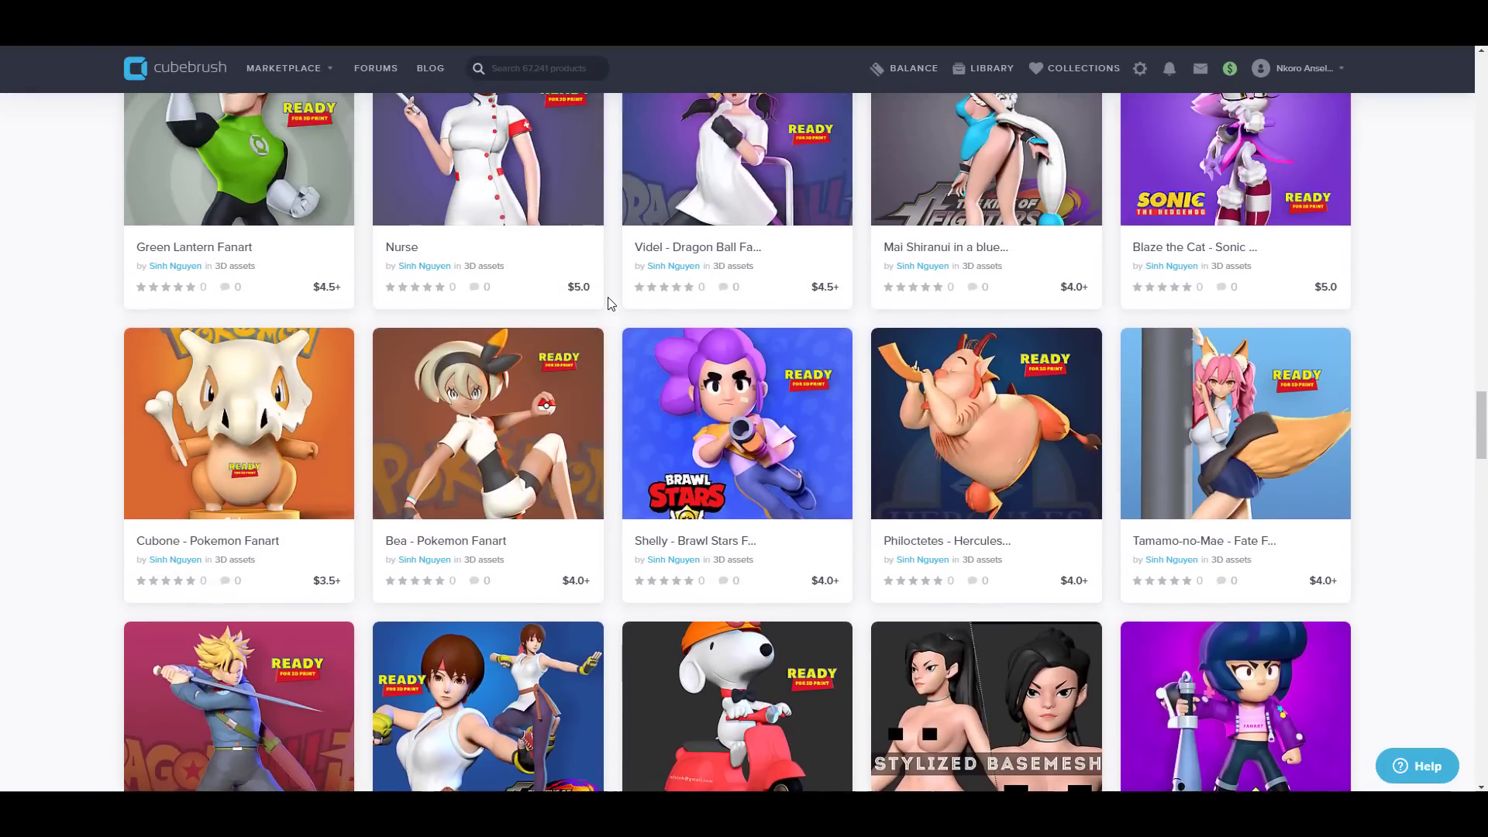
{"action": "scroll", "coordinate": [639, 367], "scroll_direction": "up", "scroll_amount": 20}
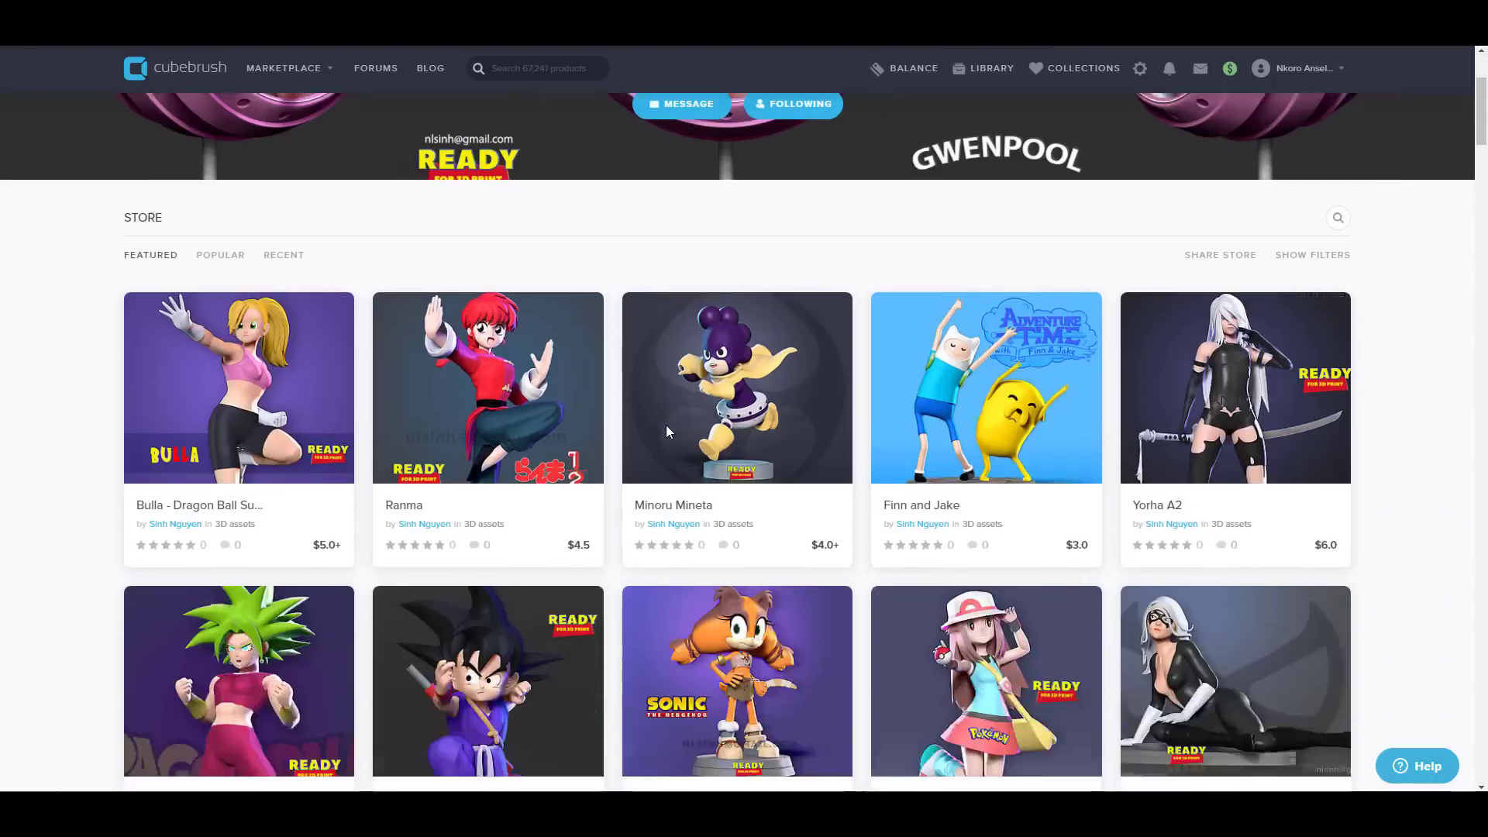
{"action": "scroll", "coordinate": [667, 424], "scroll_direction": "down", "scroll_amount": 5}
{"action": "scroll", "coordinate": [663, 423], "scroll_direction": "up", "scroll_amount": 6}
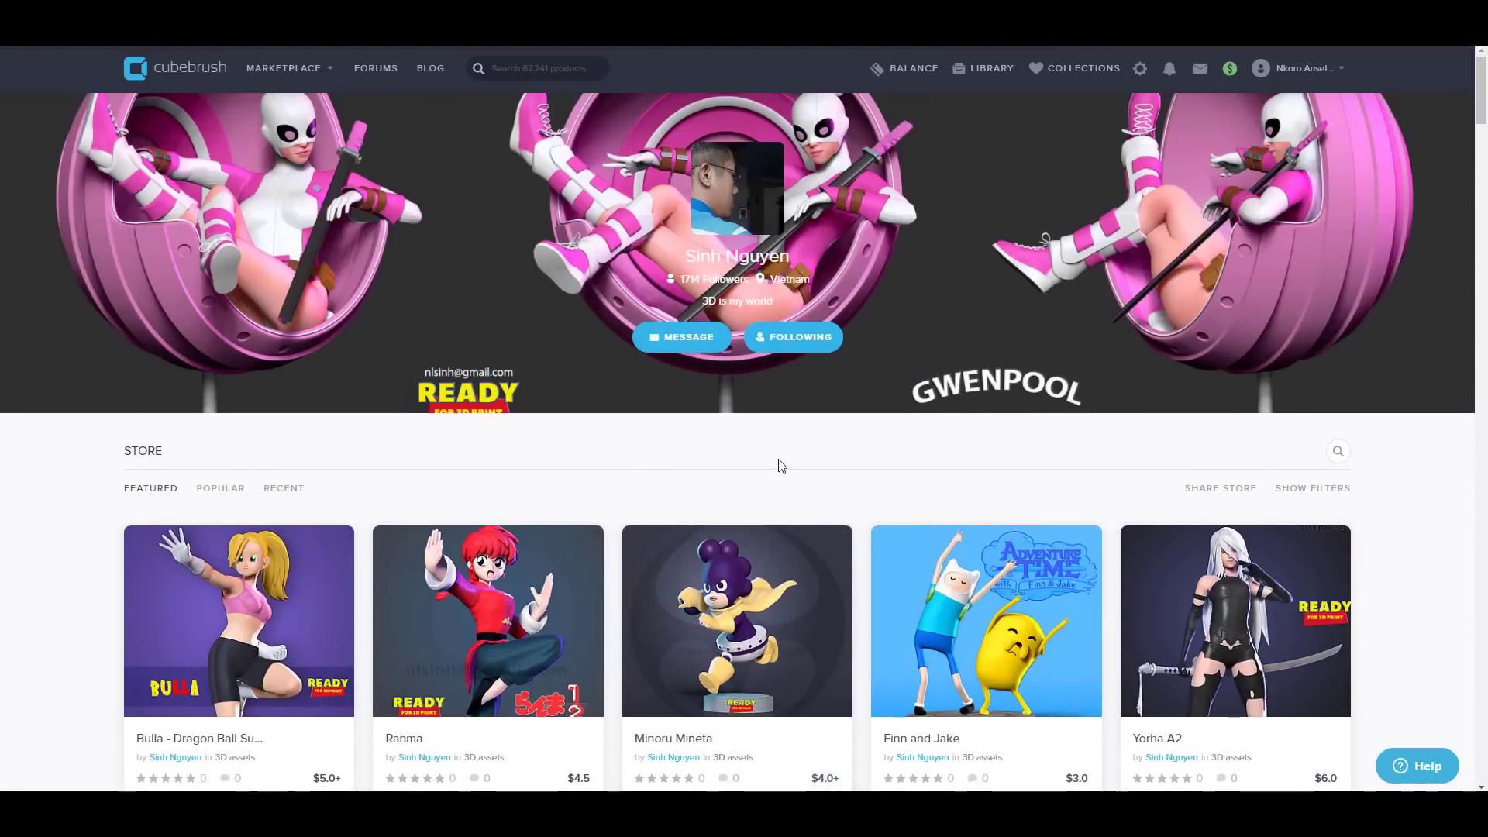
{"action": "scroll", "coordinate": [754, 461], "scroll_direction": "down", "scroll_amount": 10}
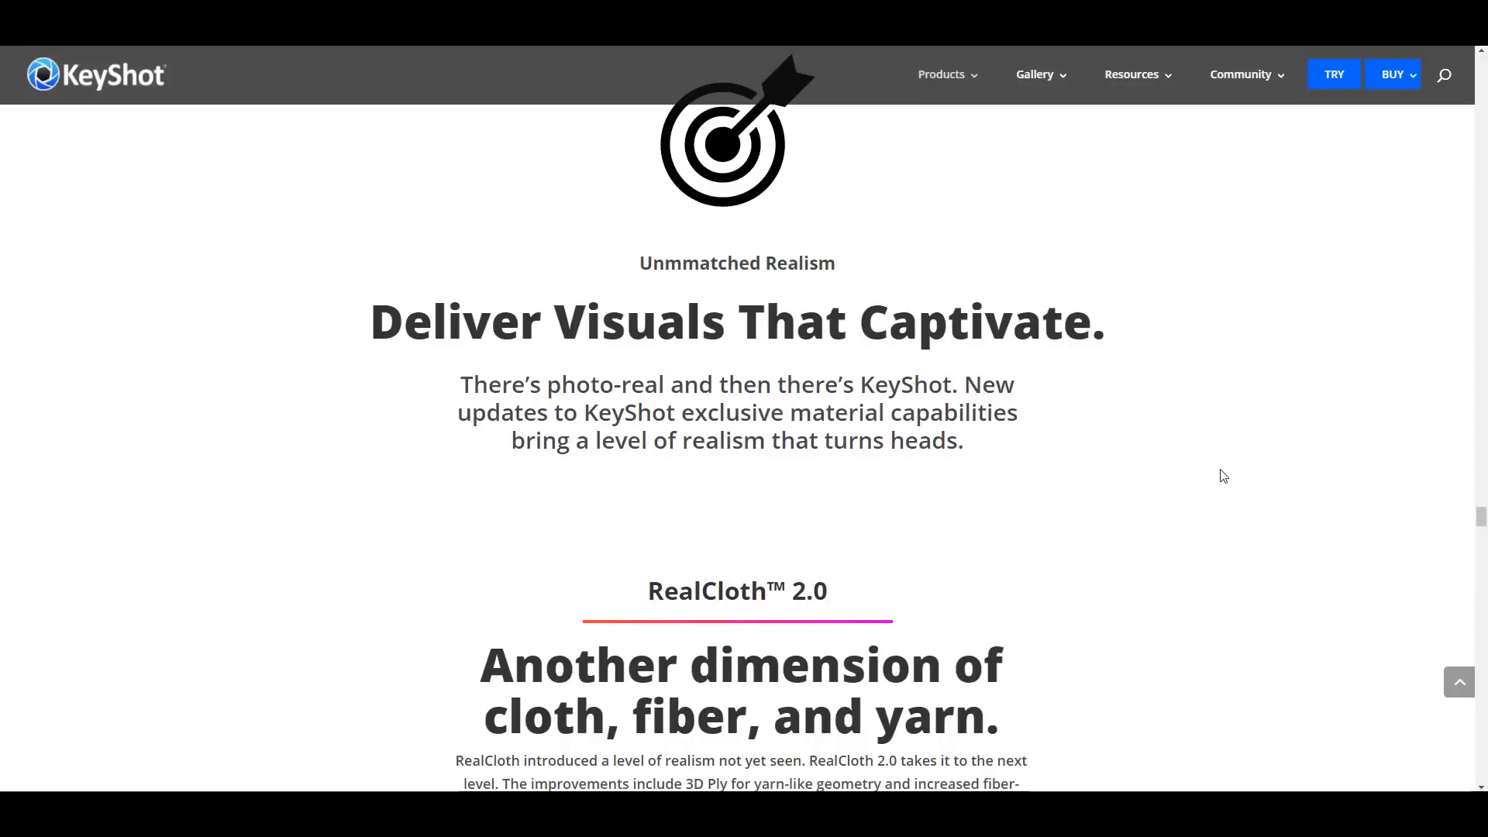
Read the realism and RealCloth 2.0 sections of the KeyShot product page.
{"action": "scroll", "coordinate": [1235, 432], "scroll_direction": "down", "scroll_amount": 2}
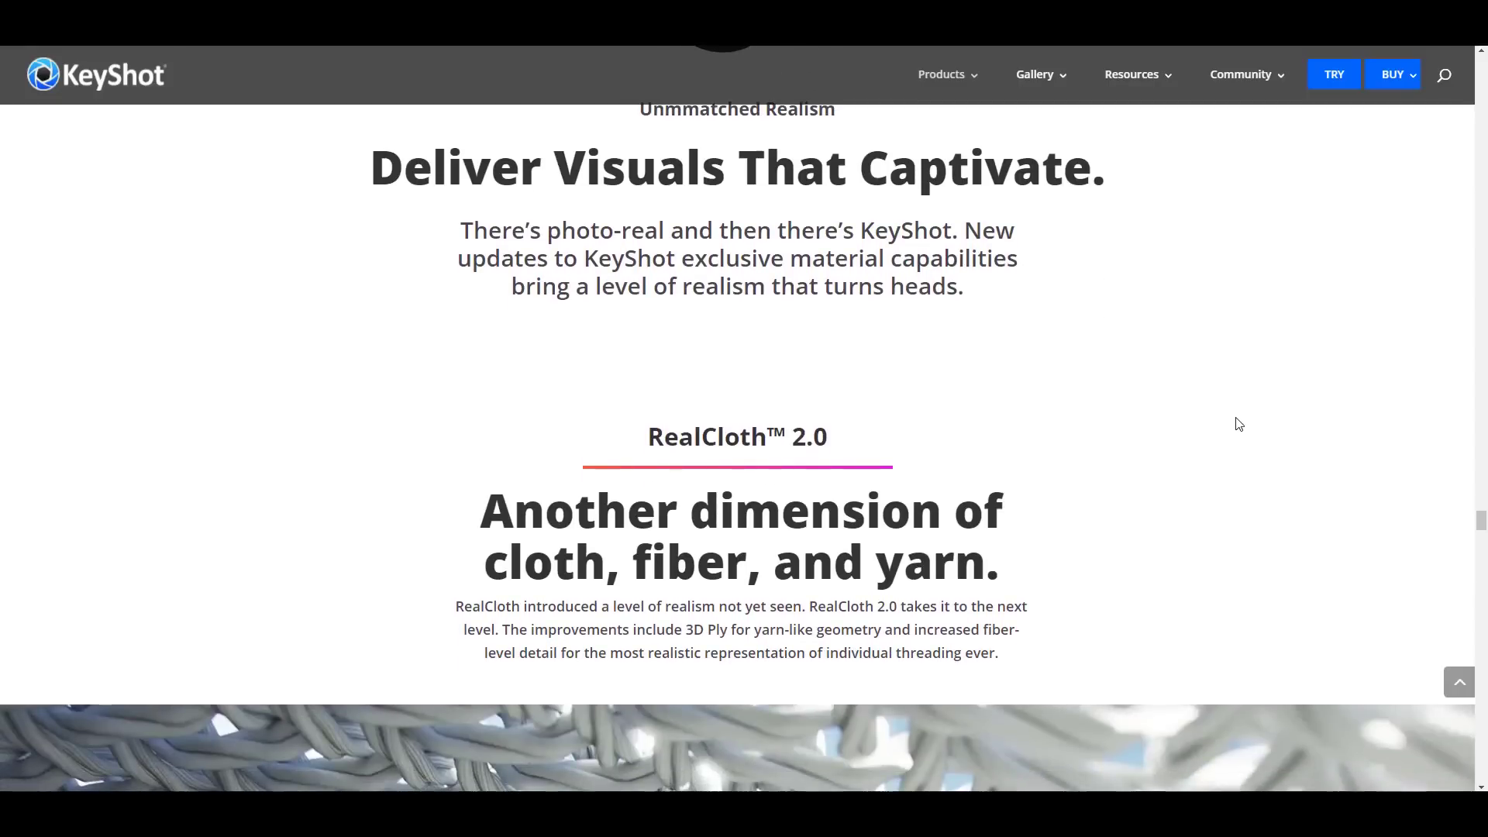
{"action": "scroll", "coordinate": [908, 422], "scroll_direction": "up", "scroll_amount": 5}
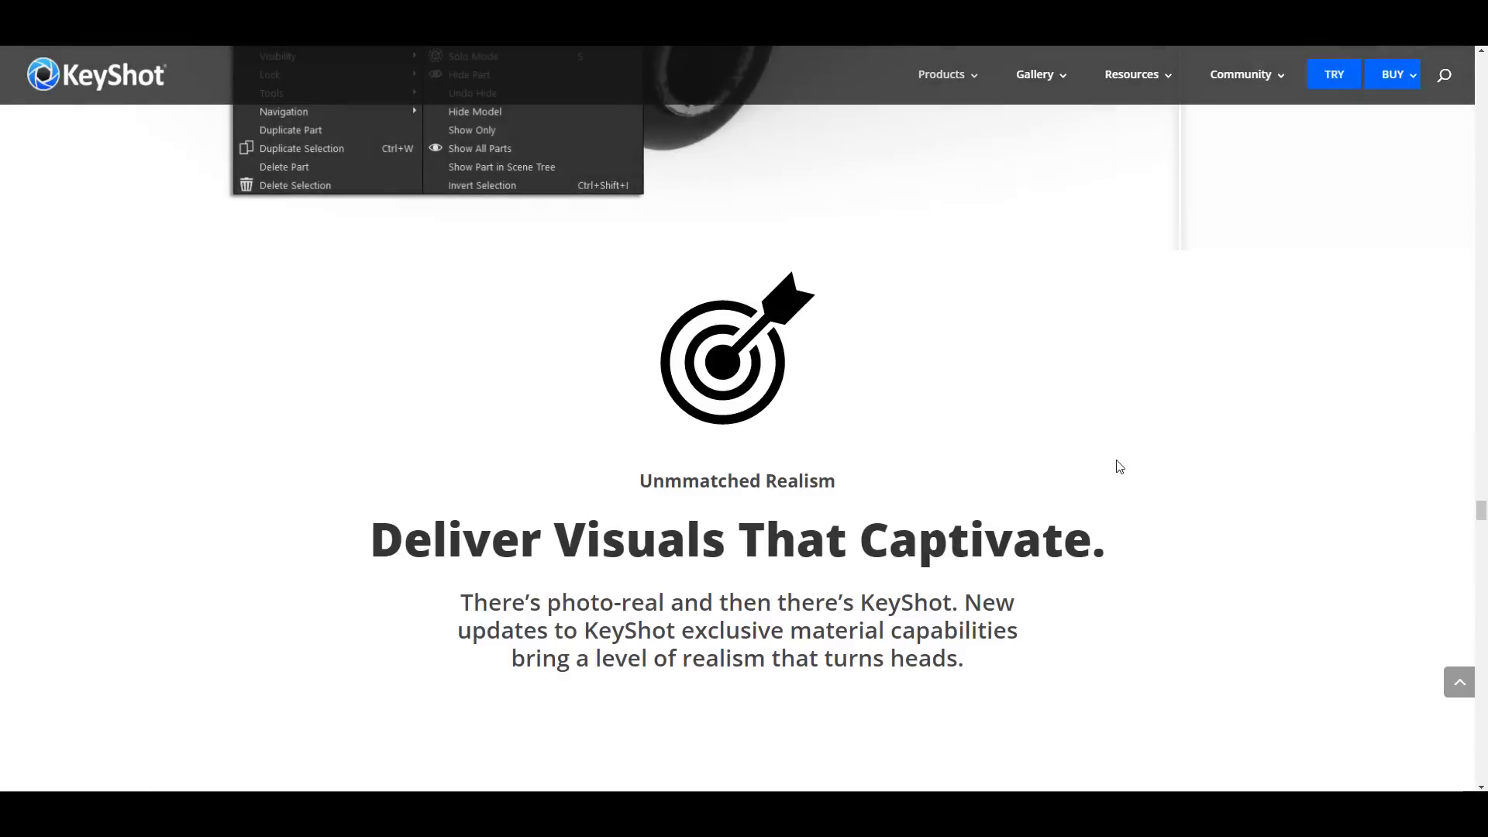
{"action": "scroll", "coordinate": [1119, 466], "scroll_direction": "up", "scroll_amount": 4}
{"action": "scroll", "coordinate": [1126, 505], "scroll_direction": "down", "scroll_amount": 4}
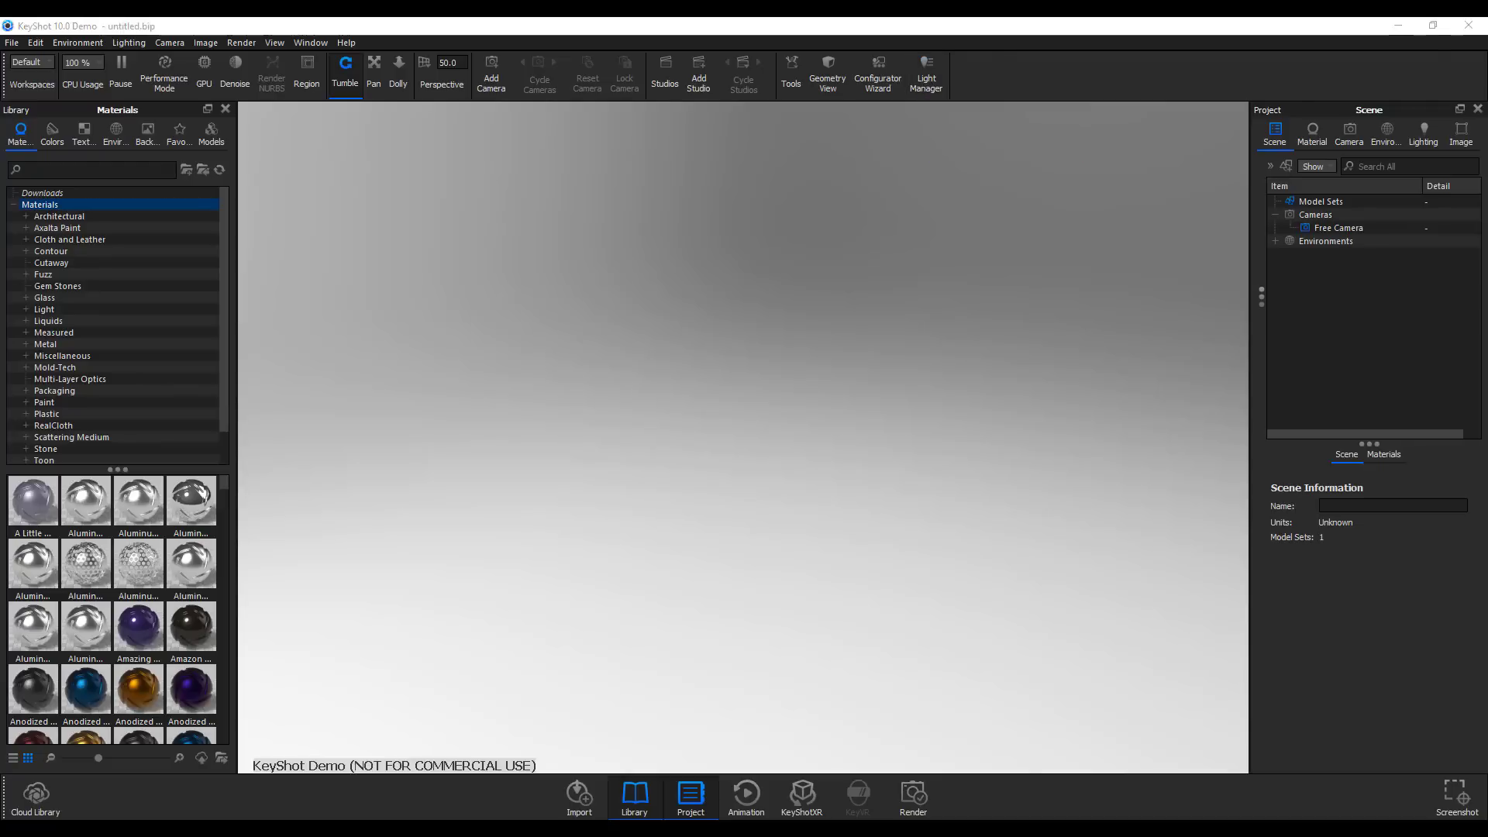
Switch to ZBrush and send the cactus character to KeyShot as the external renderer.
{"action": "key", "text": "alt+Tab"}
{"action": "left_click_drag", "start_coordinate": [748, 370], "coordinate": [787, 391]}
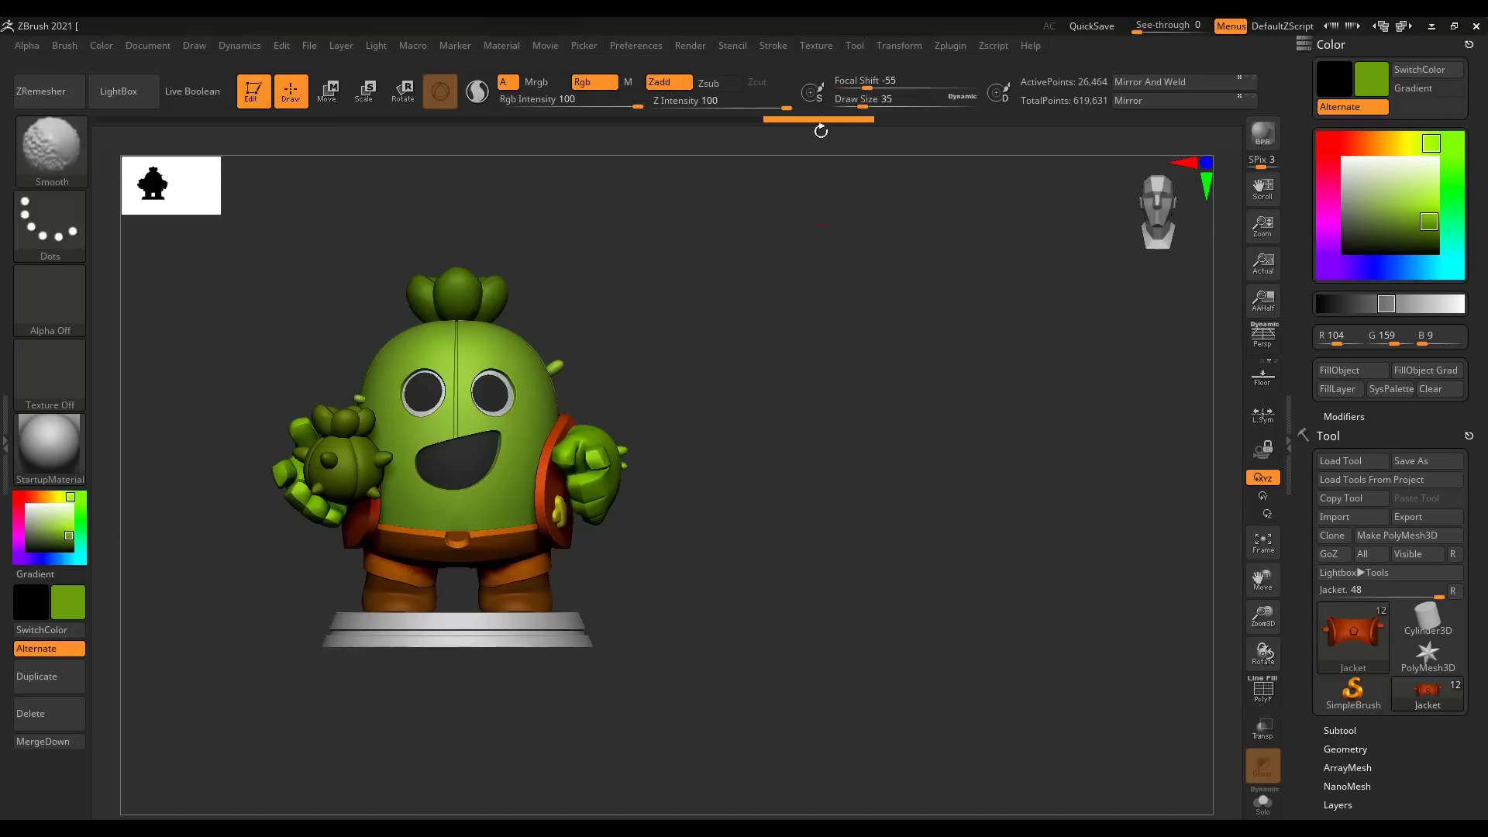
{"action": "left_click", "coordinate": [689, 45]}
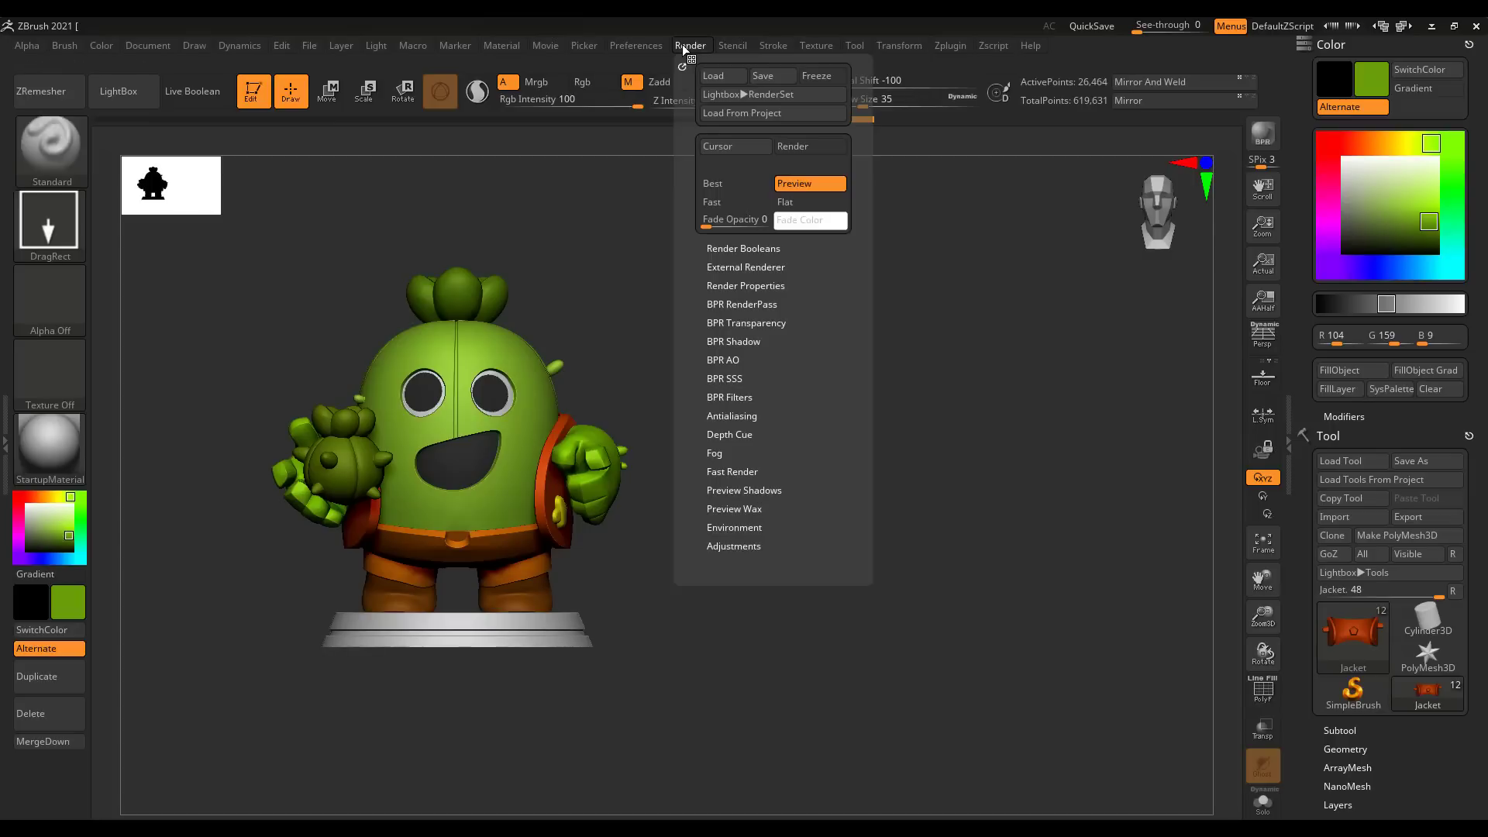
{"action": "left_click", "coordinate": [755, 268]}
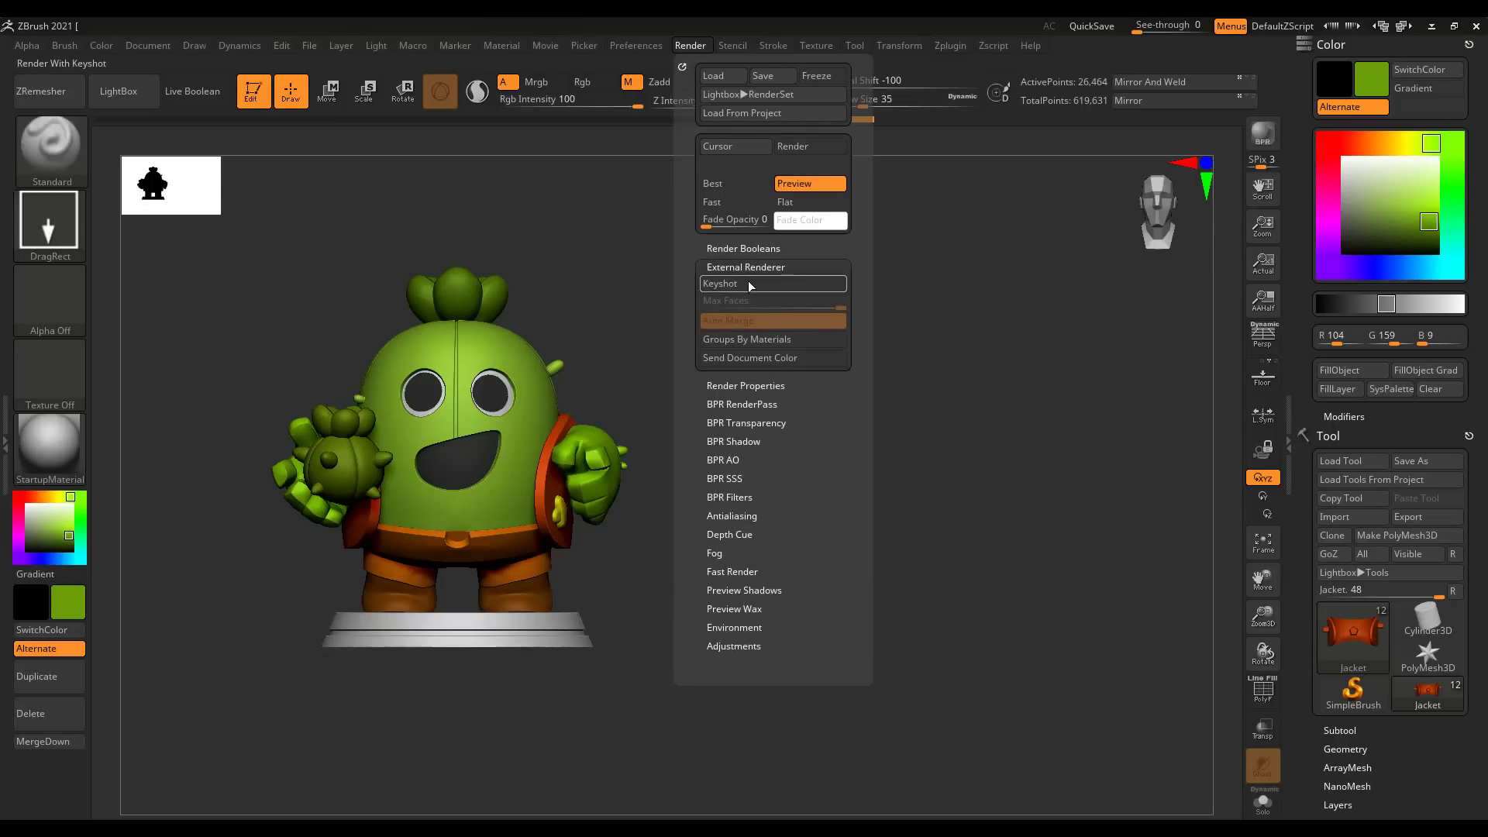
{"action": "left_click", "coordinate": [1269, 139]}
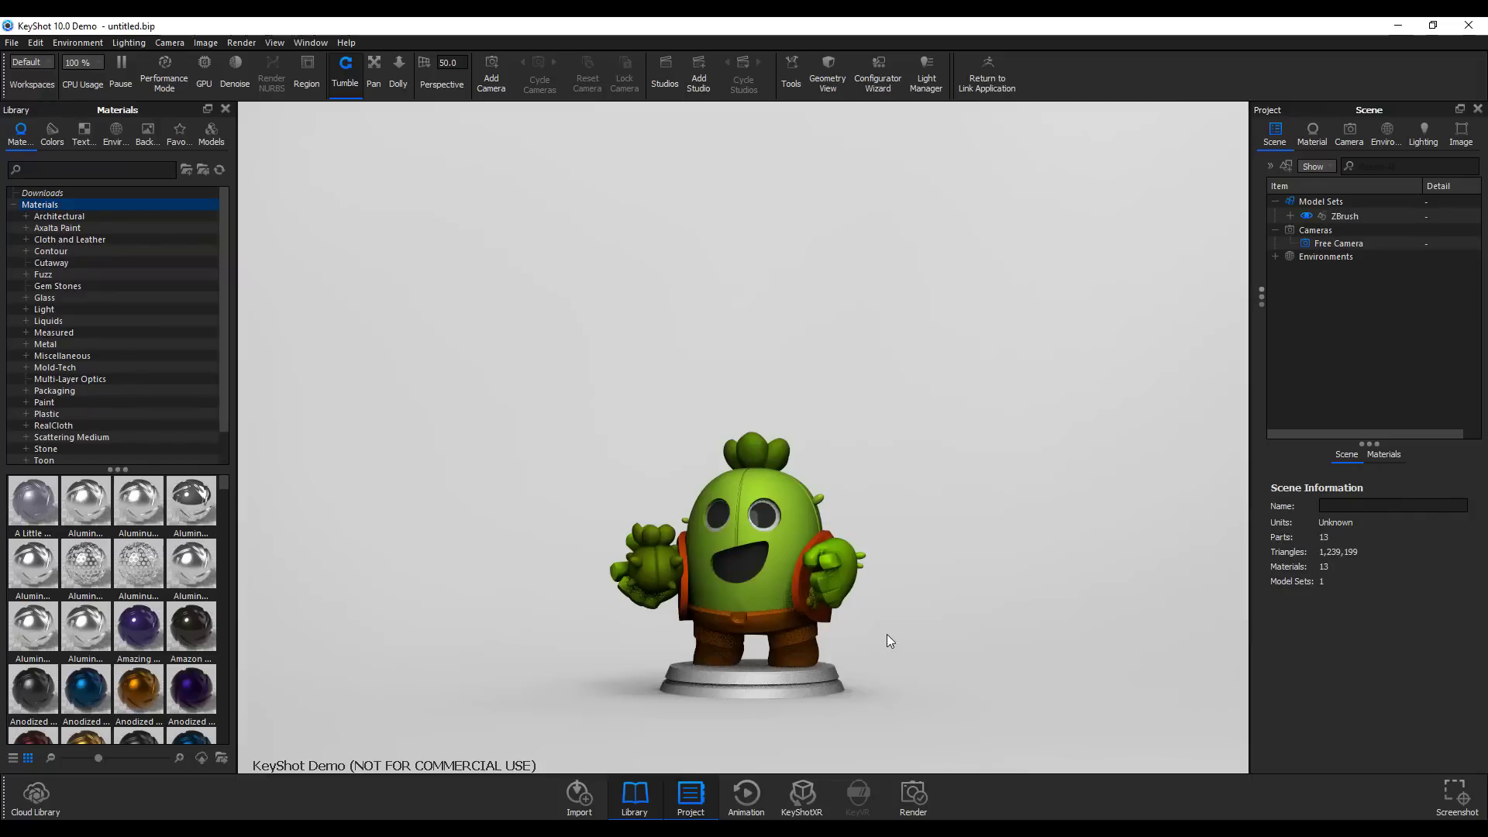
Isolate the character's upper body in Solo Mode, exit Solo Mode and clear the selection.
{"action": "scroll", "coordinate": [885, 562], "scroll_direction": "up", "scroll_amount": 5}
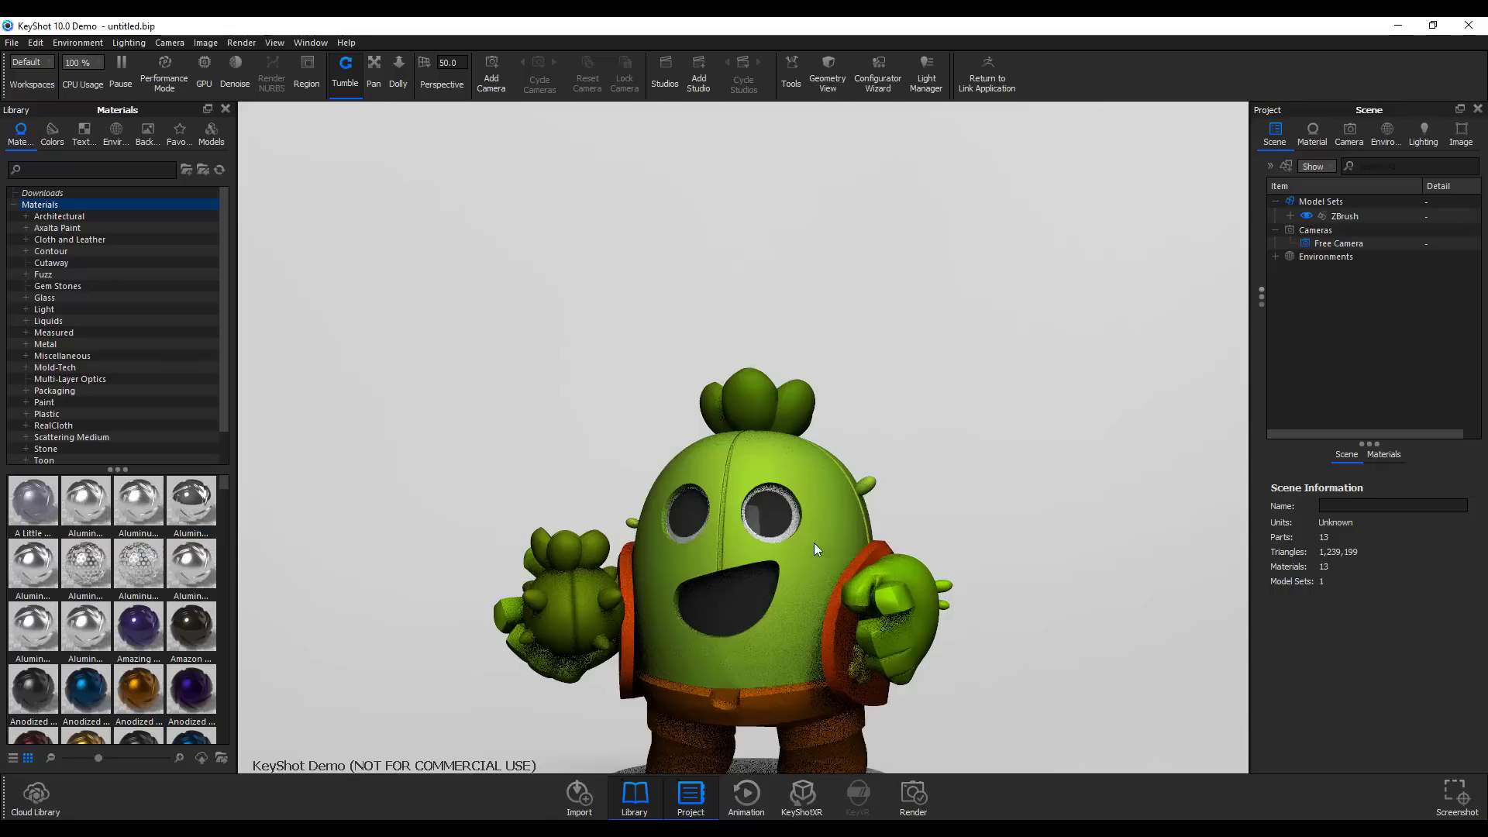
{"action": "left_click", "coordinate": [803, 461]}
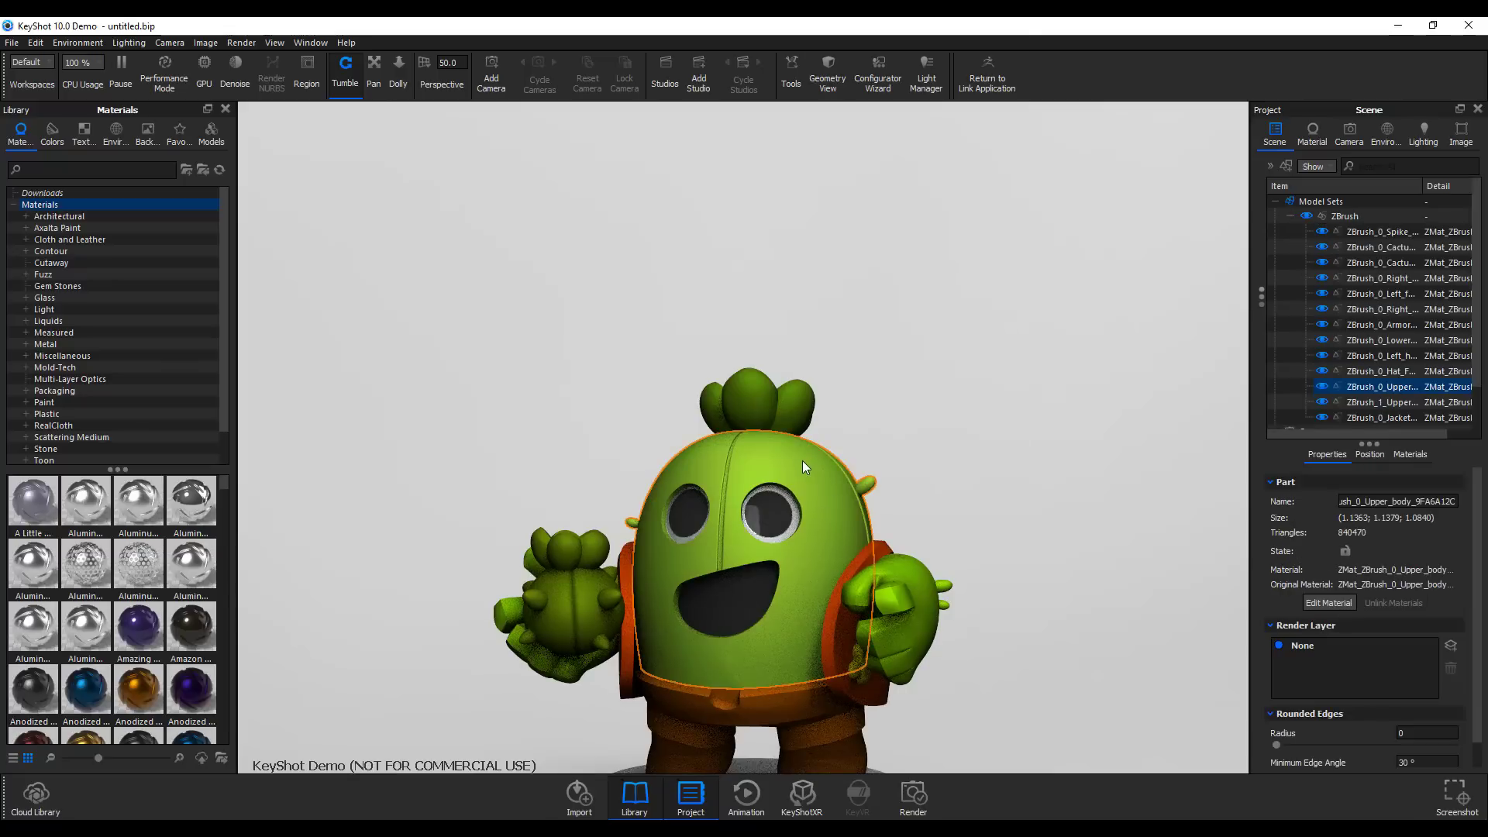
{"action": "right_click", "coordinate": [802, 461]}
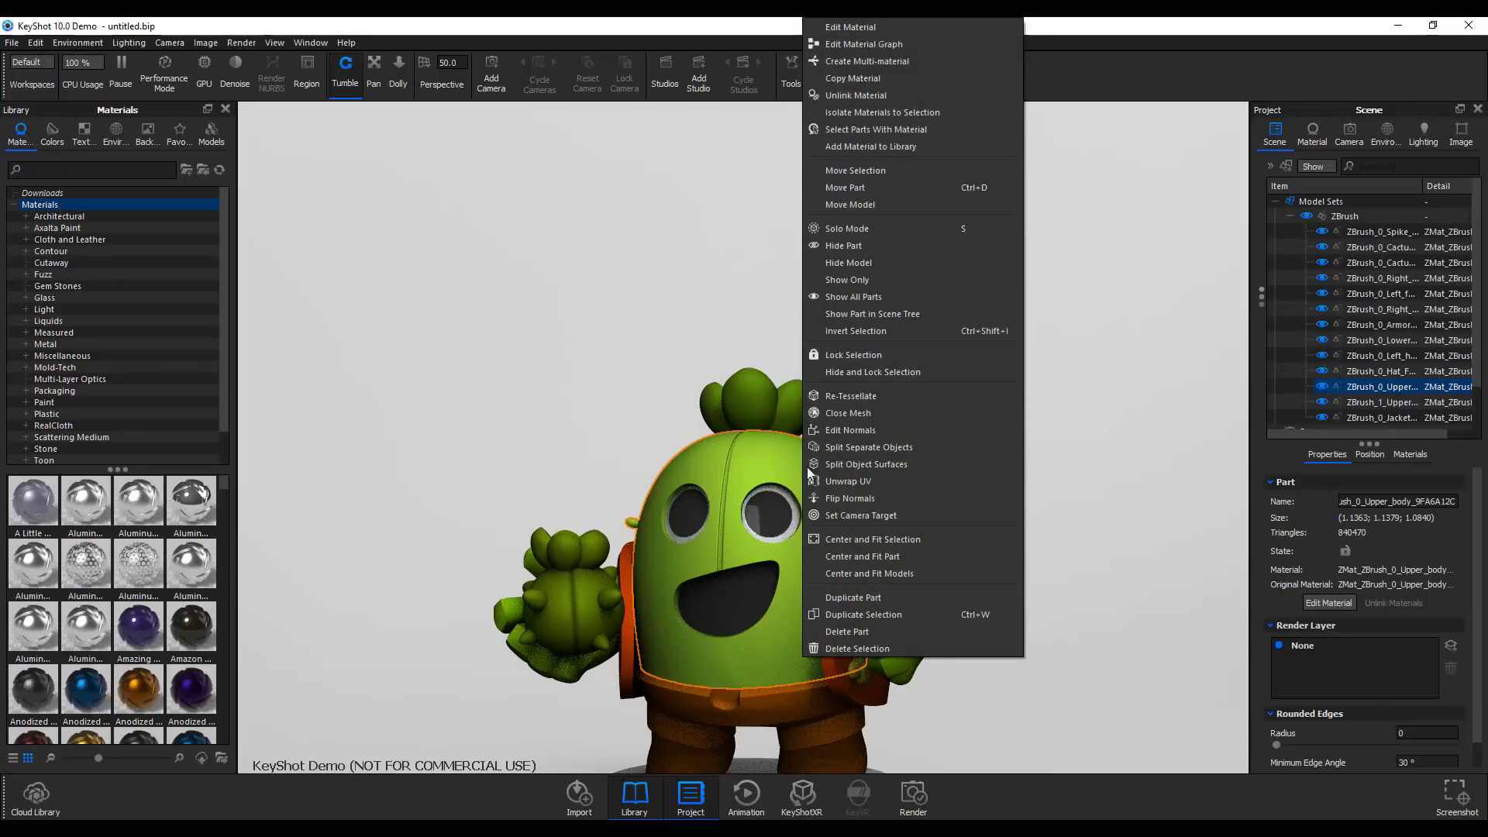
{"action": "left_click", "coordinate": [858, 229]}
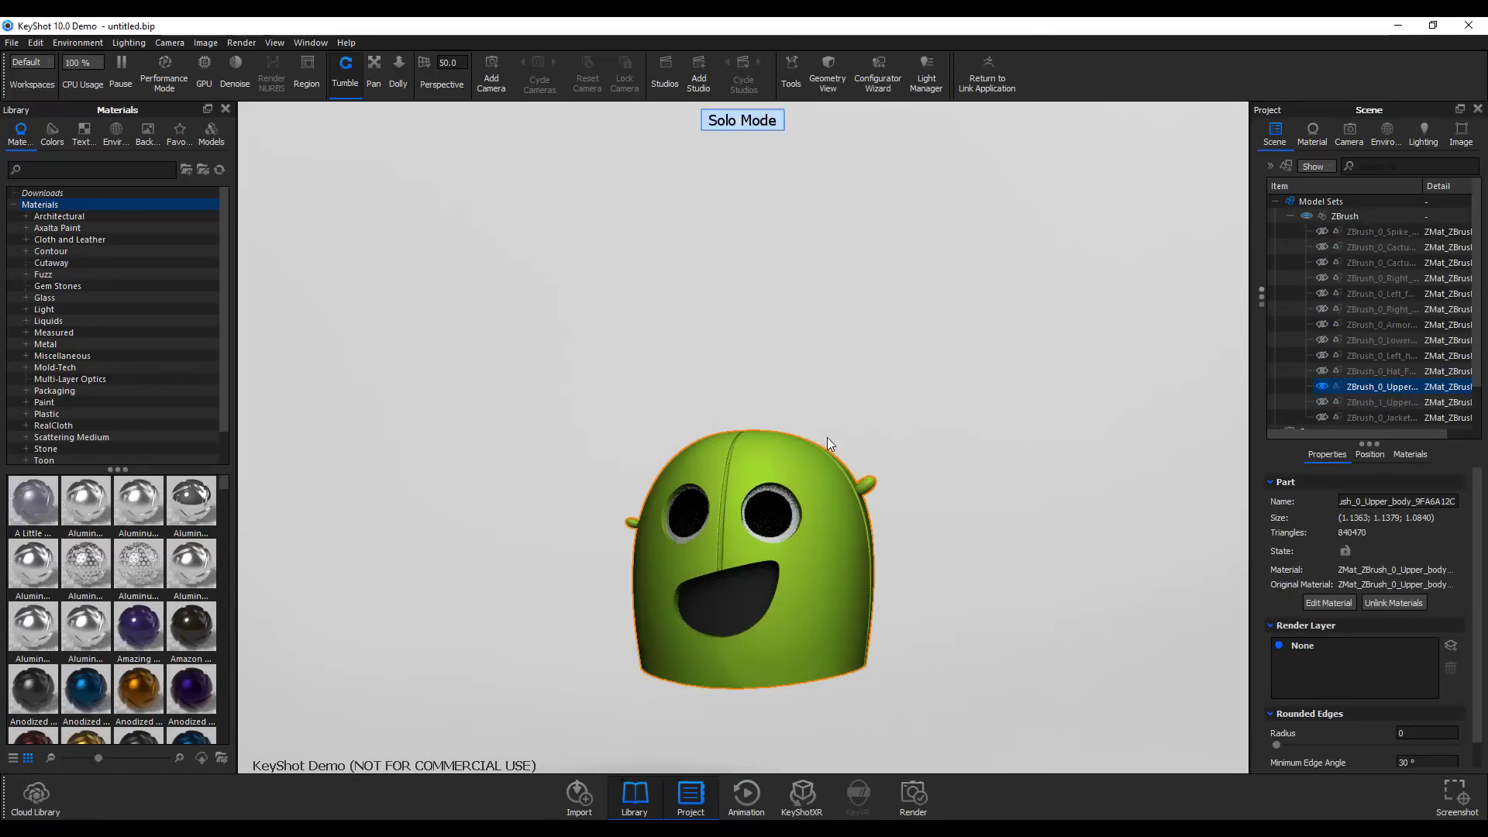
{"action": "right_click", "coordinate": [788, 463]}
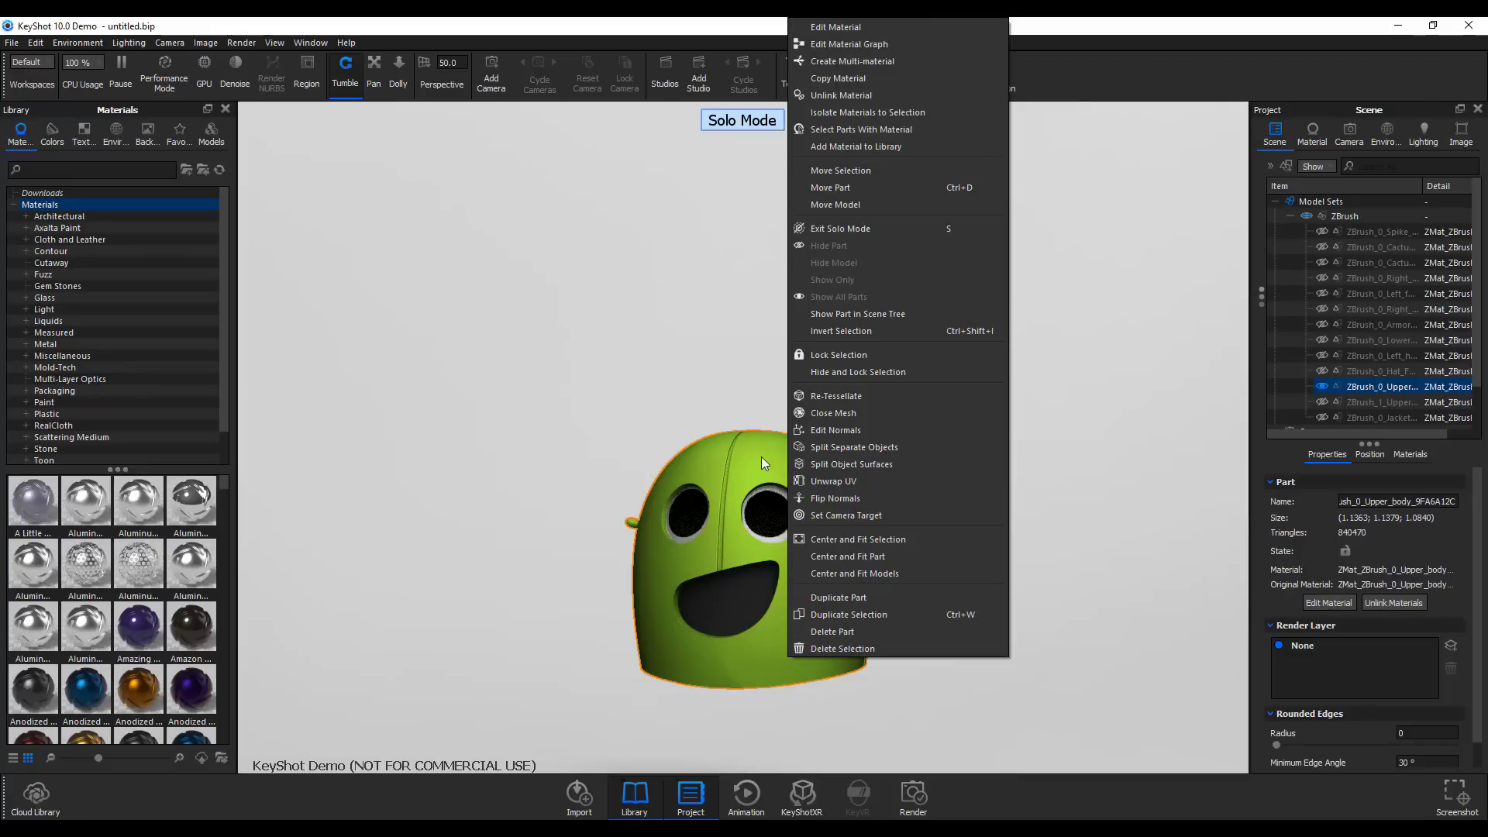
{"action": "left_click", "coordinate": [835, 231]}
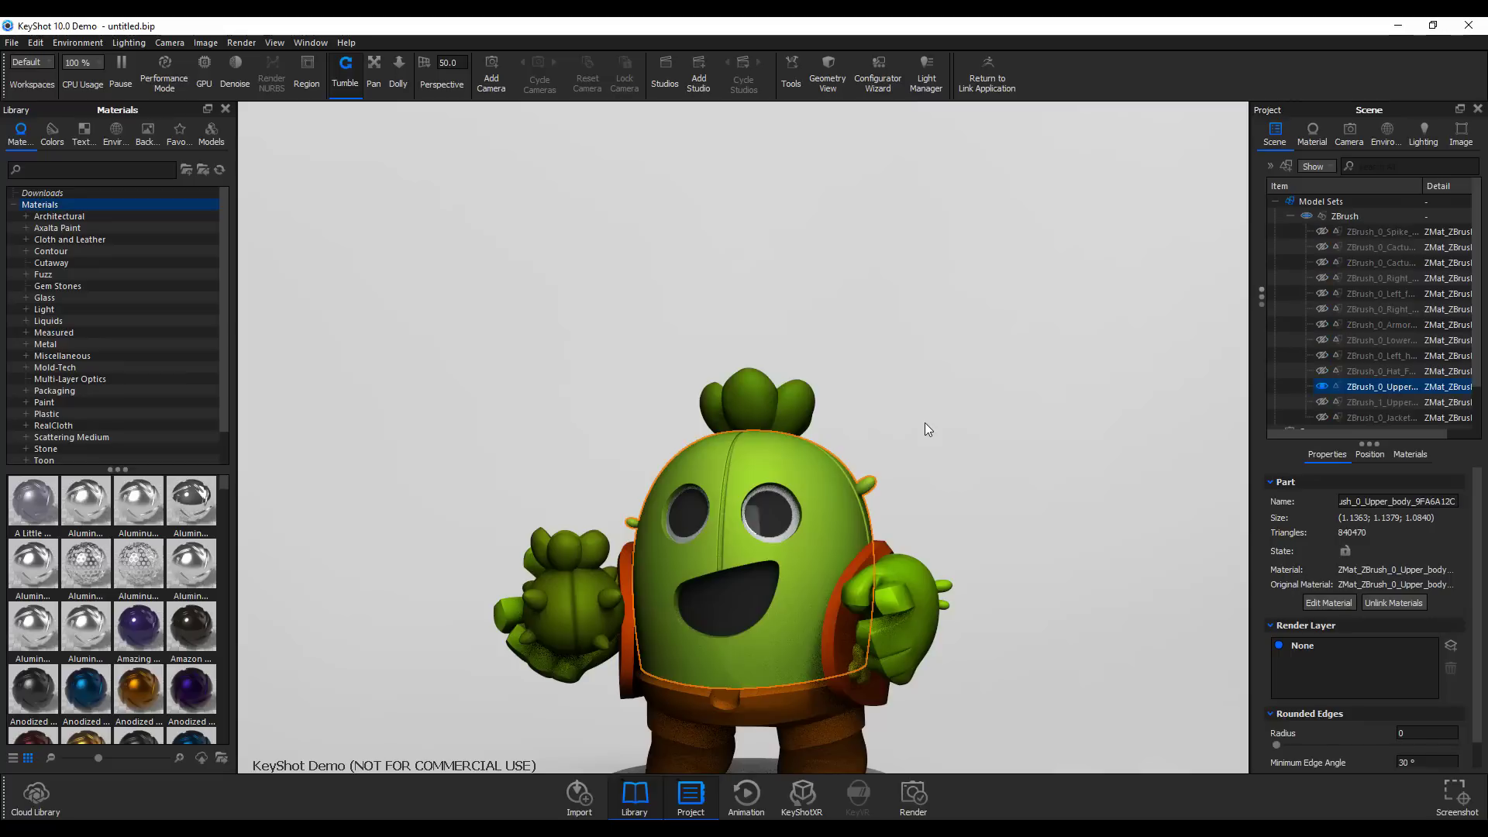
{"action": "key", "text": "ctrl+z"}
{"action": "key", "text": "ctrl+y"}
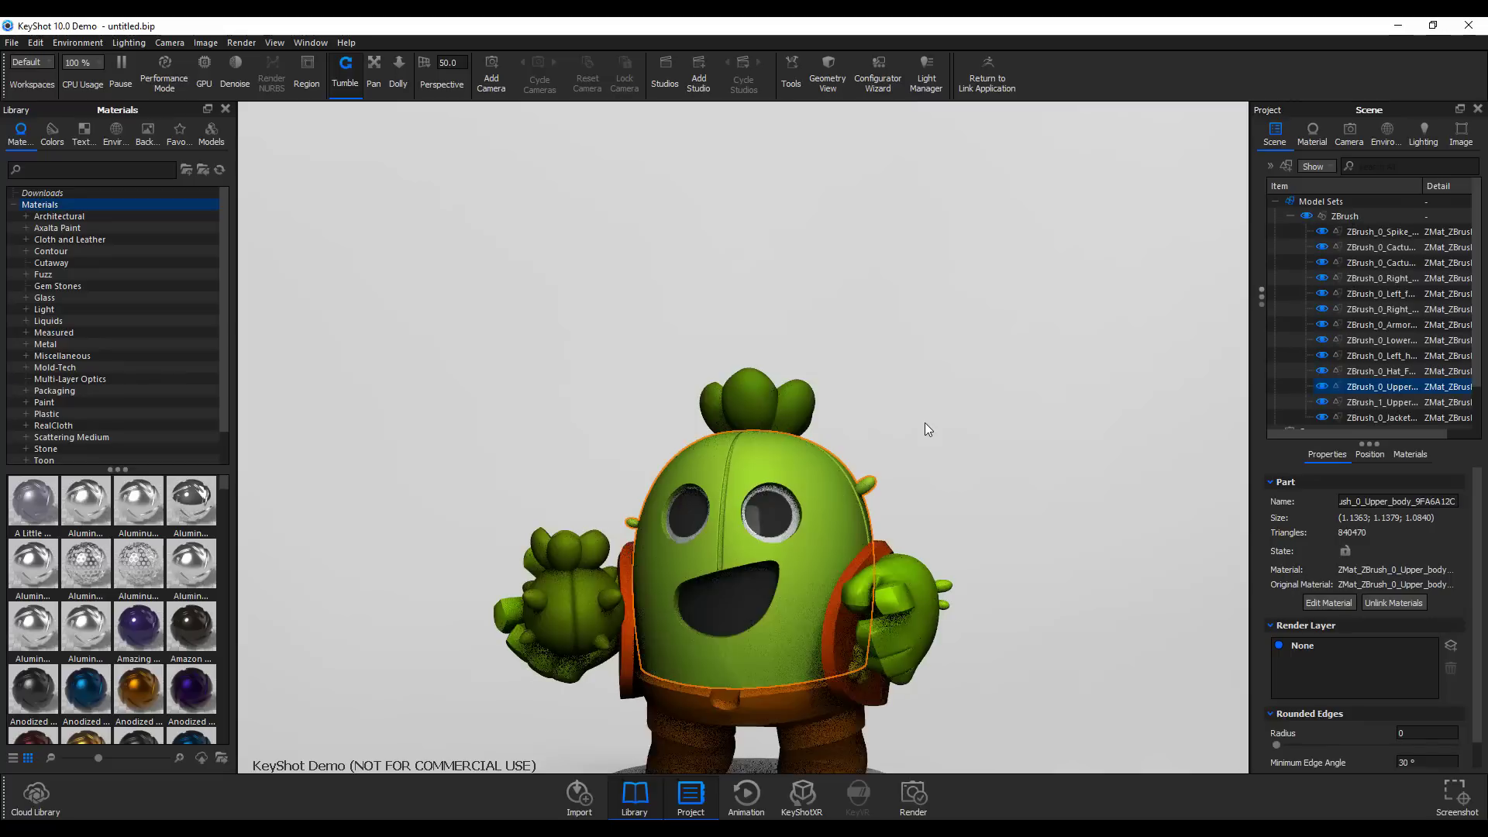
{"action": "left_click", "coordinate": [979, 453]}
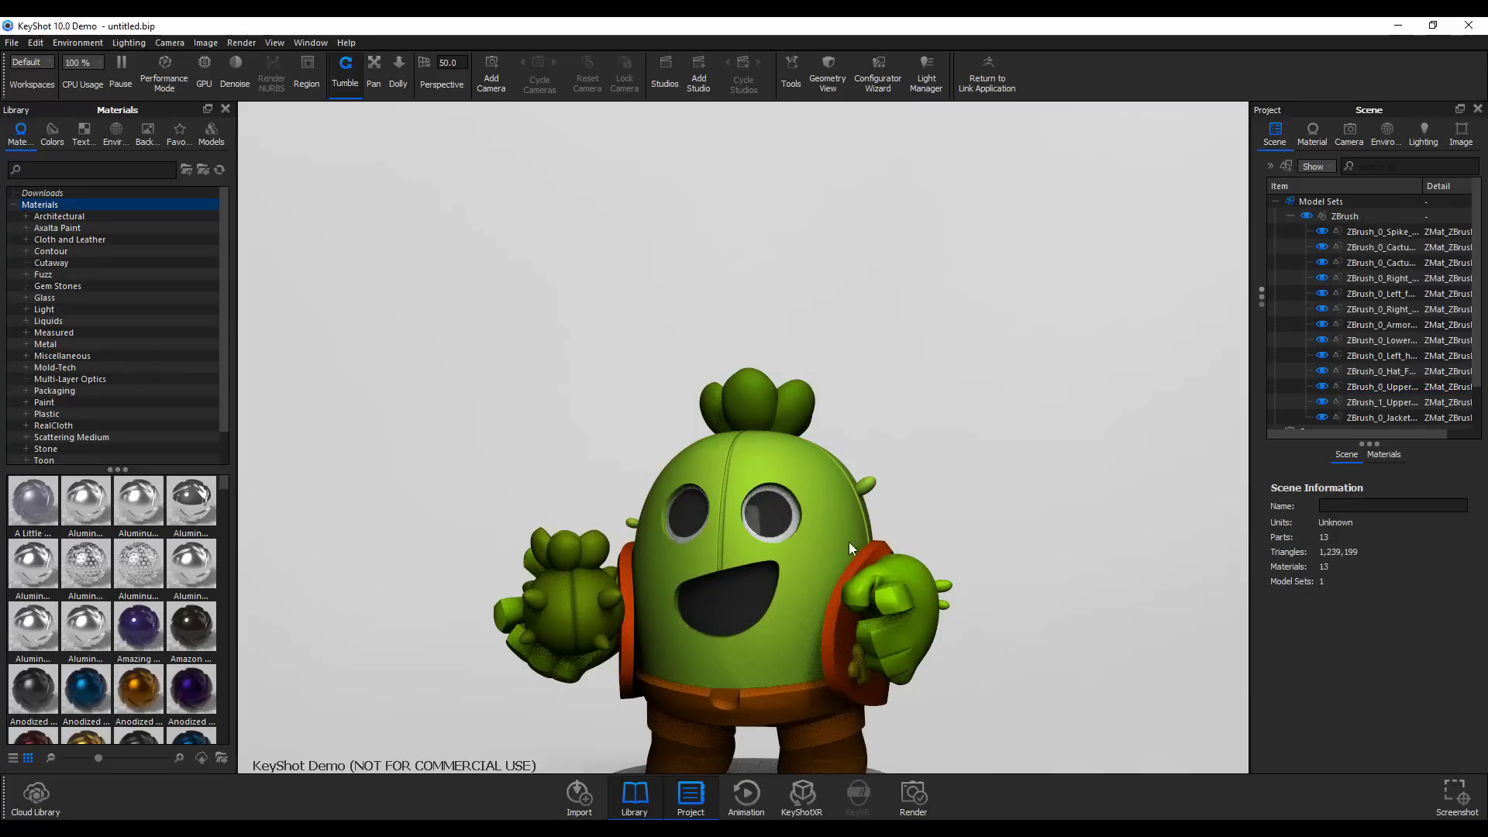
Isolate the bottom part of the hand-held cactus in Solo Mode and restore the visibility of the whole ZBrush model.
{"action": "left_click", "coordinate": [583, 597], "text": "alt+shift"}
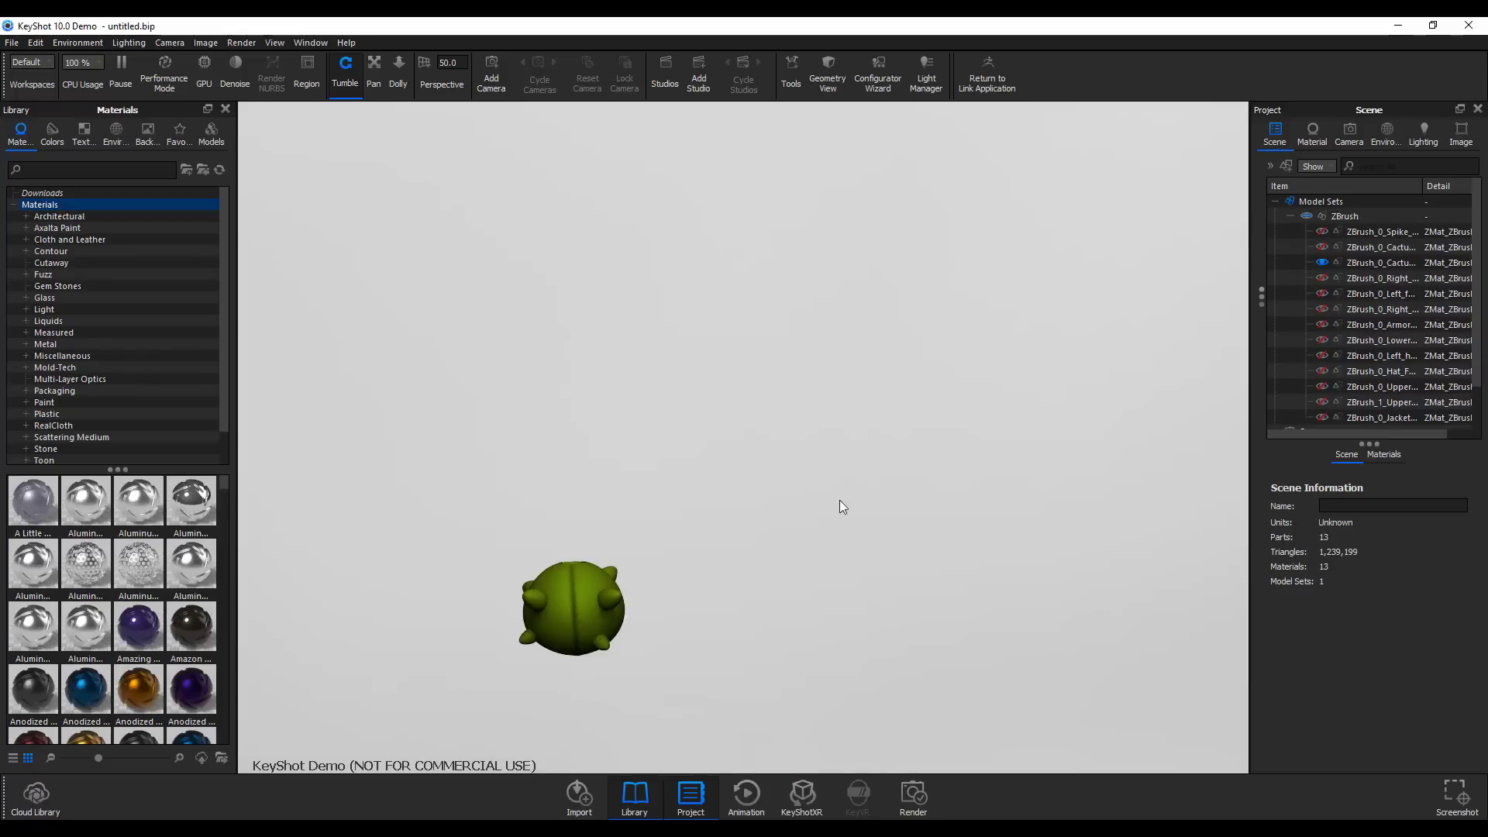
{"action": "left_click", "coordinate": [581, 590]}
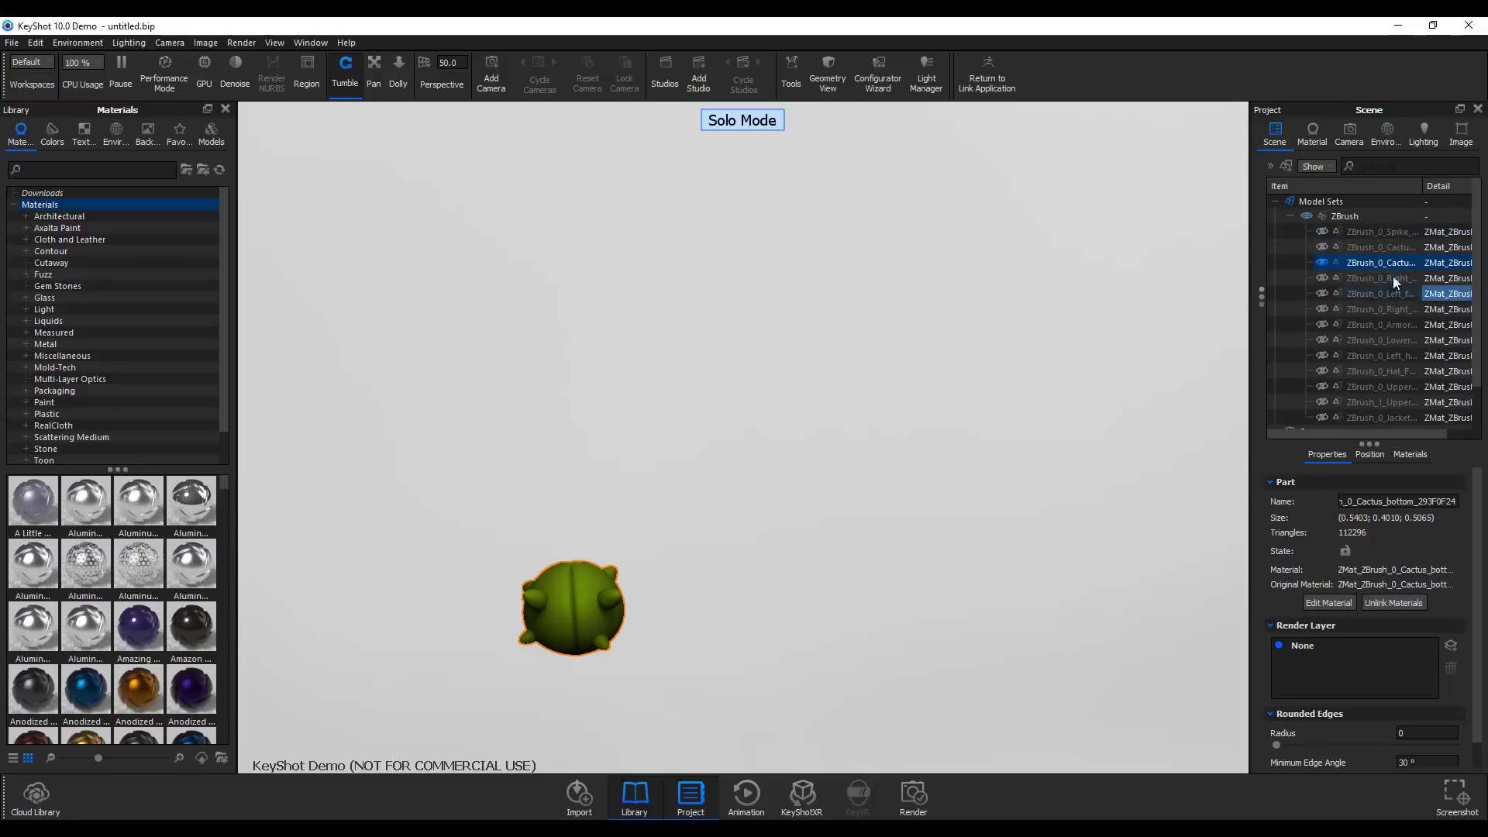
{"action": "left_click", "coordinate": [1305, 221]}
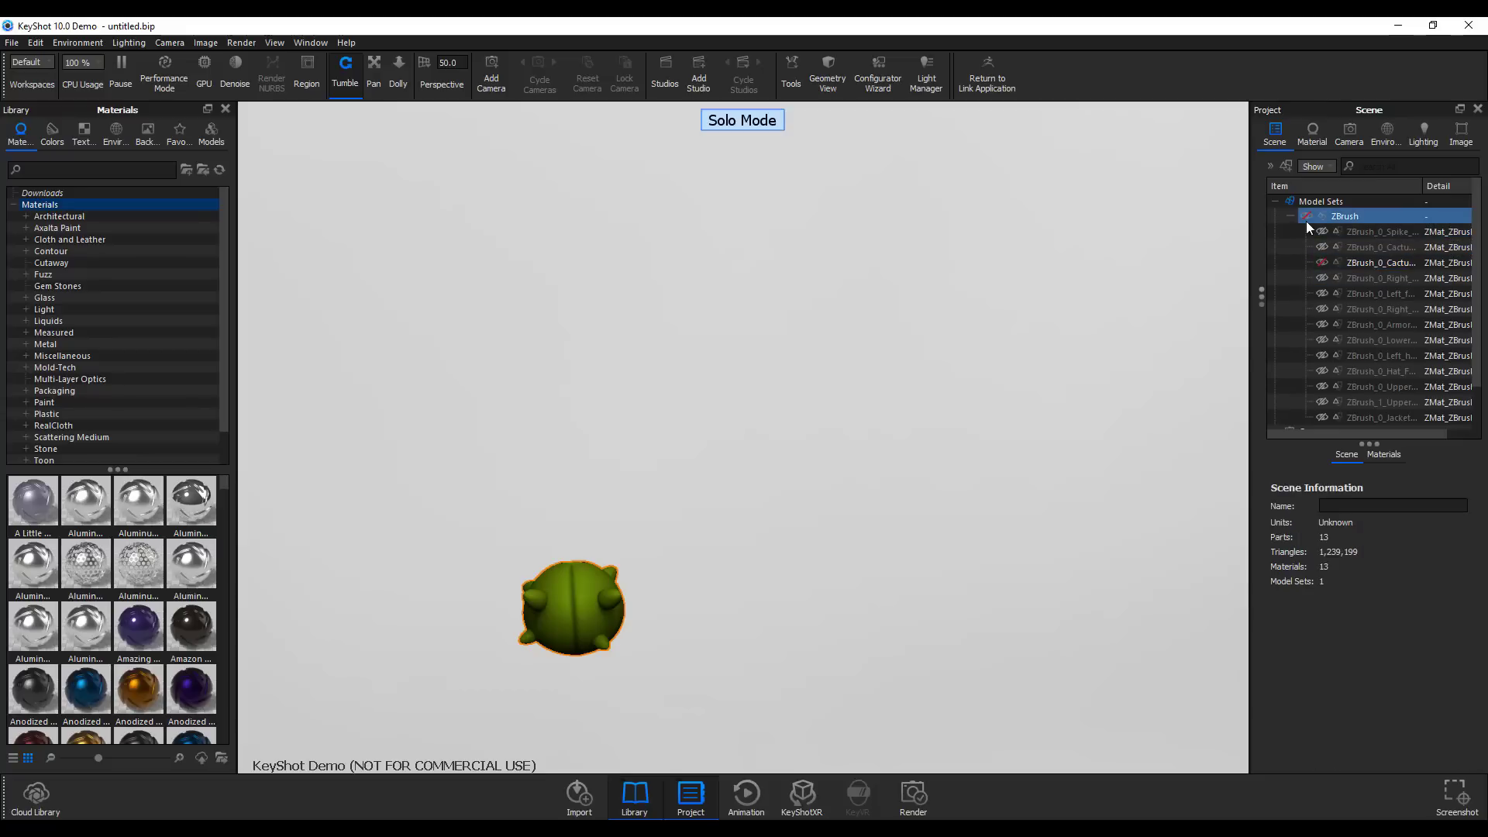
{"action": "left_click", "coordinate": [1321, 261]}
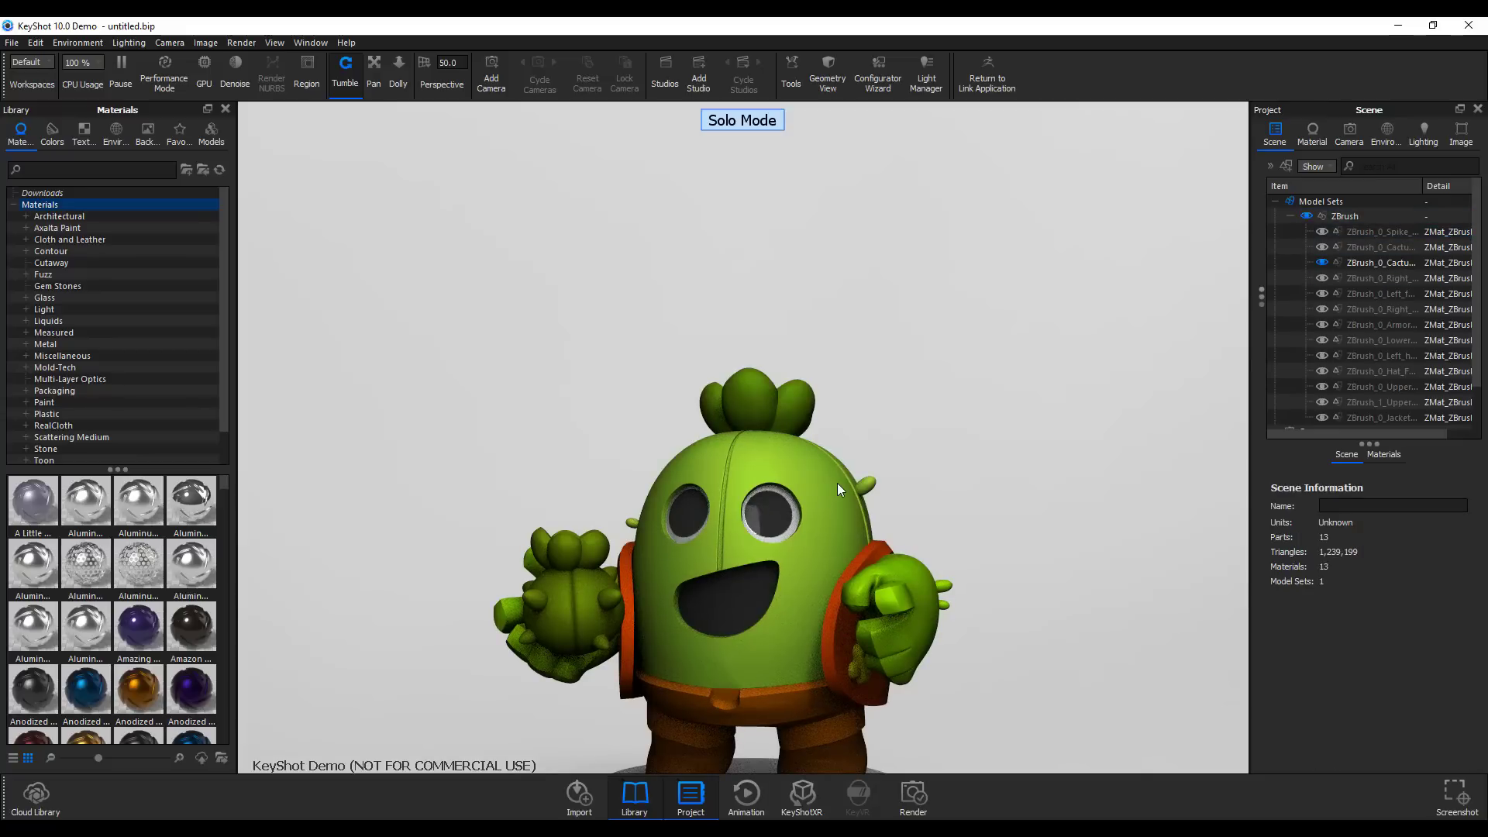
Collapse the ZBrush model group and apply the 3 Panels Tilted 4K environment to the scene.
{"action": "scroll", "coordinate": [941, 476], "scroll_direction": "up", "scroll_amount": 3}
{"action": "scroll", "coordinate": [940, 476], "scroll_direction": "down", "scroll_amount": 5}
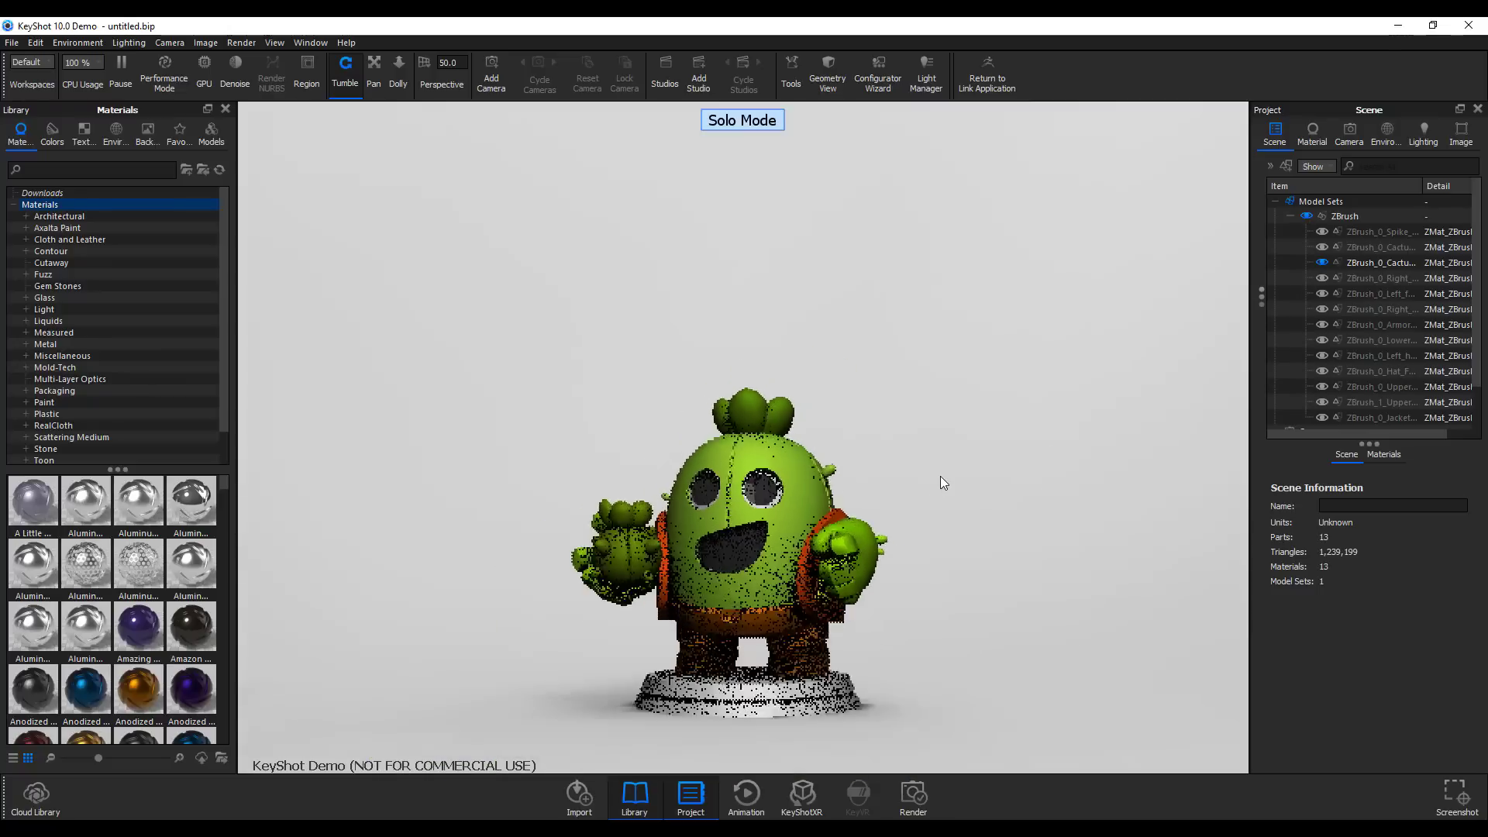
{"action": "scroll", "coordinate": [941, 476], "scroll_direction": "down", "scroll_amount": 2}
{"action": "left_click", "coordinate": [1289, 216]}
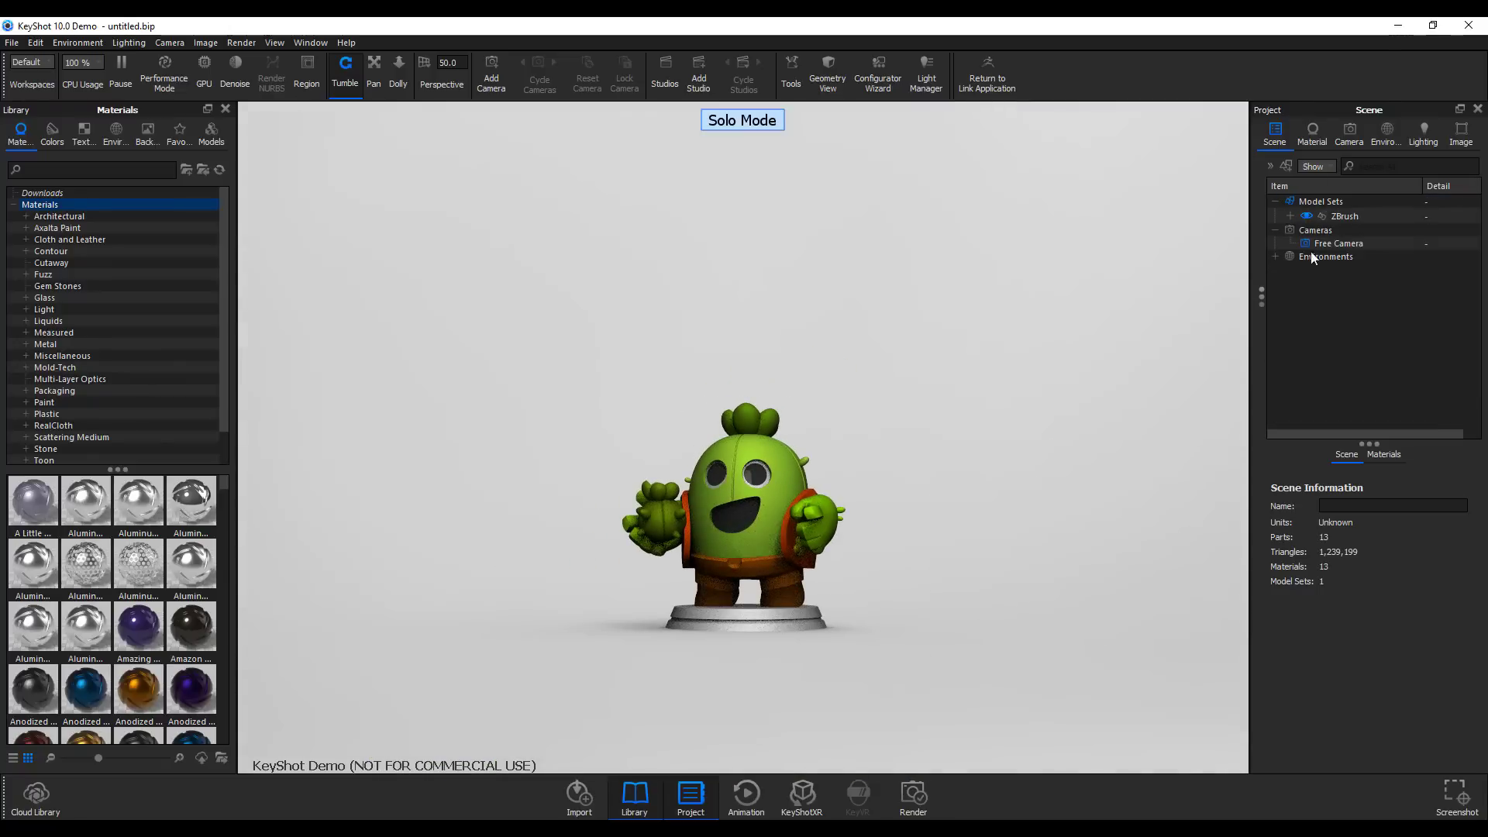
{"action": "left_click", "coordinate": [1317, 258]}
{"action": "left_click", "coordinate": [116, 138]}
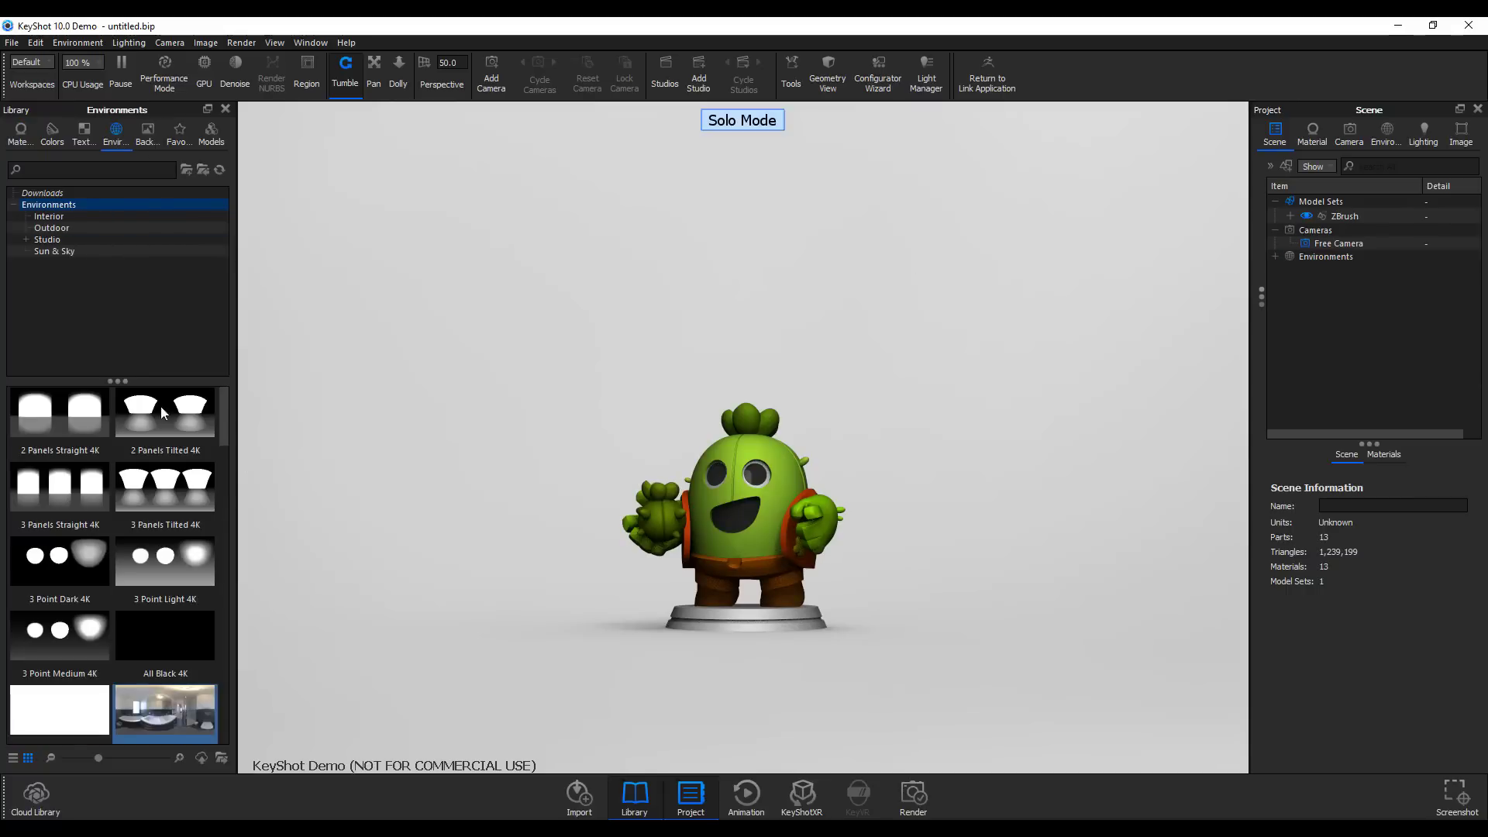
{"action": "left_click_drag", "start_coordinate": [147, 474], "coordinate": [897, 474]}
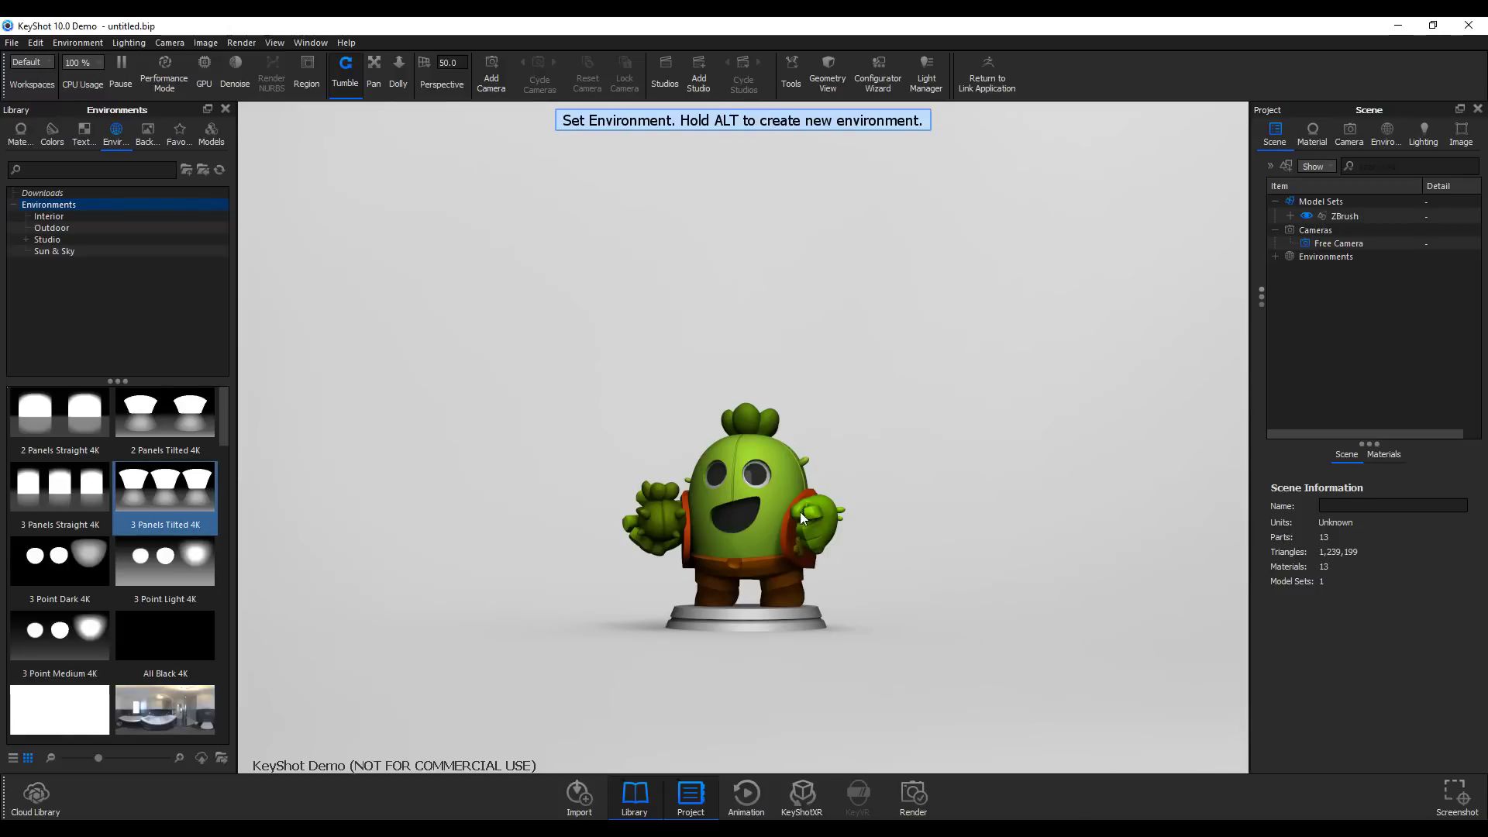
{"action": "left_click_drag", "start_coordinate": [799, 511], "coordinate": [835, 635]}
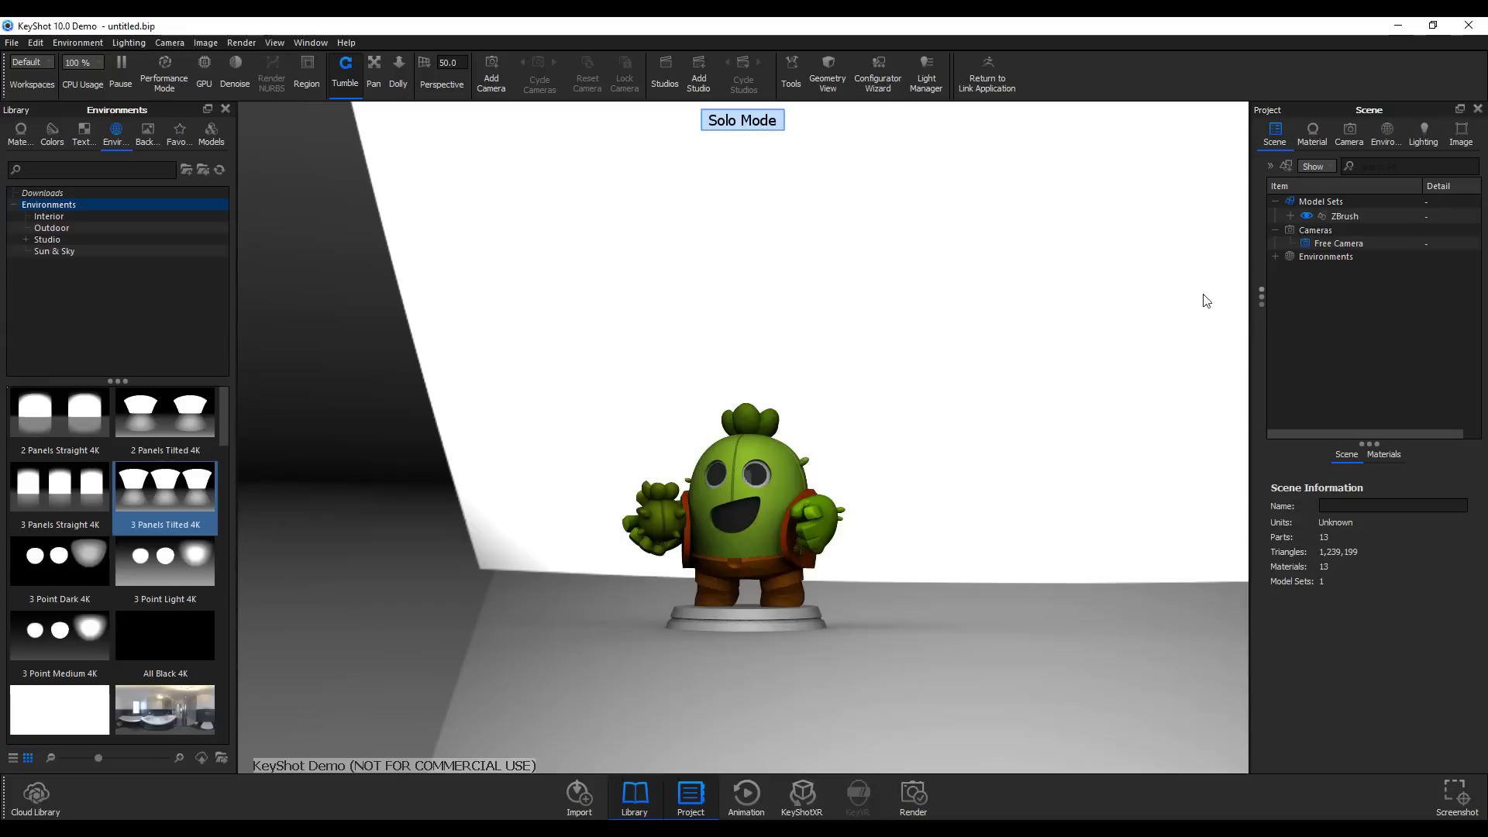
Add an Environment Rotation animation to the scene's environment.
{"action": "left_click", "coordinate": [1275, 256]}
{"action": "left_click", "coordinate": [1335, 269]}
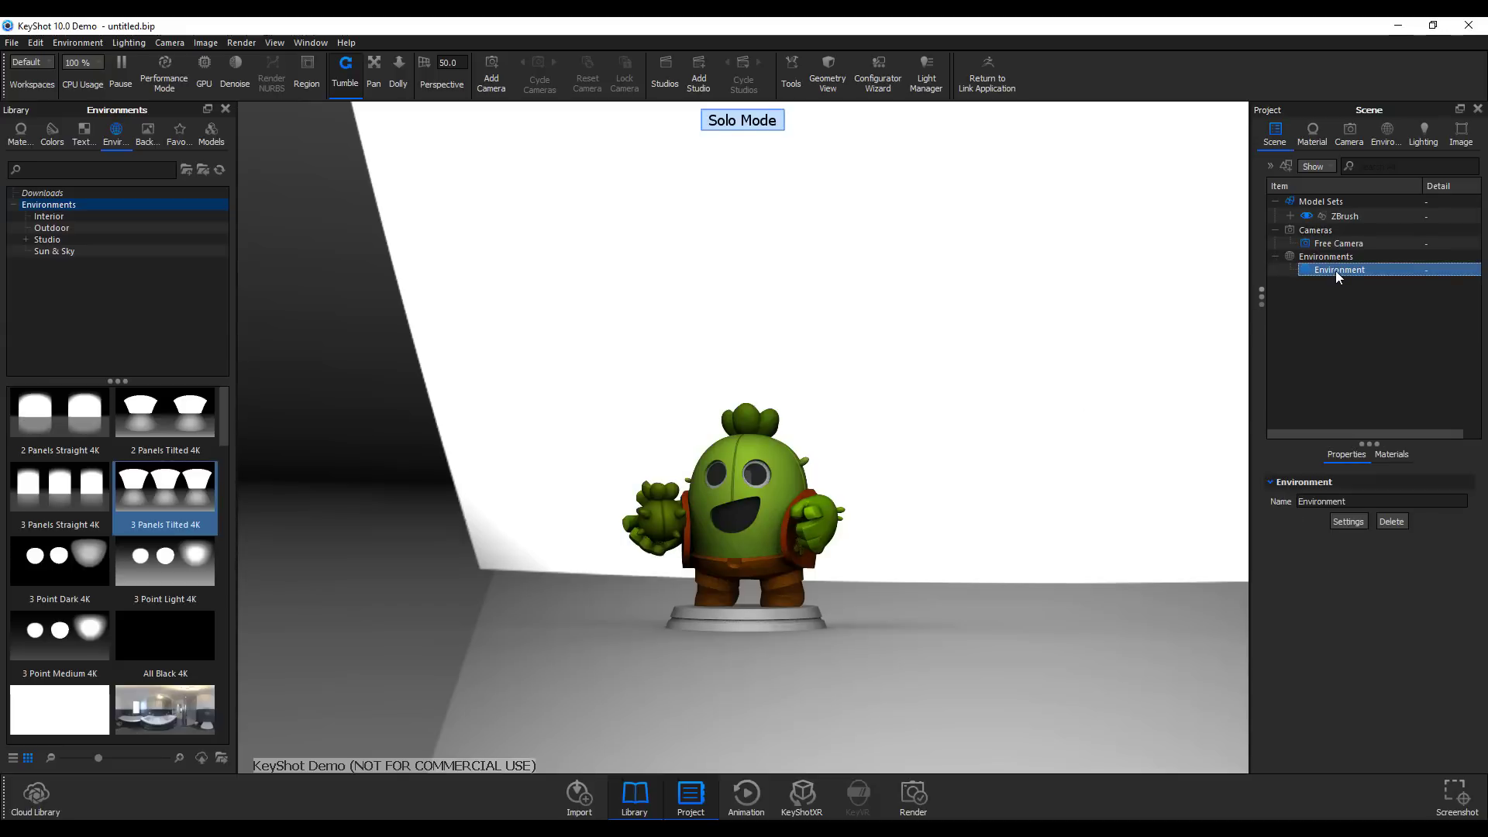
{"action": "right_click", "coordinate": [1335, 271]}
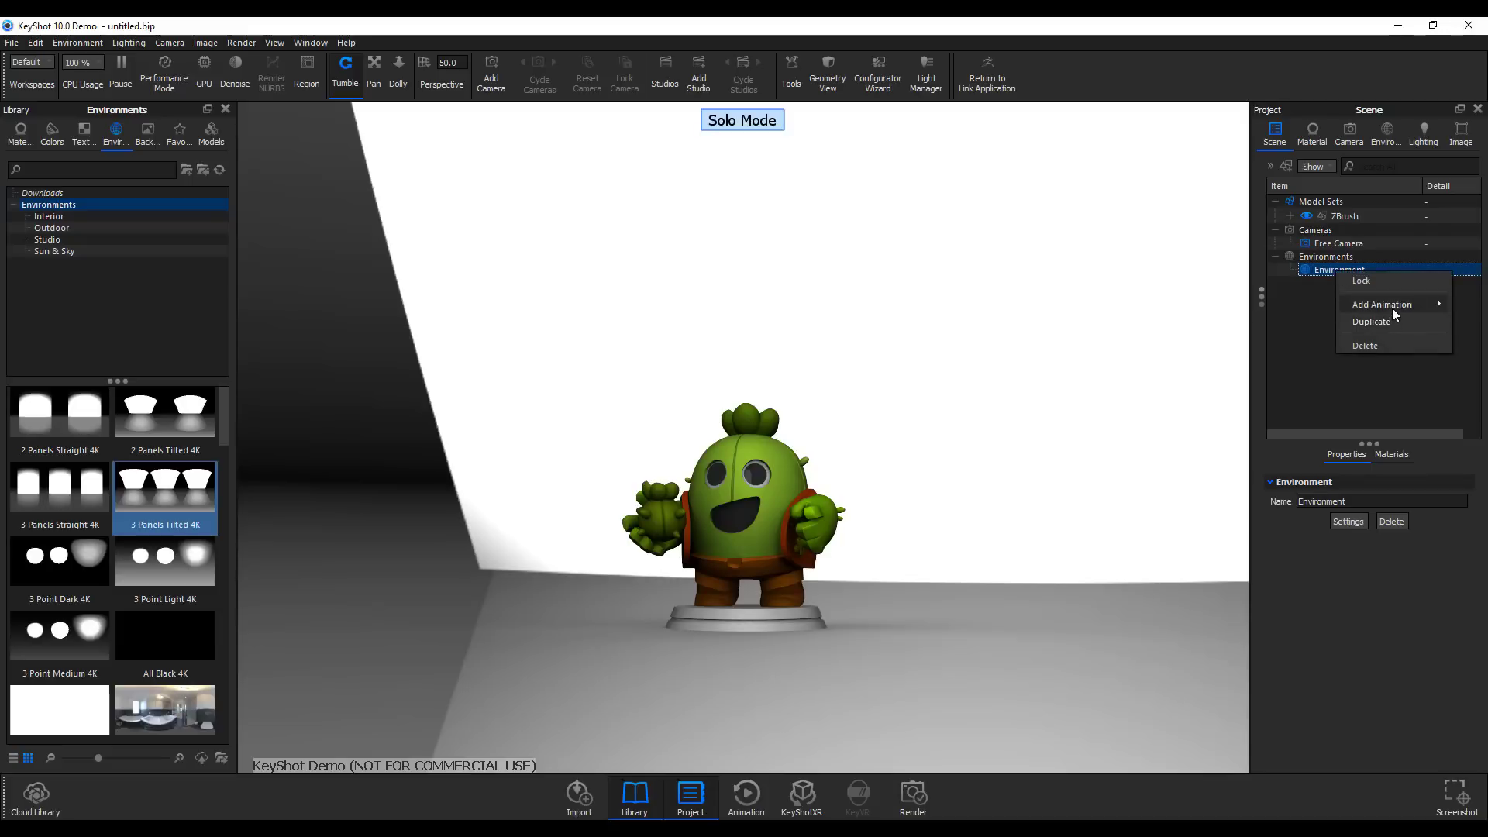
{"action": "mouse_move", "coordinate": [1392, 308]}
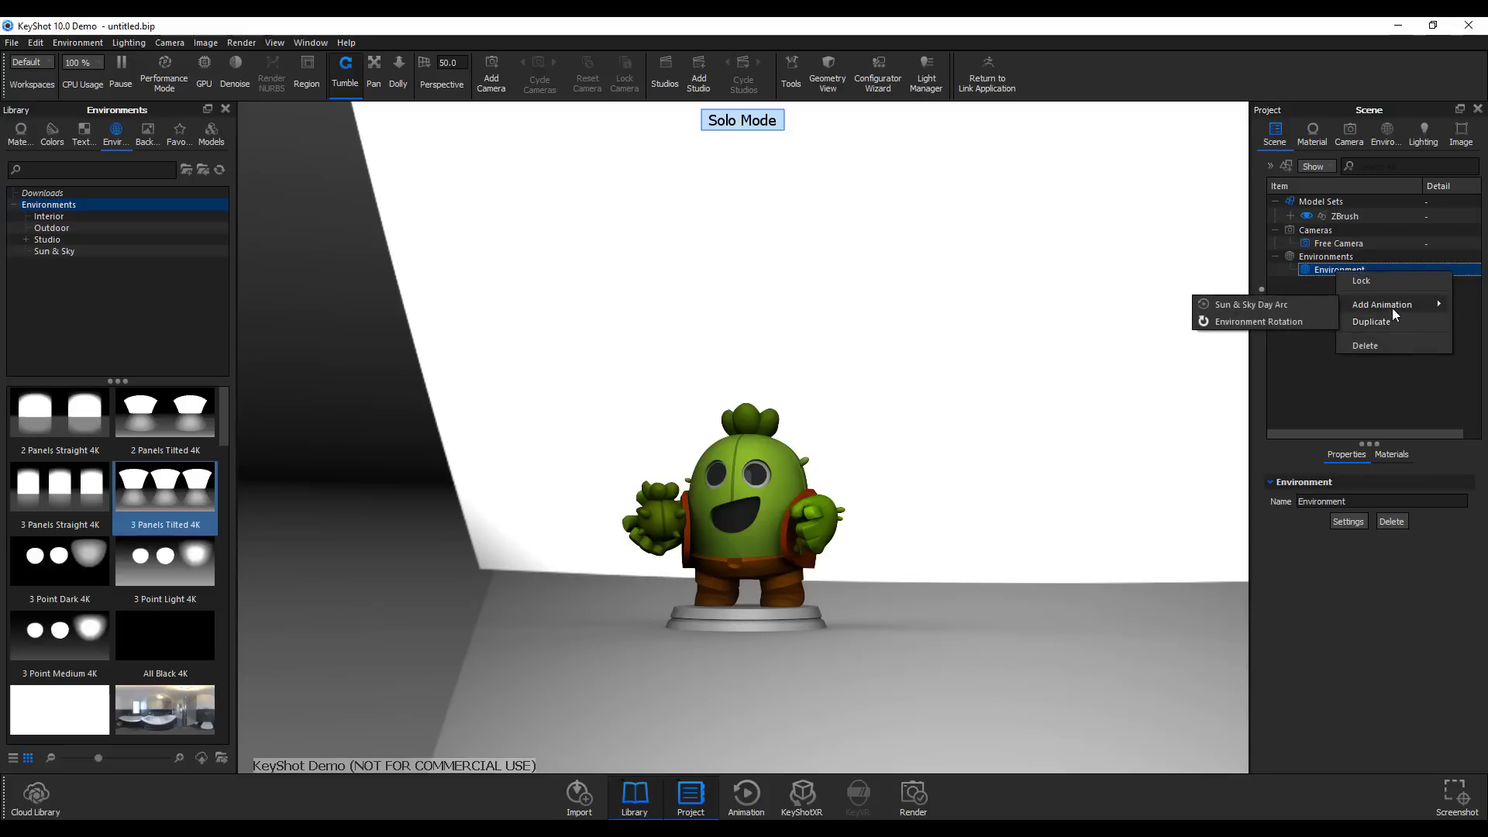
{"action": "left_click", "coordinate": [1249, 323]}
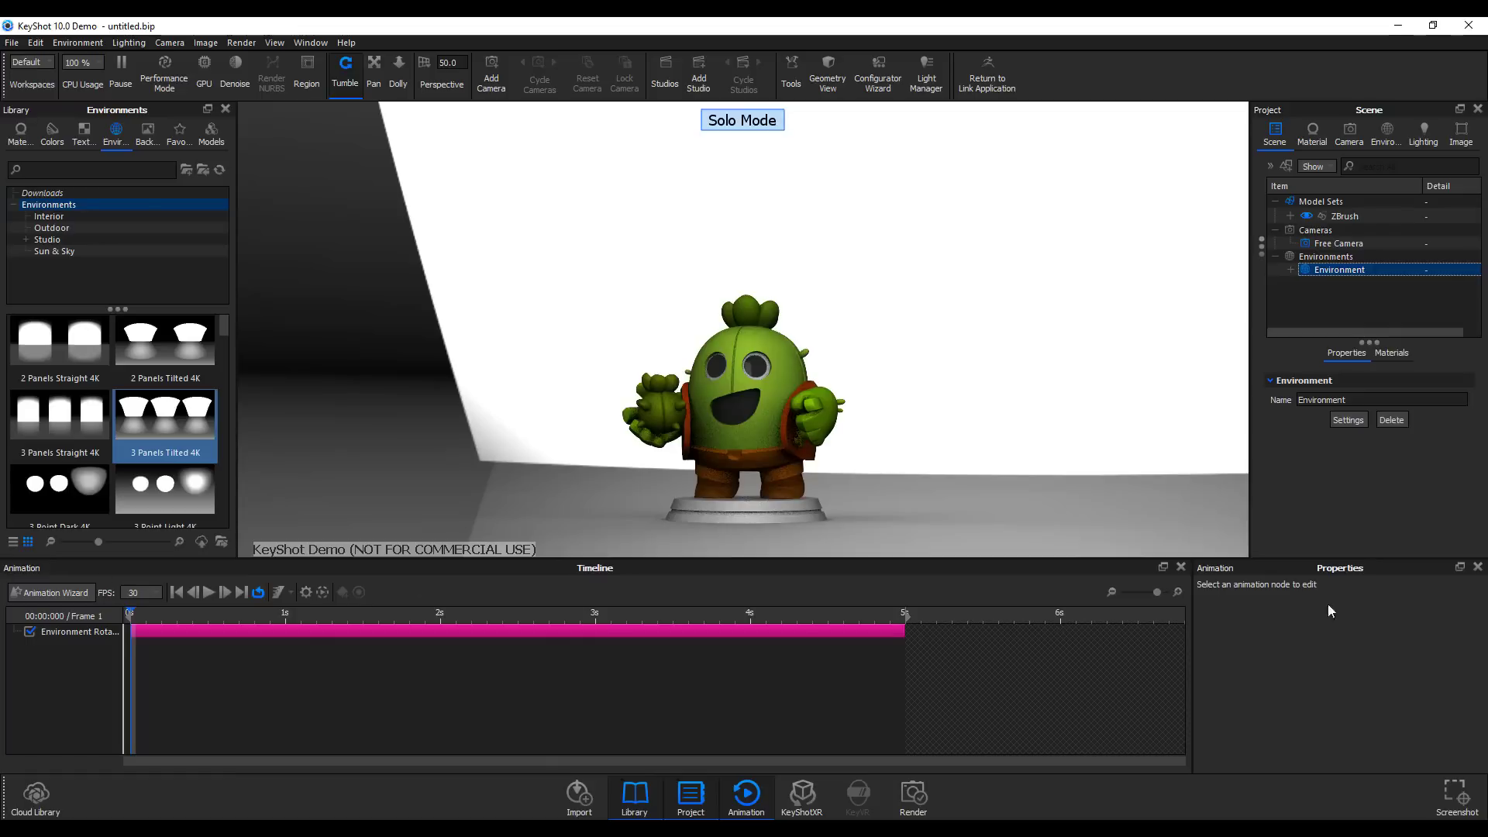
Preview the environment rotation, return the timeline to the first frame and close the animation timeline and properties.
{"action": "left_click", "coordinate": [547, 635]}
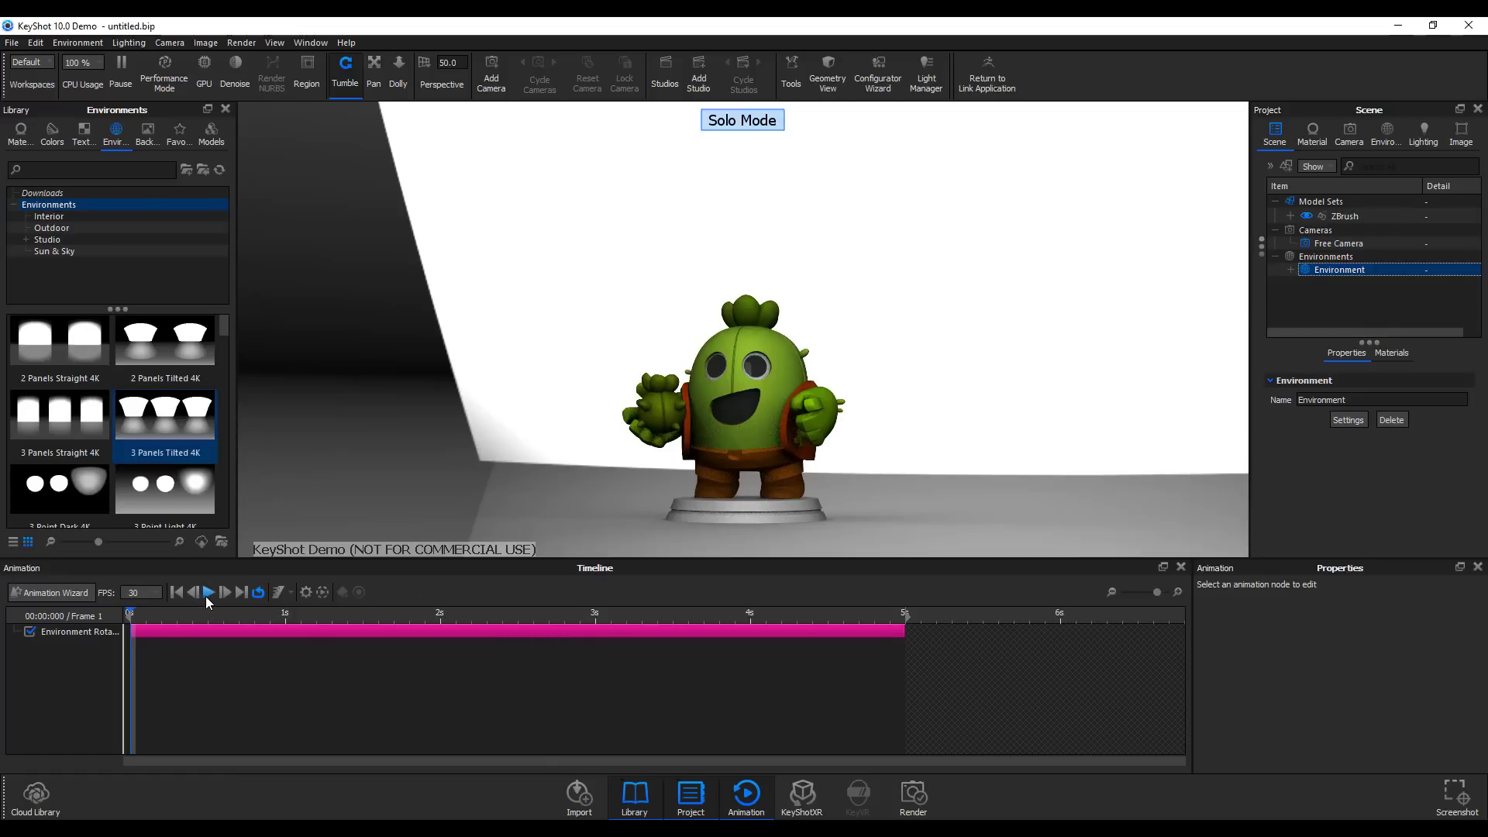
{"action": "left_click", "coordinate": [207, 597]}
{"action": "left_click", "coordinate": [207, 593]}
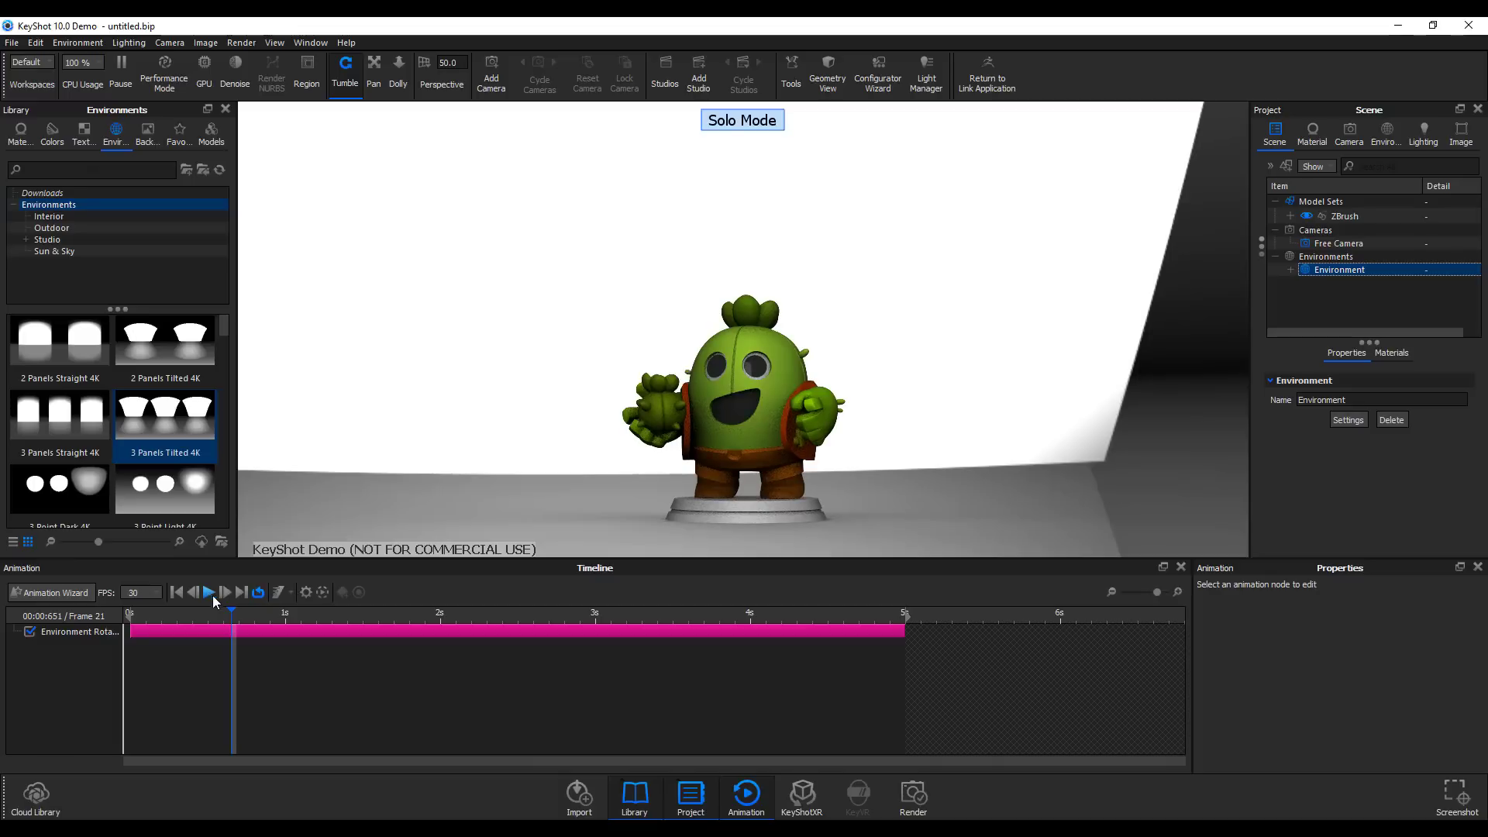
{"action": "left_click", "coordinate": [177, 592]}
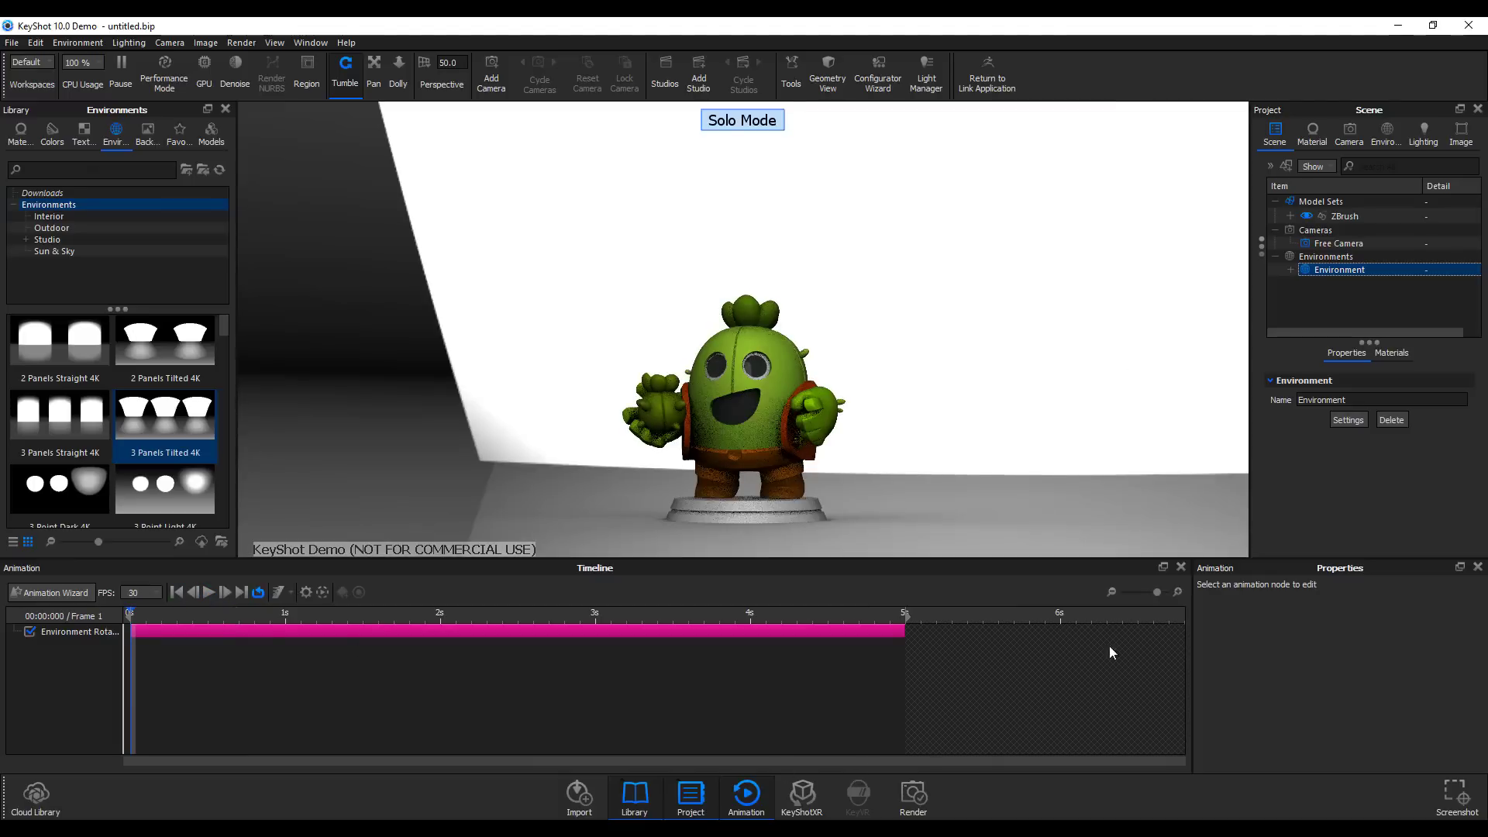
{"action": "left_click", "coordinate": [1181, 567]}
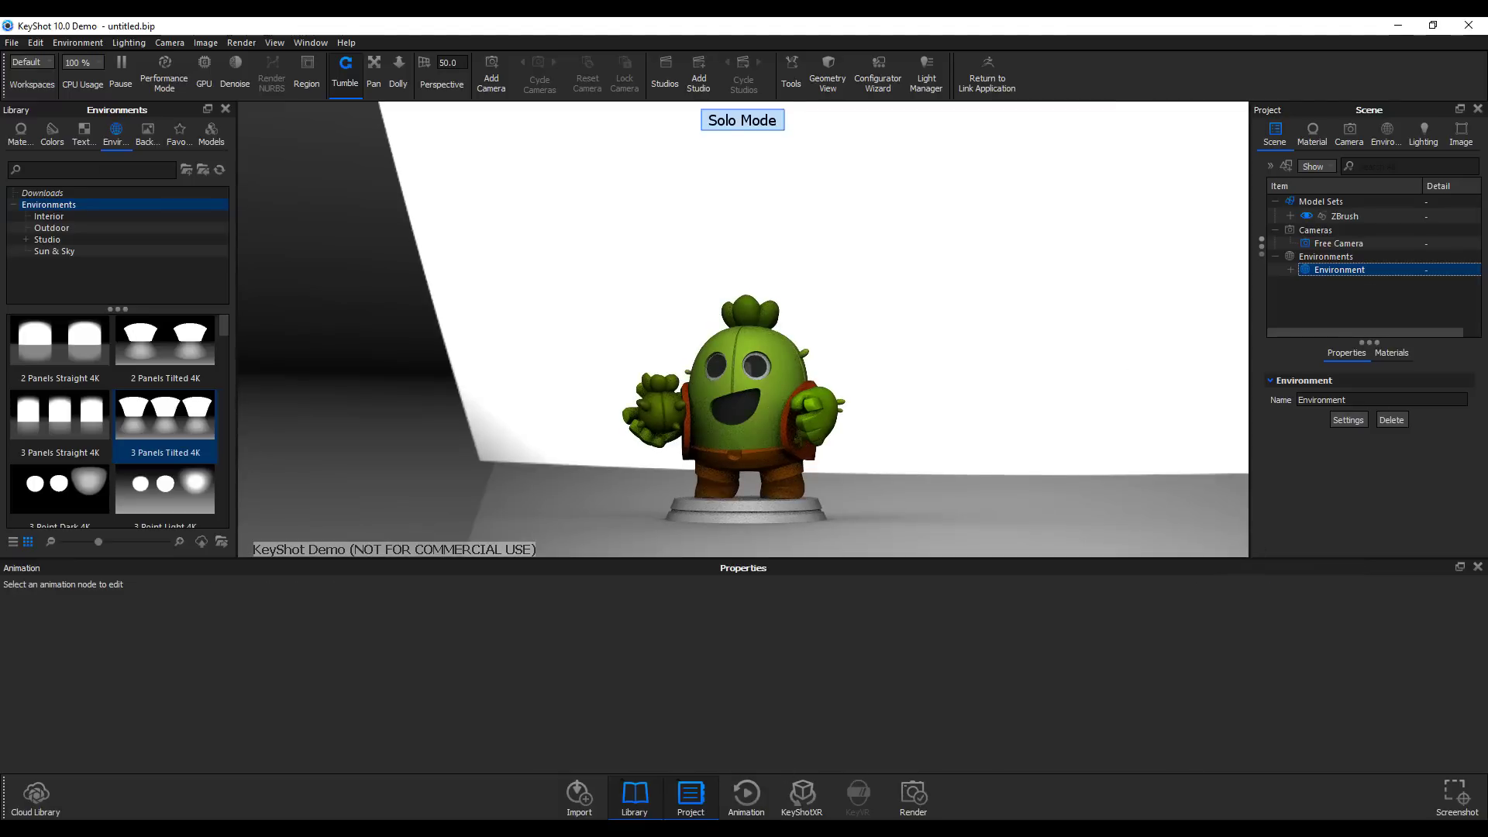
{"action": "left_click", "coordinate": [1477, 568]}
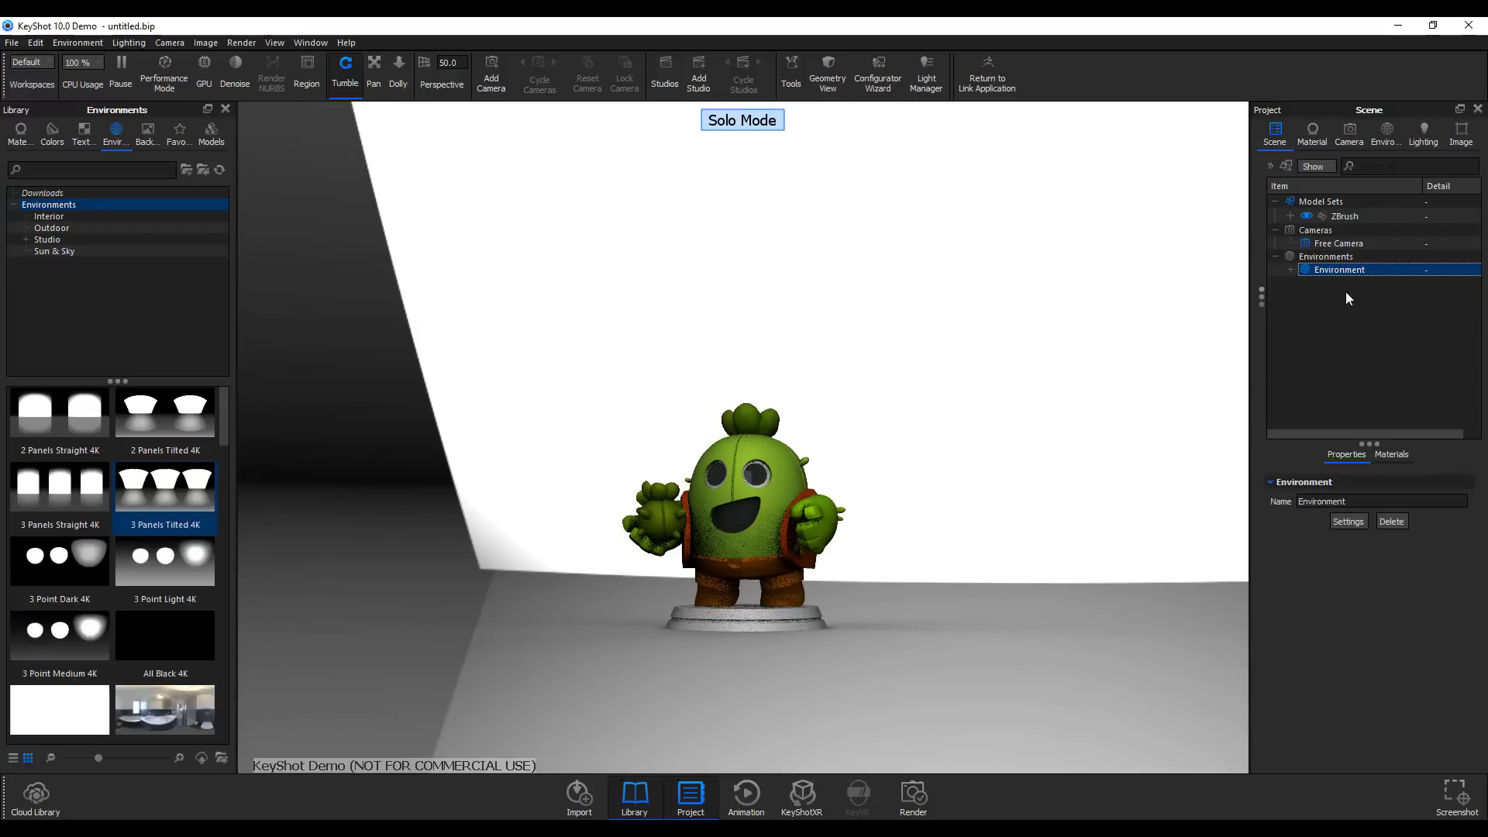
Add a Sun & Sky Day Arc animation to the environment, accepting its conversion to a Sun & Sky environment.
{"action": "right_click", "coordinate": [1324, 259]}
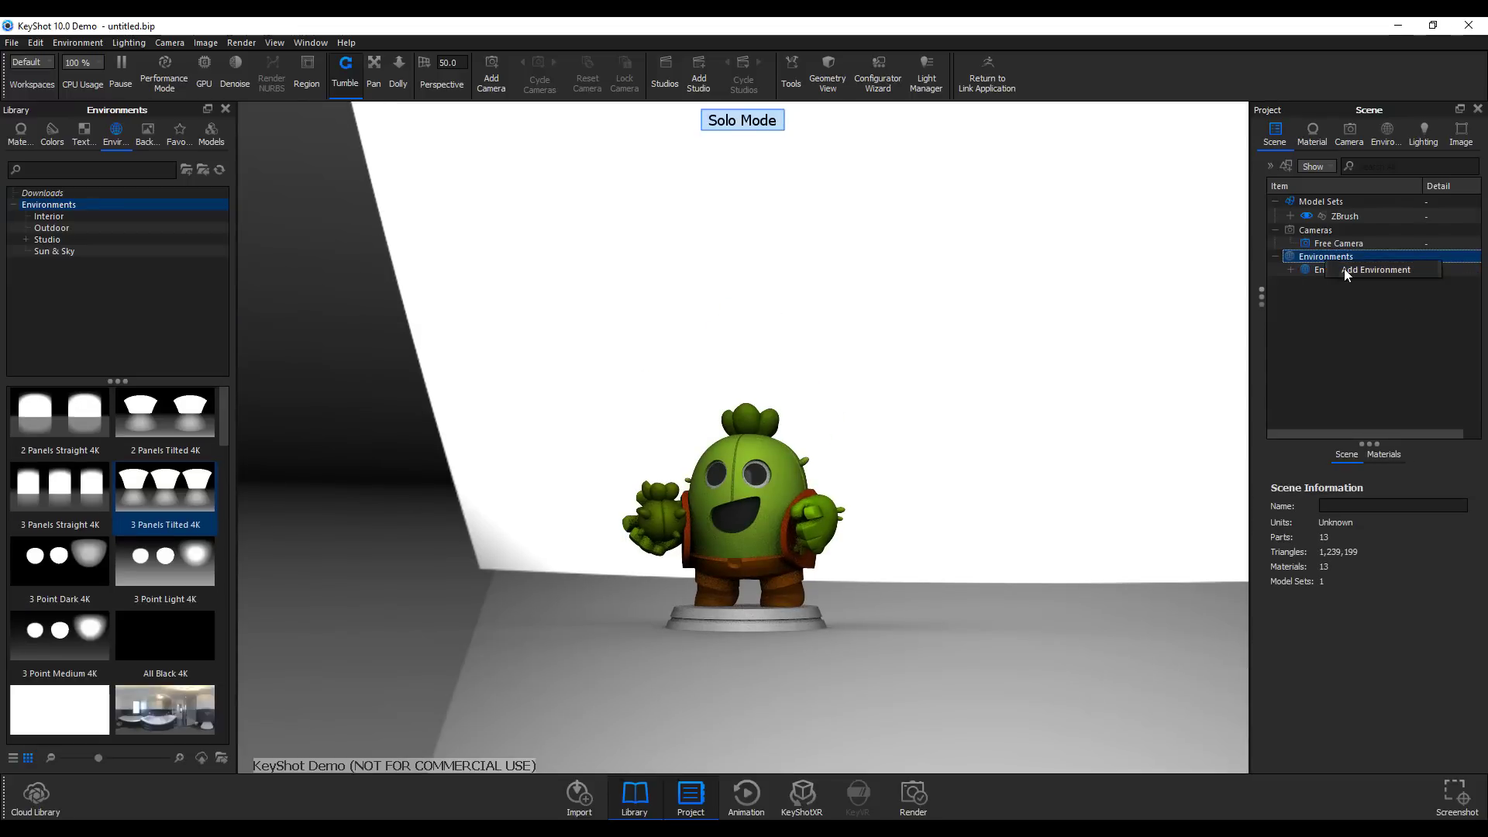
{"action": "left_click", "coordinate": [1325, 285]}
{"action": "left_click", "coordinate": [1333, 268]}
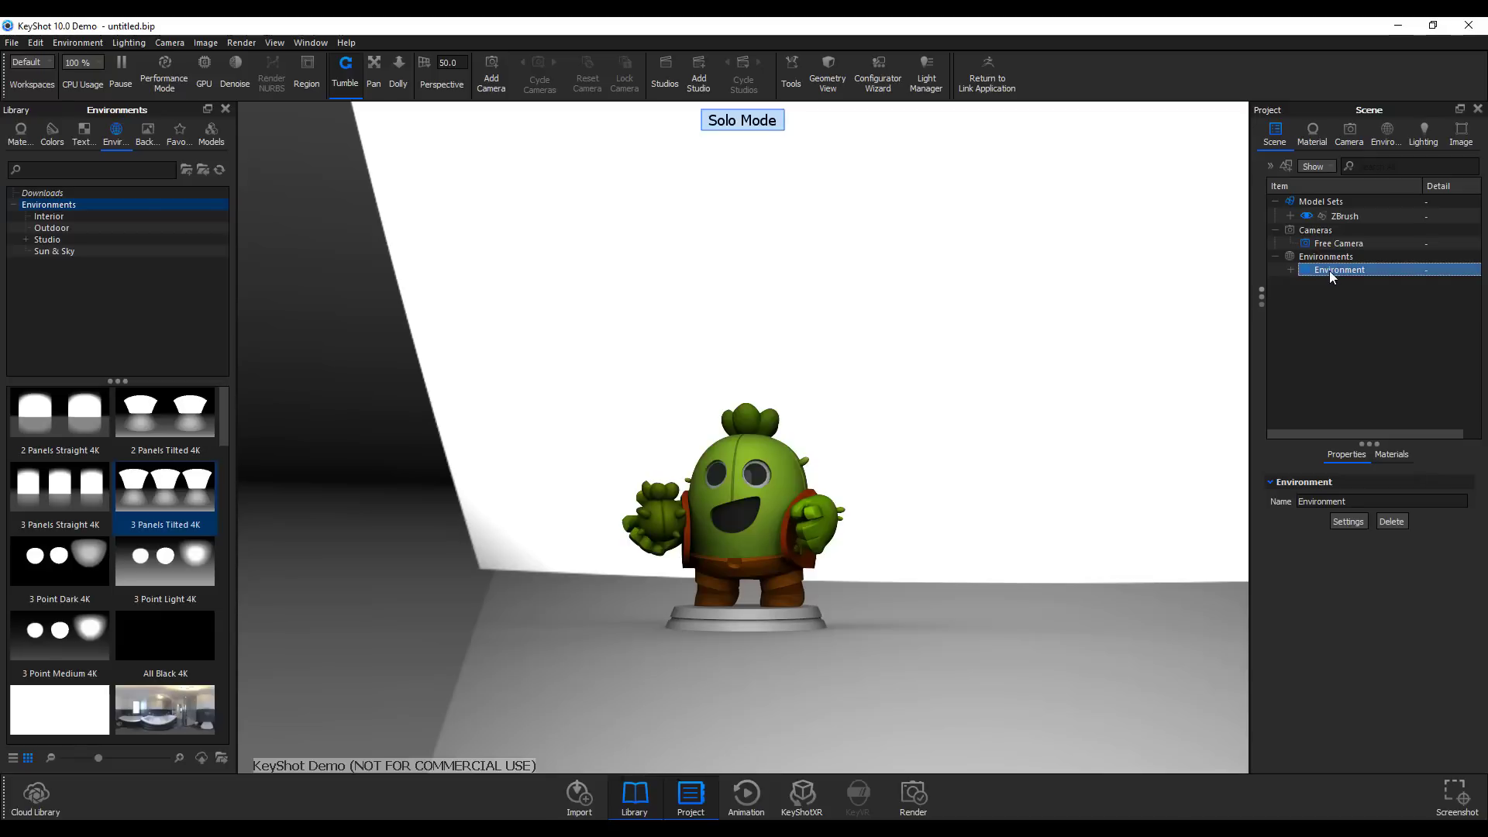
{"action": "right_click", "coordinate": [1329, 273]}
{"action": "mouse_move", "coordinate": [1364, 305]}
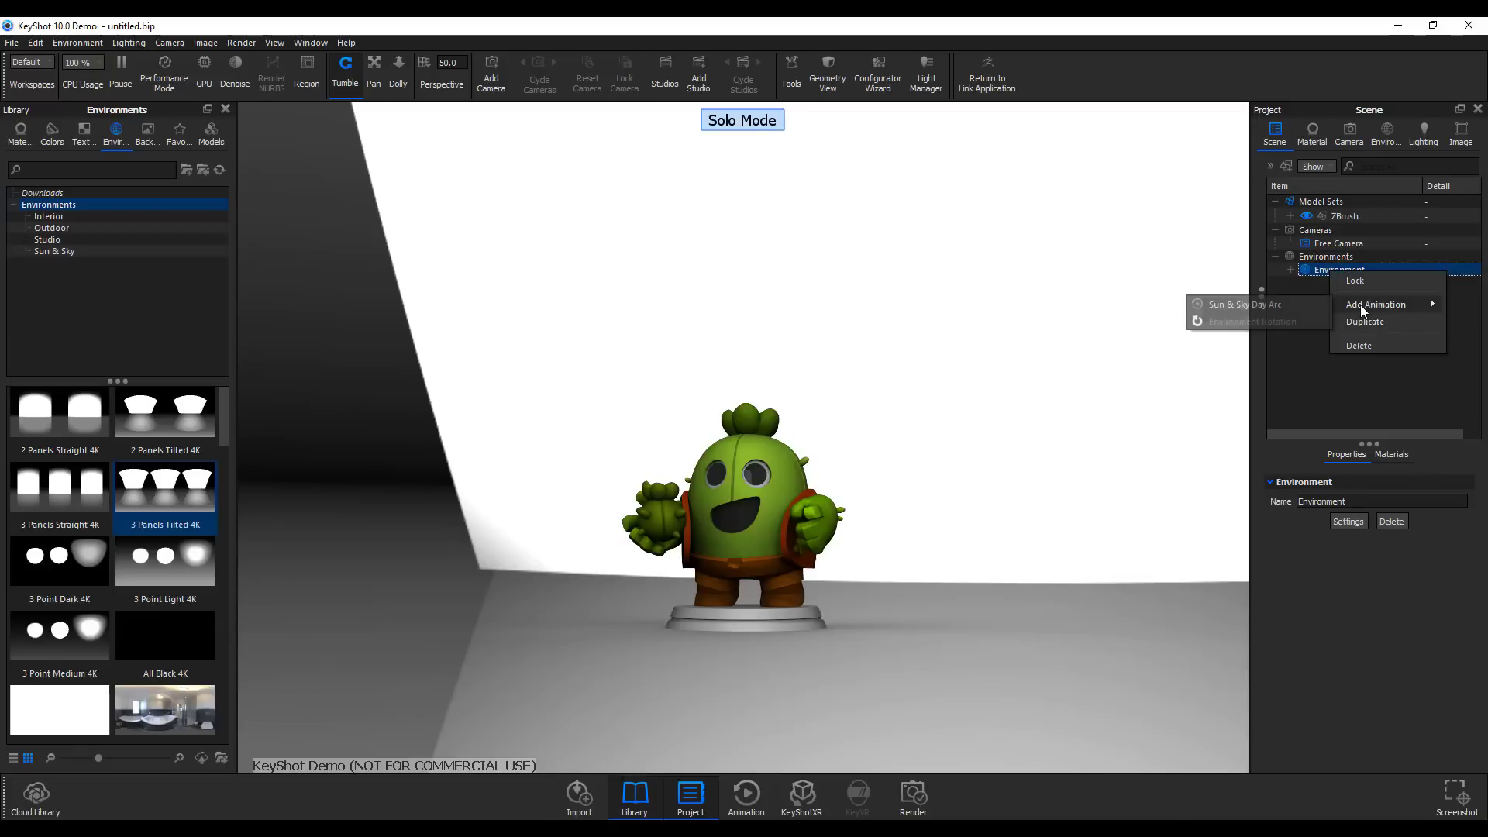
{"action": "left_click", "coordinate": [1234, 303]}
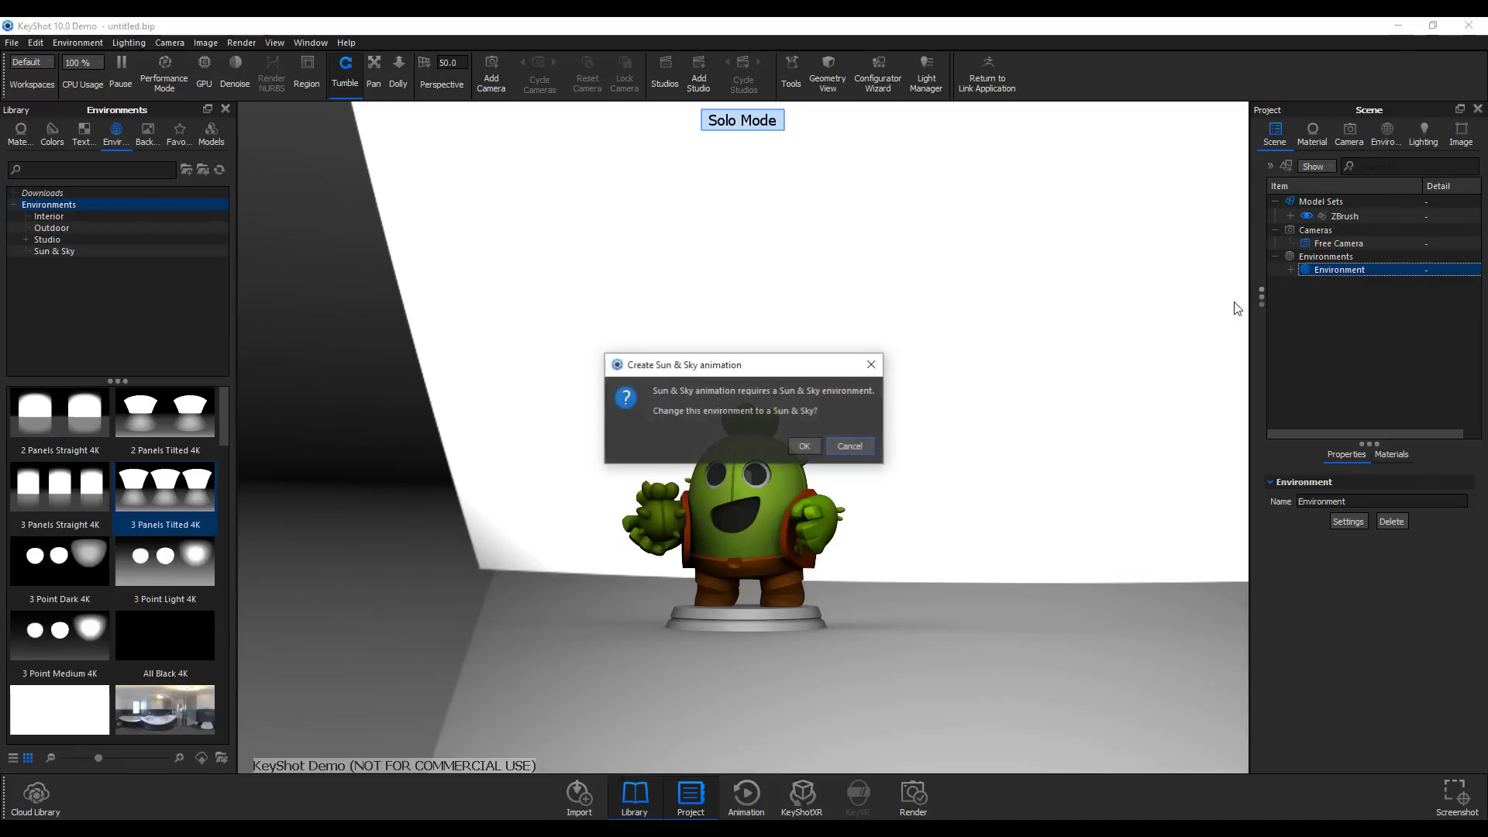
{"action": "left_click", "coordinate": [810, 445]}
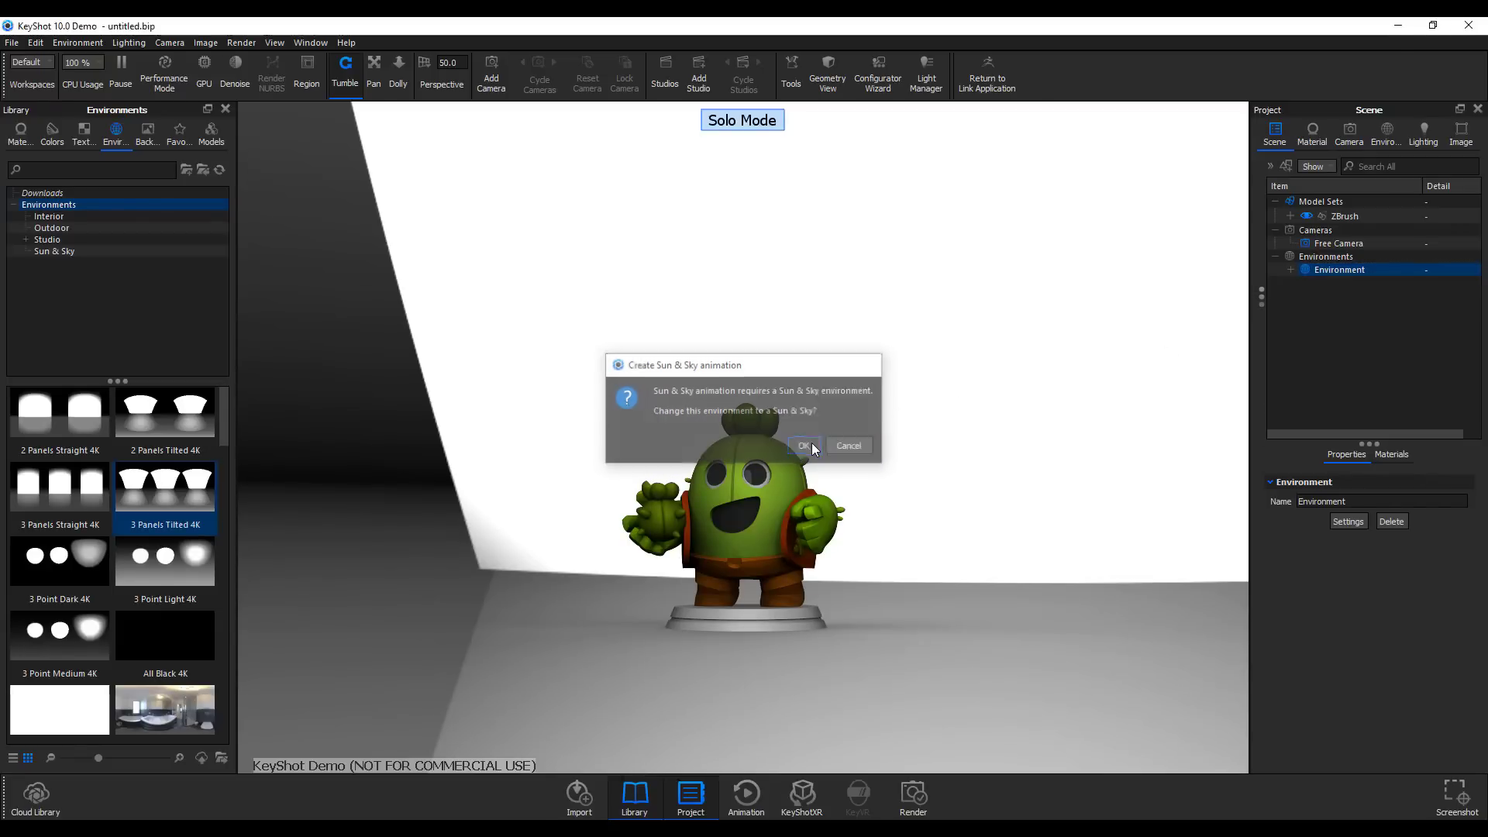
{"action": "left_click", "coordinate": [315, 677]}
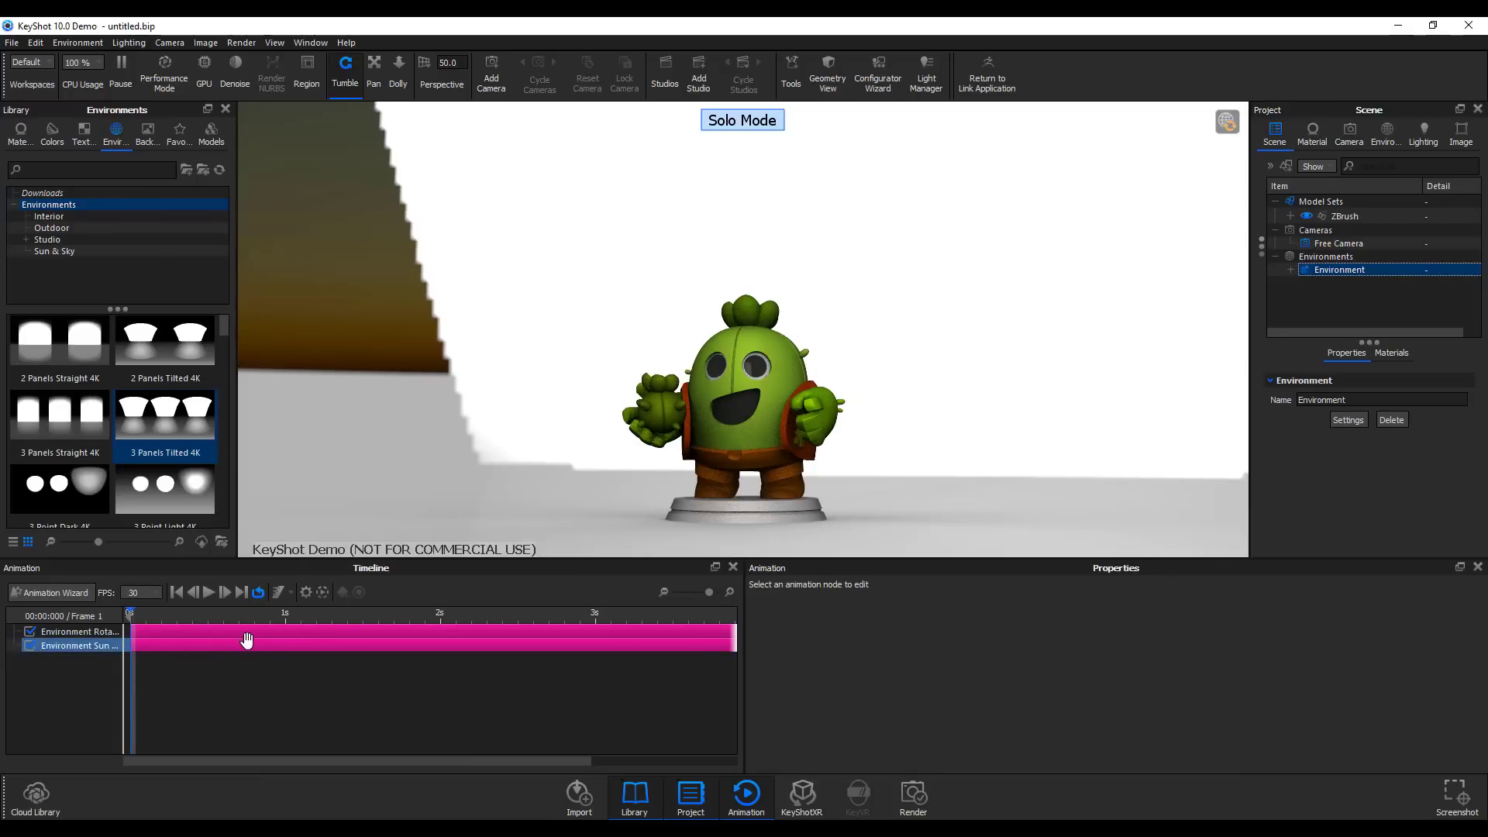
Preview the combined environment animations, disable the rotation one and play the Sun & Sky Day Arc alone.
{"action": "left_click", "coordinate": [207, 592]}
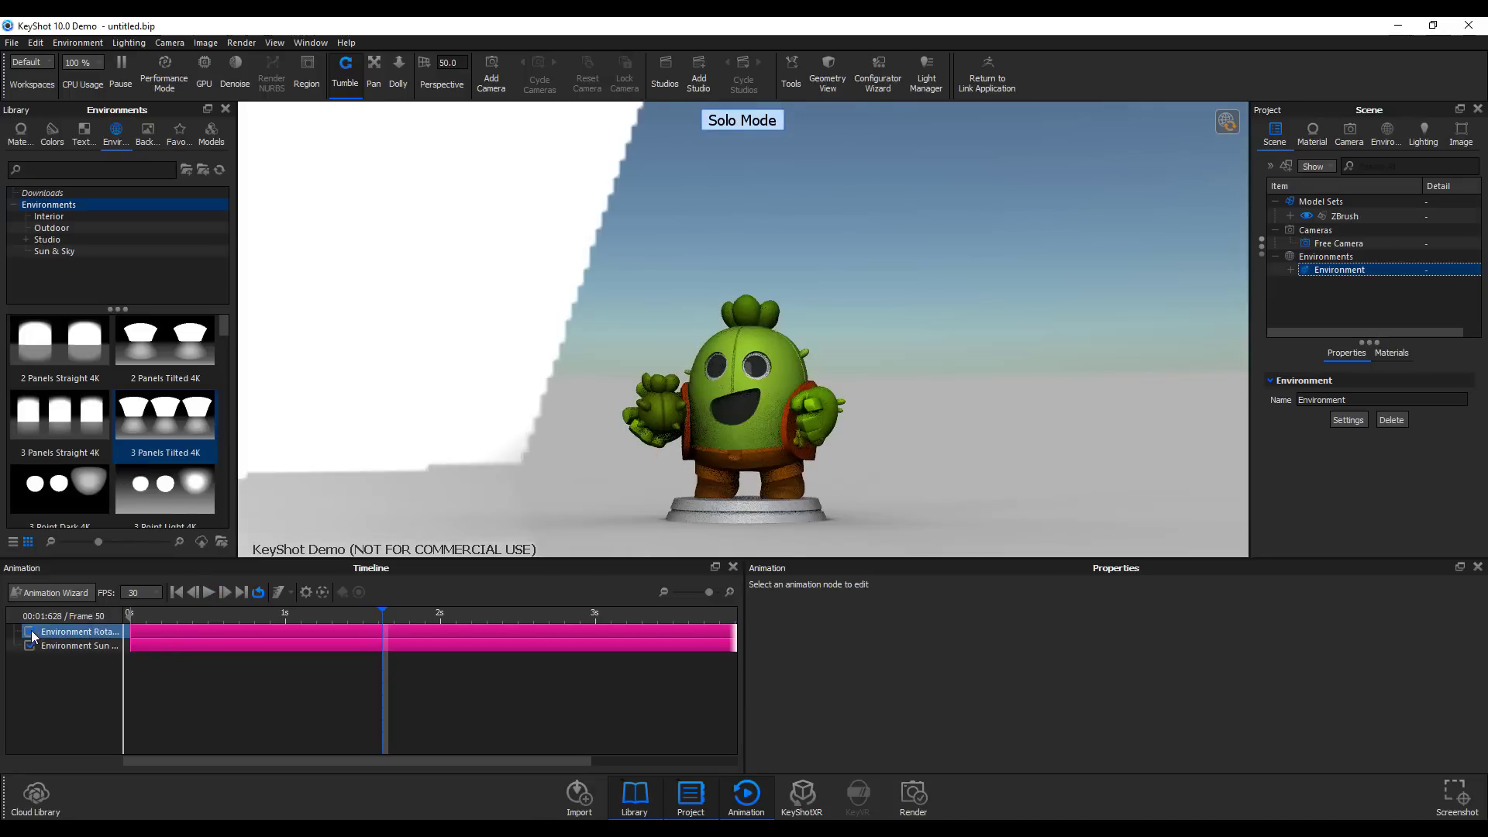
{"action": "left_click", "coordinate": [29, 632]}
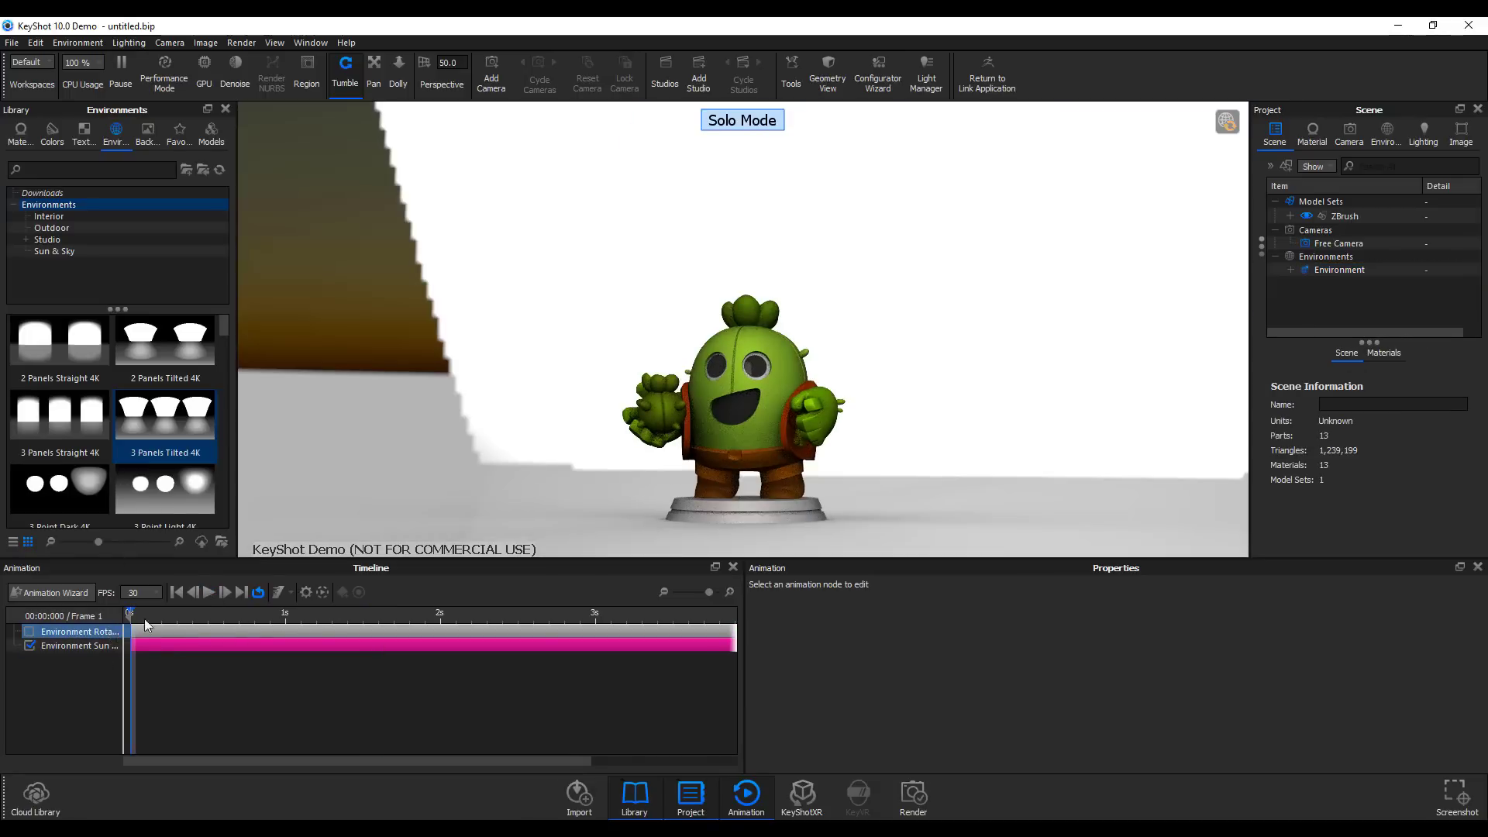
{"action": "left_click", "coordinate": [210, 592]}
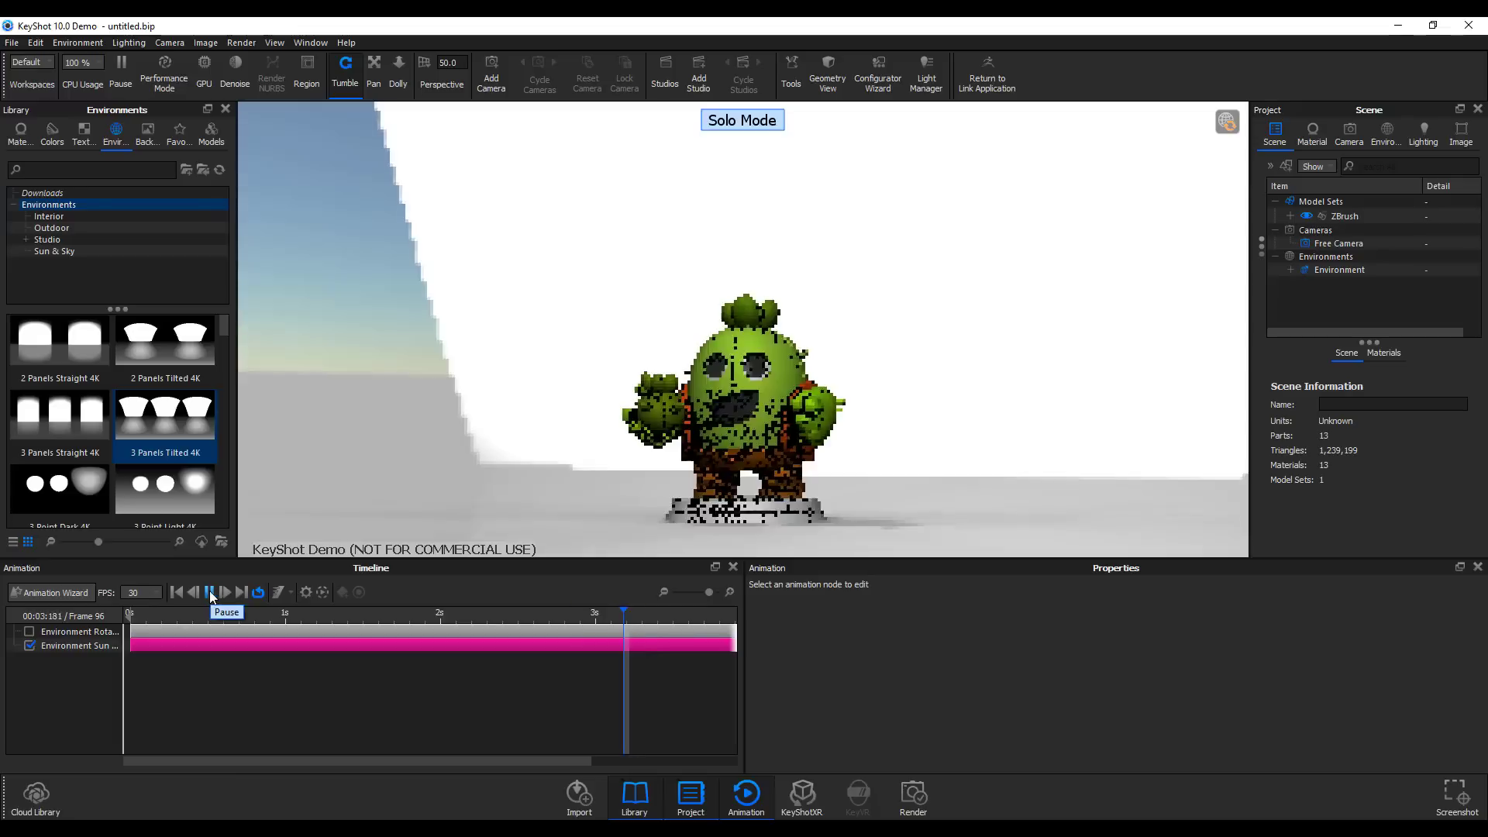
{"action": "left_click", "coordinate": [209, 592]}
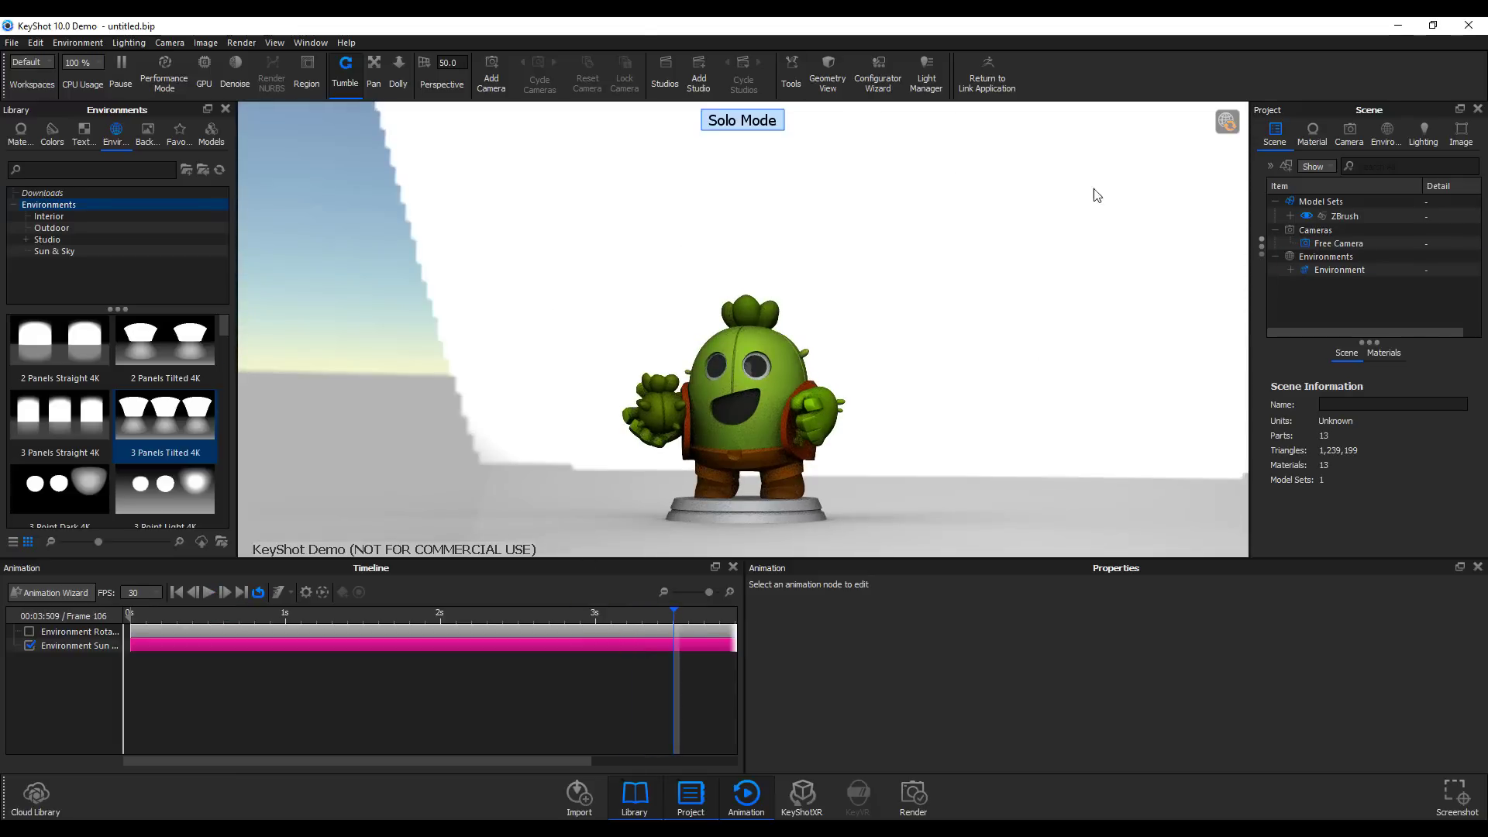
Change the environment background to a plain white color and replay the Sun & Sky Day Arc from the first frame.
{"action": "left_click", "coordinate": [1387, 134]}
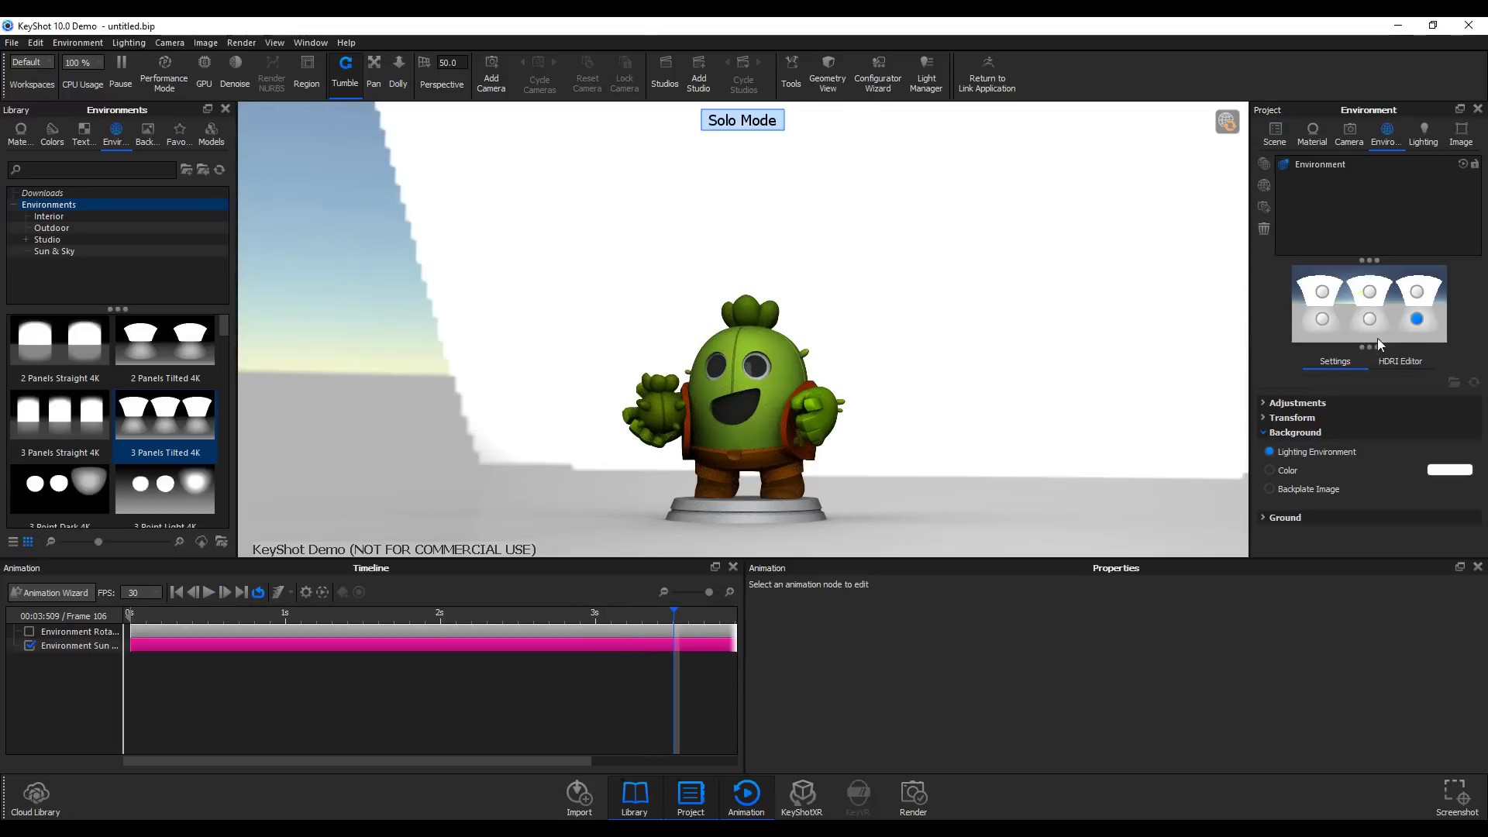
{"action": "left_click", "coordinate": [1270, 471]}
{"action": "left_click", "coordinate": [177, 592]}
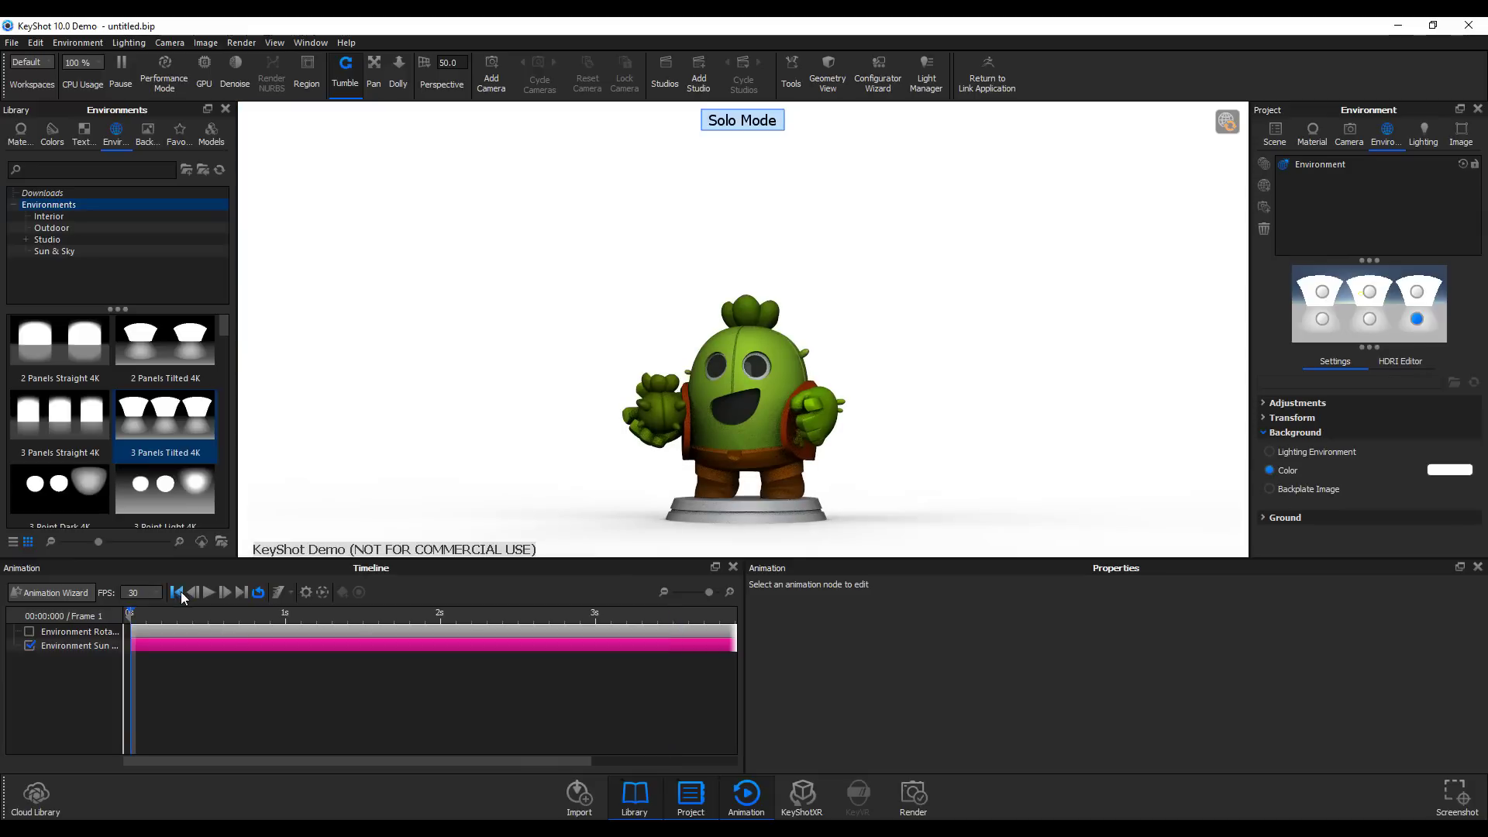
{"action": "left_click", "coordinate": [207, 592]}
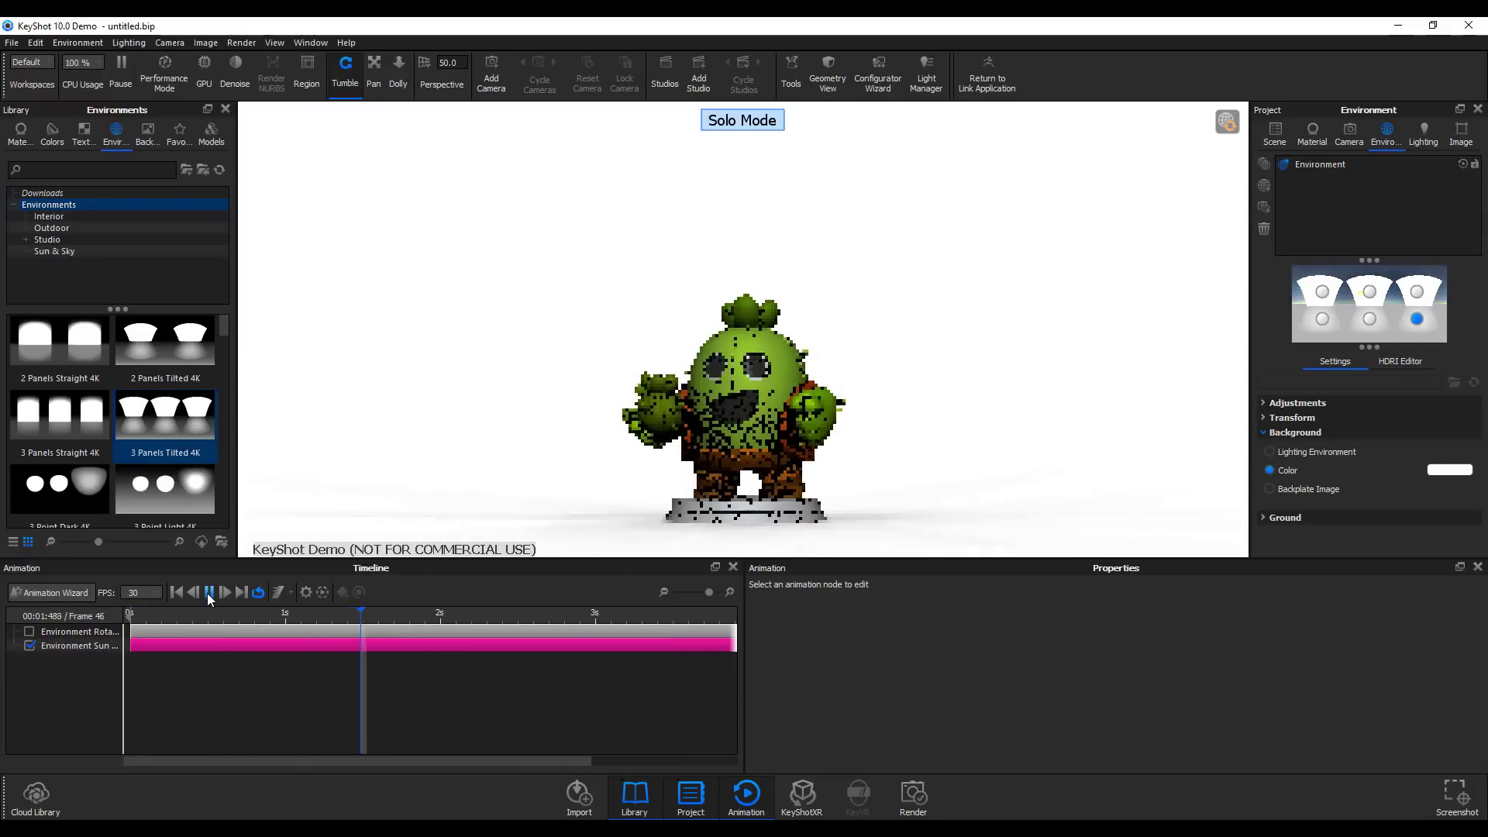
{"action": "left_click", "coordinate": [209, 593]}
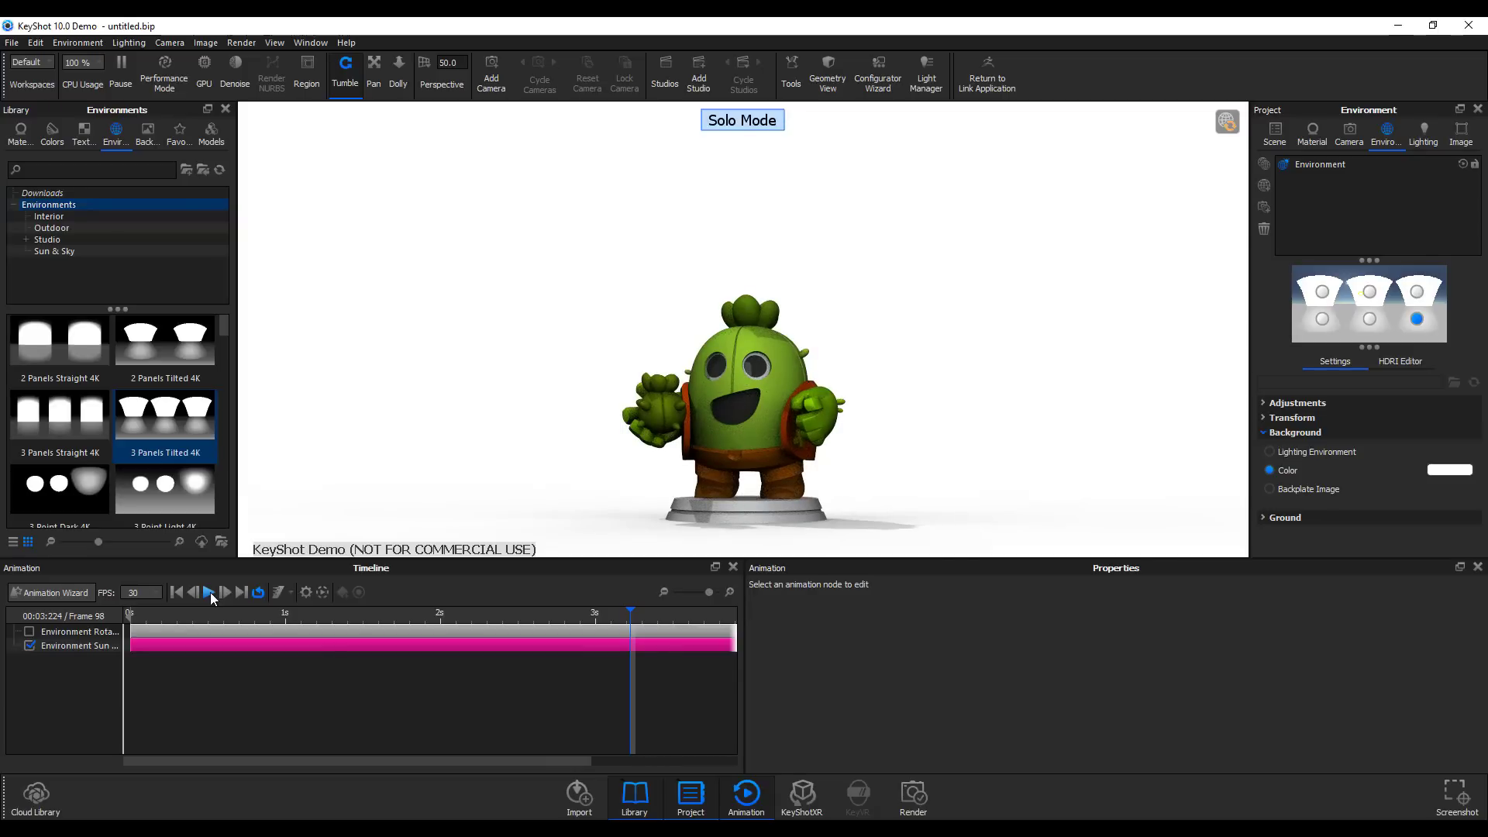
{"action": "left_click", "coordinate": [209, 593]}
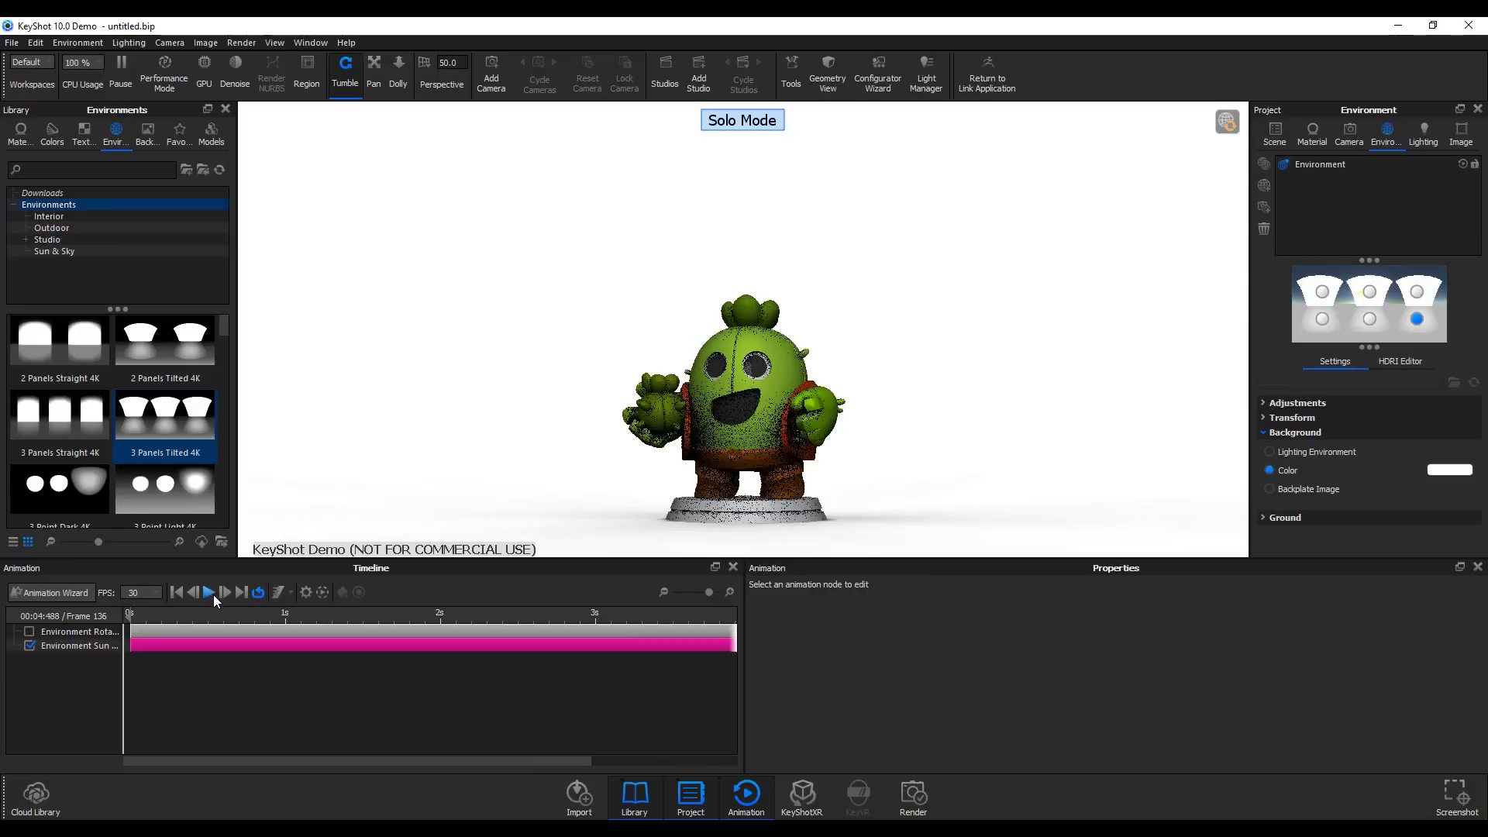
{"action": "left_click", "coordinate": [176, 593]}
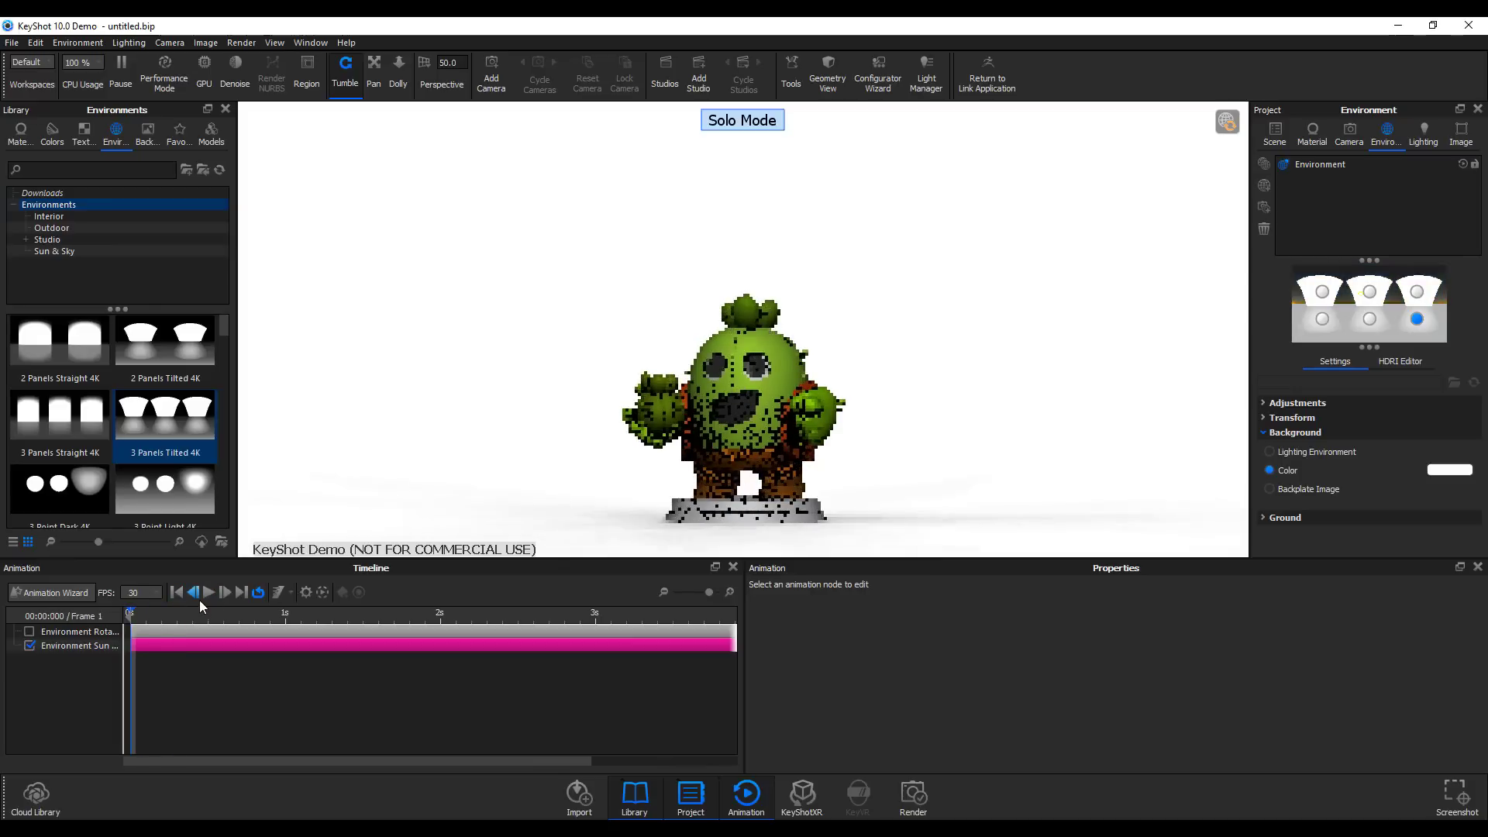
Delete both the Sun & Sky Day Arc and the rotation animations and close the animation properties and timeline.
{"action": "left_click", "coordinate": [279, 642]}
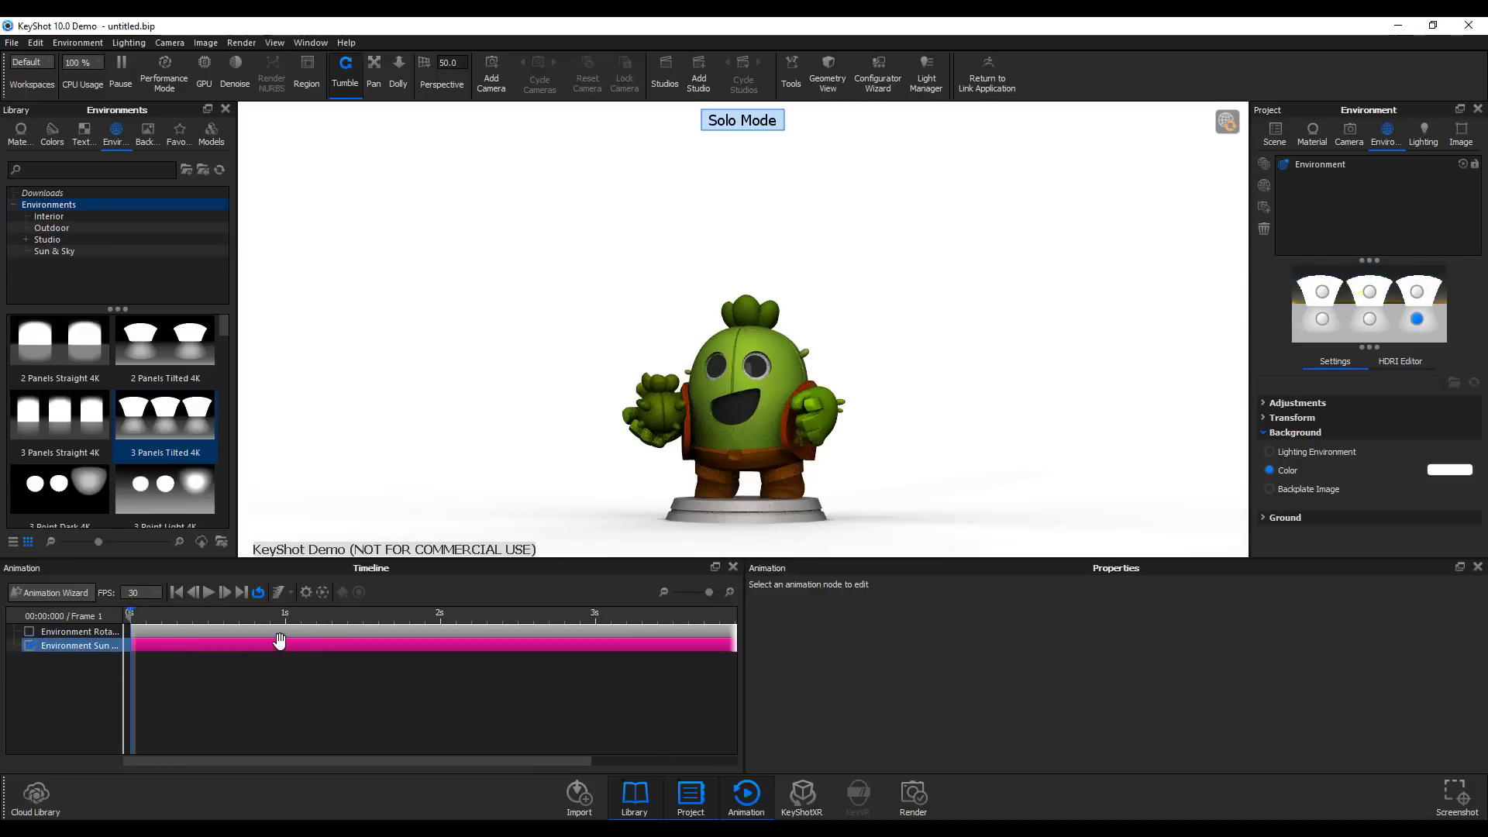
{"action": "left_click", "coordinate": [364, 648]}
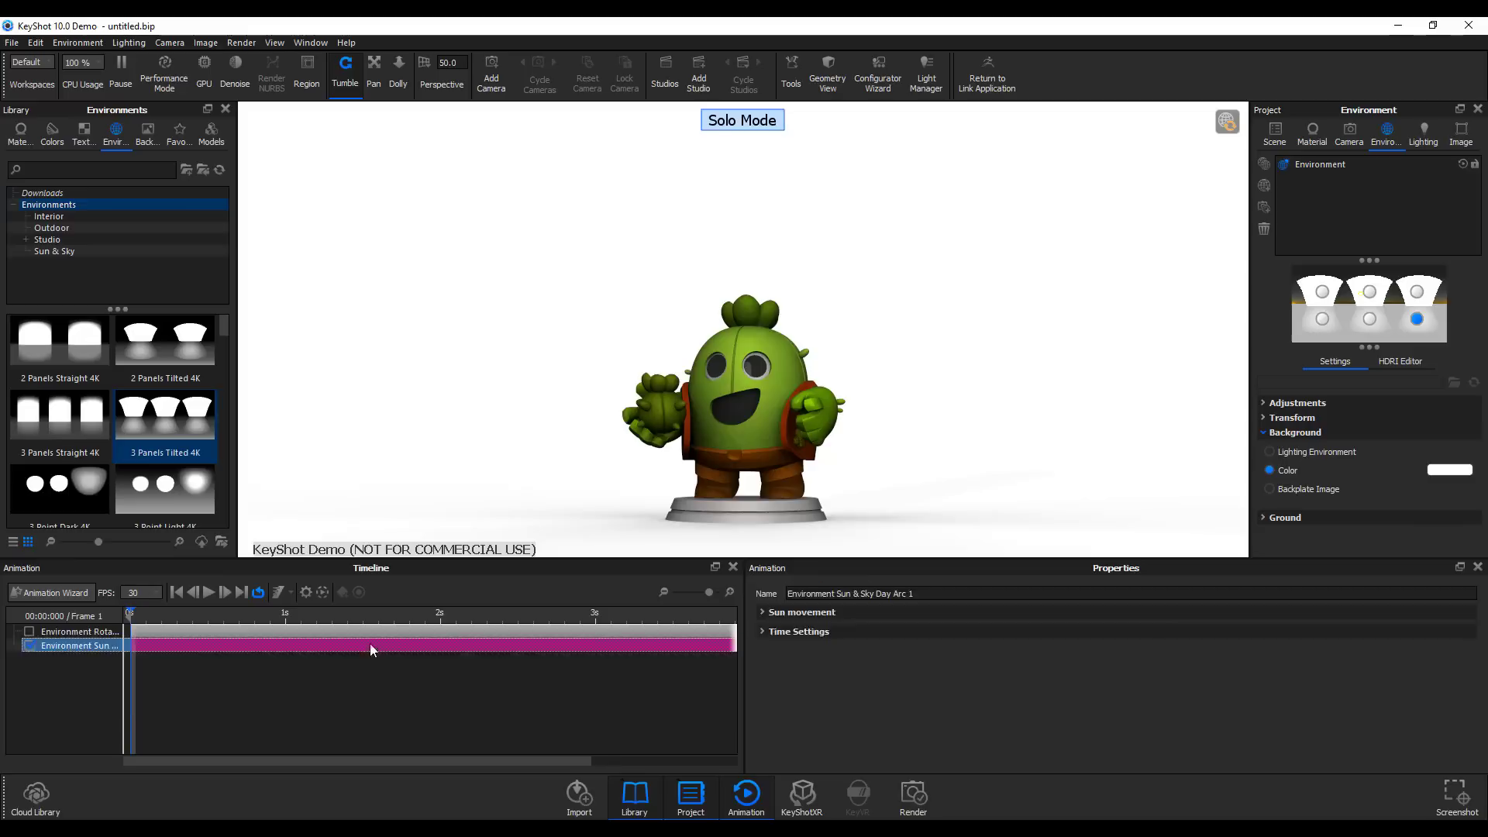
{"action": "key", "text": "Delete"}
{"action": "left_click", "coordinate": [379, 630]}
{"action": "key", "text": "Delete"}
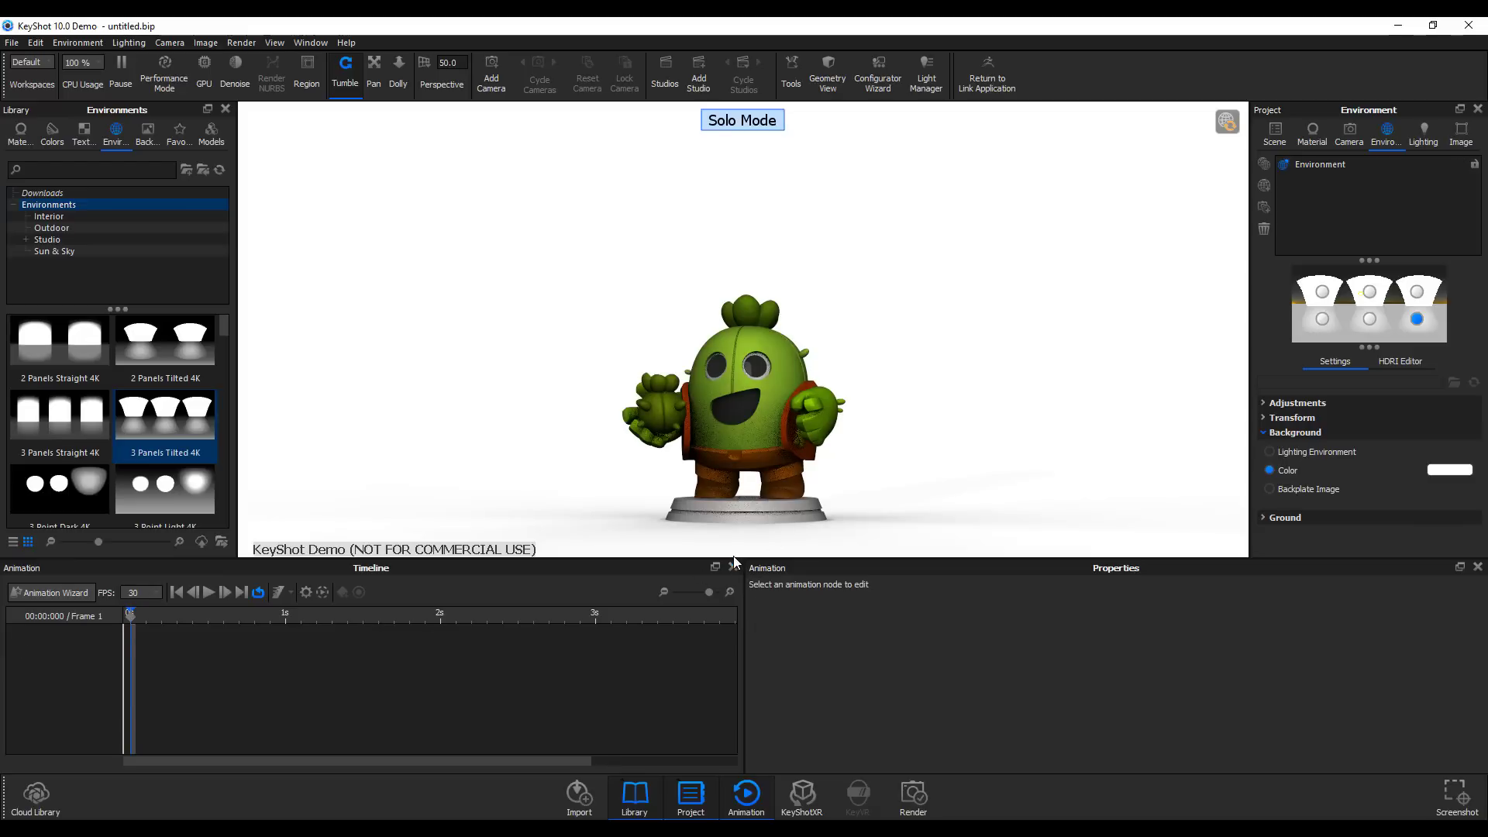
{"action": "left_click", "coordinate": [1478, 568]}
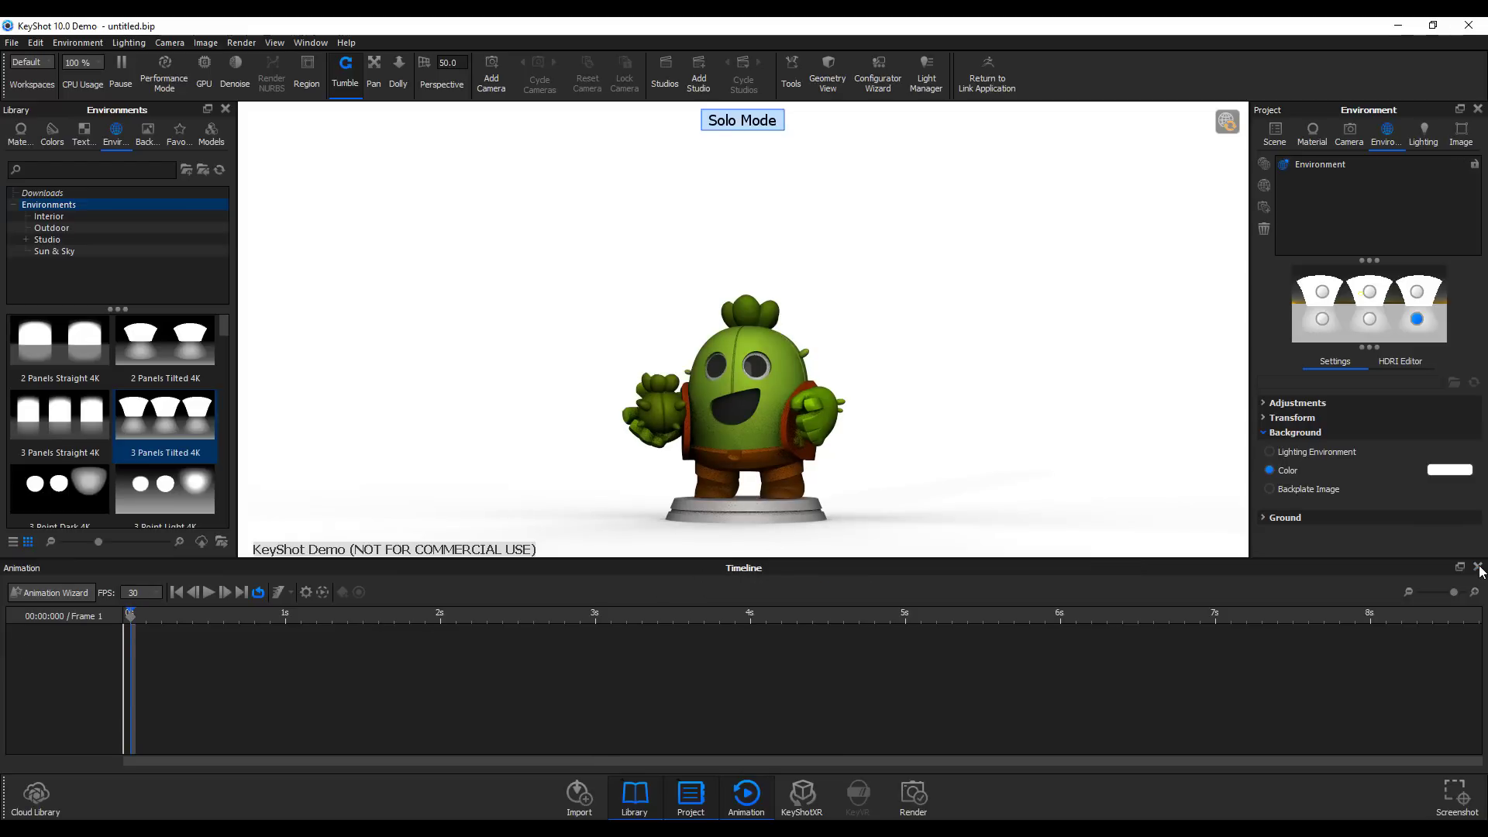
{"action": "left_click", "coordinate": [1478, 568]}
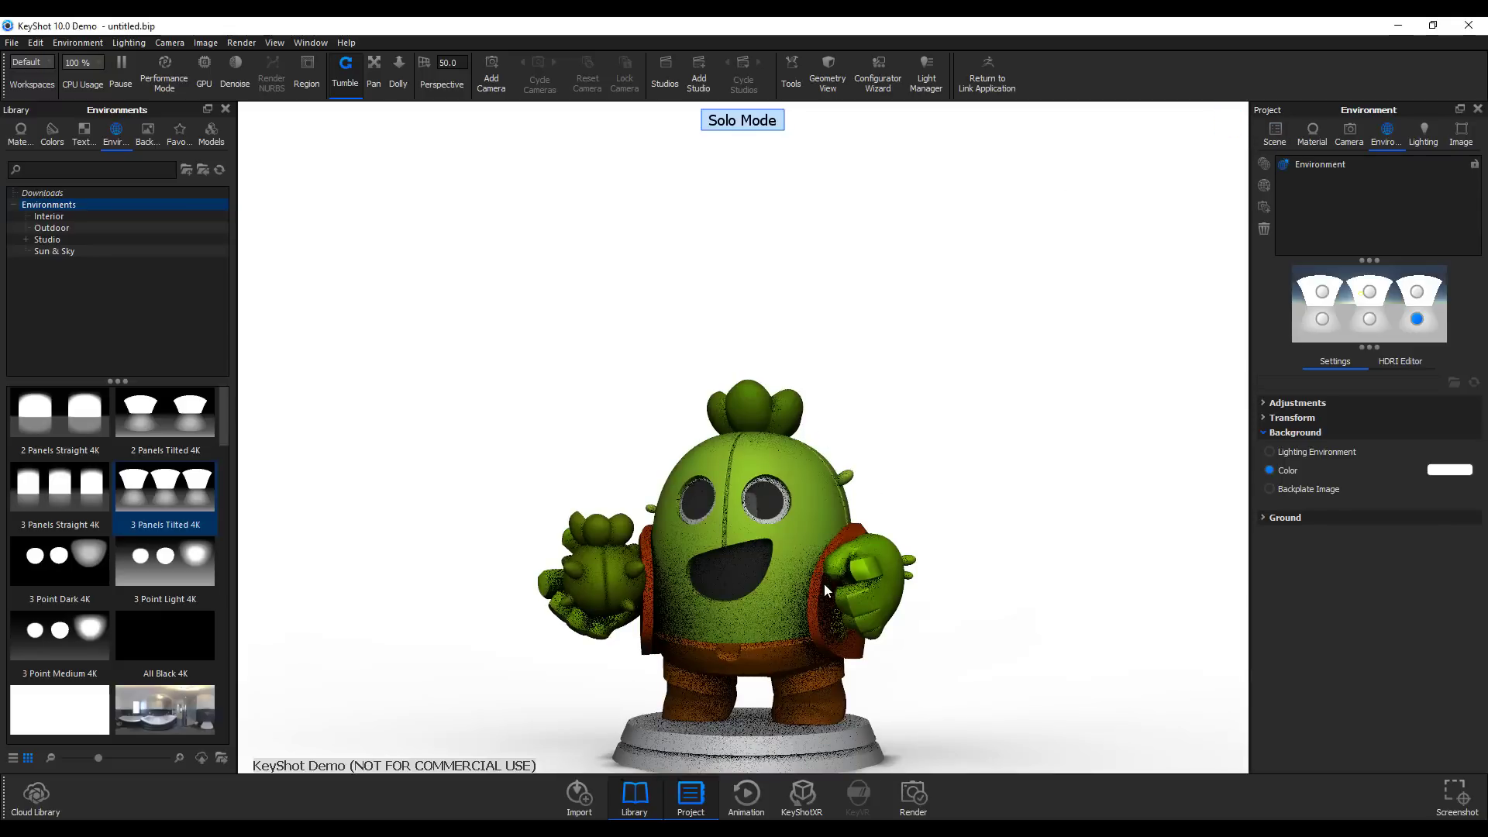
Show the material library and add a KeyFrame animation to the whole ZBrush model.
{"action": "left_click", "coordinate": [1277, 130]}
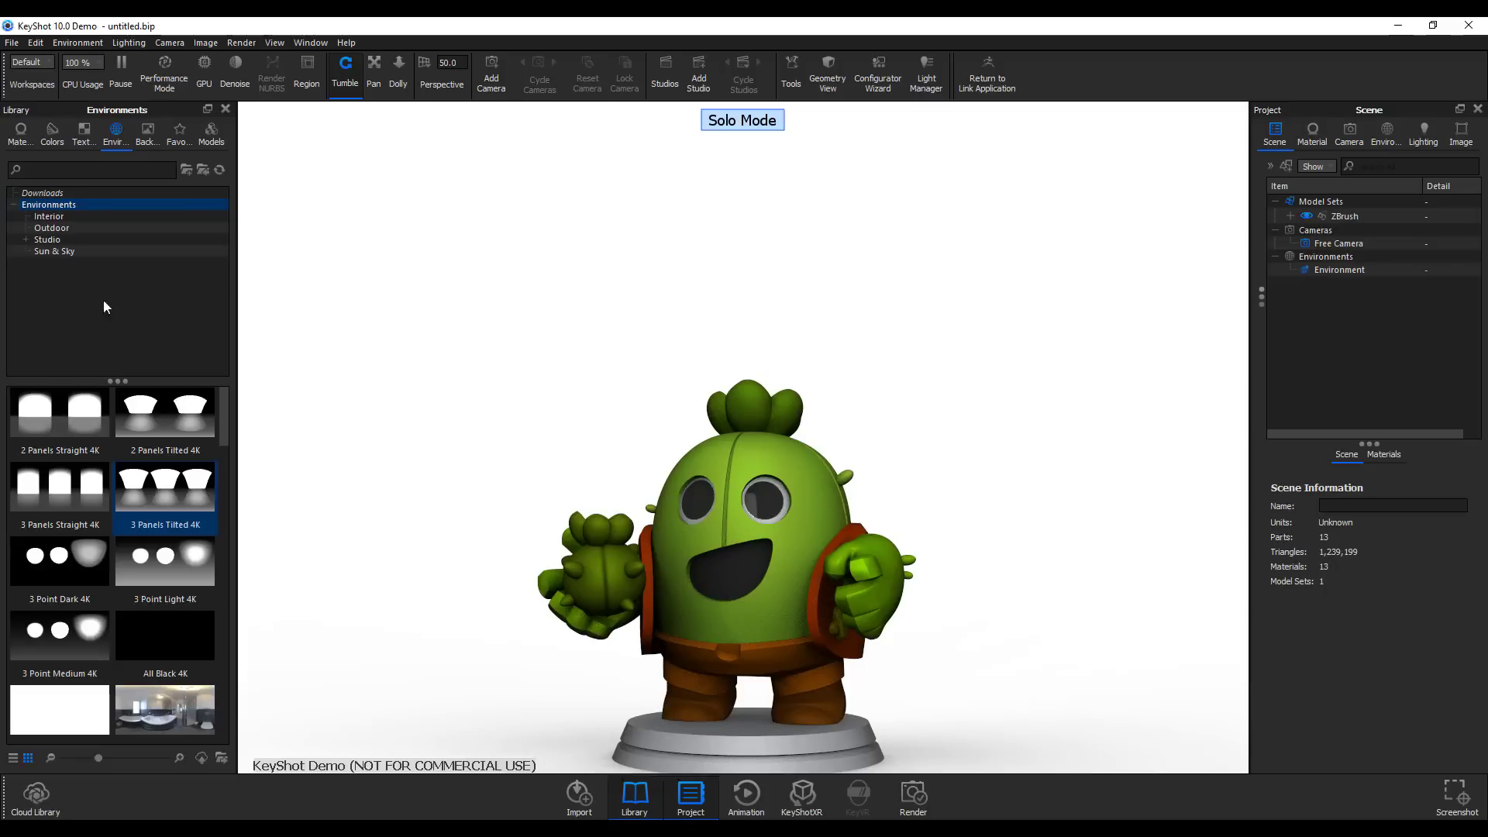
{"action": "left_click", "coordinate": [20, 131]}
{"action": "left_click", "coordinate": [1344, 228]}
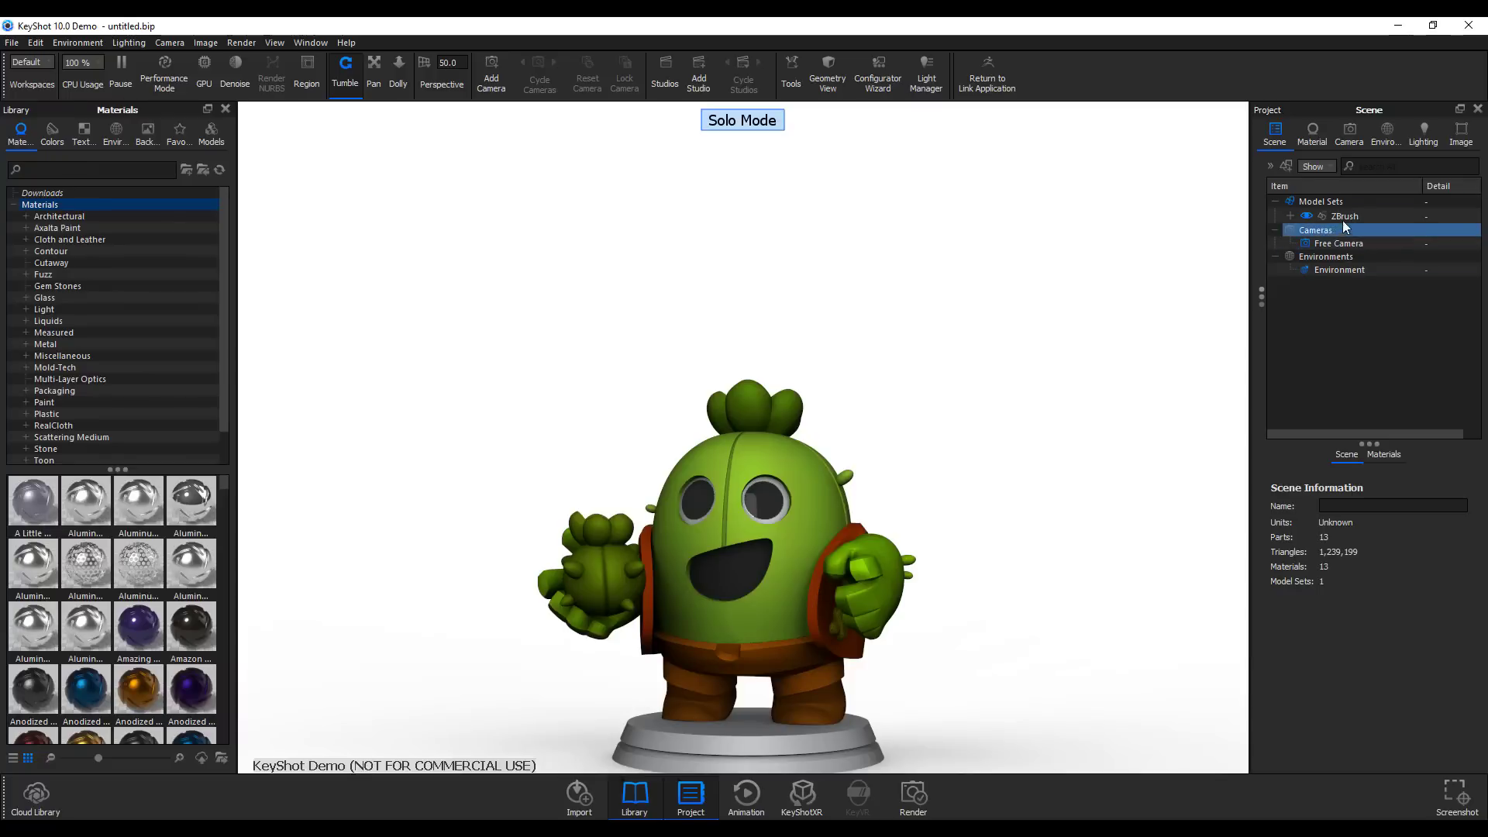
{"action": "left_click", "coordinate": [1347, 218]}
{"action": "right_click", "coordinate": [1349, 221]}
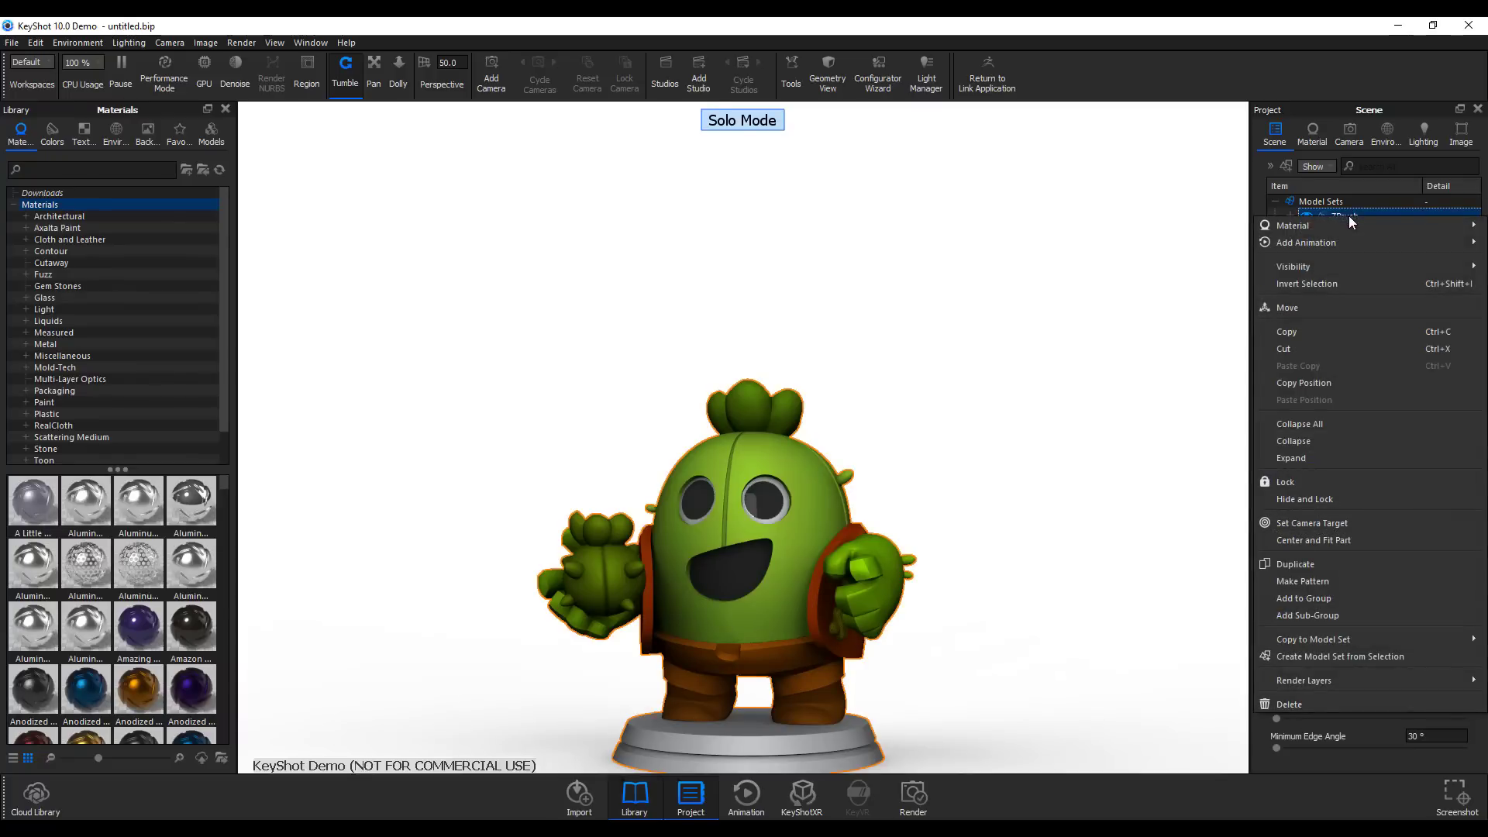
{"action": "mouse_move", "coordinate": [1364, 248]}
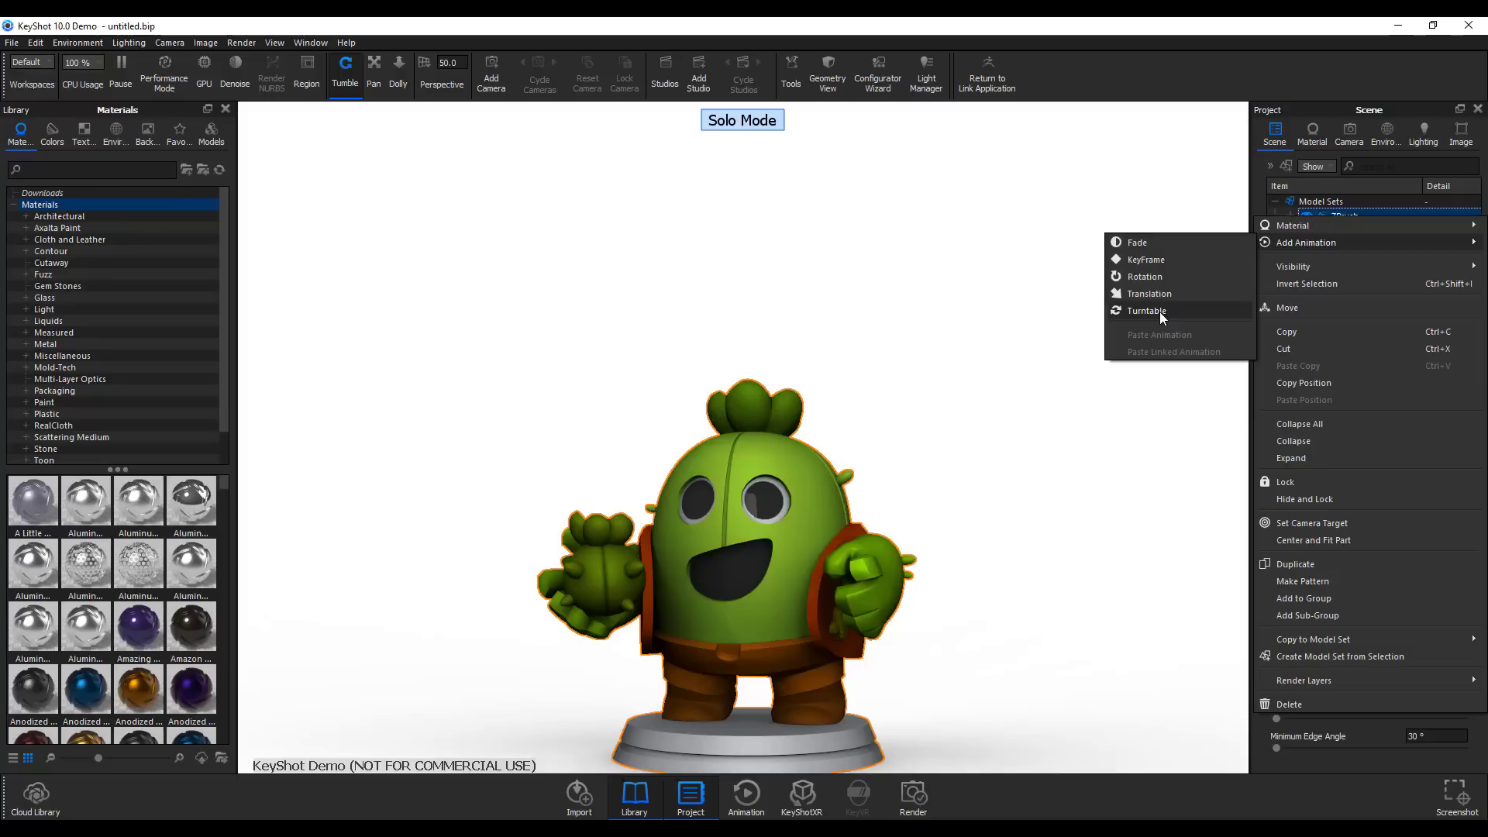
{"action": "left_click", "coordinate": [1160, 260]}
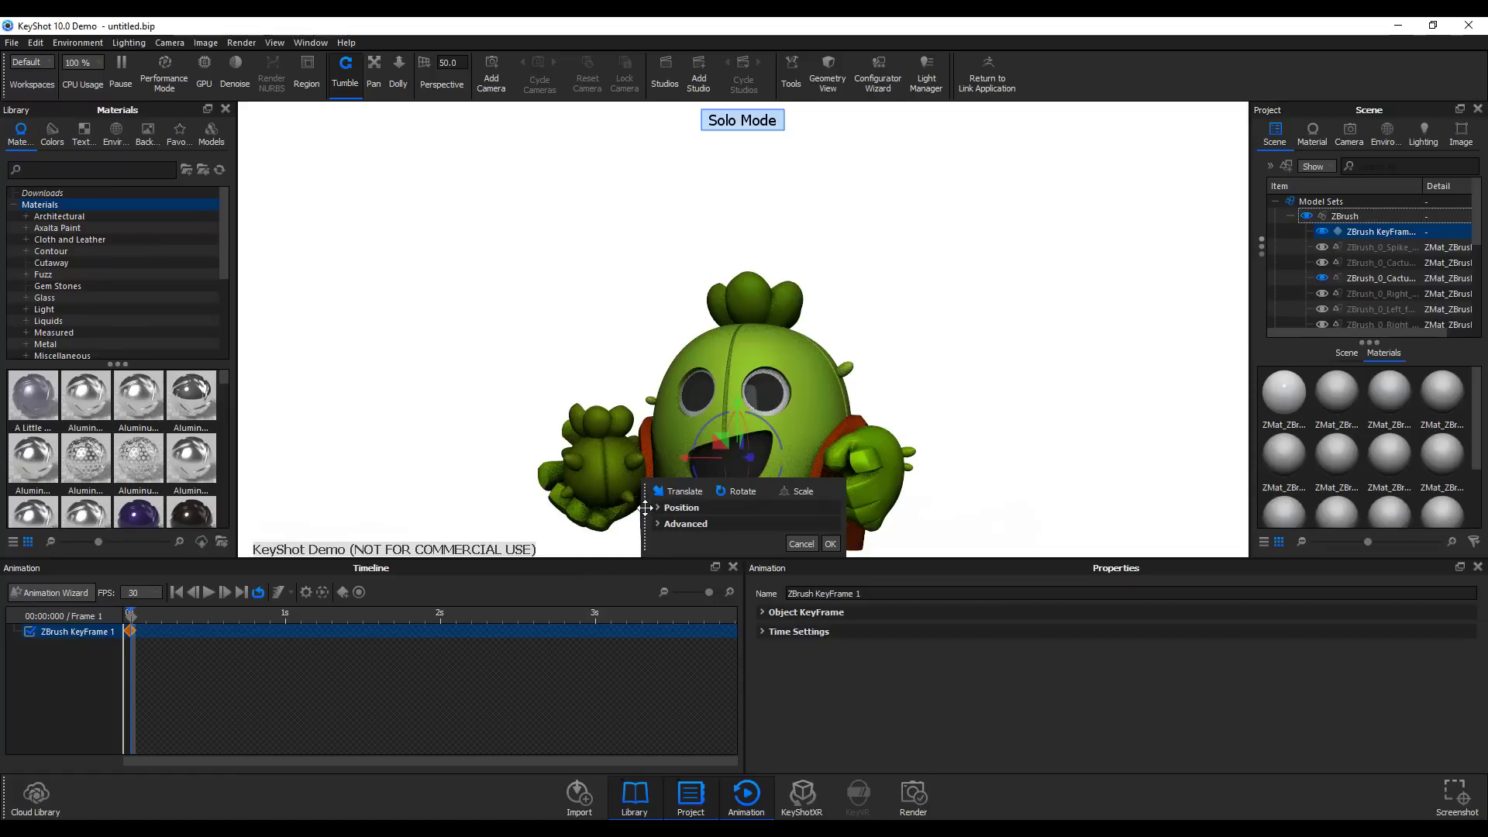
Move the keyframe transform controls clear of the model and show their translation, rotation and scale values.
{"action": "left_click_drag", "start_coordinate": [646, 508], "coordinate": [965, 144]}
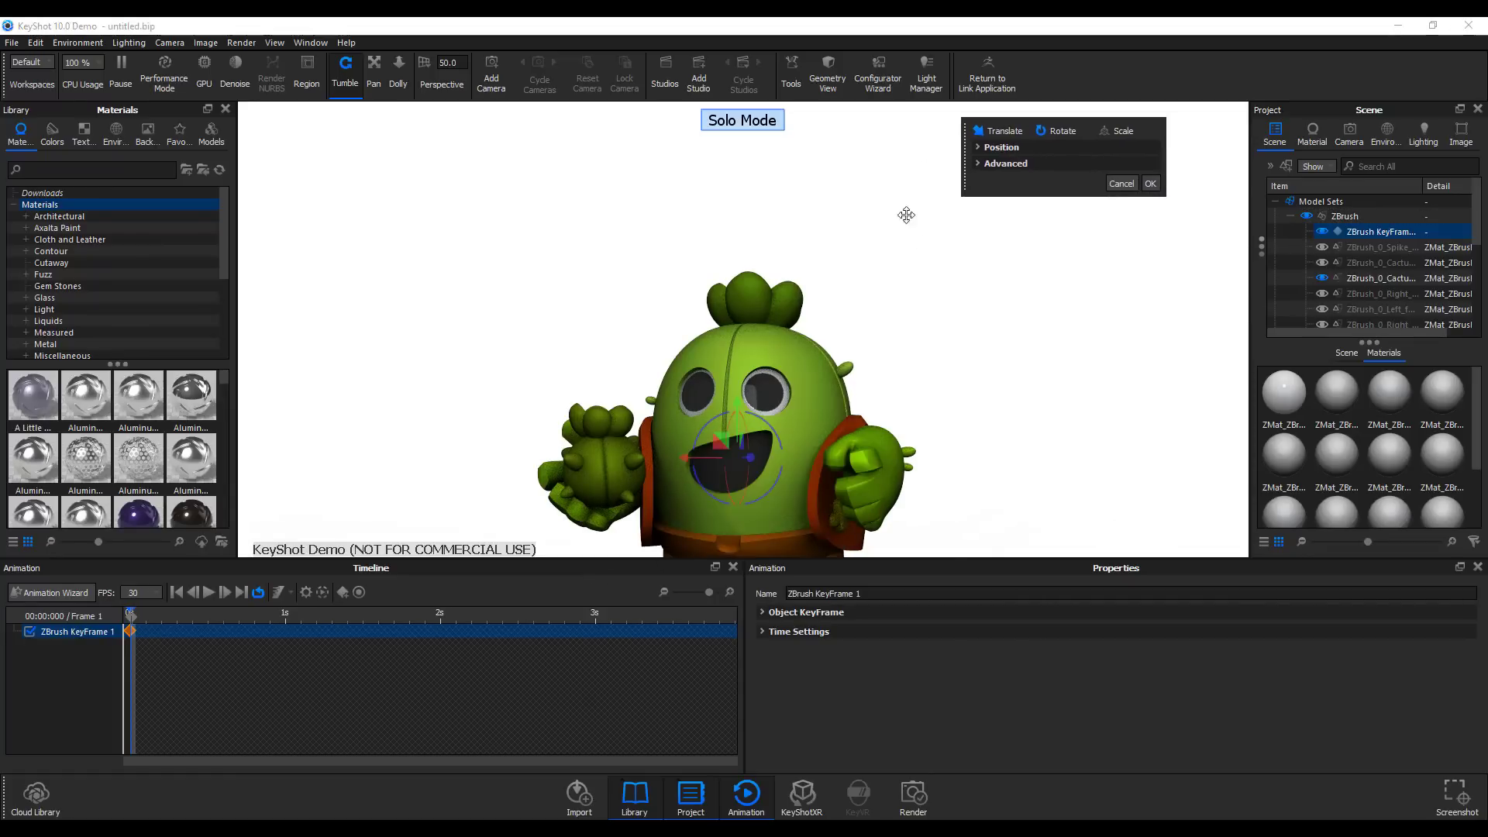
{"action": "left_click_drag", "start_coordinate": [1019, 218], "coordinate": [1057, 293]}
{"action": "scroll", "coordinate": [821, 294], "scroll_direction": "down", "scroll_amount": 3}
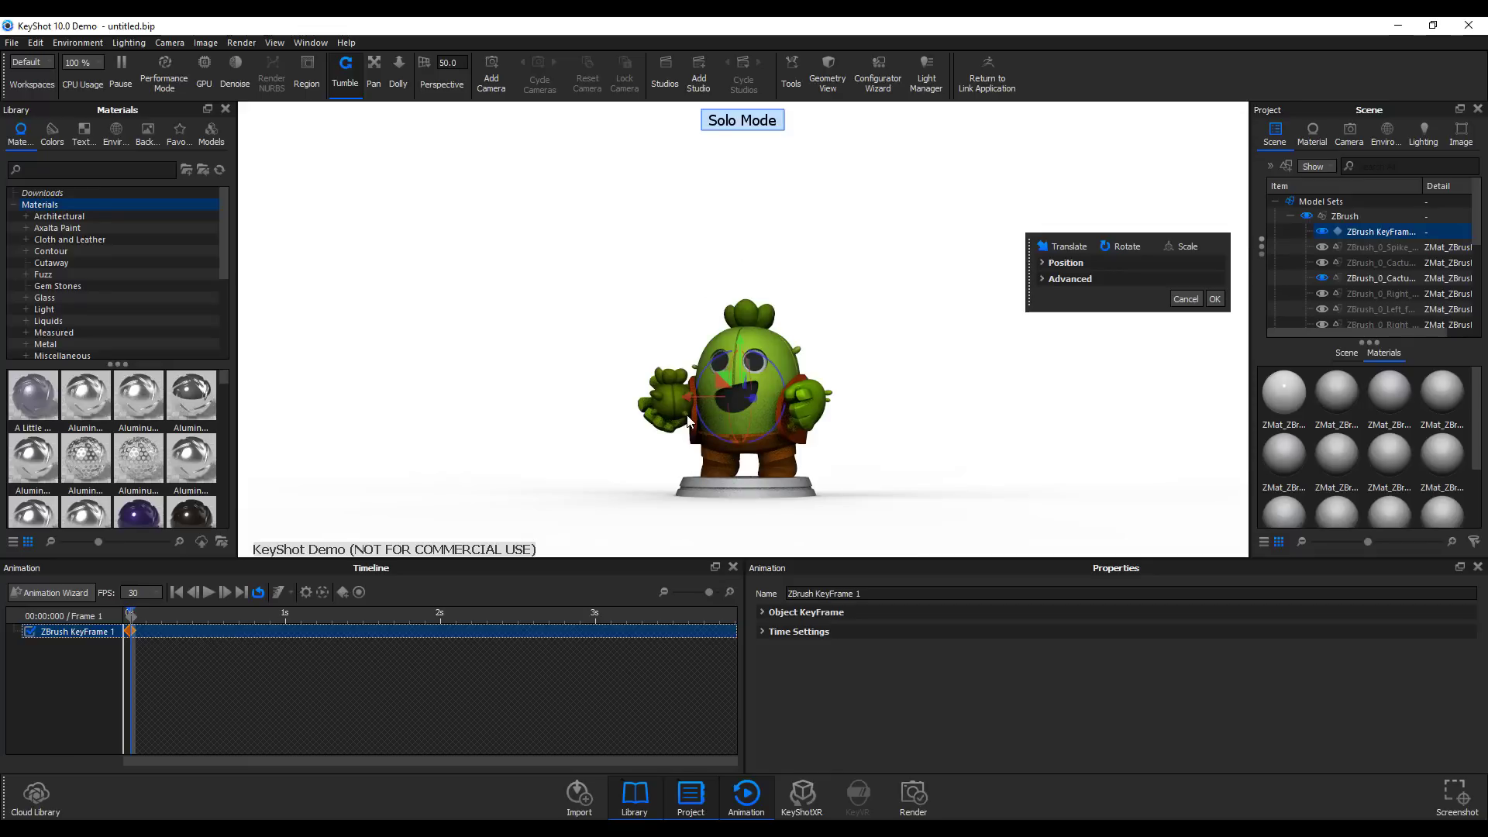
{"action": "left_click", "coordinate": [1066, 265]}
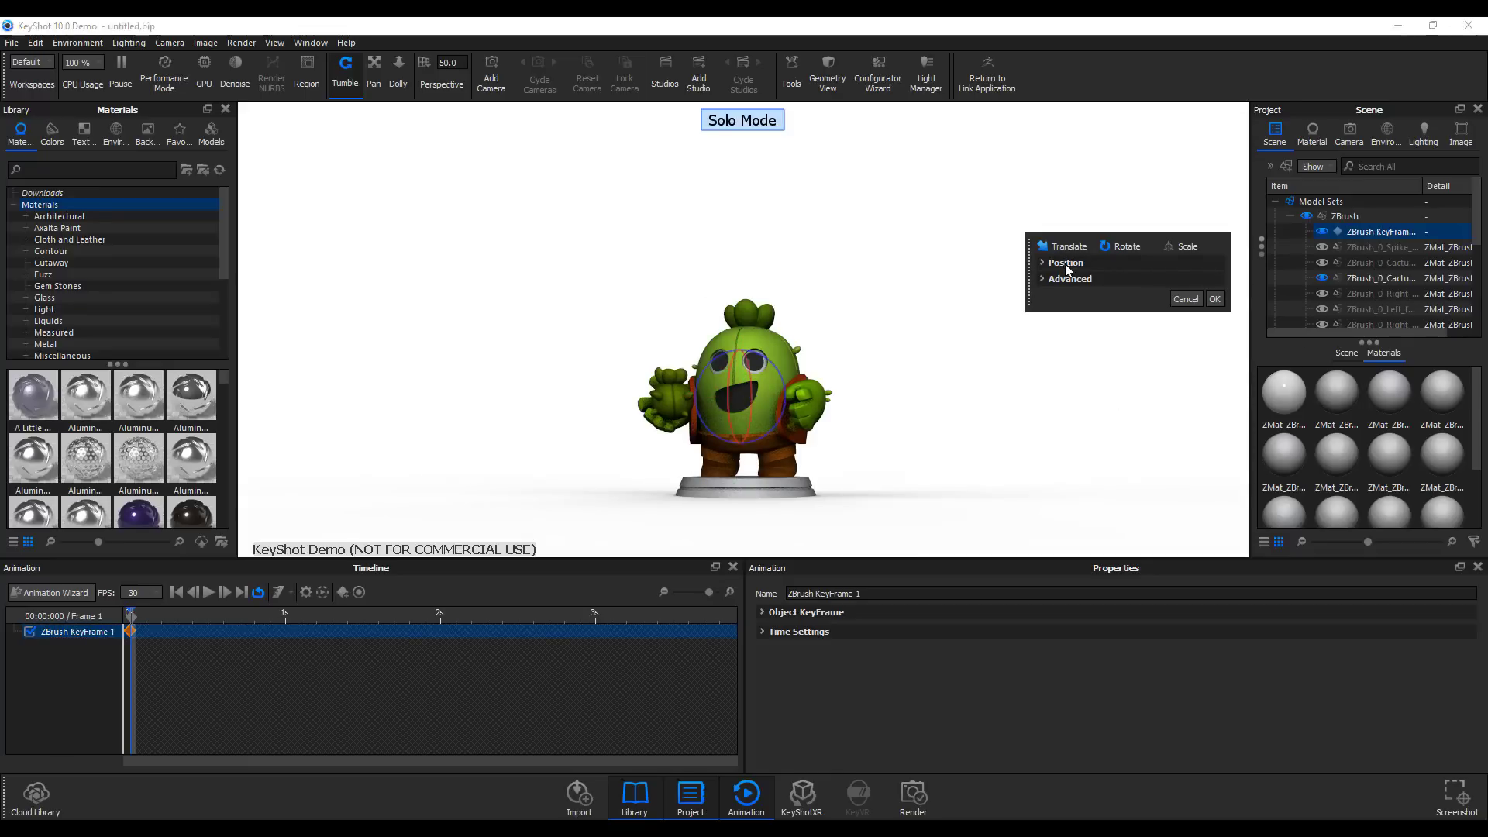
{"action": "left_click", "coordinate": [1129, 251]}
{"action": "left_click", "coordinate": [1061, 248]}
{"action": "left_click", "coordinate": [1041, 263]}
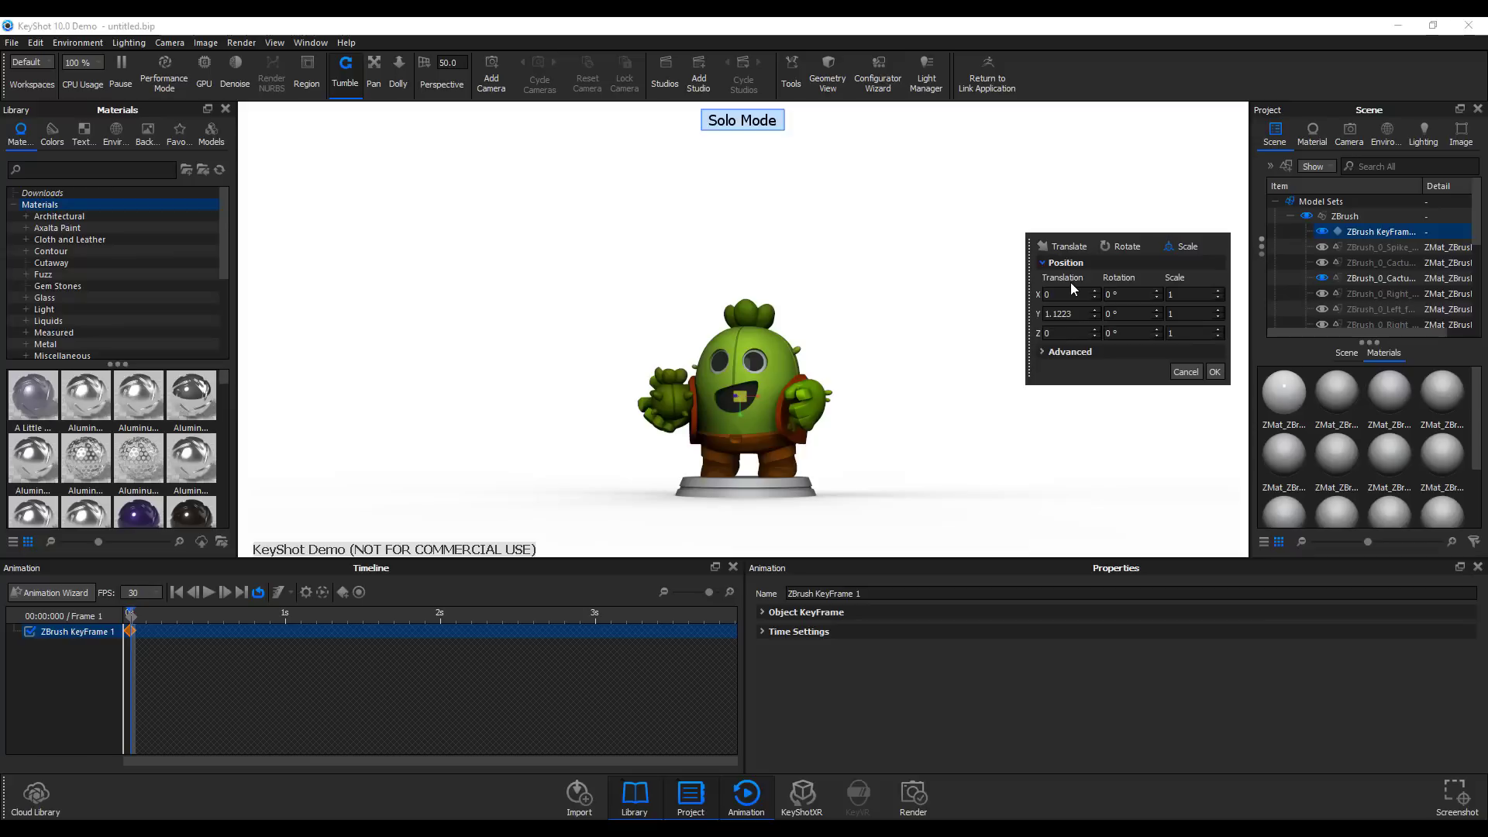
Add a keyframe at 3 seconds (frame 91) and move the model along X to about 3.46.
{"action": "left_click", "coordinate": [147, 622]}
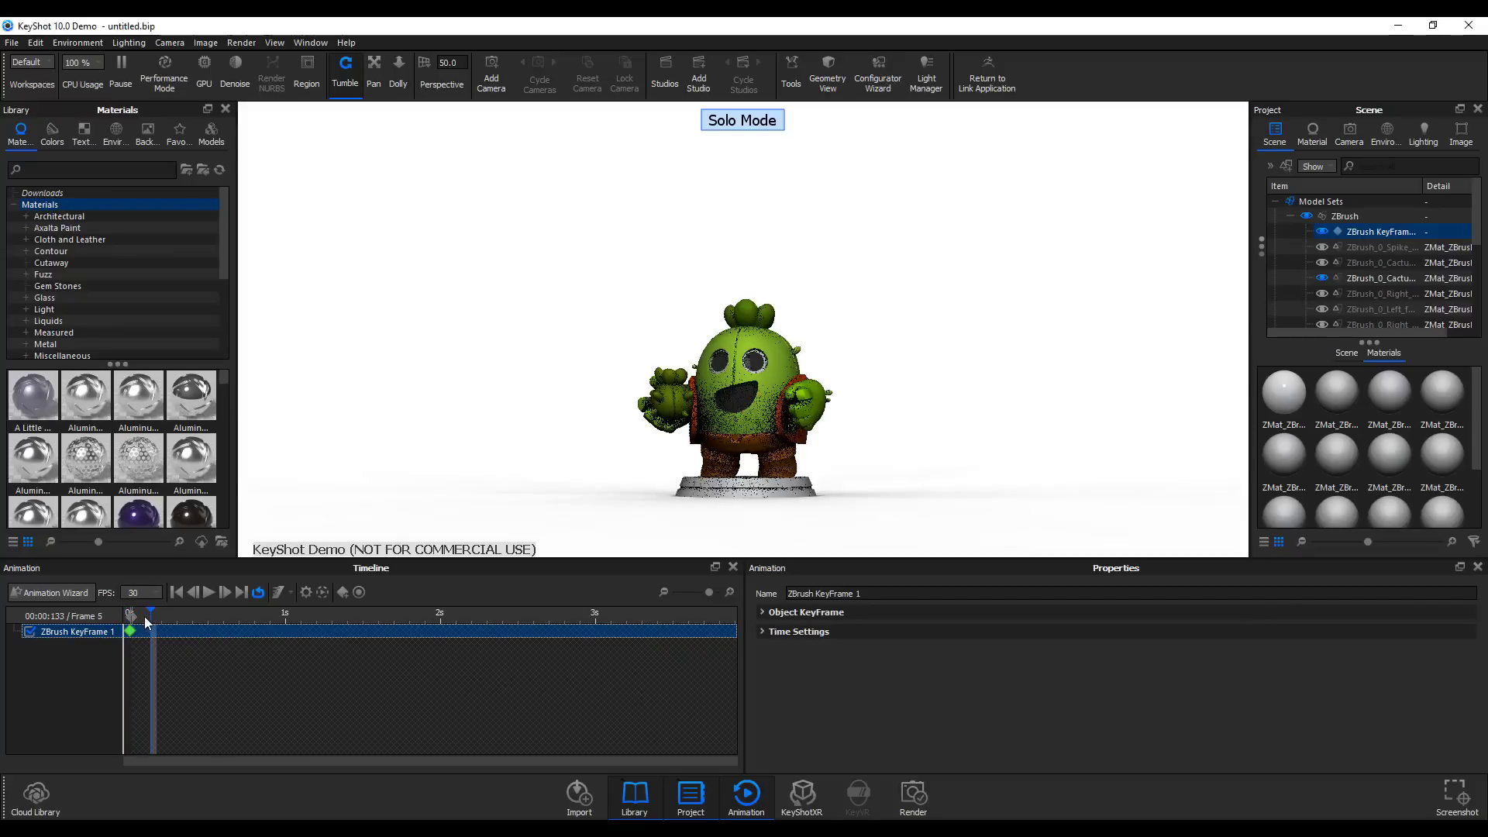
{"action": "key", "text": "space"}
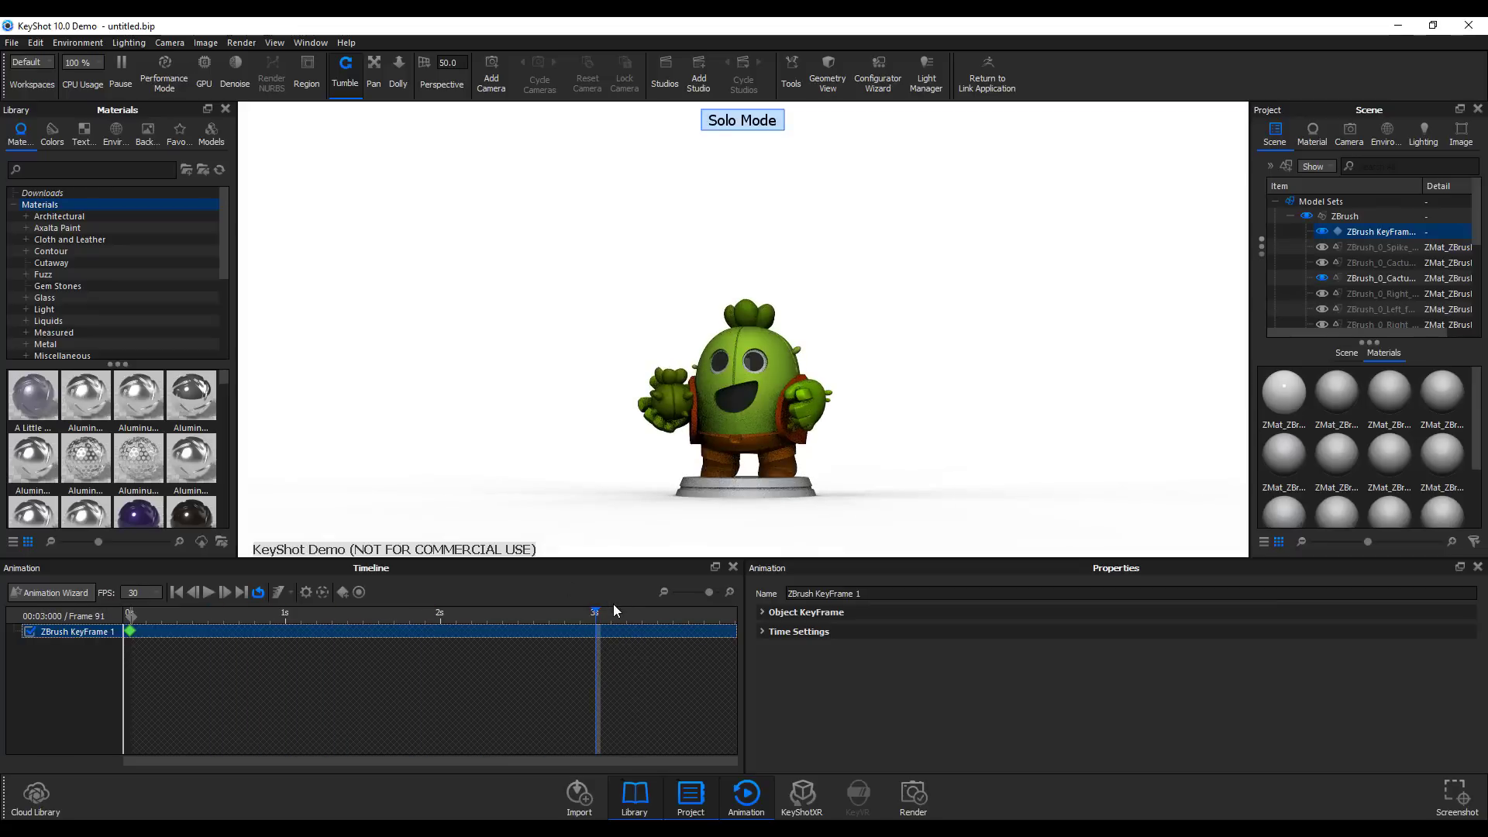
{"action": "left_click", "coordinate": [346, 593]}
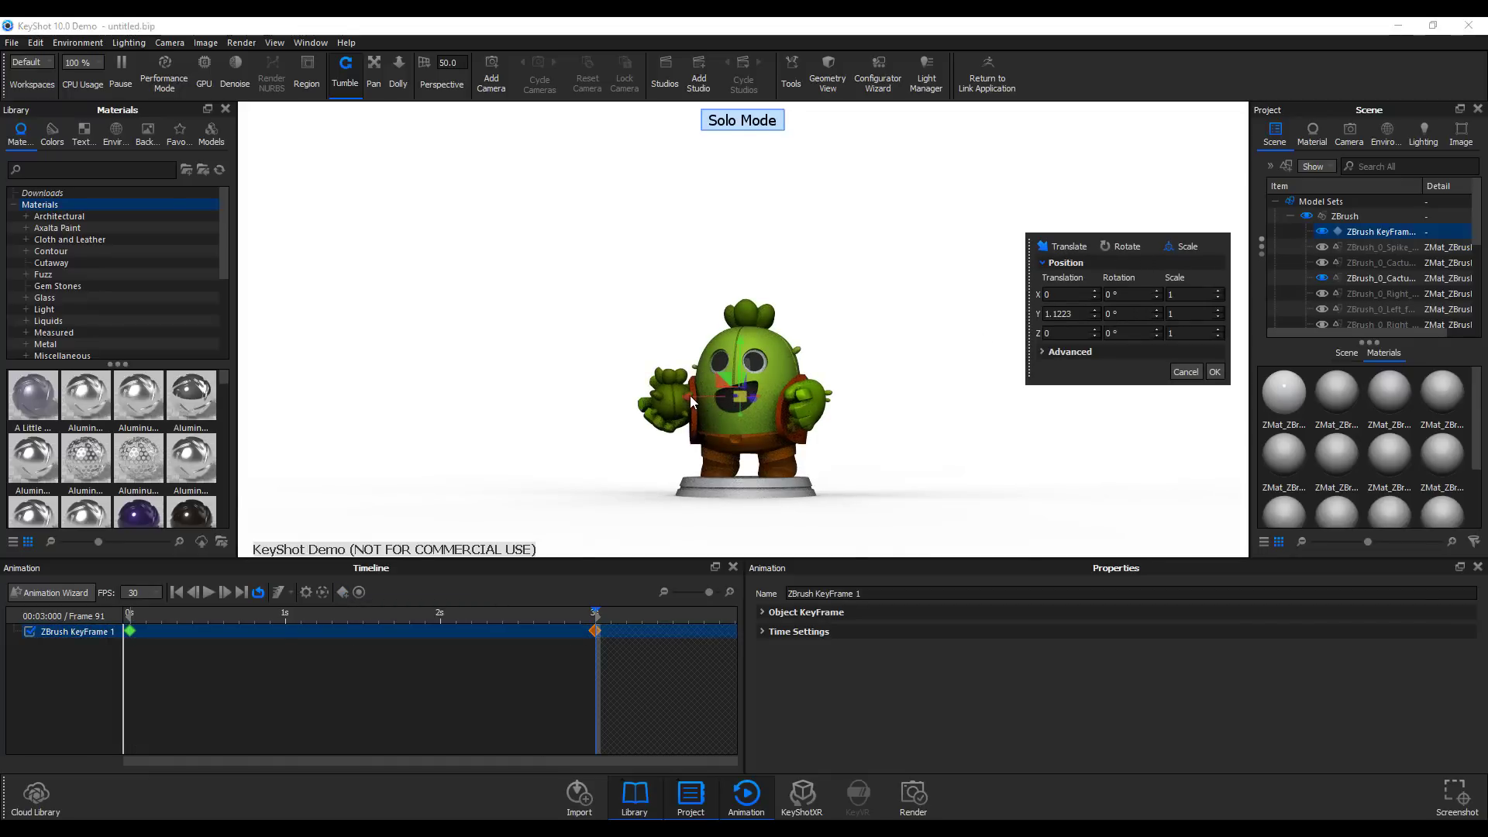
{"action": "left_click_drag", "start_coordinate": [689, 395], "coordinate": [389, 404]}
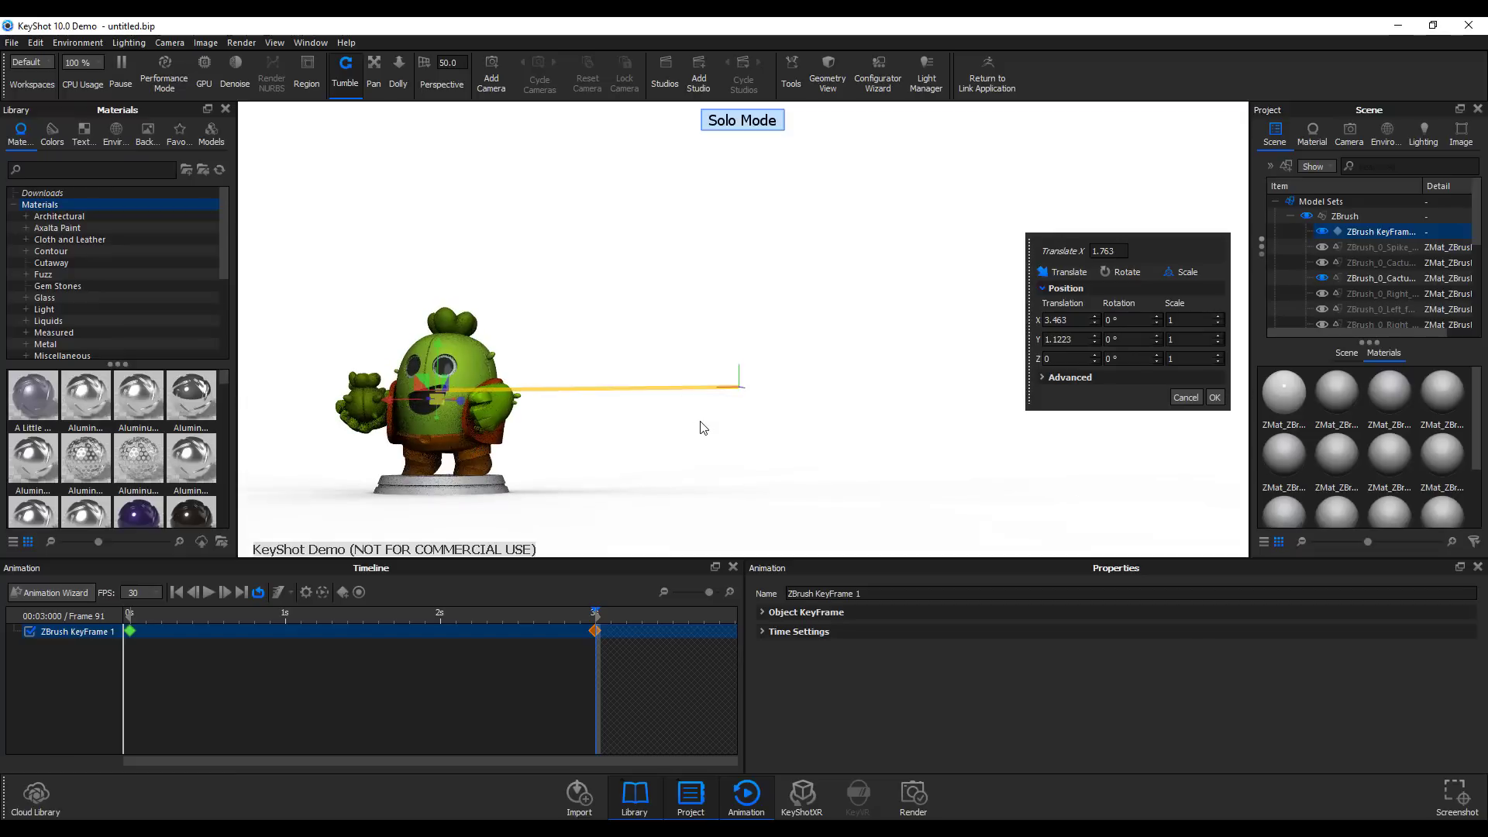
Preview the model's straight keyframe movement from a raised view by scrubbing back to 1 second and playing it.
{"action": "left_click_drag", "start_coordinate": [818, 406], "coordinate": [757, 488]}
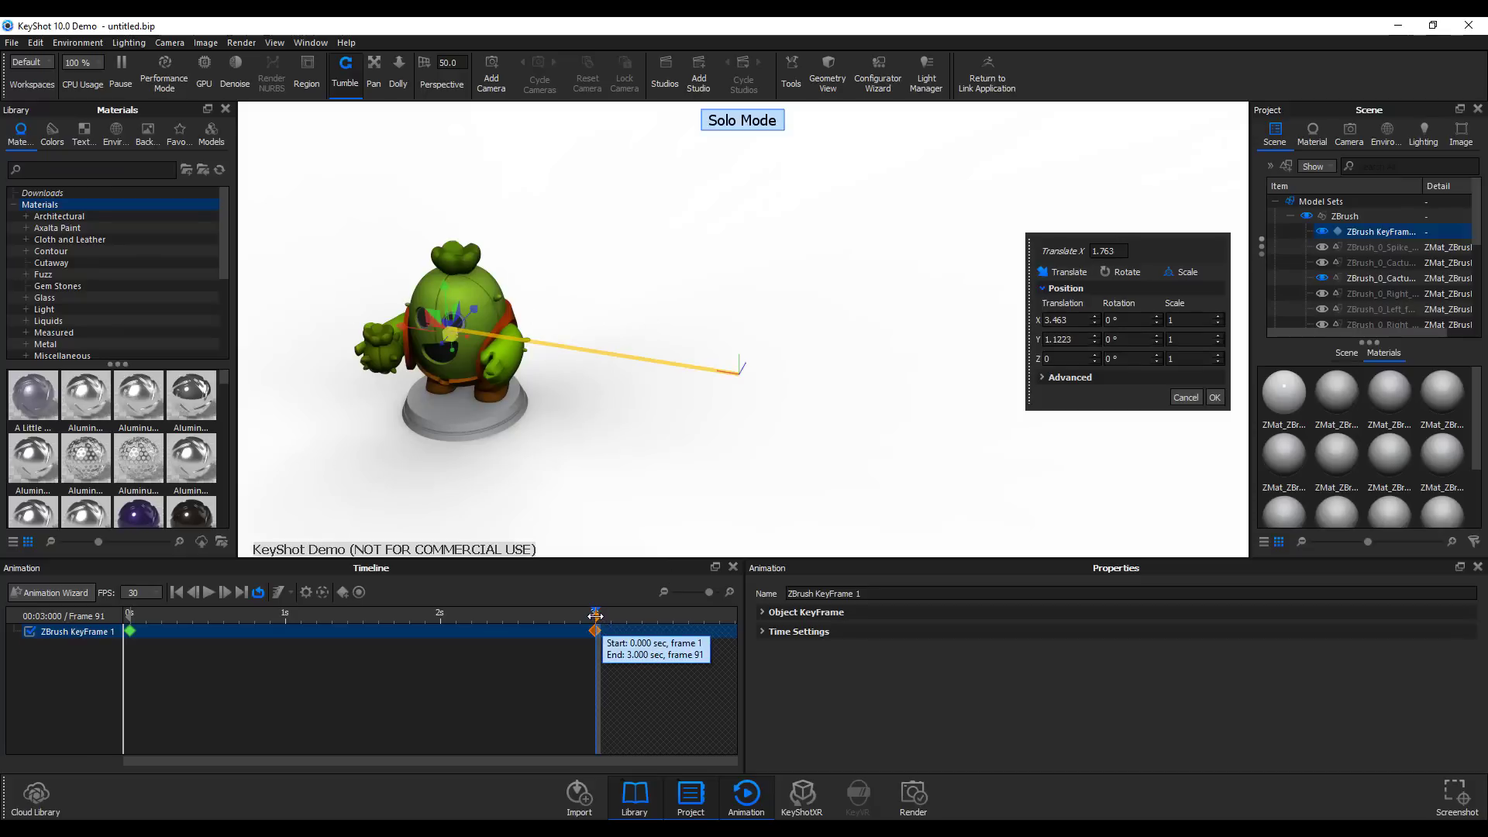
{"action": "left_click_drag", "start_coordinate": [595, 612], "coordinate": [284, 614]}
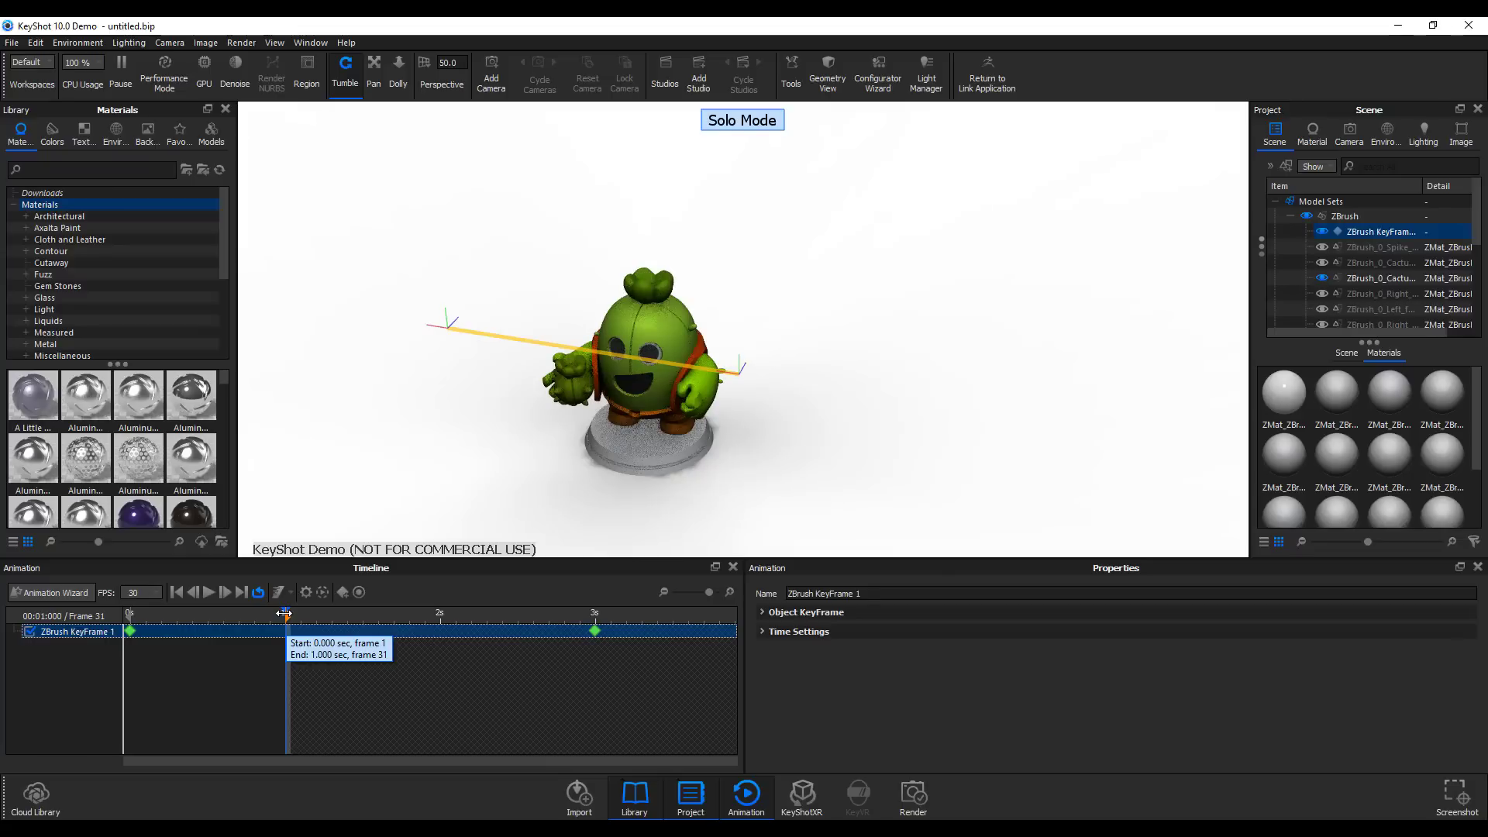
{"action": "key", "text": "space"}
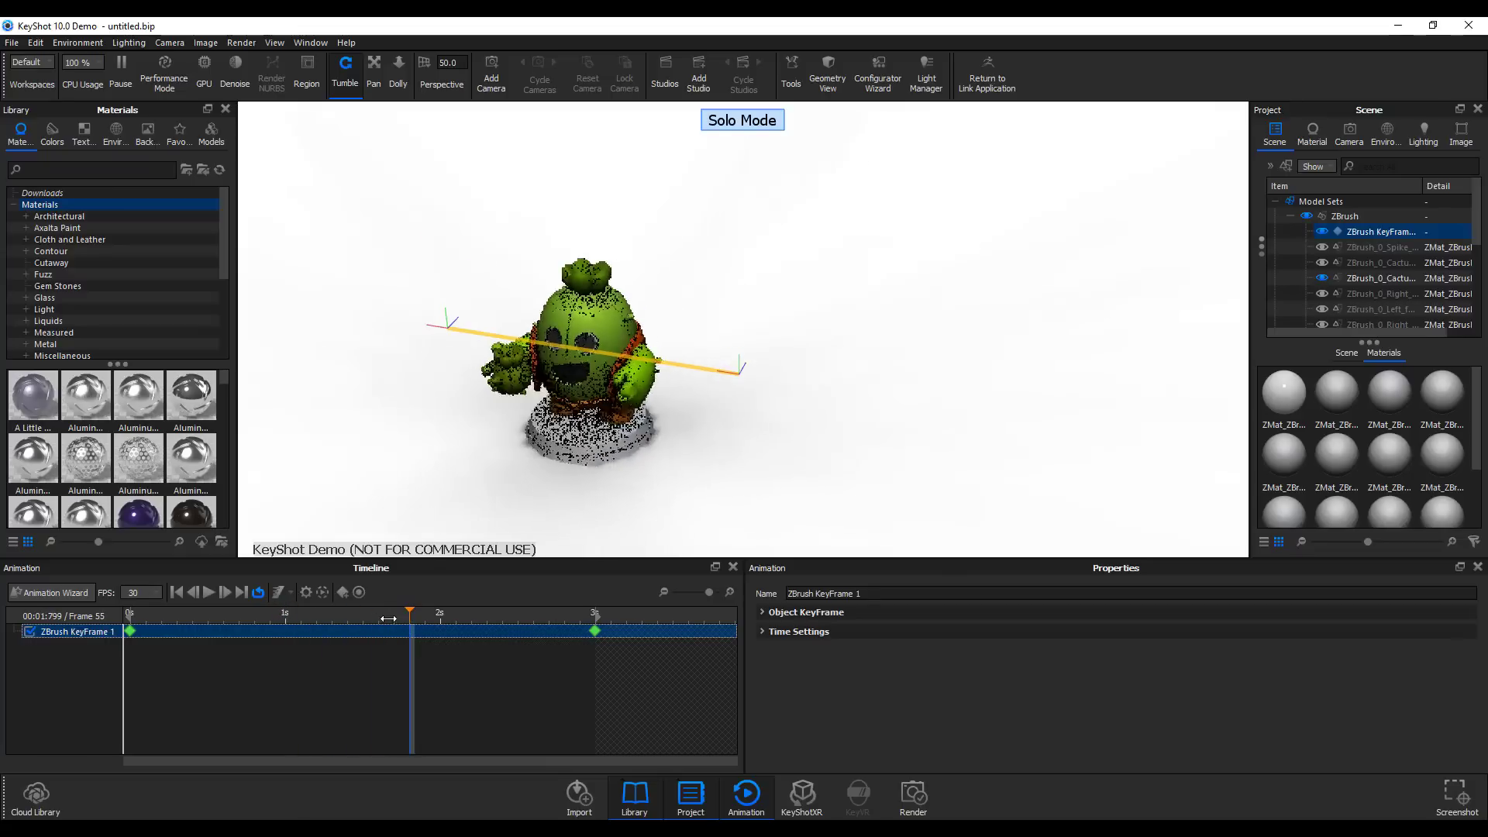
Add an intermediate keyframe at 1.6 seconds (frame 49) and move the model about 0.985 along Z to curve the path.
{"action": "left_click", "coordinate": [380, 612]}
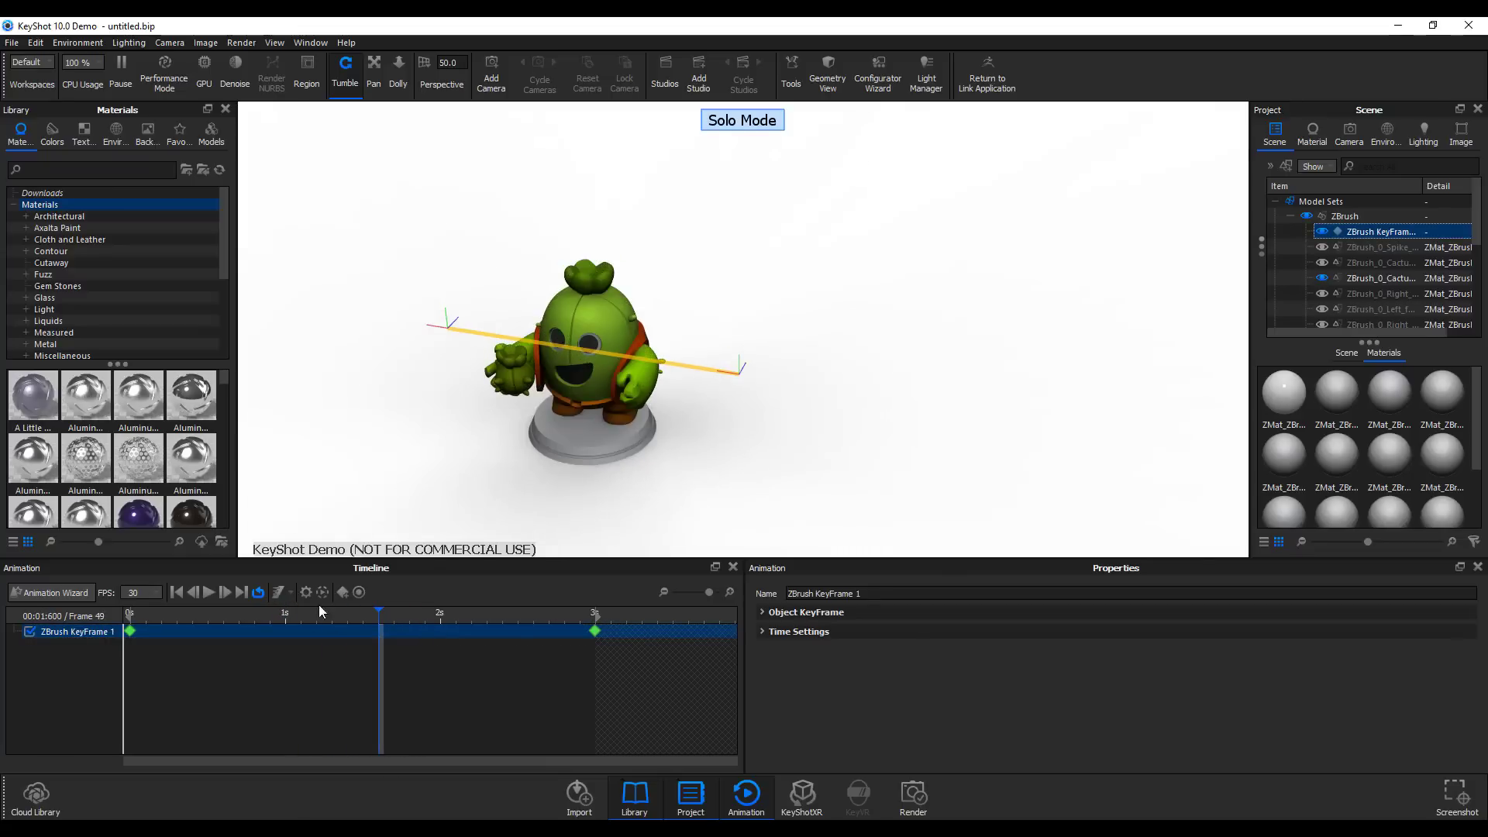
{"action": "left_click", "coordinate": [342, 591]}
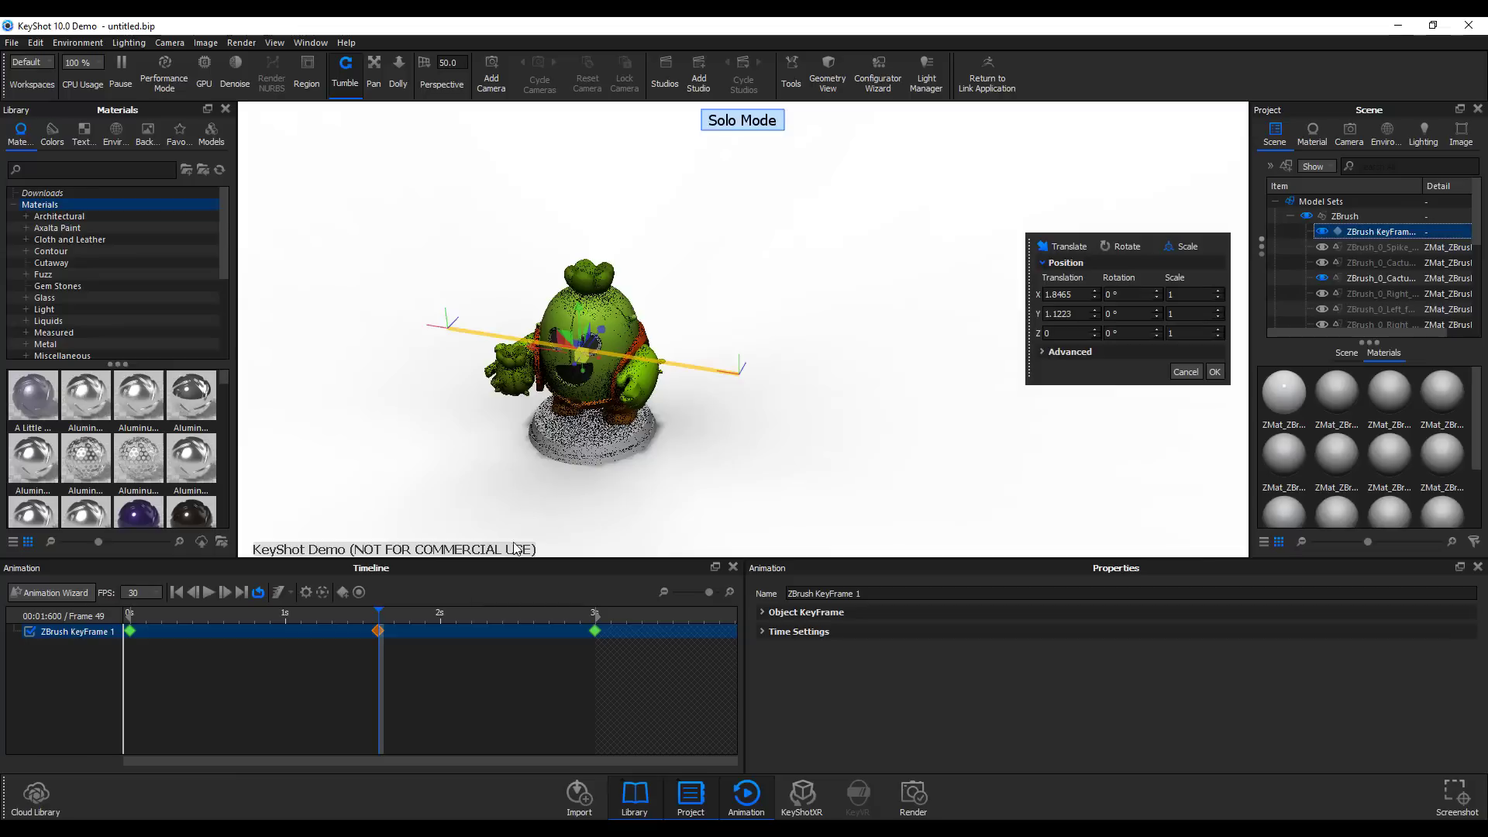
{"action": "mouse_move", "coordinate": [607, 332]}
{"action": "left_mouse_down"}
{"action": "mouse_move", "coordinate": [534, 427]}
{"action": "mouse_move", "coordinate": [728, 232]}
{"action": "mouse_move", "coordinate": [636, 326]}
{"action": "left_mouse_up"}
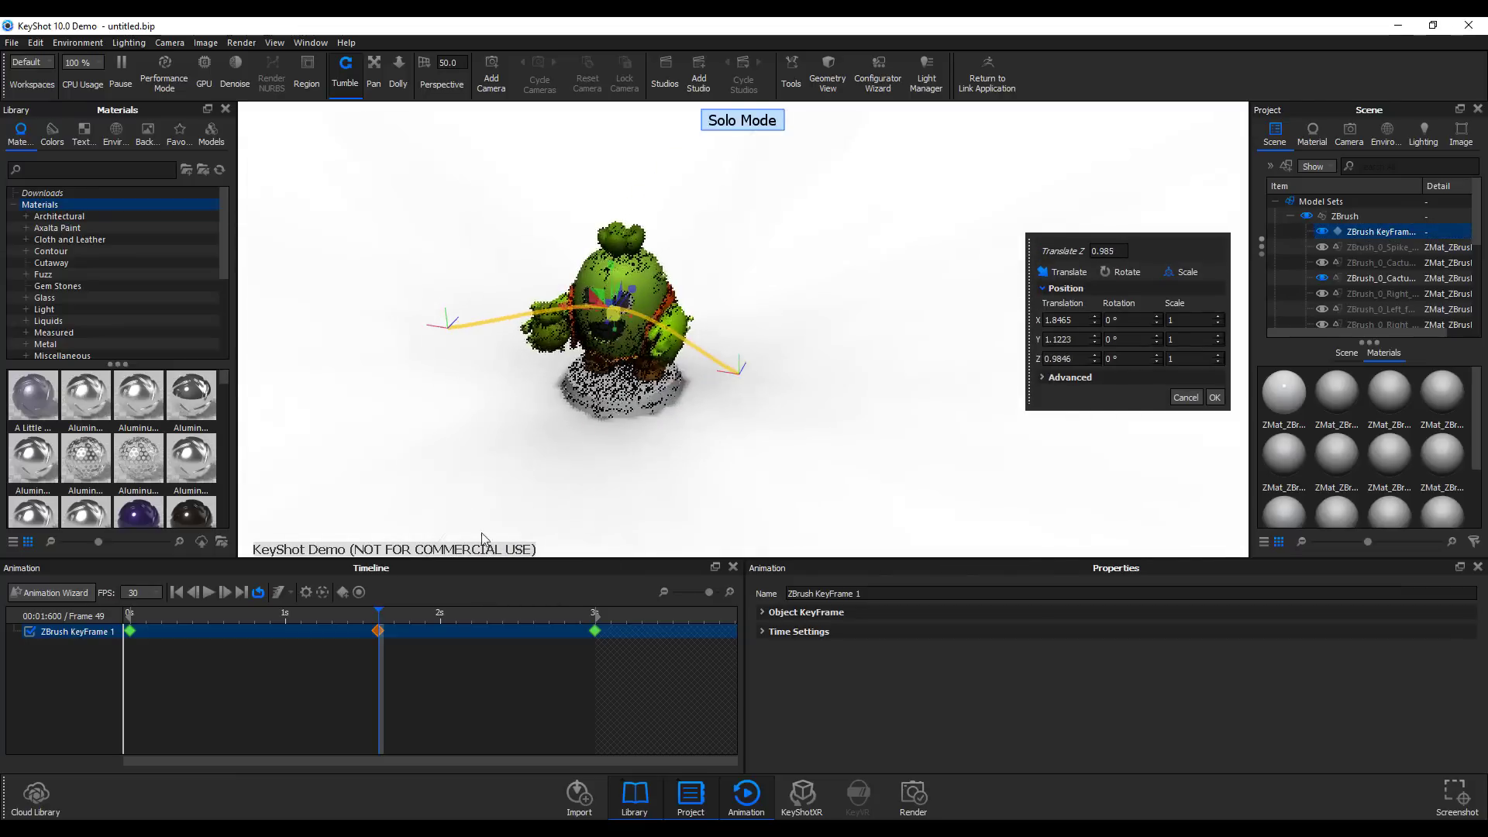
Play the curved keyframe animation from the first frame, pause it and examine the motion path from another angle.
{"action": "left_click", "coordinate": [176, 592]}
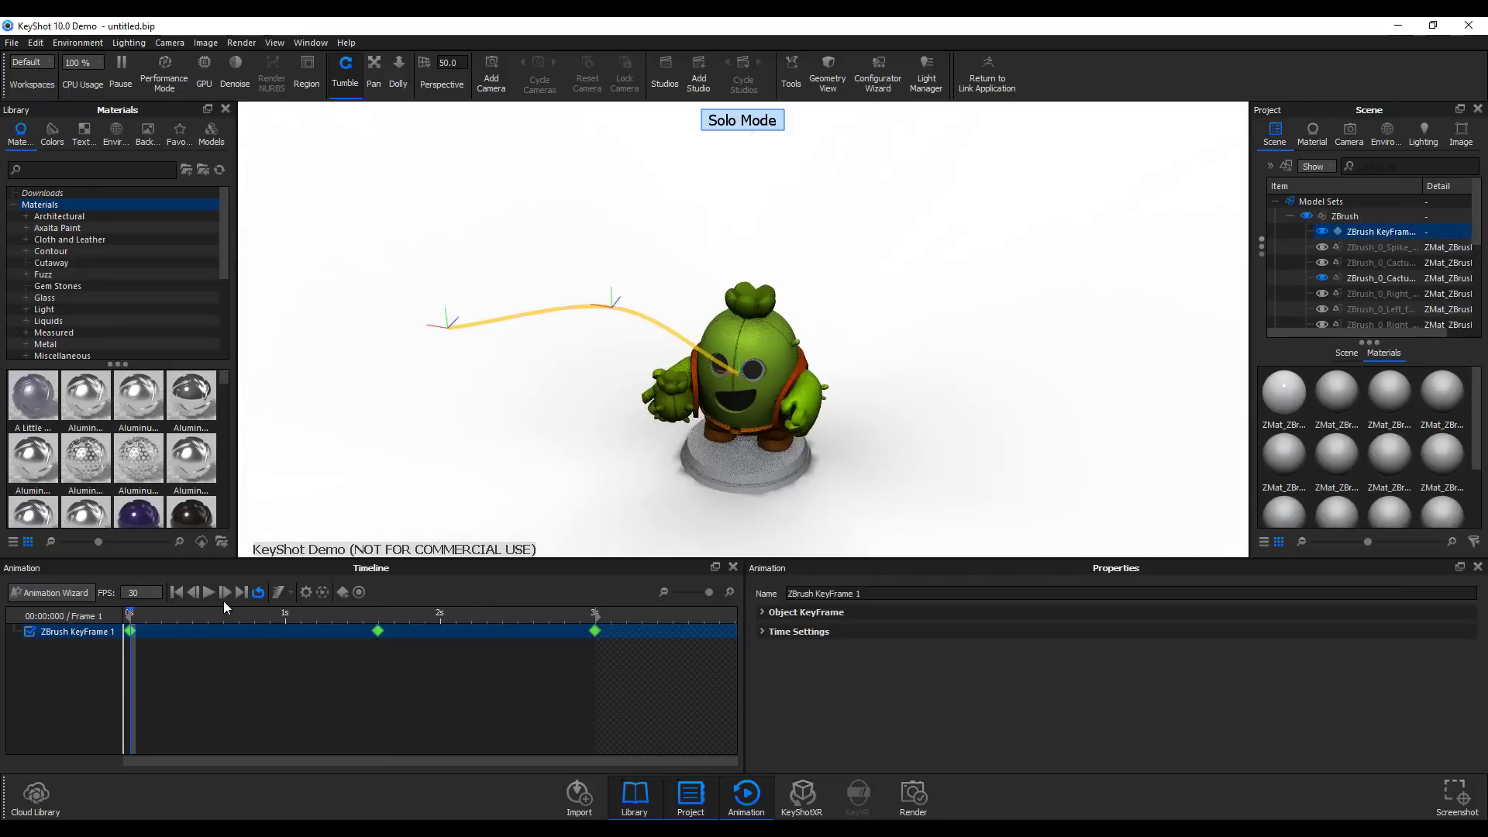
{"action": "left_click", "coordinate": [210, 591]}
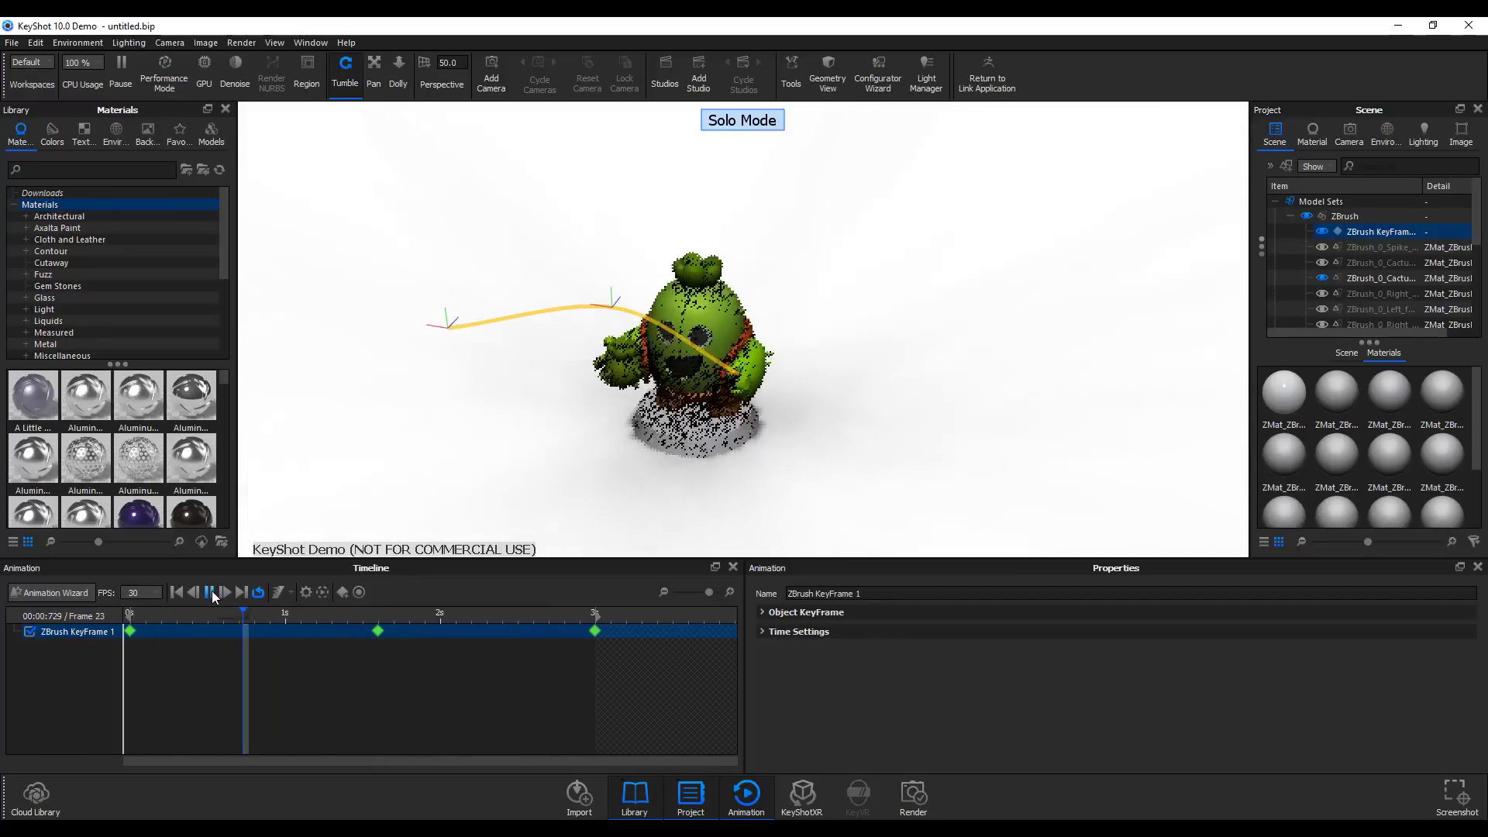
{"action": "left_click", "coordinate": [209, 592]}
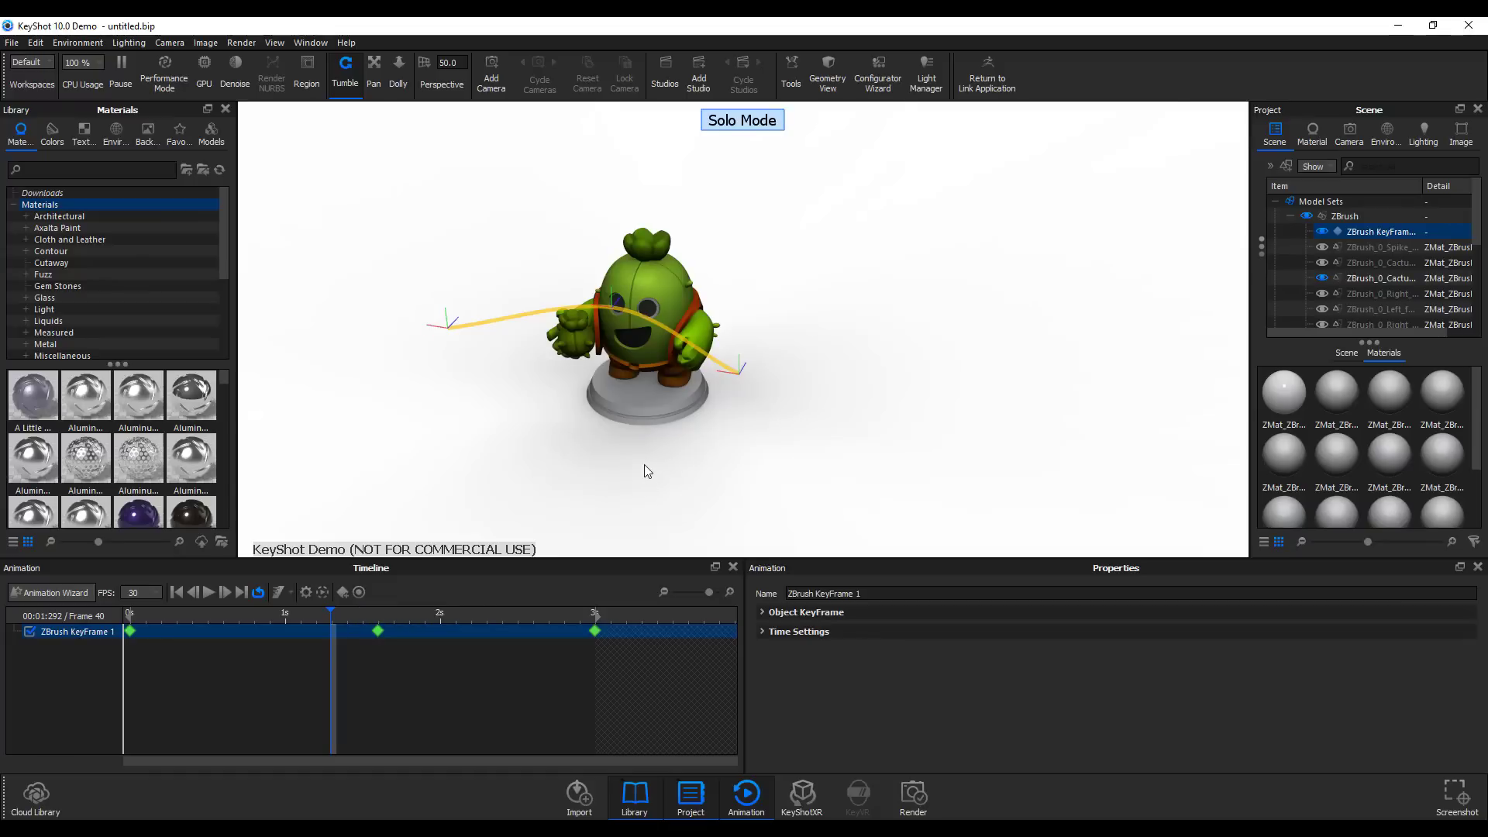
{"action": "left_click_drag", "start_coordinate": [651, 414], "coordinate": [820, 409]}
{"action": "scroll", "coordinate": [820, 409], "scroll_direction": "up", "scroll_amount": 3}
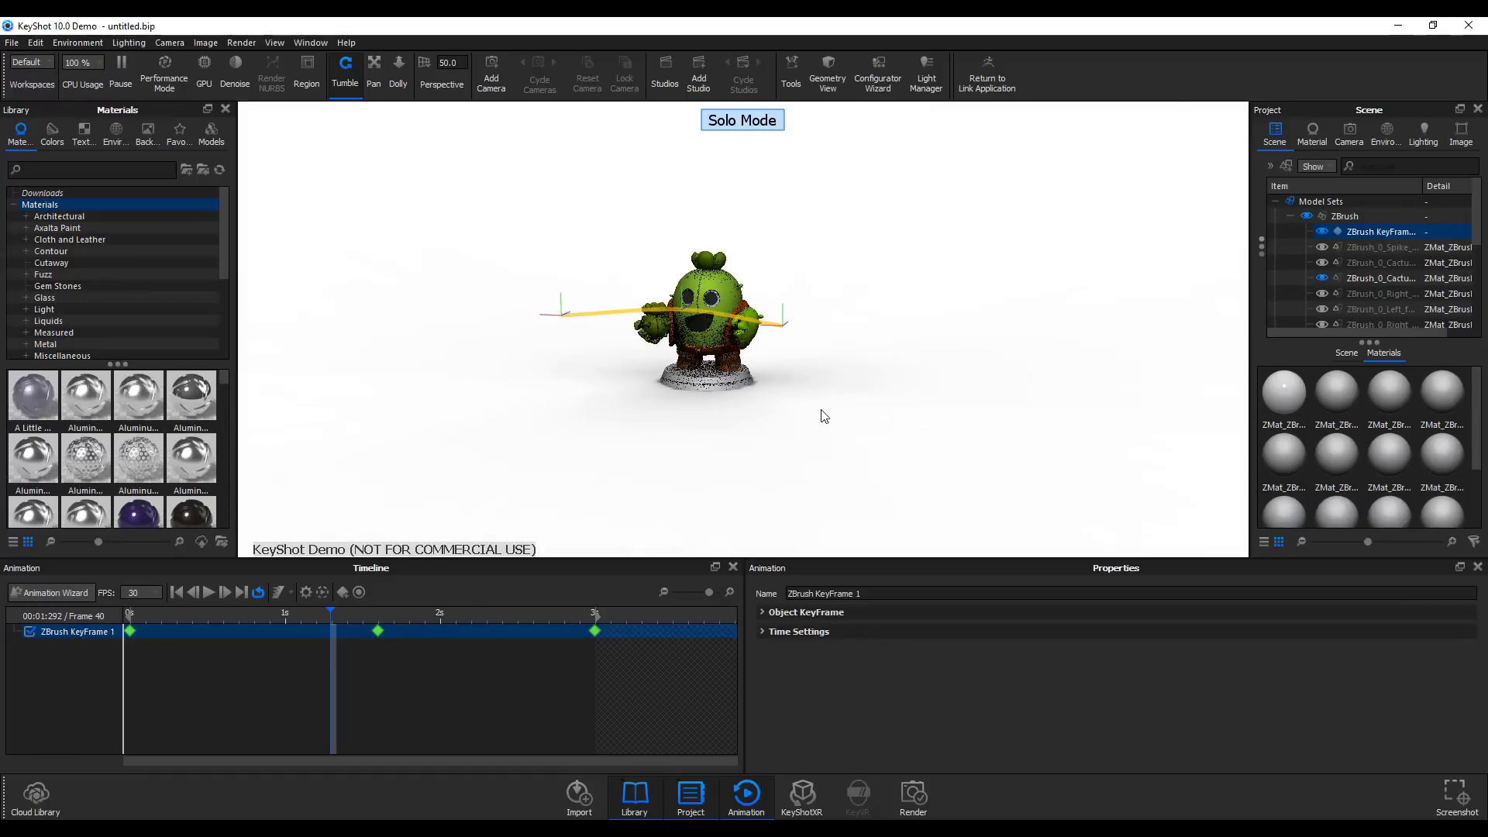
{"action": "scroll", "coordinate": [821, 409], "scroll_direction": "up", "scroll_amount": 2}
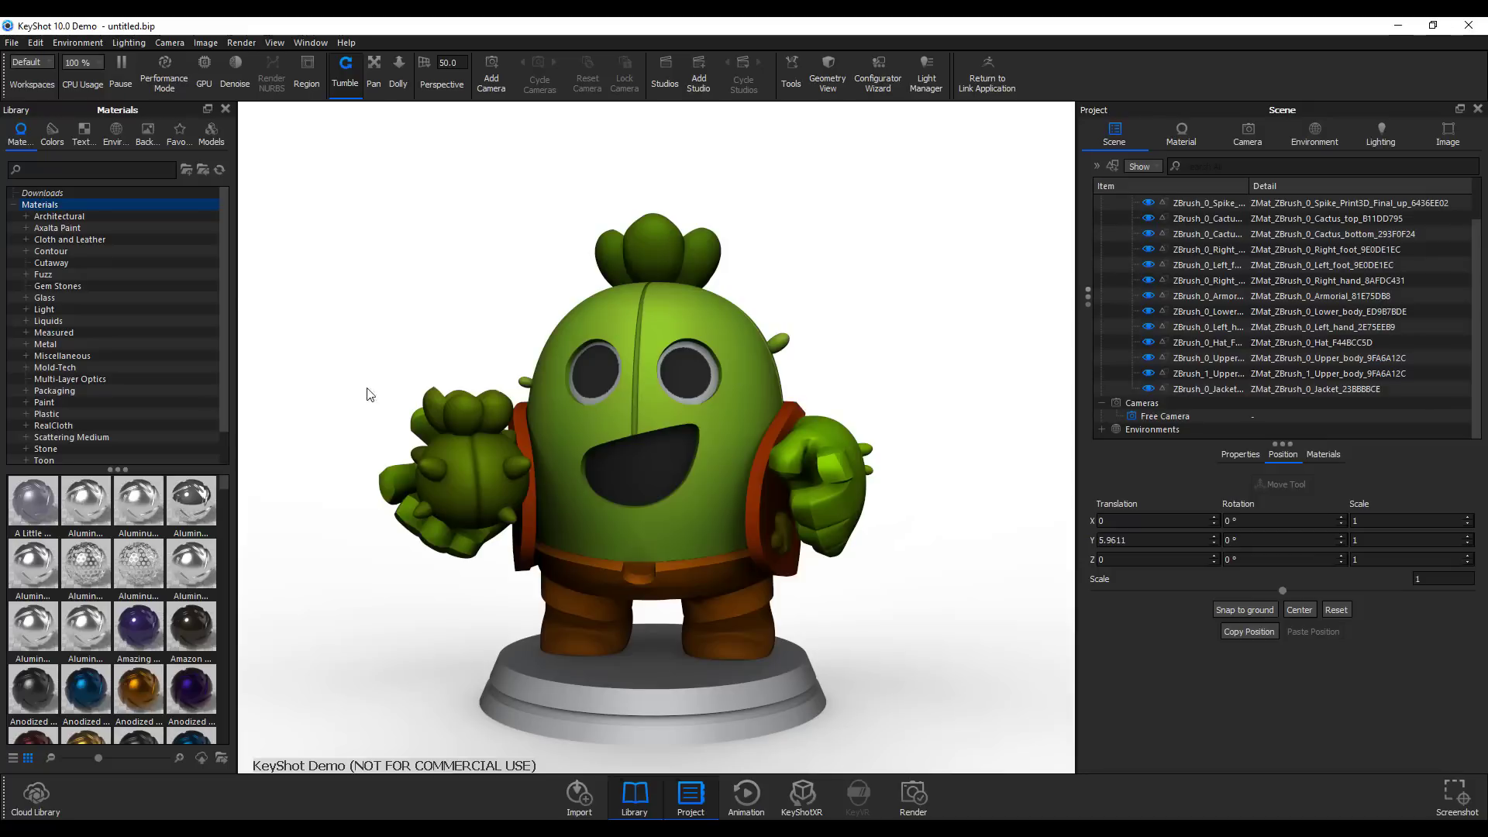
Add a spotlight to the scene and raise it above the cactus character to about 2.98 on Y.
{"action": "scroll", "coordinate": [759, 372], "scroll_direction": "up", "scroll_amount": 5}
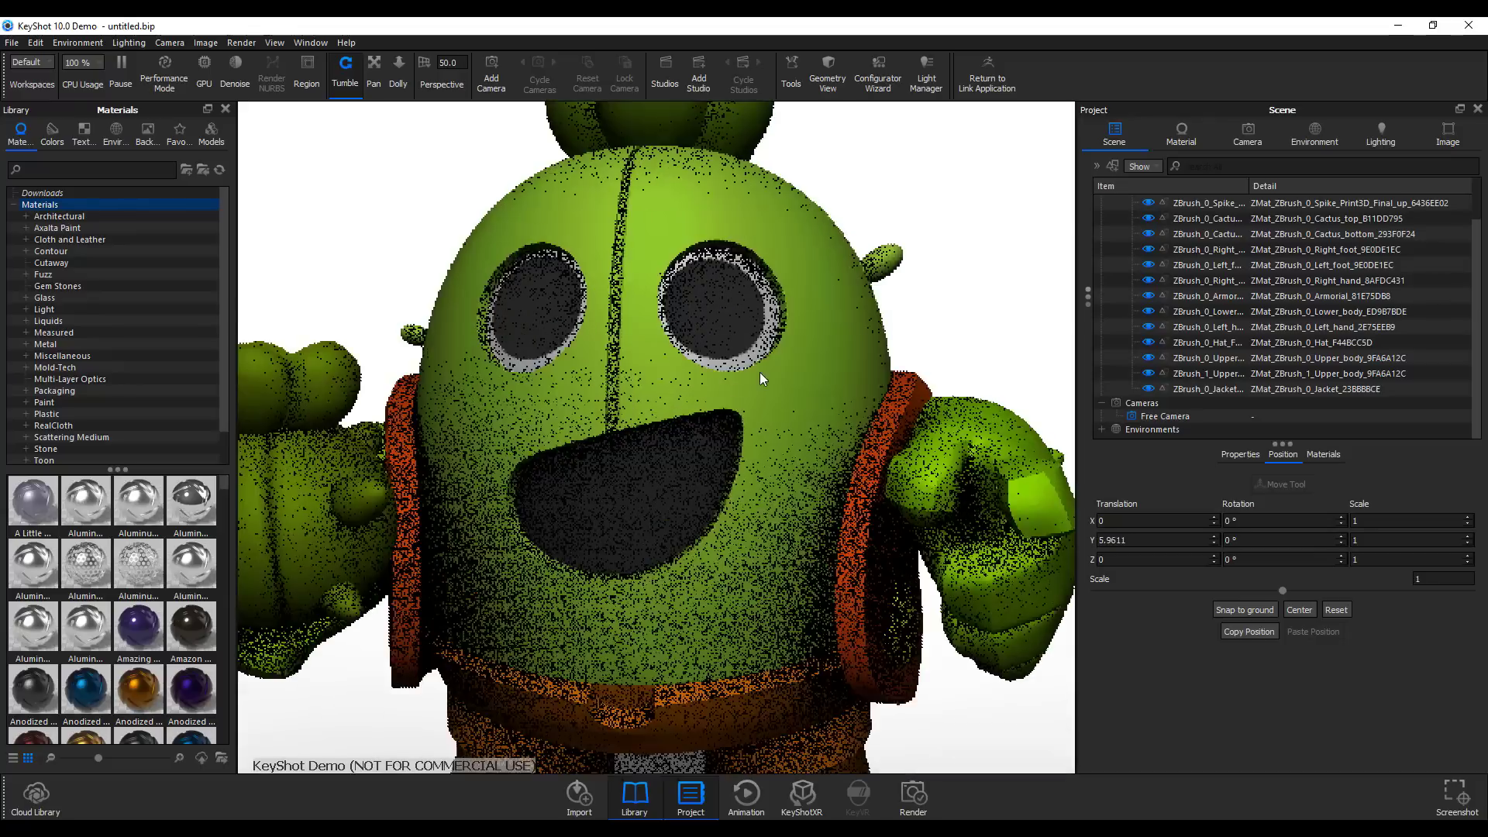
{"action": "scroll", "coordinate": [760, 376], "scroll_direction": "down", "scroll_amount": 8}
{"action": "left_click", "coordinate": [39, 42]}
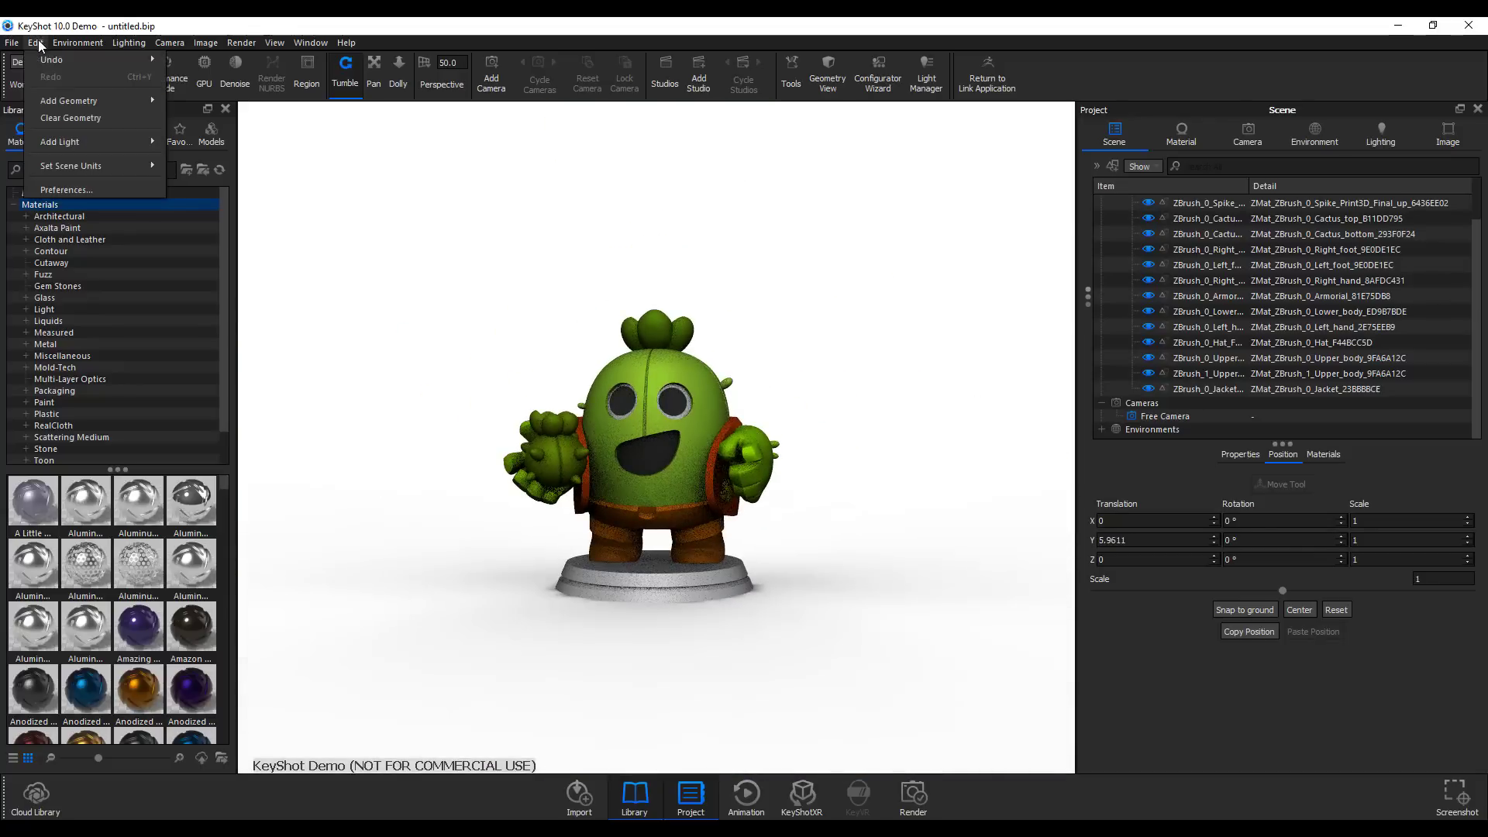
{"action": "mouse_move", "coordinate": [92, 145]}
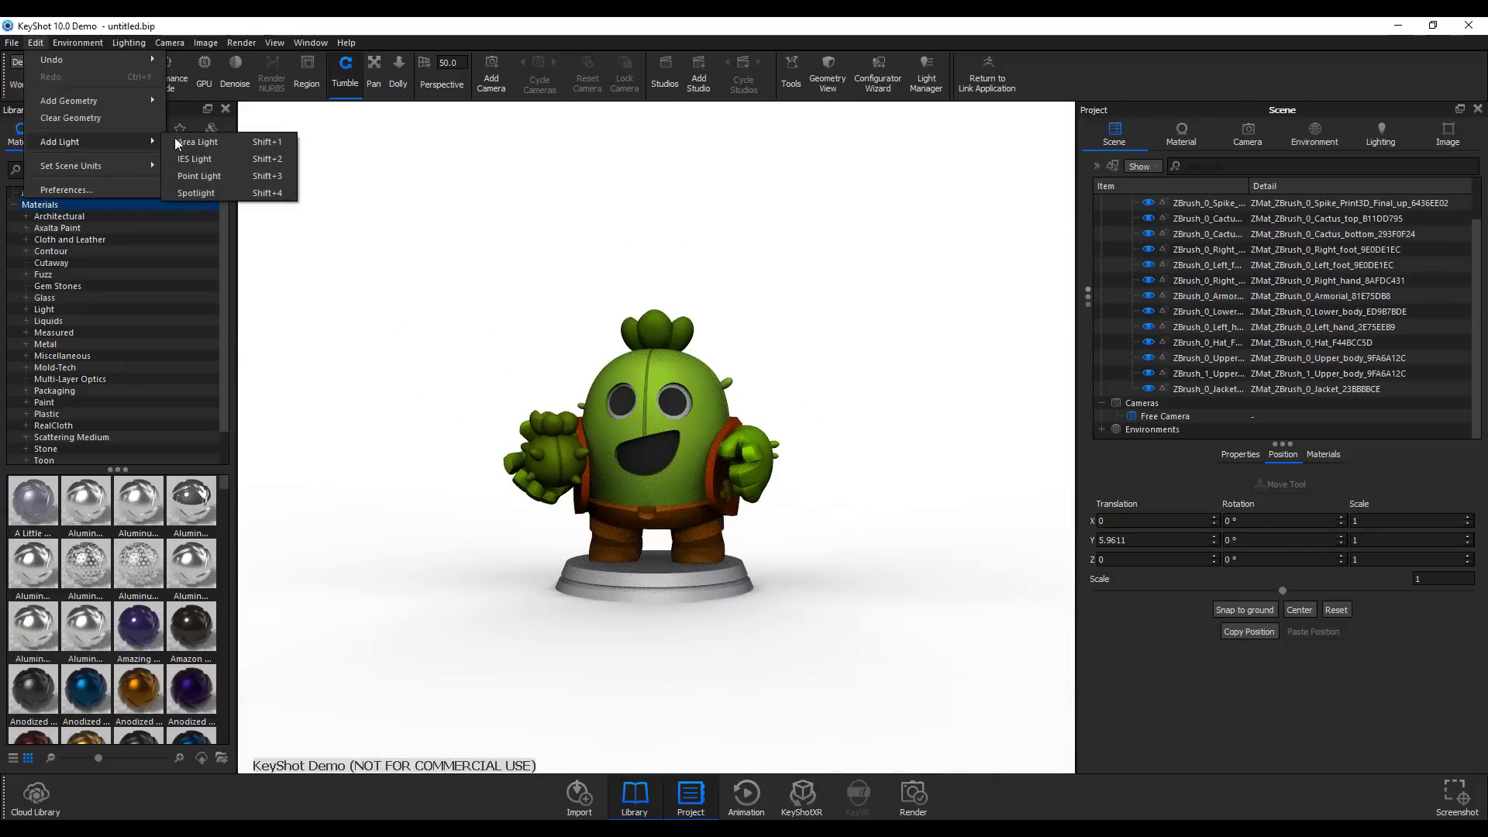
{"action": "left_click", "coordinate": [236, 196]}
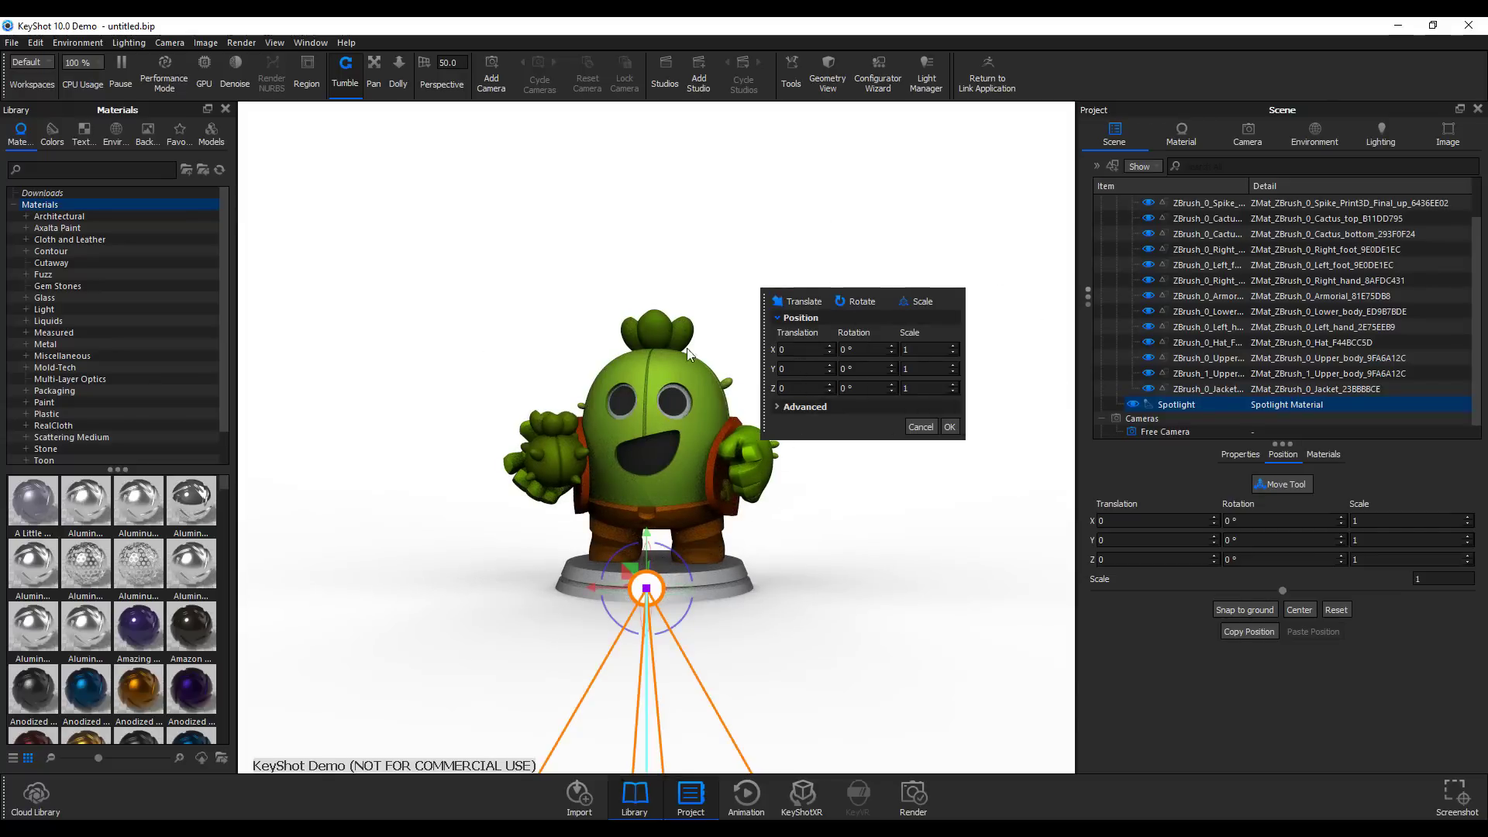
{"action": "left_click_drag", "start_coordinate": [651, 540], "coordinate": [697, 135]}
{"action": "left_click_drag", "start_coordinate": [767, 302], "coordinate": [823, 187]}
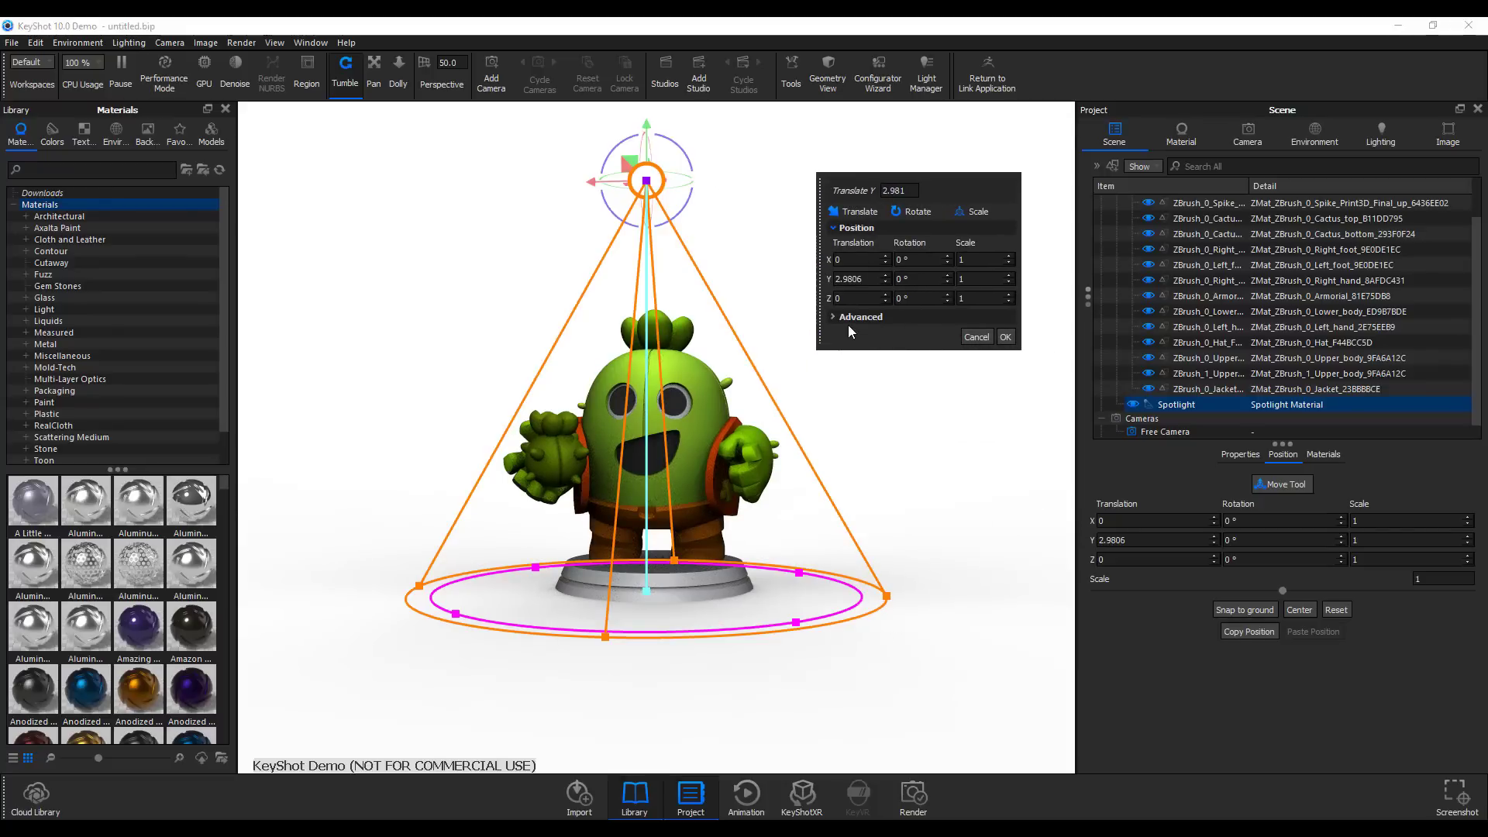
{"action": "left_click", "coordinate": [1005, 336]}
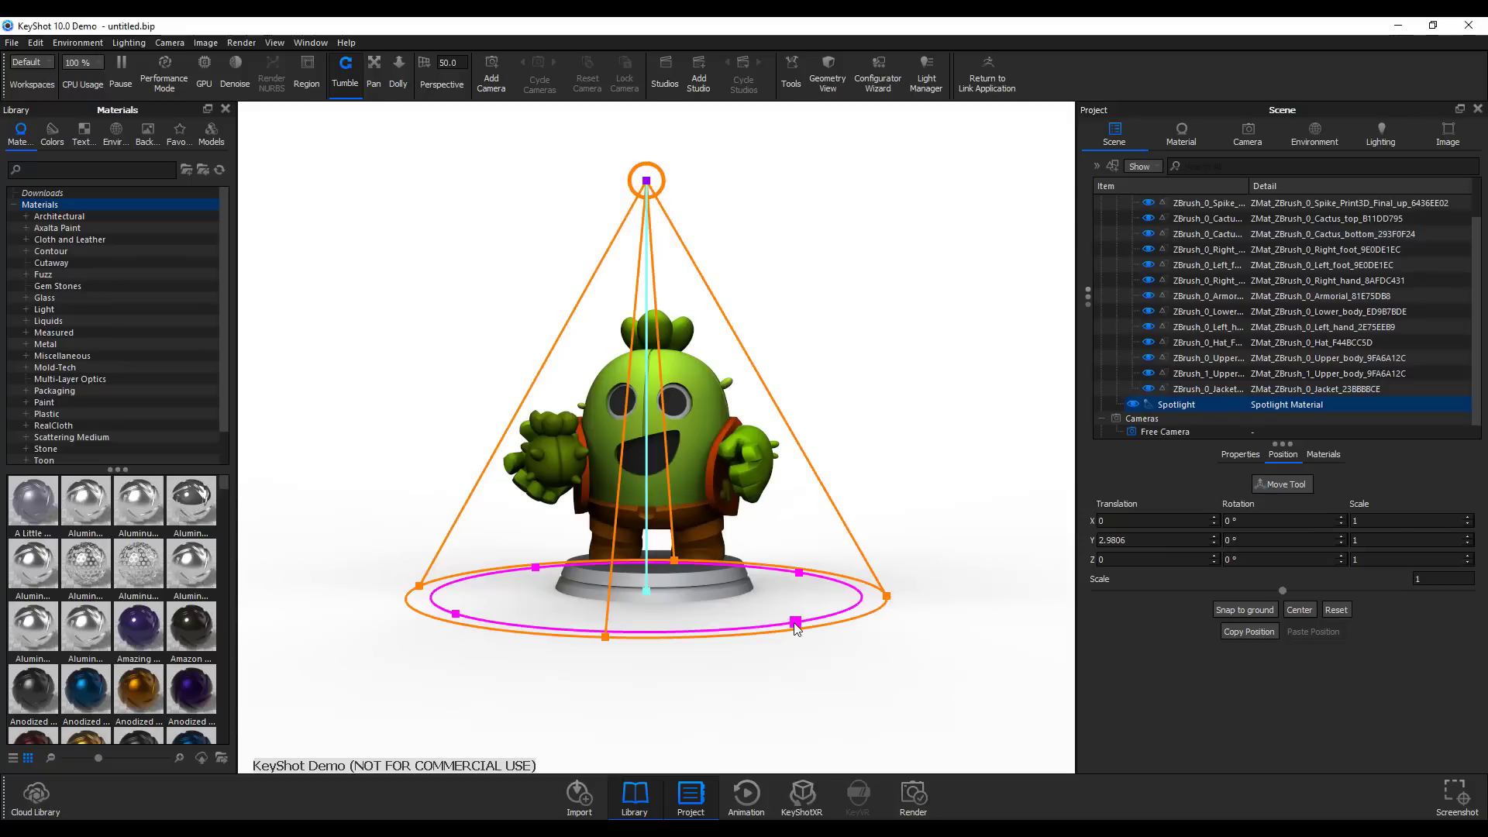
Reshape the spotlight cone to a beam angle of about 88° with a falloff of about 0.22, and nudge its target point.
{"action": "mouse_move", "coordinate": [795, 622]}
{"action": "left_mouse_down"}
{"action": "mouse_move", "coordinate": [741, 602]}
{"action": "mouse_move", "coordinate": [773, 617]}
{"action": "left_mouse_up"}
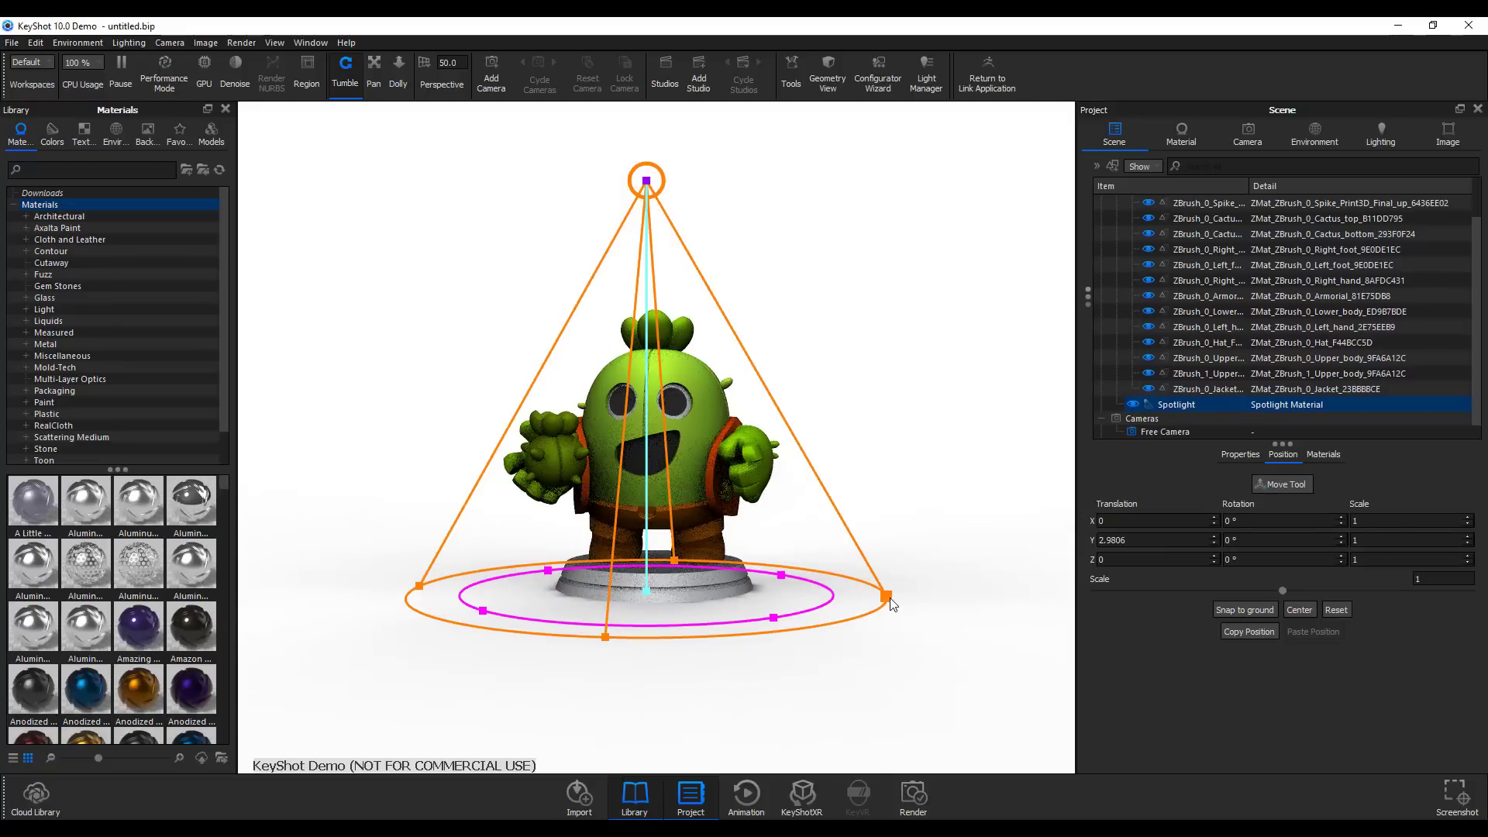
{"action": "left_click_drag", "start_coordinate": [887, 599], "coordinate": [1054, 601]}
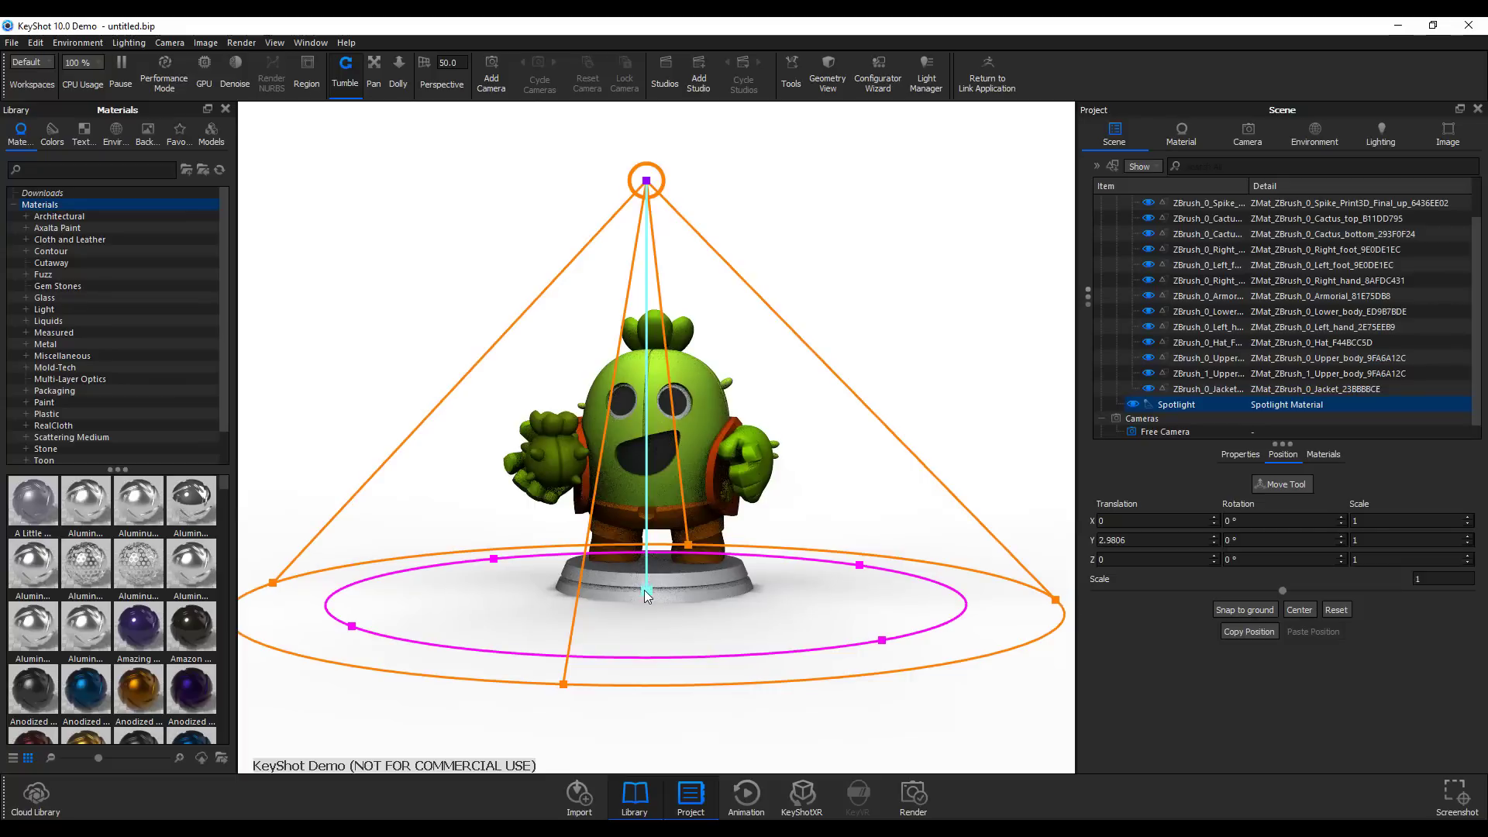
{"action": "mouse_move", "coordinate": [647, 594]}
{"action": "left_mouse_down"}
{"action": "mouse_move", "coordinate": [648, 232]}
{"action": "mouse_move", "coordinate": [648, 594]}
{"action": "left_mouse_up"}
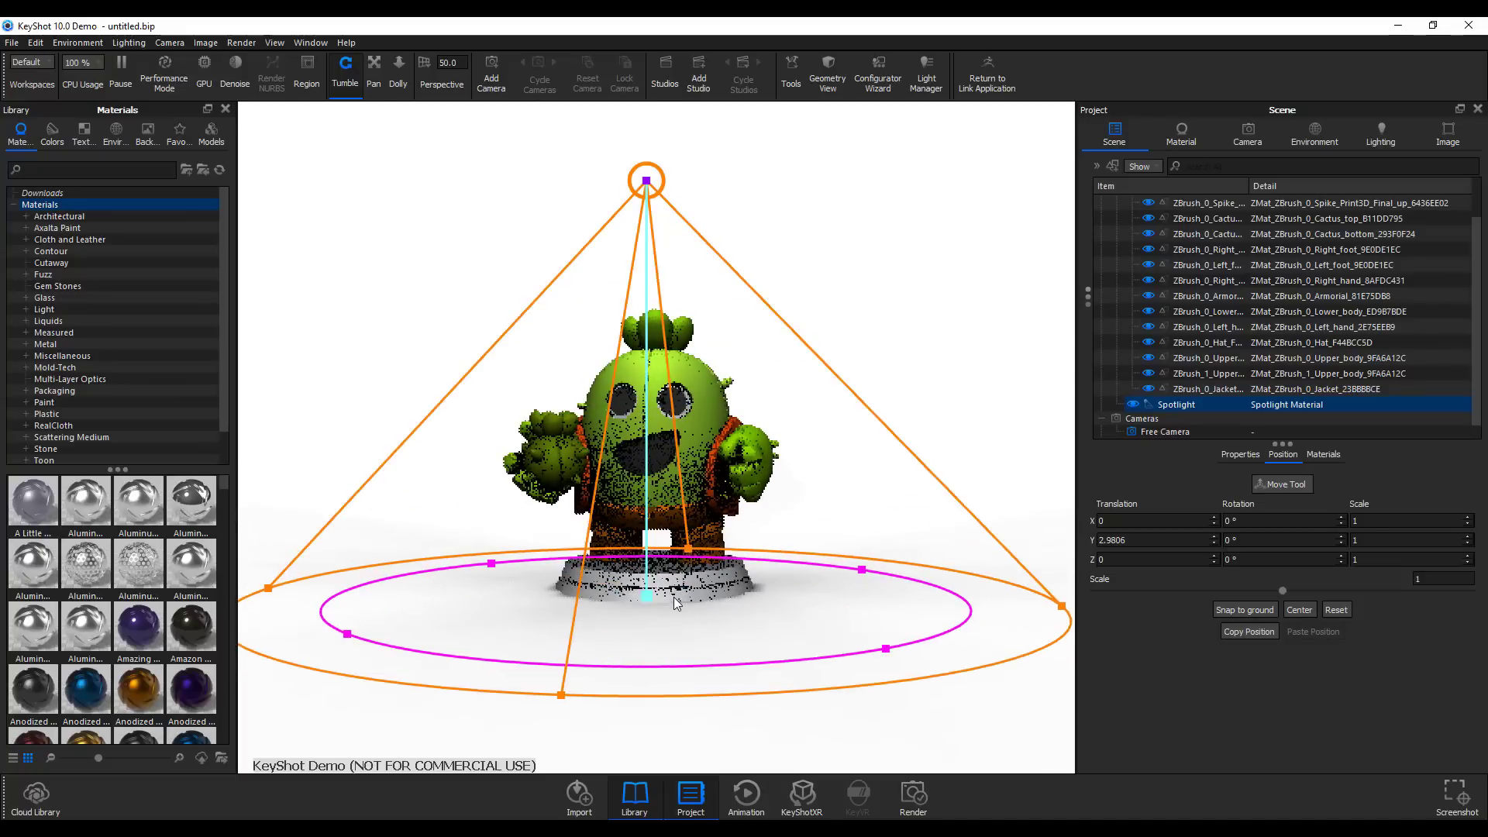
{"action": "scroll", "coordinate": [686, 595], "scroll_direction": "up", "scroll_amount": 2}
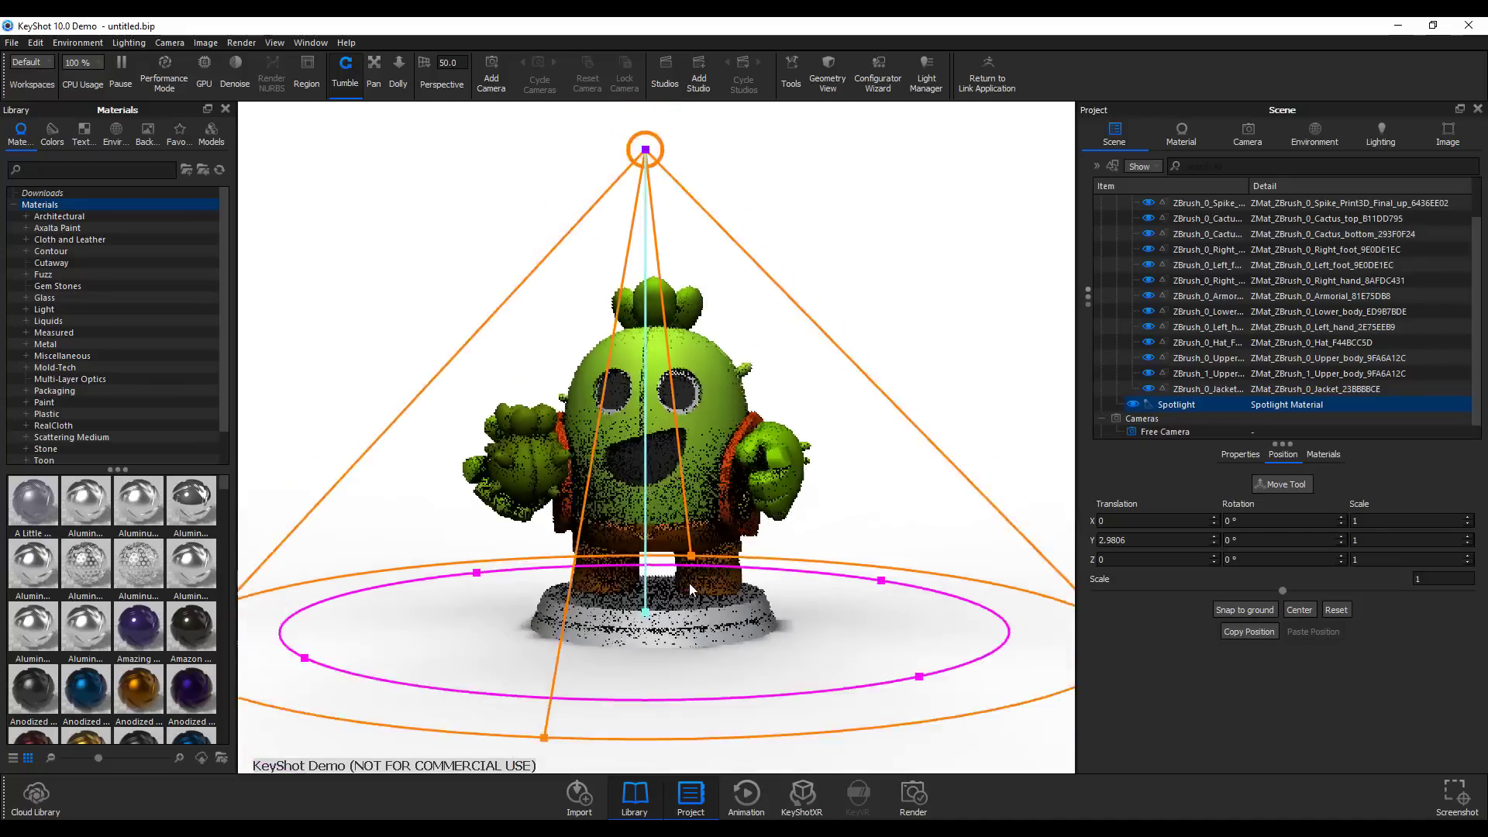
{"action": "scroll", "coordinate": [689, 589], "scroll_direction": "down", "scroll_amount": 3}
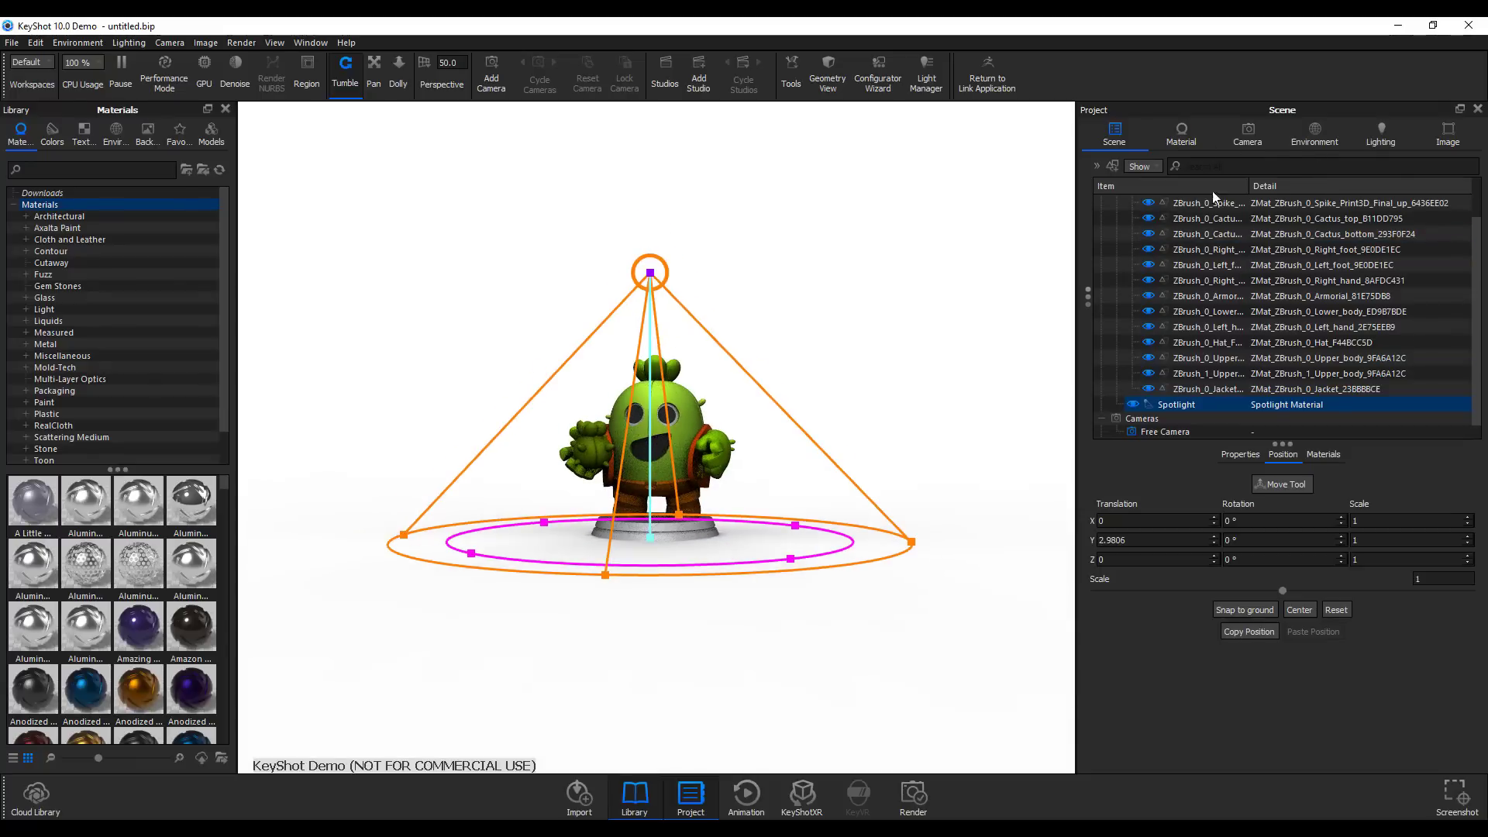
Edit the spotlight material to use a 9500 Kelvin light color and a power of 1000 Watt.
{"action": "left_click", "coordinate": [1186, 137]}
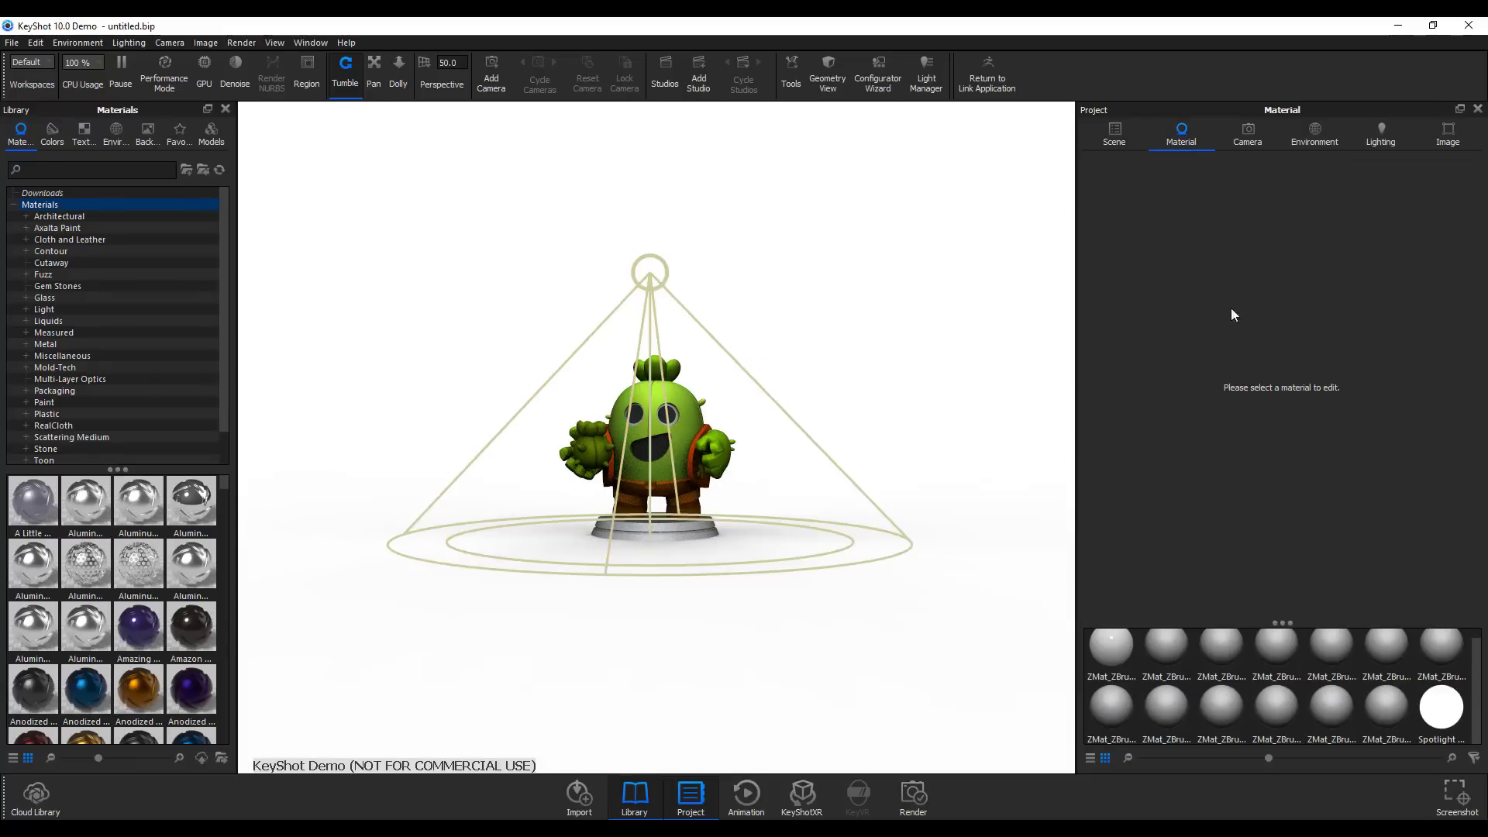
{"action": "double_click", "coordinate": [1441, 709]}
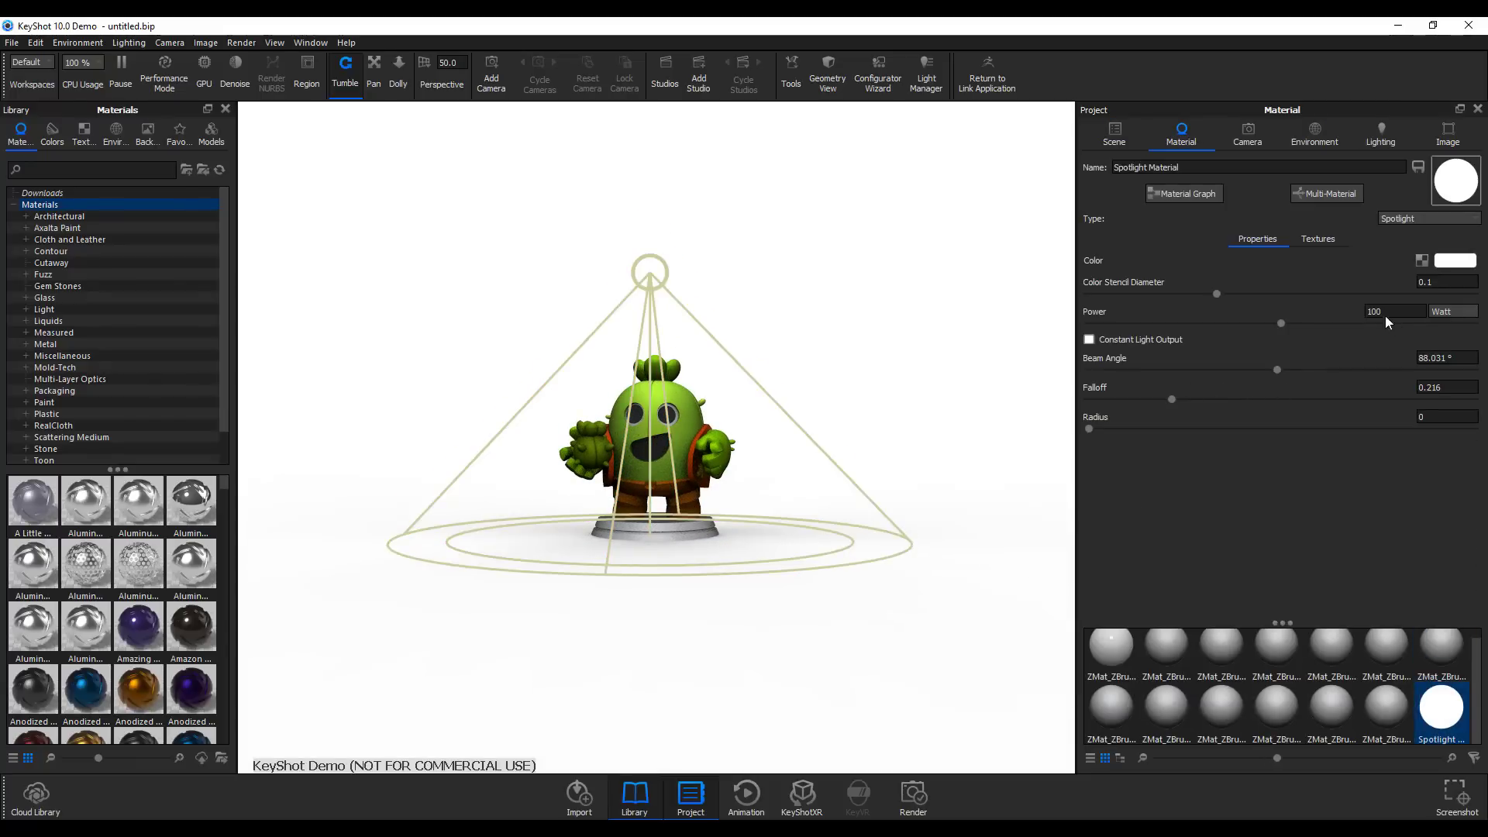
{"action": "left_click", "coordinate": [1469, 265]}
{"action": "left_click_drag", "start_coordinate": [1322, 170], "coordinate": [1318, 211]}
{"action": "left_click", "coordinate": [1290, 268]}
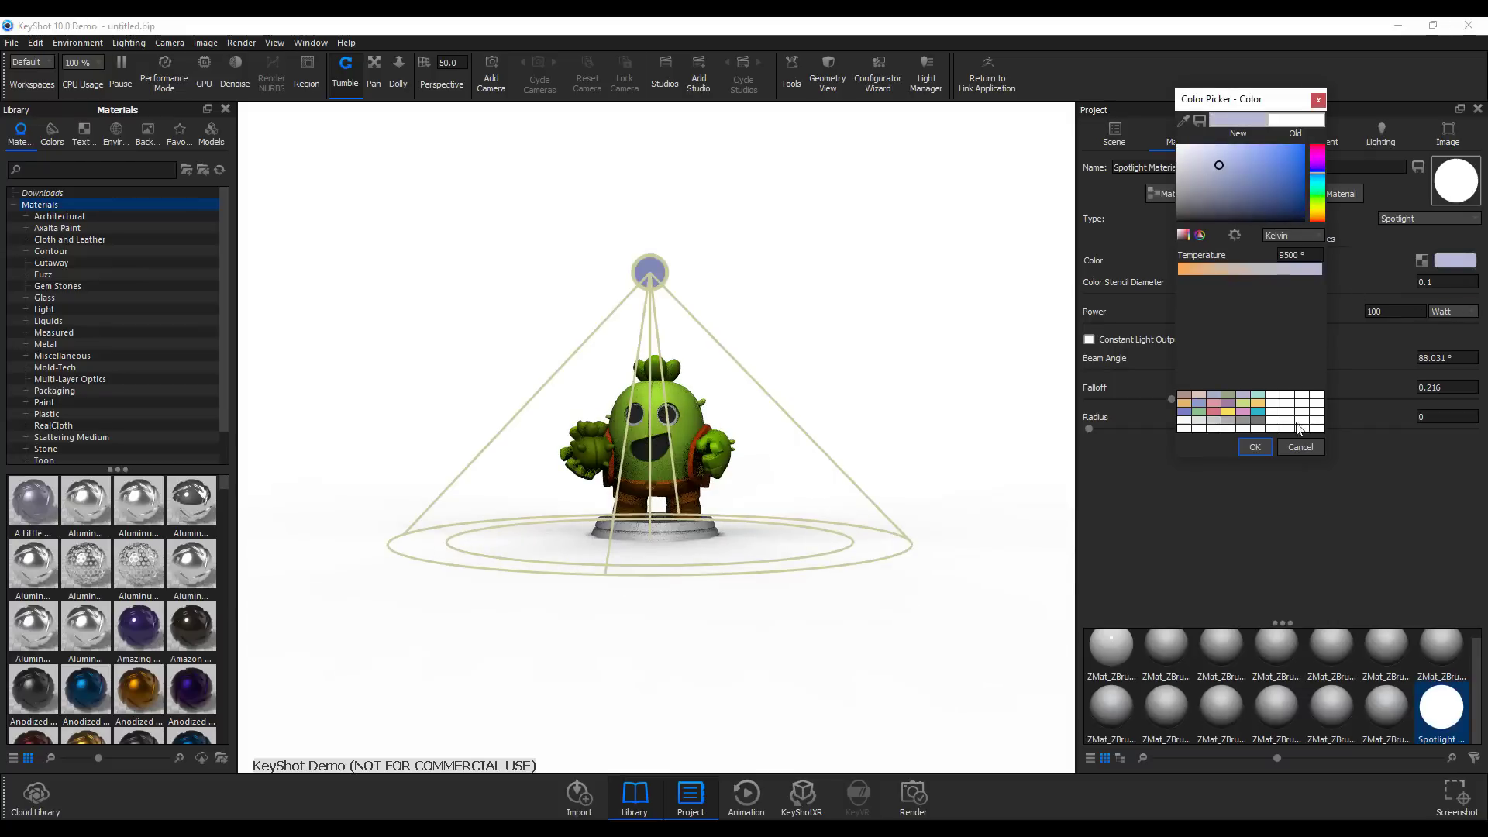
{"action": "left_click", "coordinate": [1256, 446]}
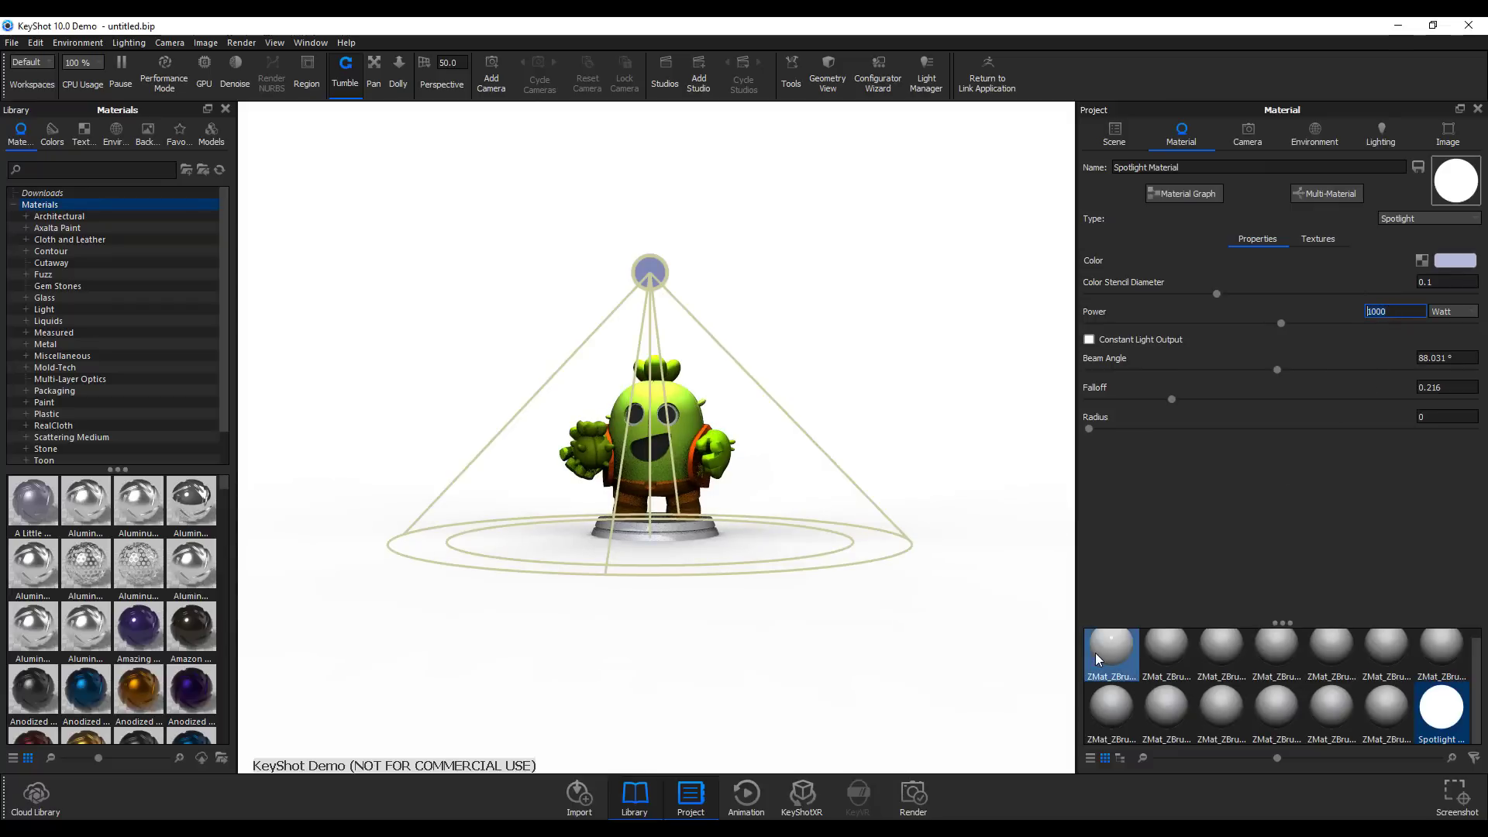
{"action": "mouse_move", "coordinate": [1095, 652]}
Try adding a point light beside the cactus character, positioned at about -1.6 X, 1.37 Y and -1.85 Z.
{"action": "left_click", "coordinate": [36, 43]}
{"action": "mouse_move", "coordinate": [90, 141]}
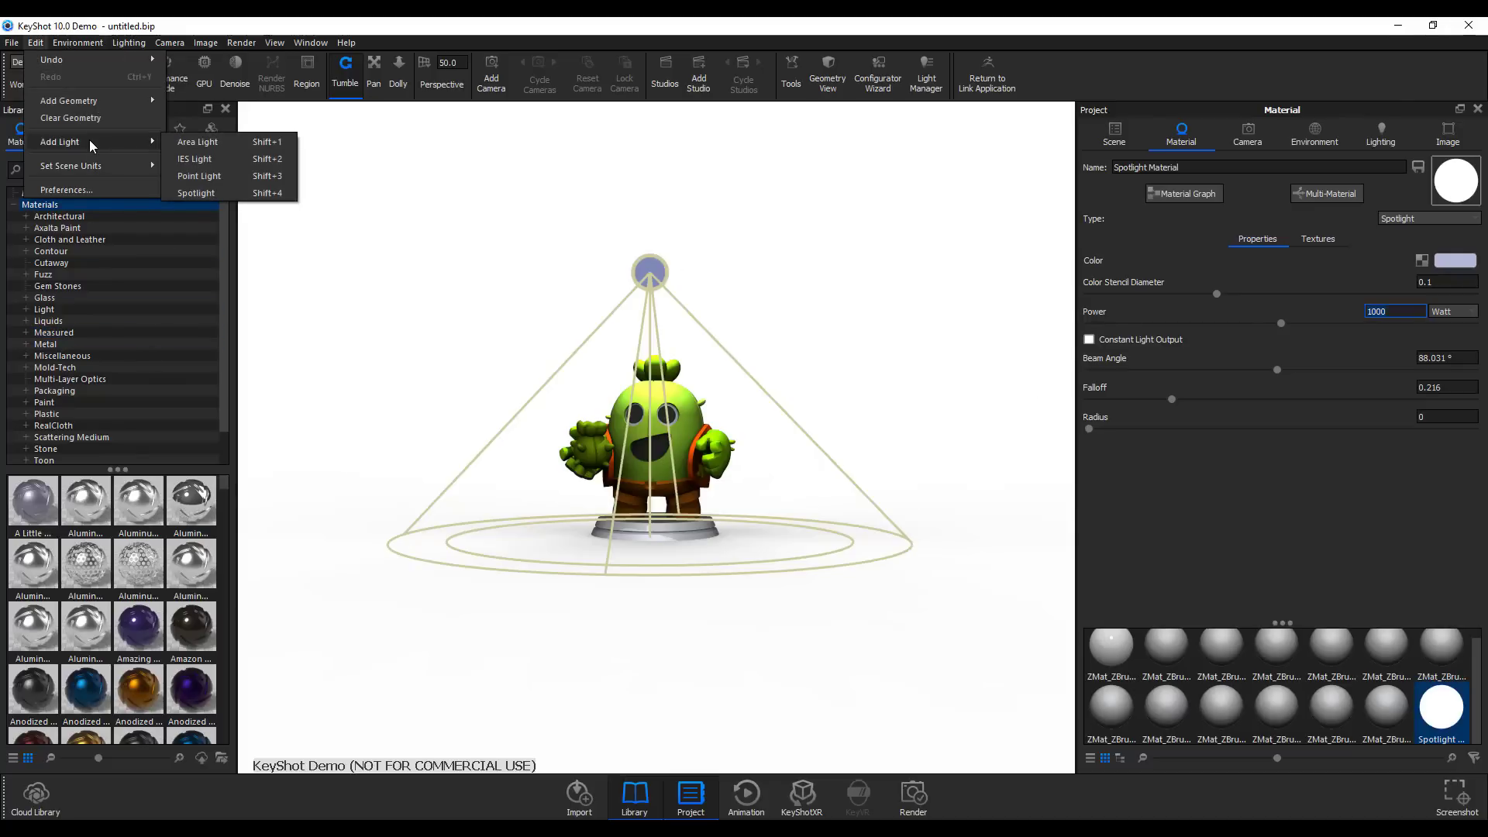
{"action": "left_click", "coordinate": [233, 177]}
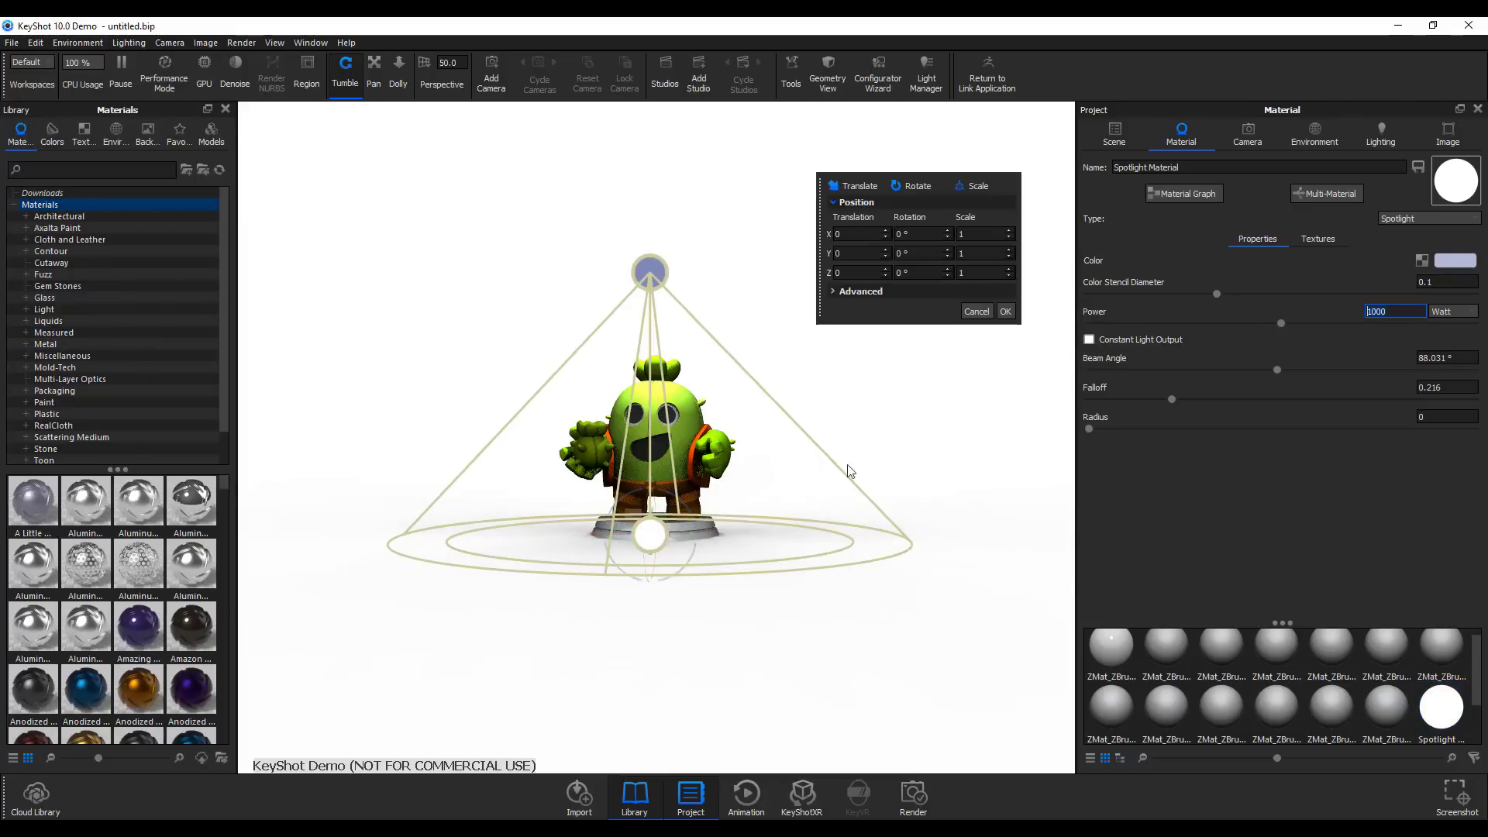
{"action": "left_click_drag", "start_coordinate": [623, 532], "coordinate": [764, 244]}
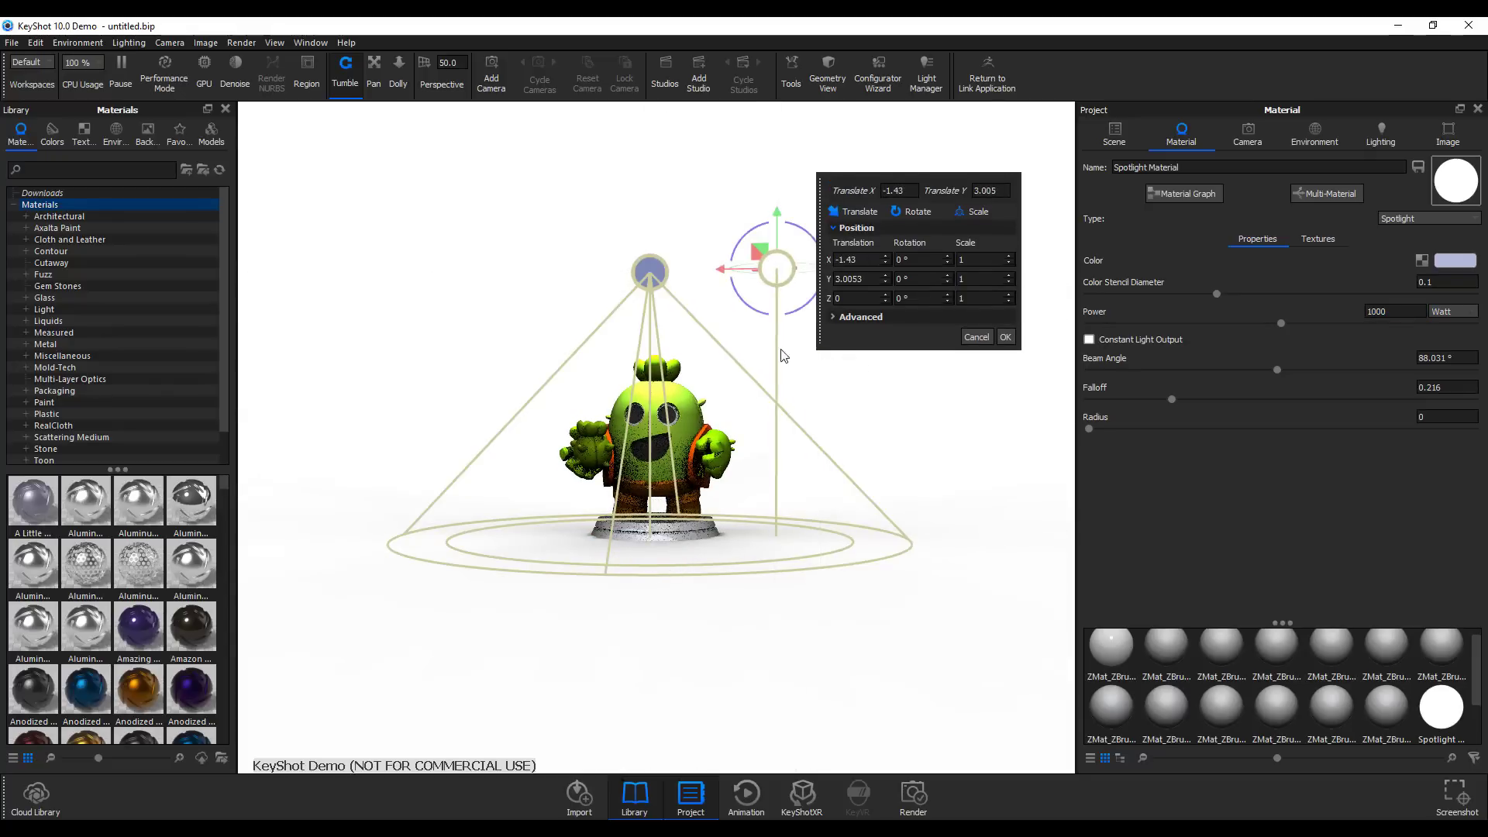
{"action": "left_click", "coordinate": [1005, 337]}
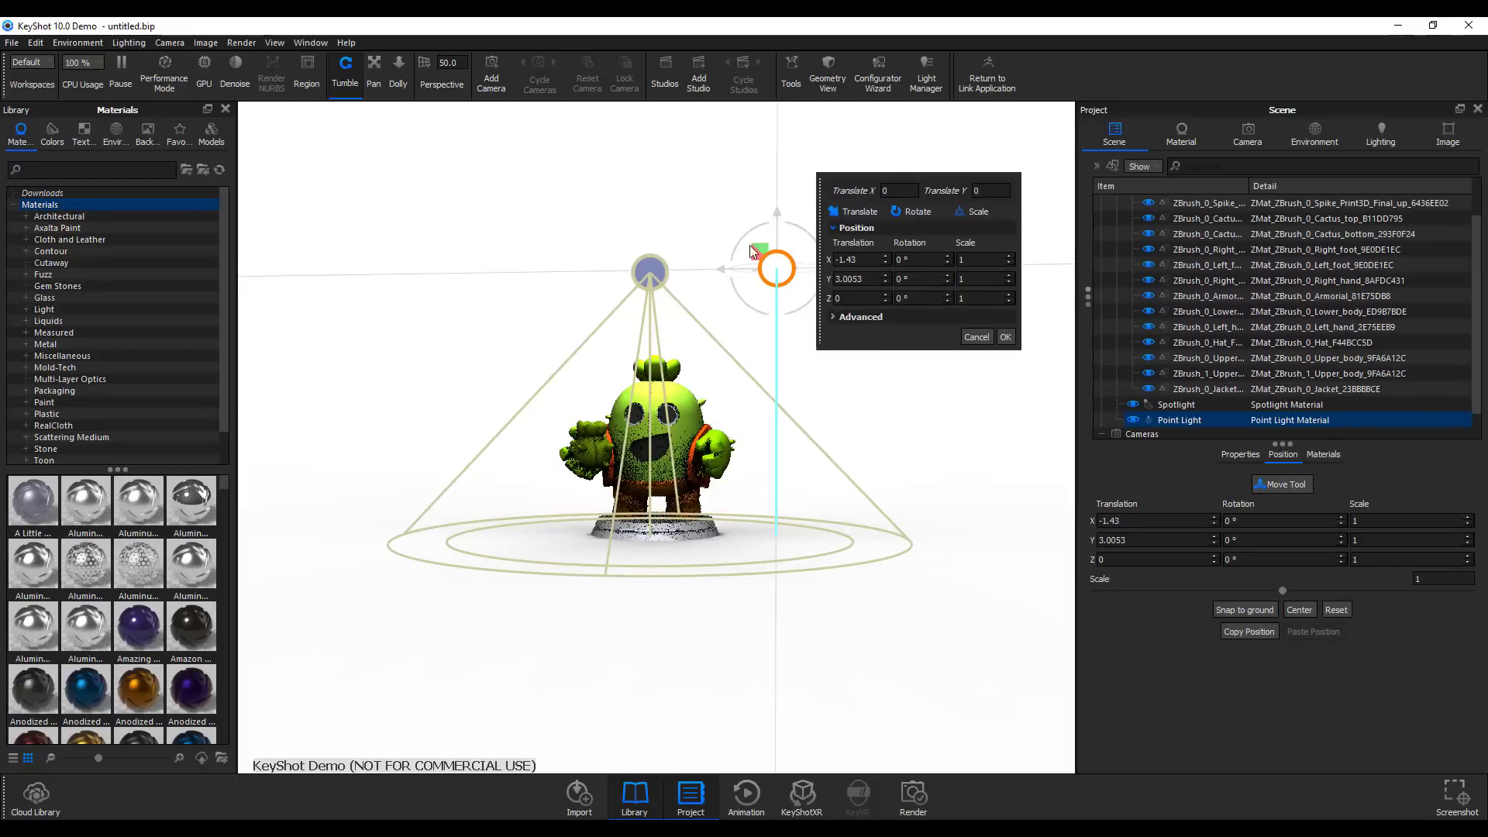
{"action": "left_click_drag", "start_coordinate": [751, 250], "coordinate": [766, 396]}
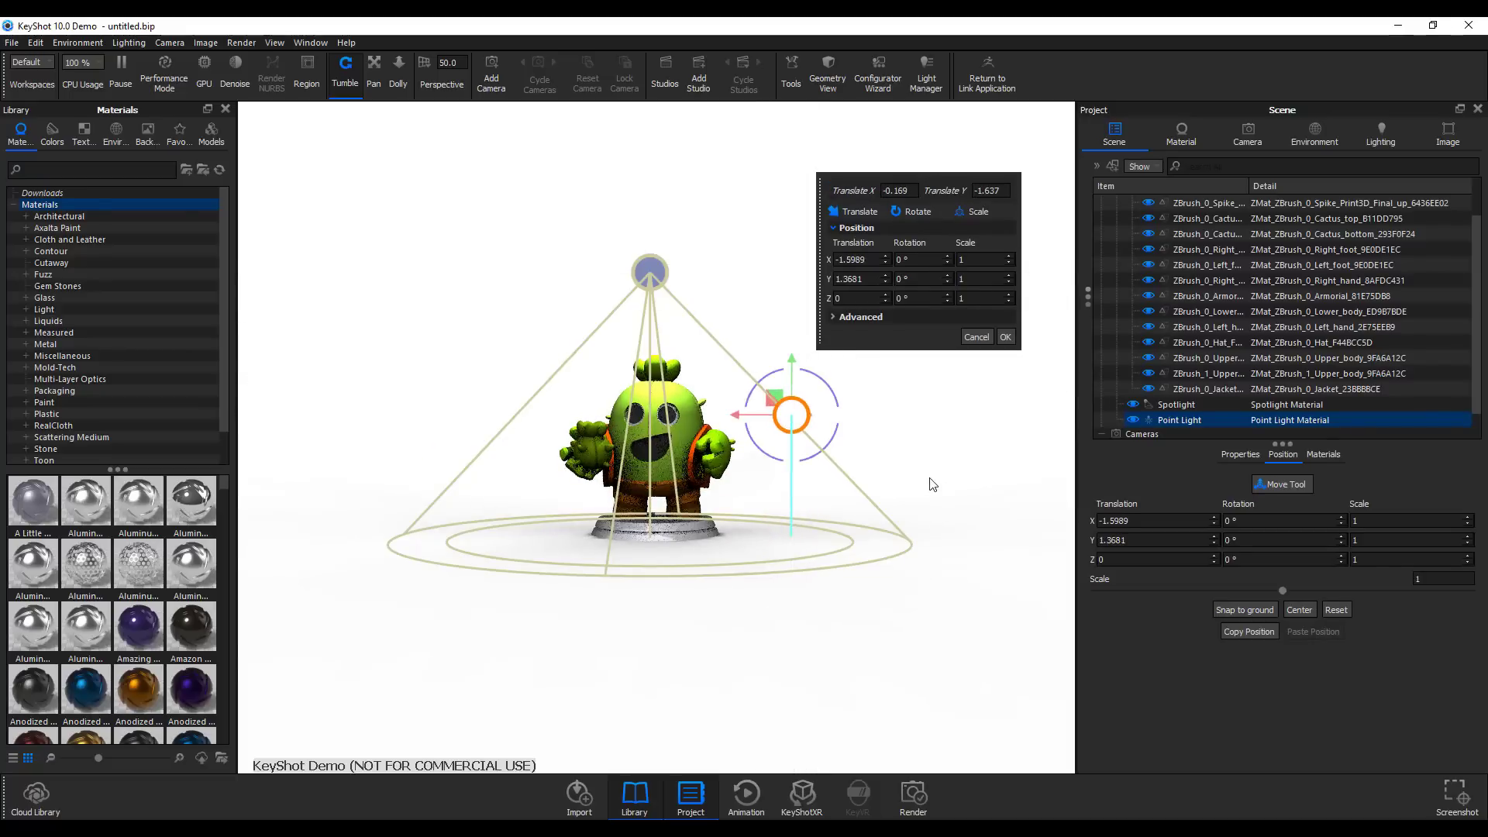
{"action": "left_click_drag", "start_coordinate": [770, 509], "coordinate": [680, 455]}
{"action": "left_click_drag", "start_coordinate": [654, 601], "coordinate": [823, 642]}
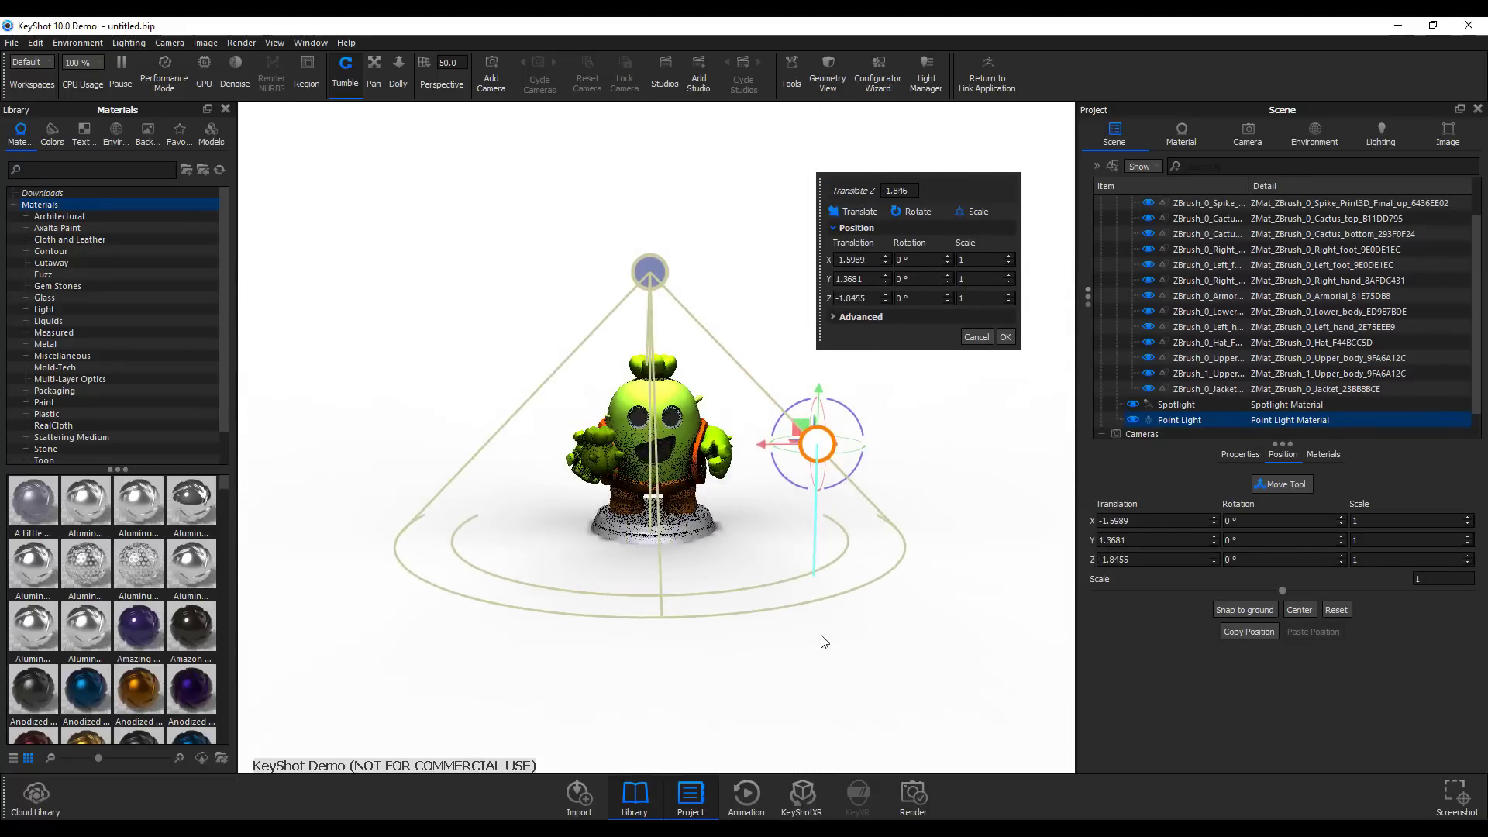
{"action": "left_click", "coordinate": [1005, 336]}
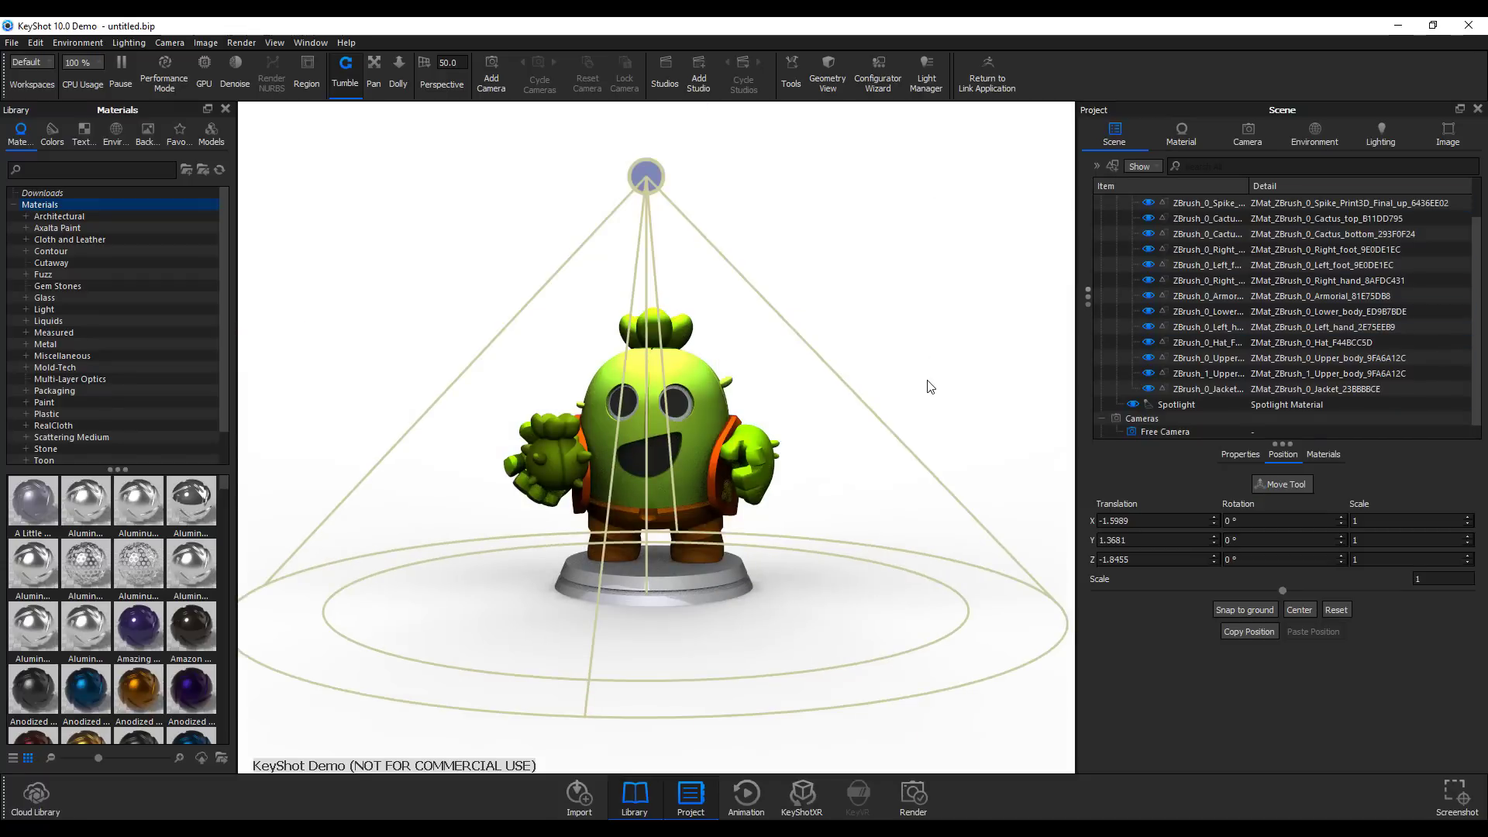
Add a point light in front of the character on its cactus-holding side, at about 1.58 X, 1.66 Y and -2.49 Z.
{"action": "left_click", "coordinate": [34, 43]}
{"action": "mouse_move", "coordinate": [85, 142]}
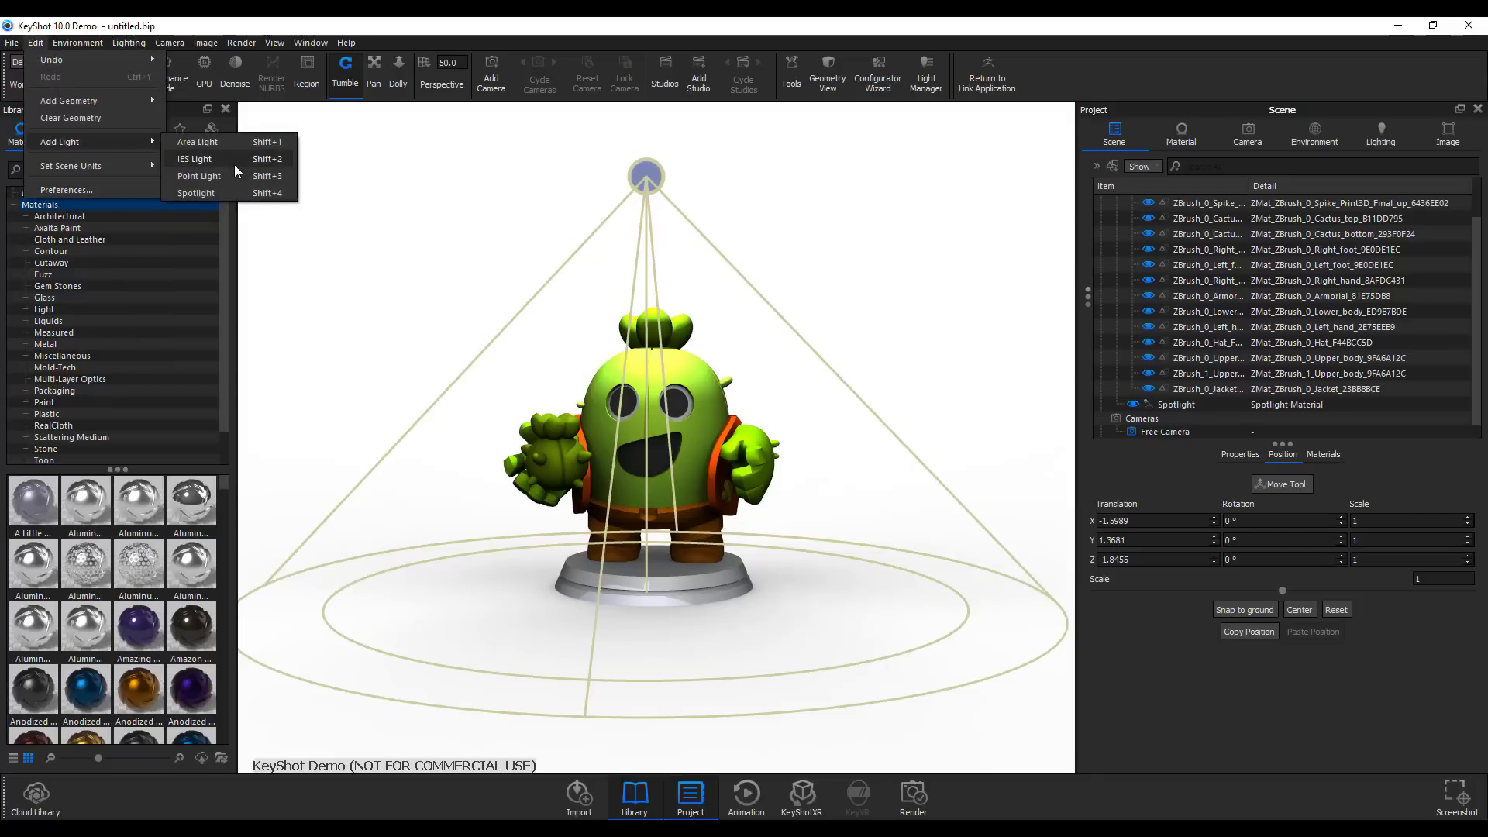
{"action": "left_click", "coordinate": [200, 176]}
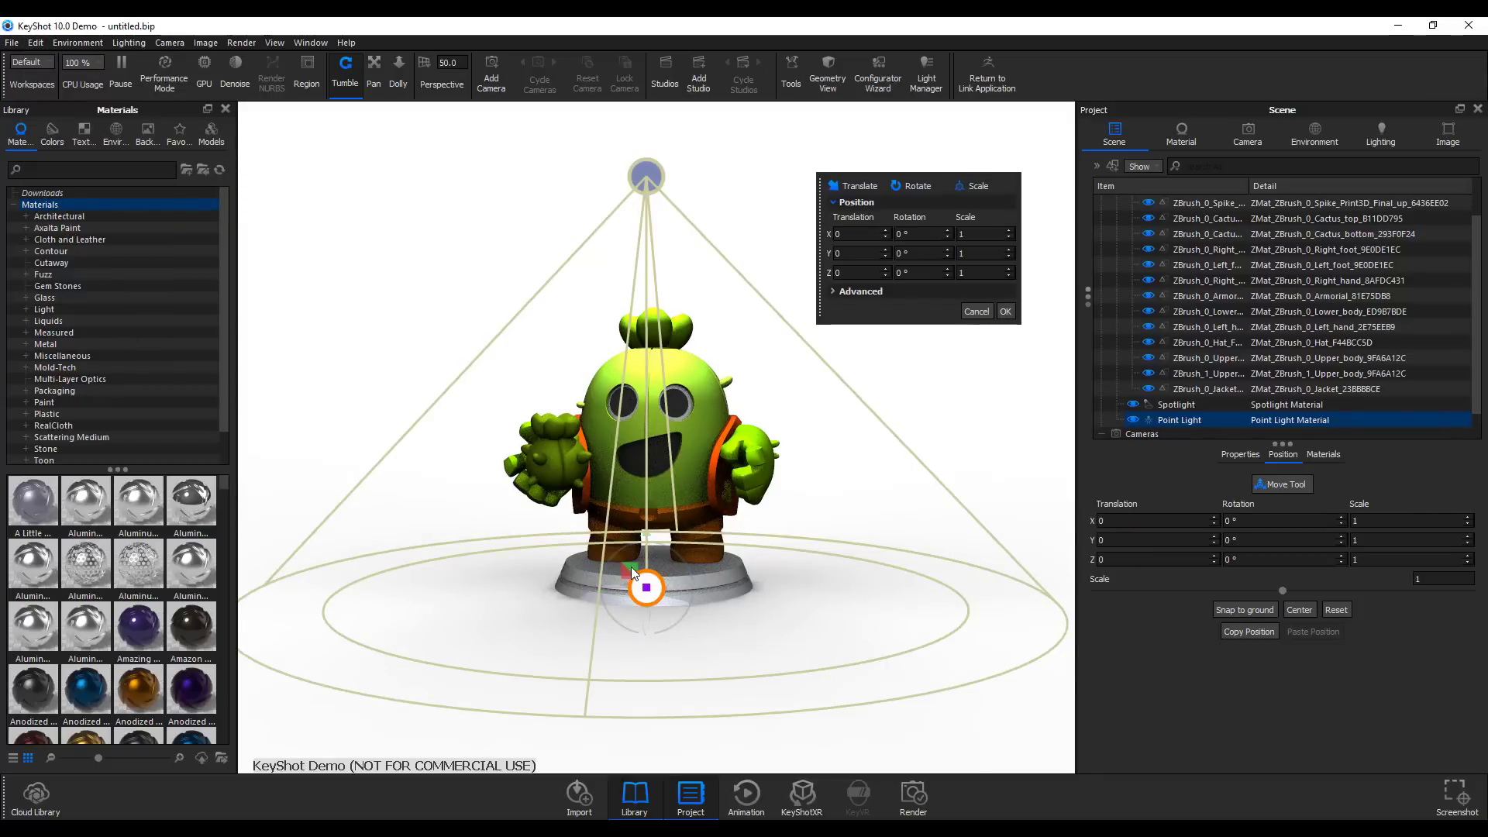
{"action": "left_click_drag", "start_coordinate": [757, 419], "coordinate": [432, 391]}
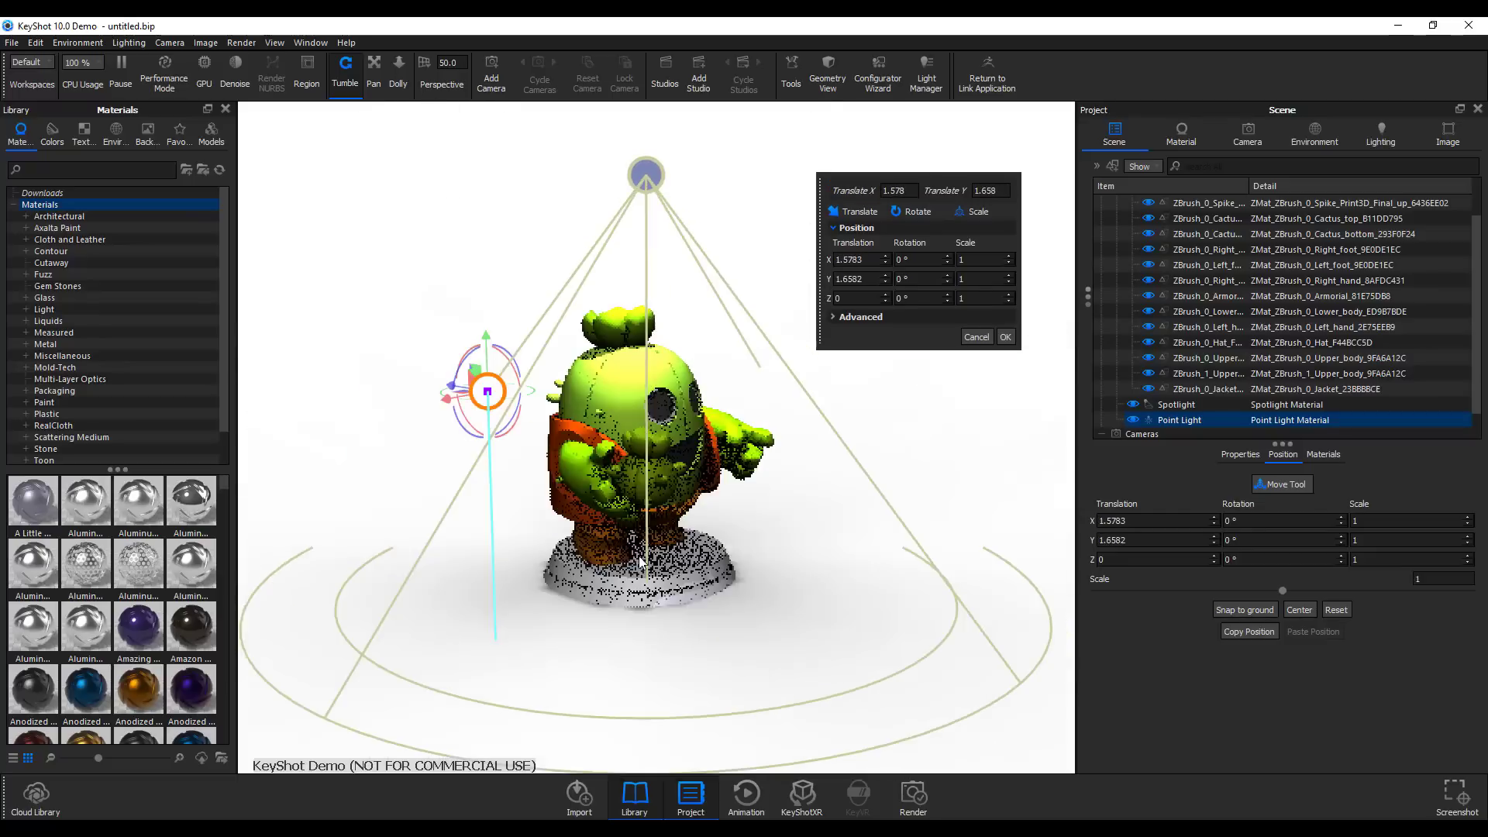
{"action": "left_click", "coordinate": [448, 389]}
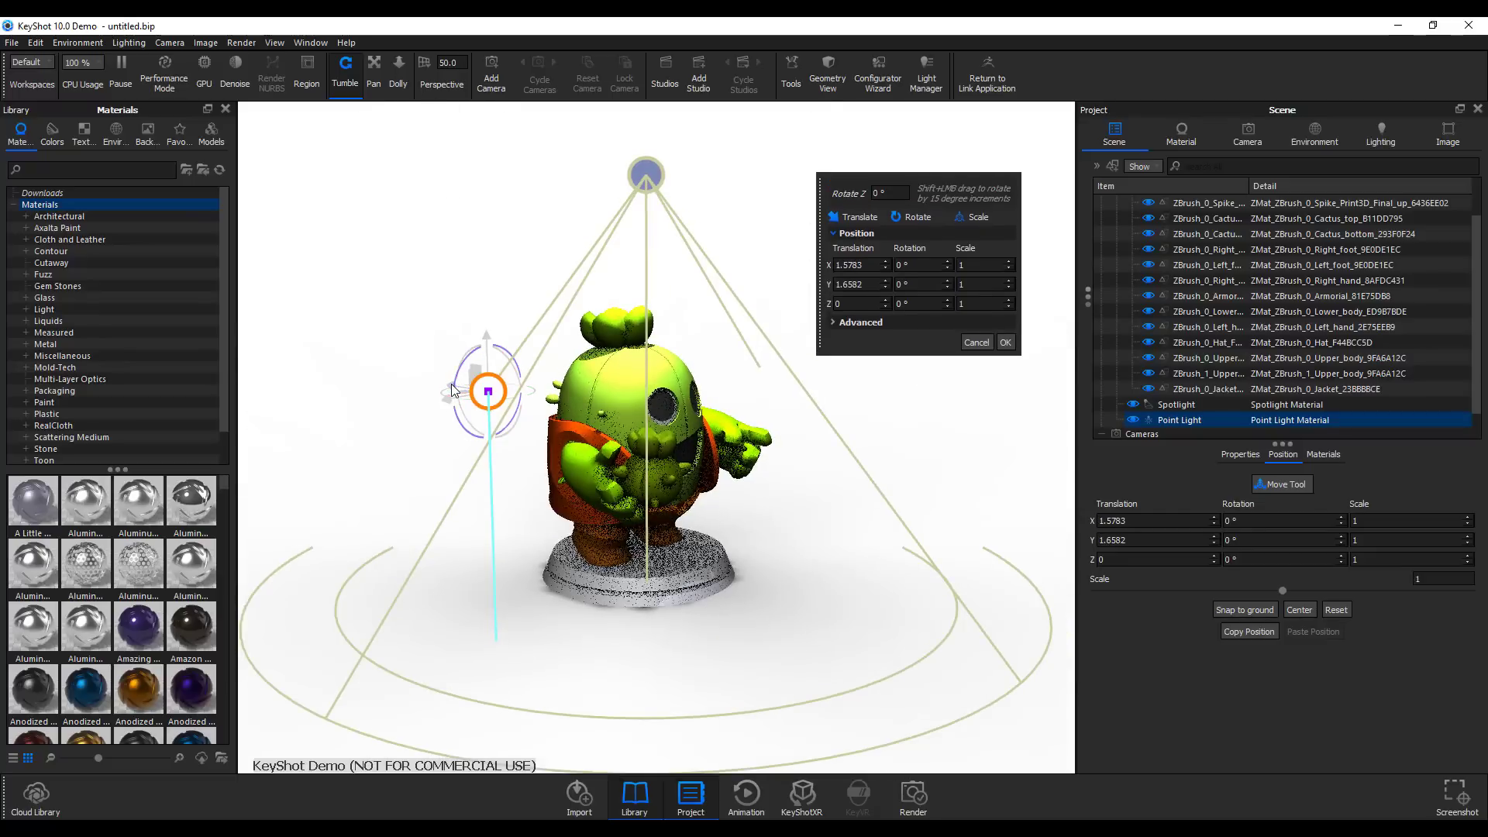
{"action": "left_click_drag", "start_coordinate": [448, 389], "coordinate": [613, 503]}
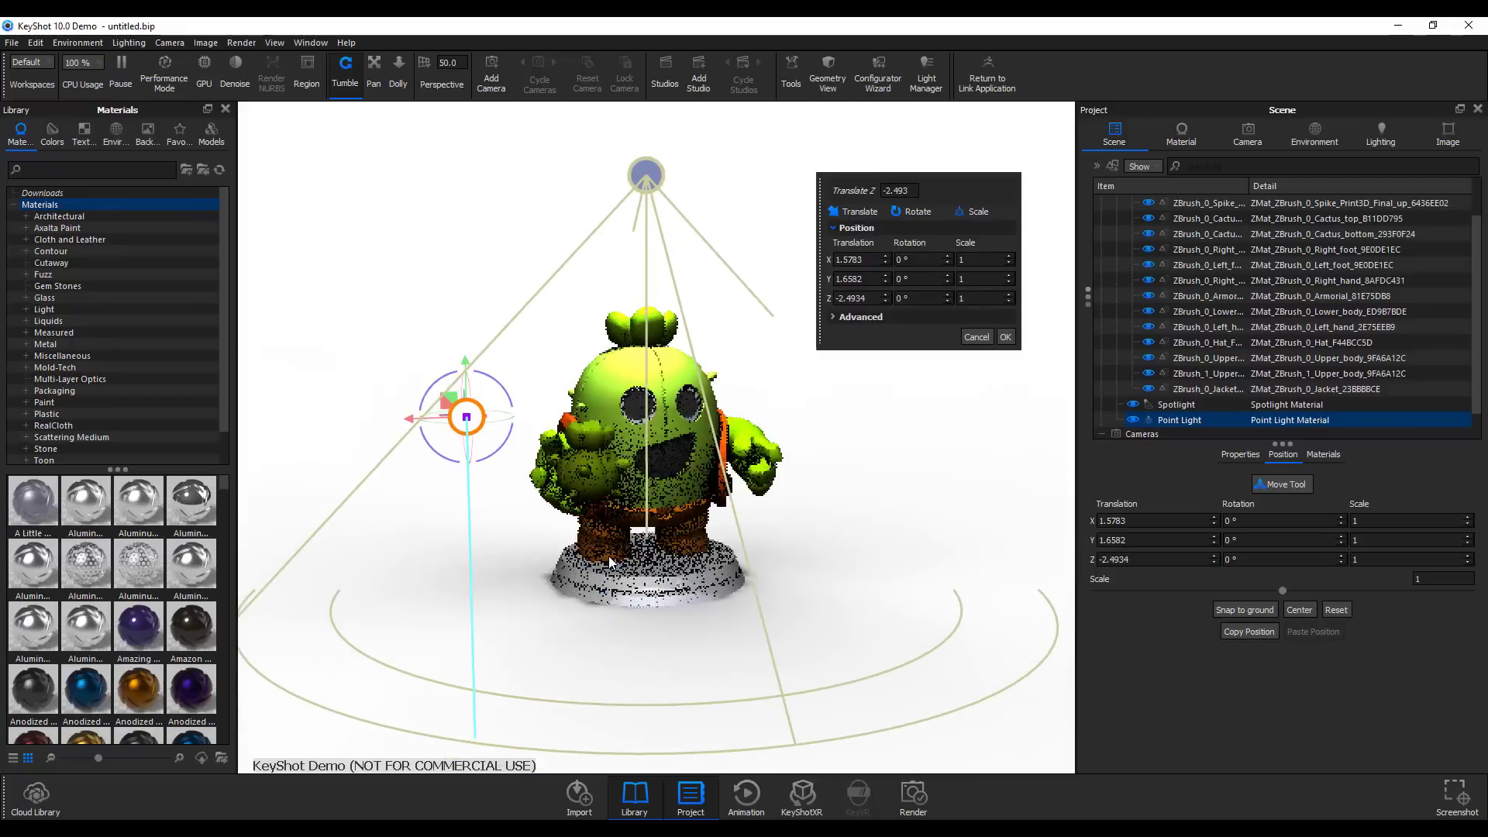
{"action": "left_click", "coordinate": [1005, 337]}
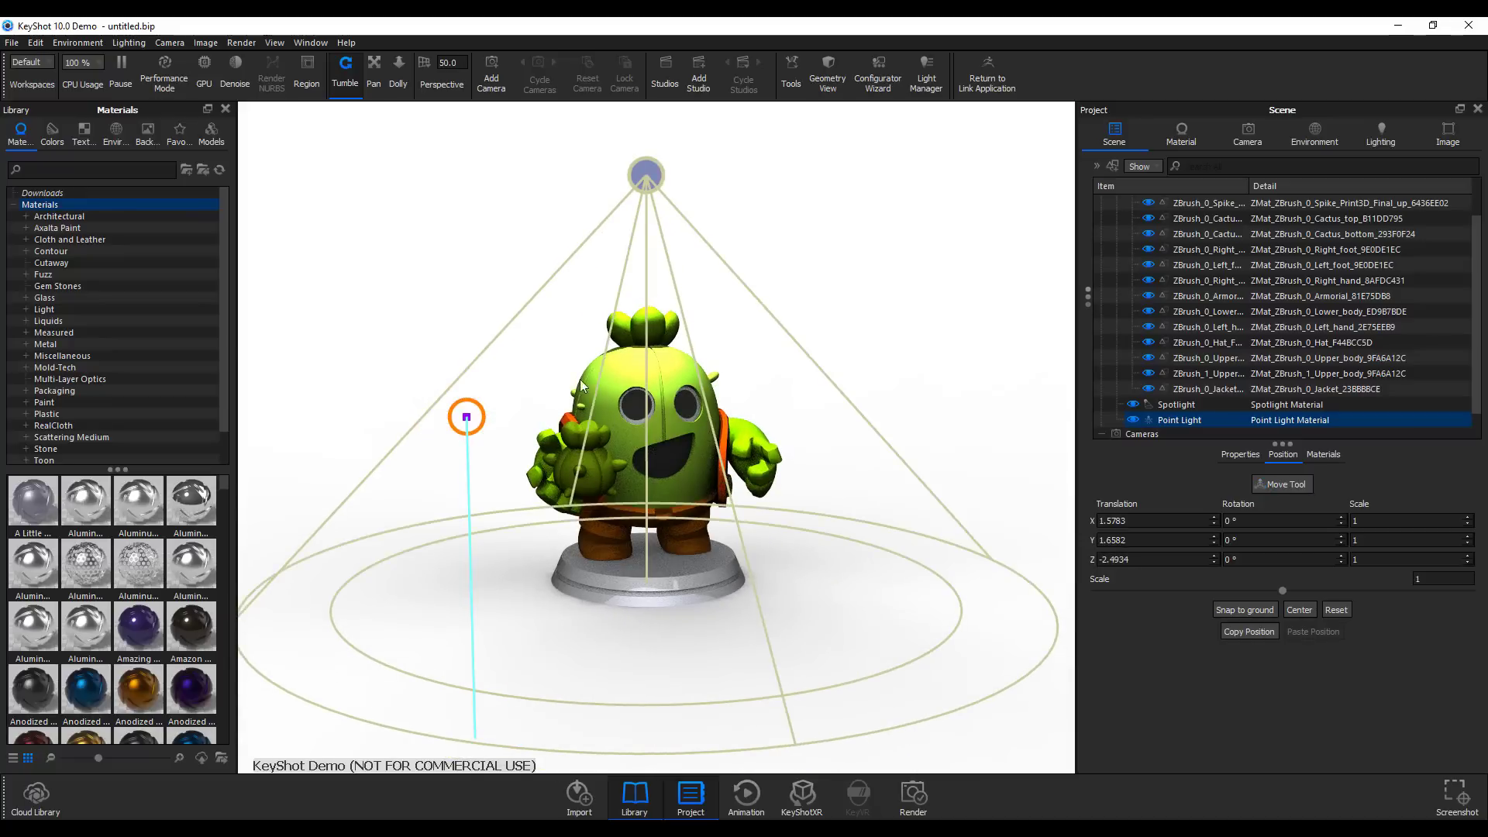
Open the point light's material for editing and enlarge the light's radius to about 0.418.
{"action": "left_click", "coordinate": [467, 419]}
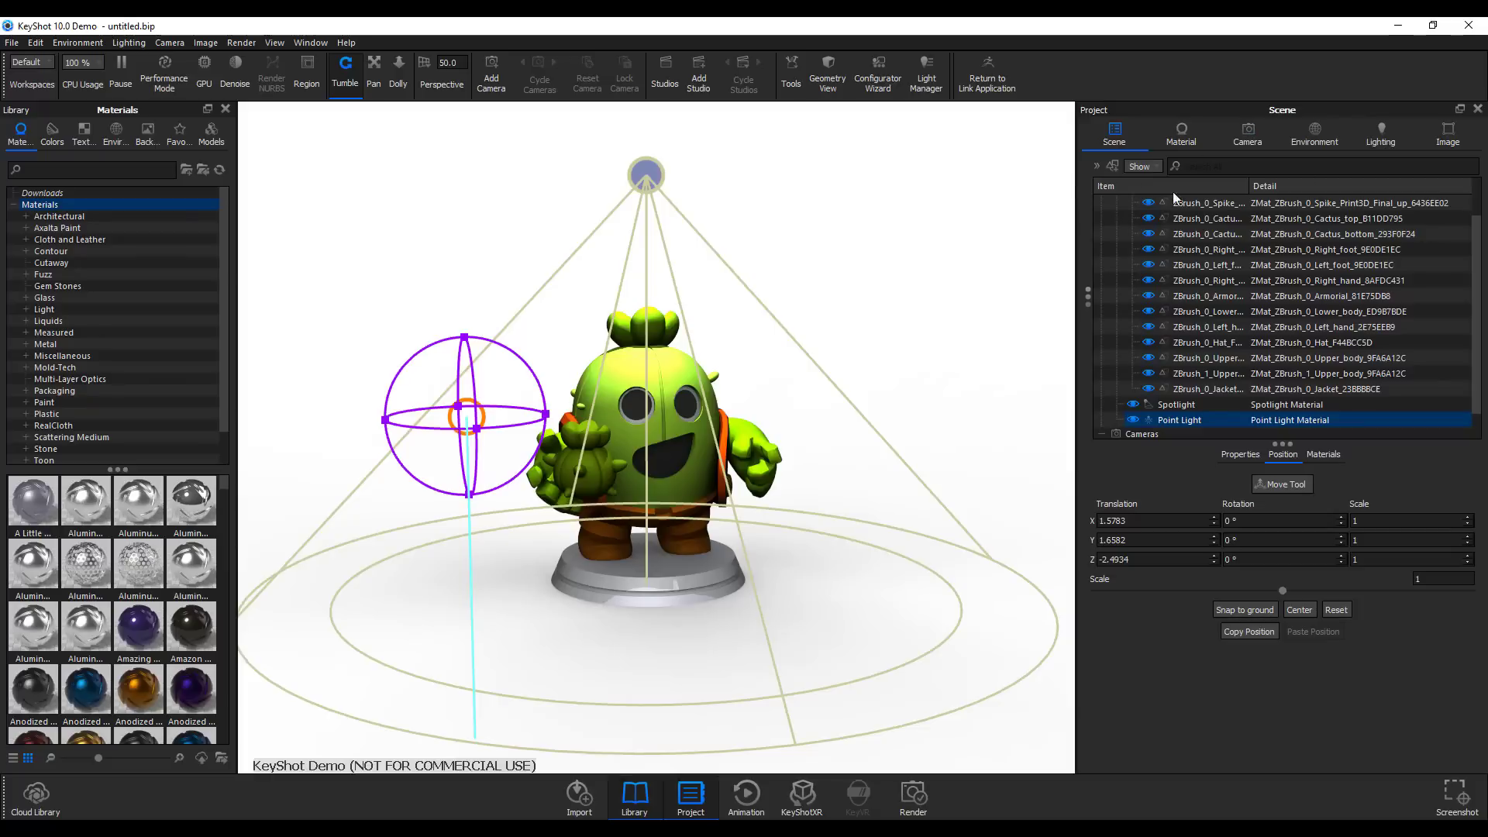
{"action": "left_click", "coordinate": [1183, 139]}
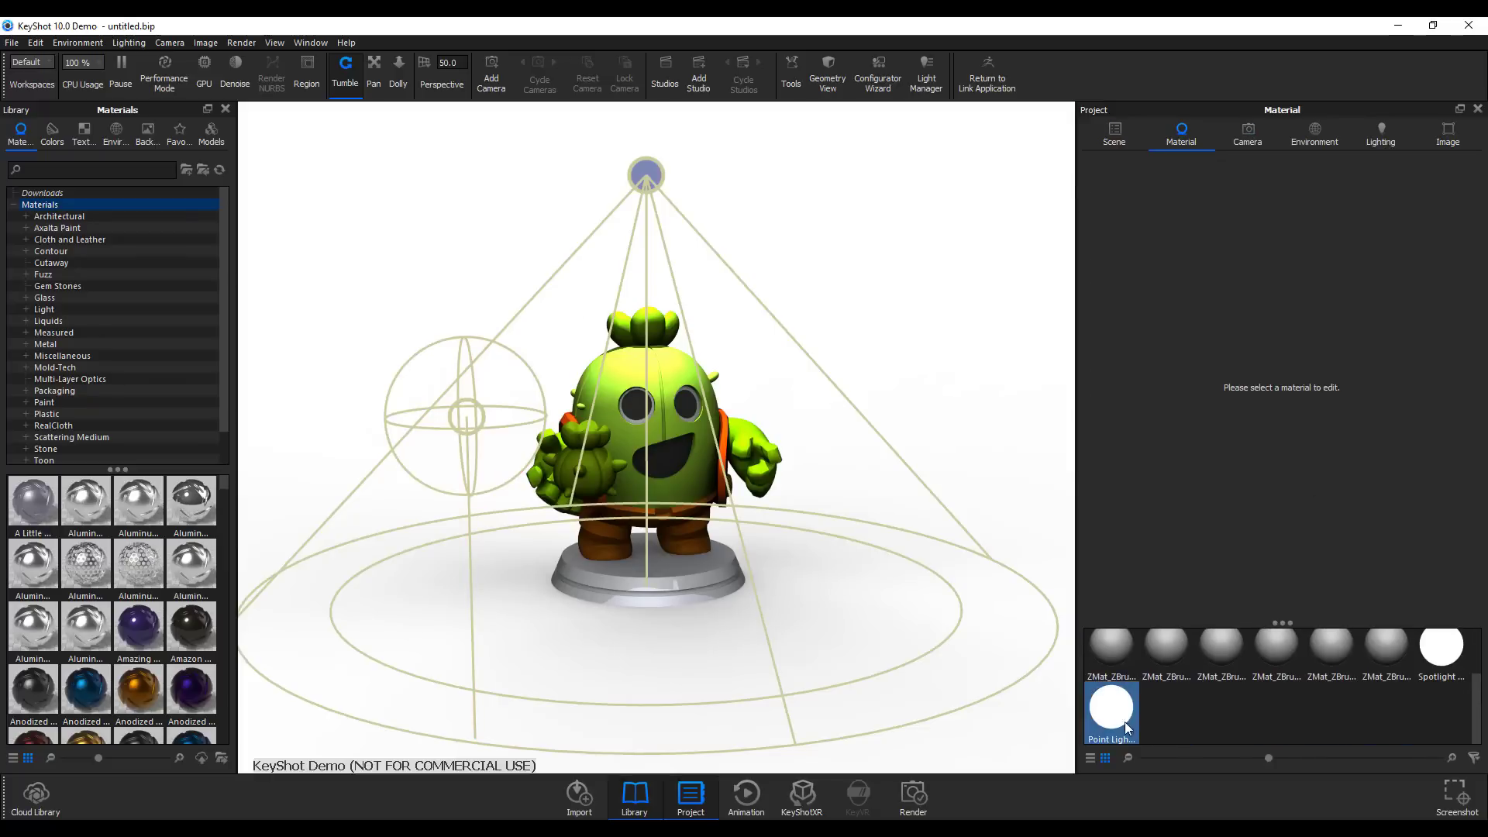
{"action": "left_click", "coordinate": [1125, 724]}
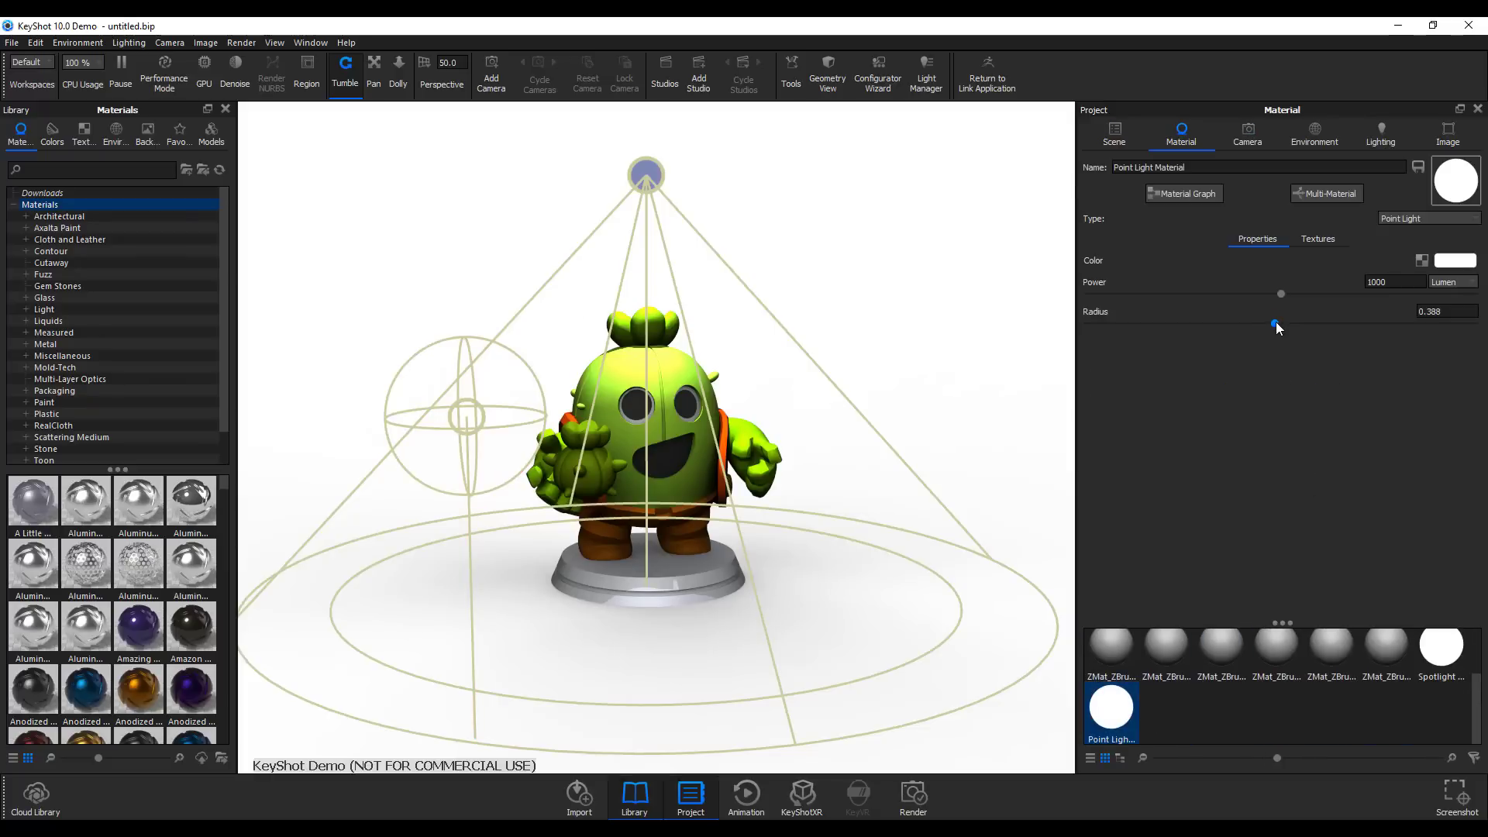
{"action": "left_click_drag", "start_coordinate": [1275, 322], "coordinate": [1288, 323]}
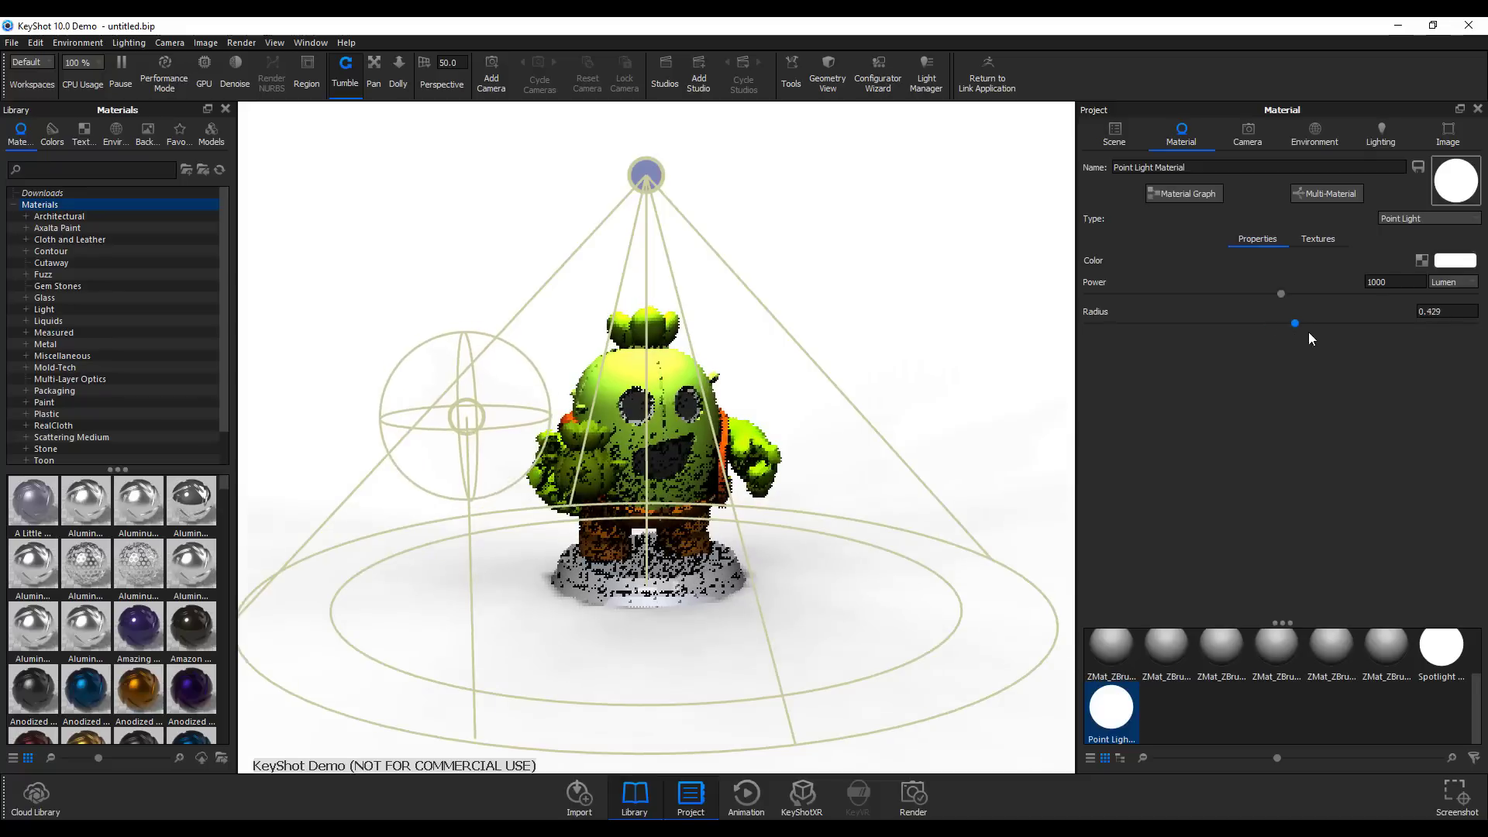
Give the point light a saturated pink-red color and switch its power unit from Lumen to Watt.
{"action": "left_click", "coordinate": [1456, 262]}
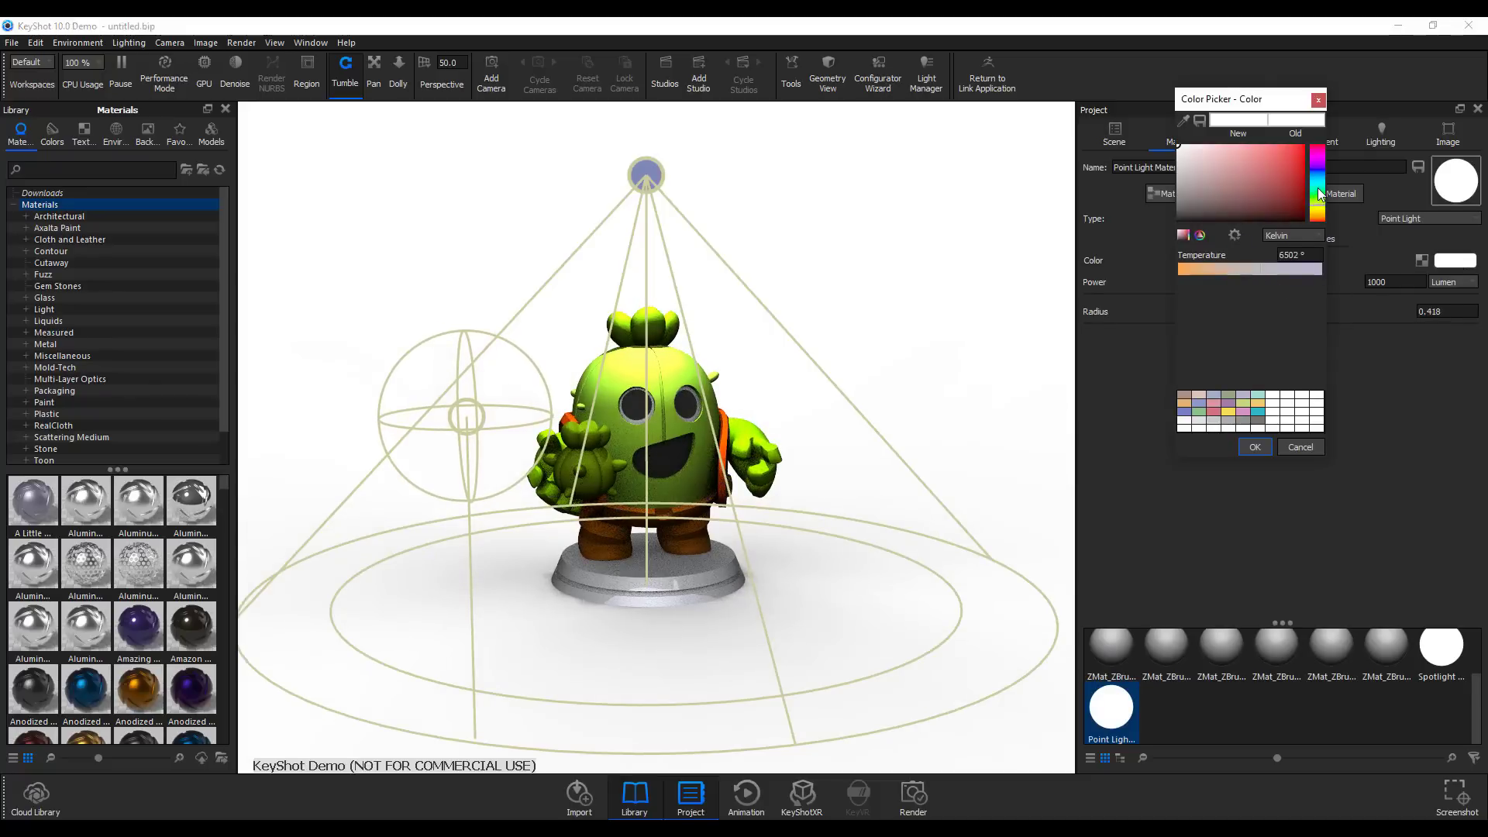
{"action": "mouse_move", "coordinate": [1317, 188]}
{"action": "left_mouse_down"}
{"action": "mouse_move", "coordinate": [1317, 147]}
{"action": "mouse_move", "coordinate": [1303, 145]}
{"action": "left_mouse_up"}
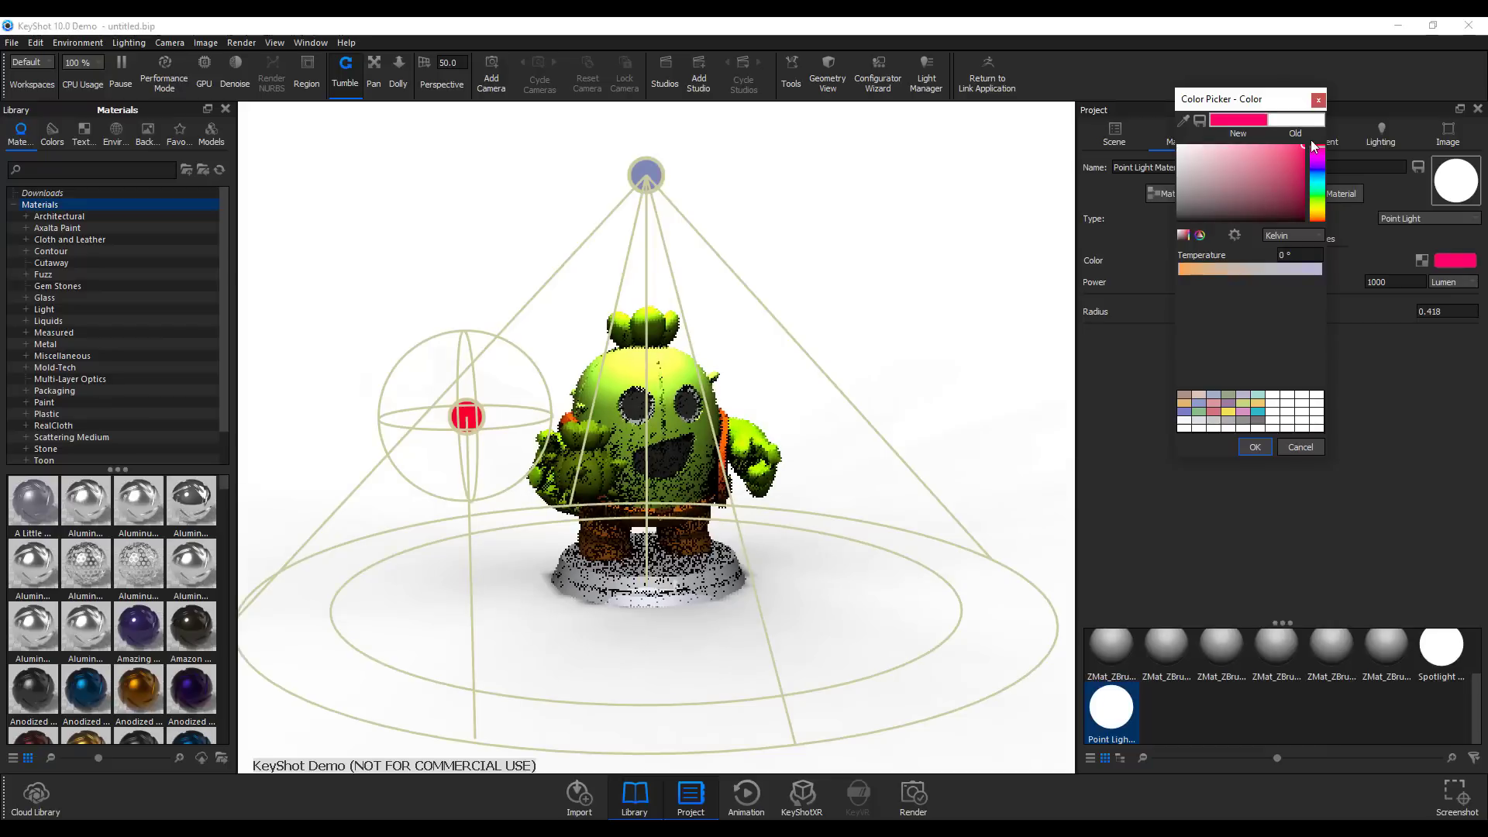
{"action": "left_click", "coordinate": [1254, 448]}
{"action": "left_click", "coordinate": [1449, 282]}
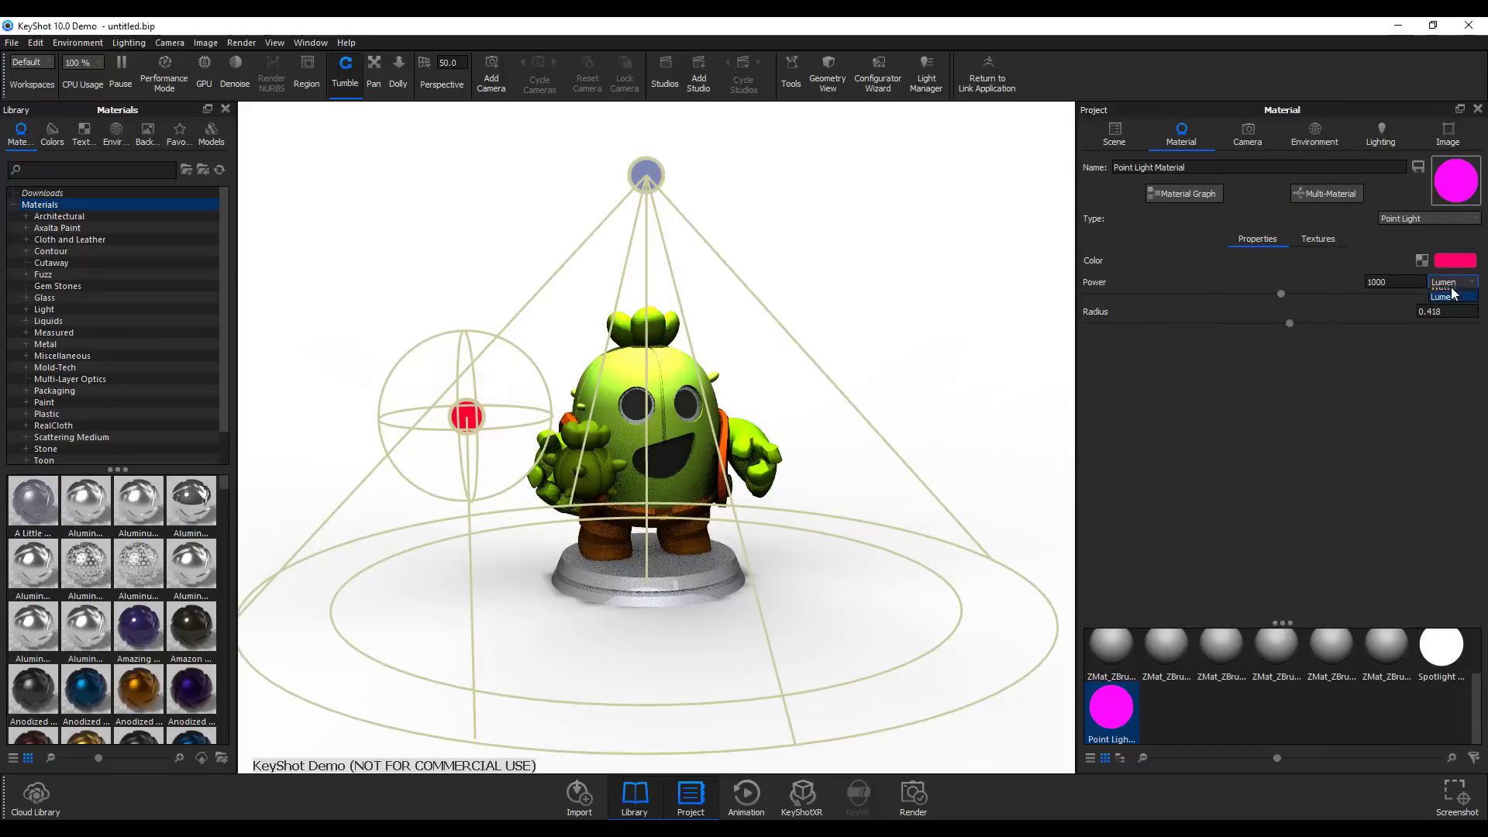
{"action": "left_click", "coordinate": [1441, 295]}
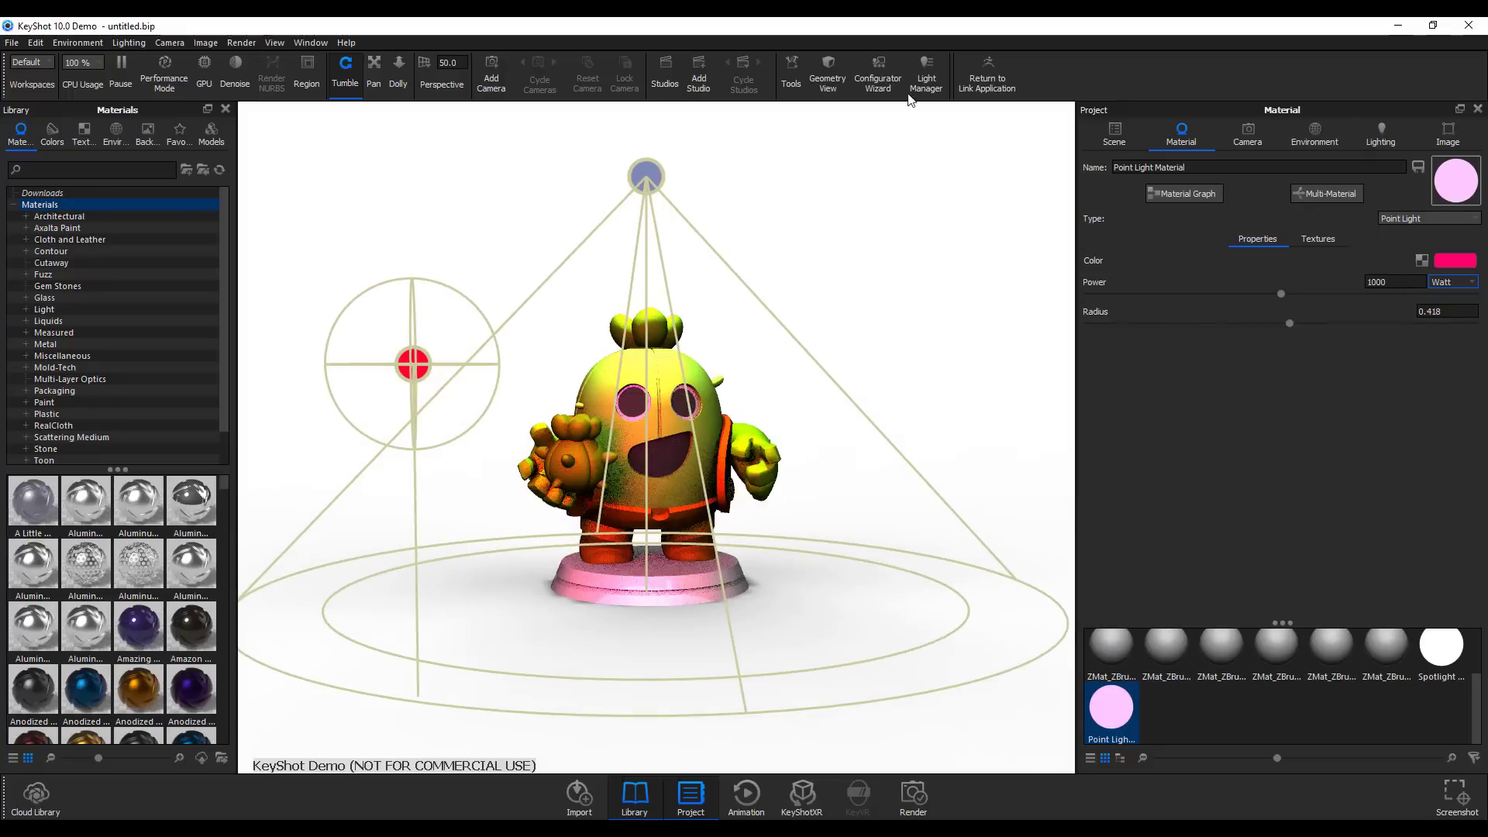
In the Light Manager, set the spotlight's radius to about 2.675 and lower the environment brightness to 0.3.
{"action": "left_click", "coordinate": [924, 76]}
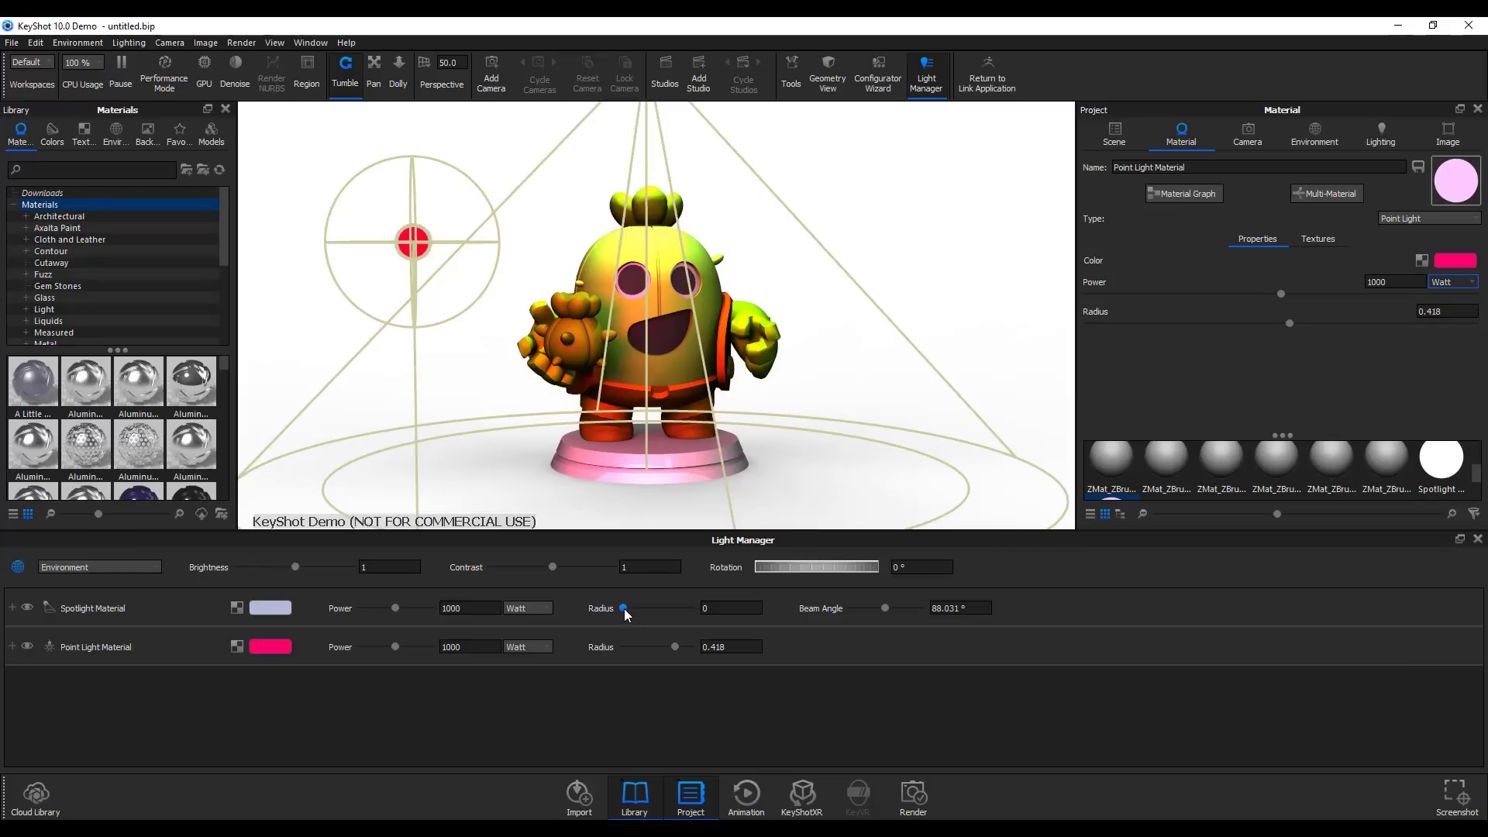
{"action": "left_click_drag", "start_coordinate": [625, 614], "coordinate": [657, 624]}
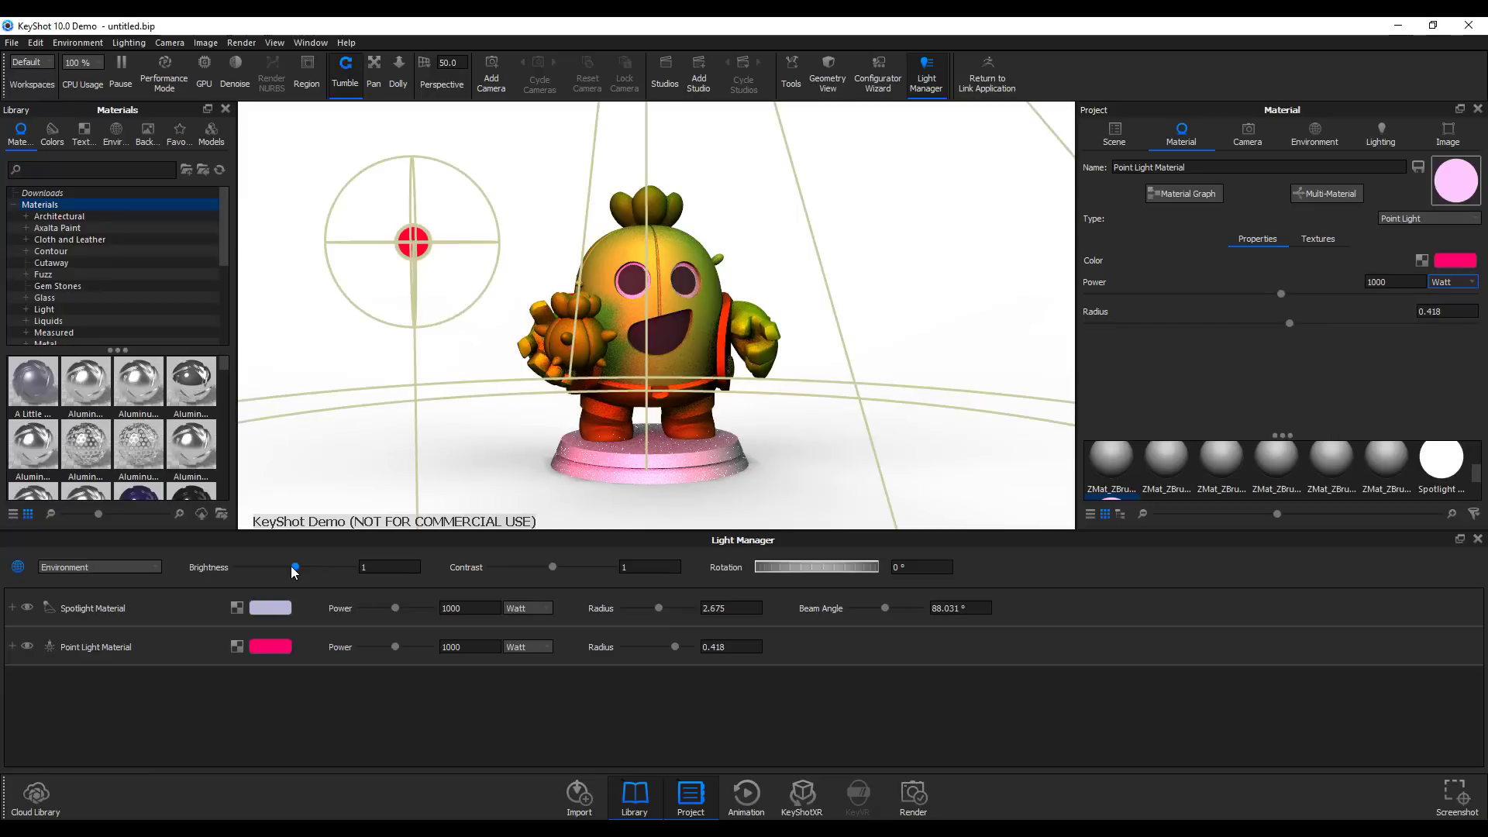
{"action": "left_click_drag", "start_coordinate": [291, 567], "coordinate": [254, 567]}
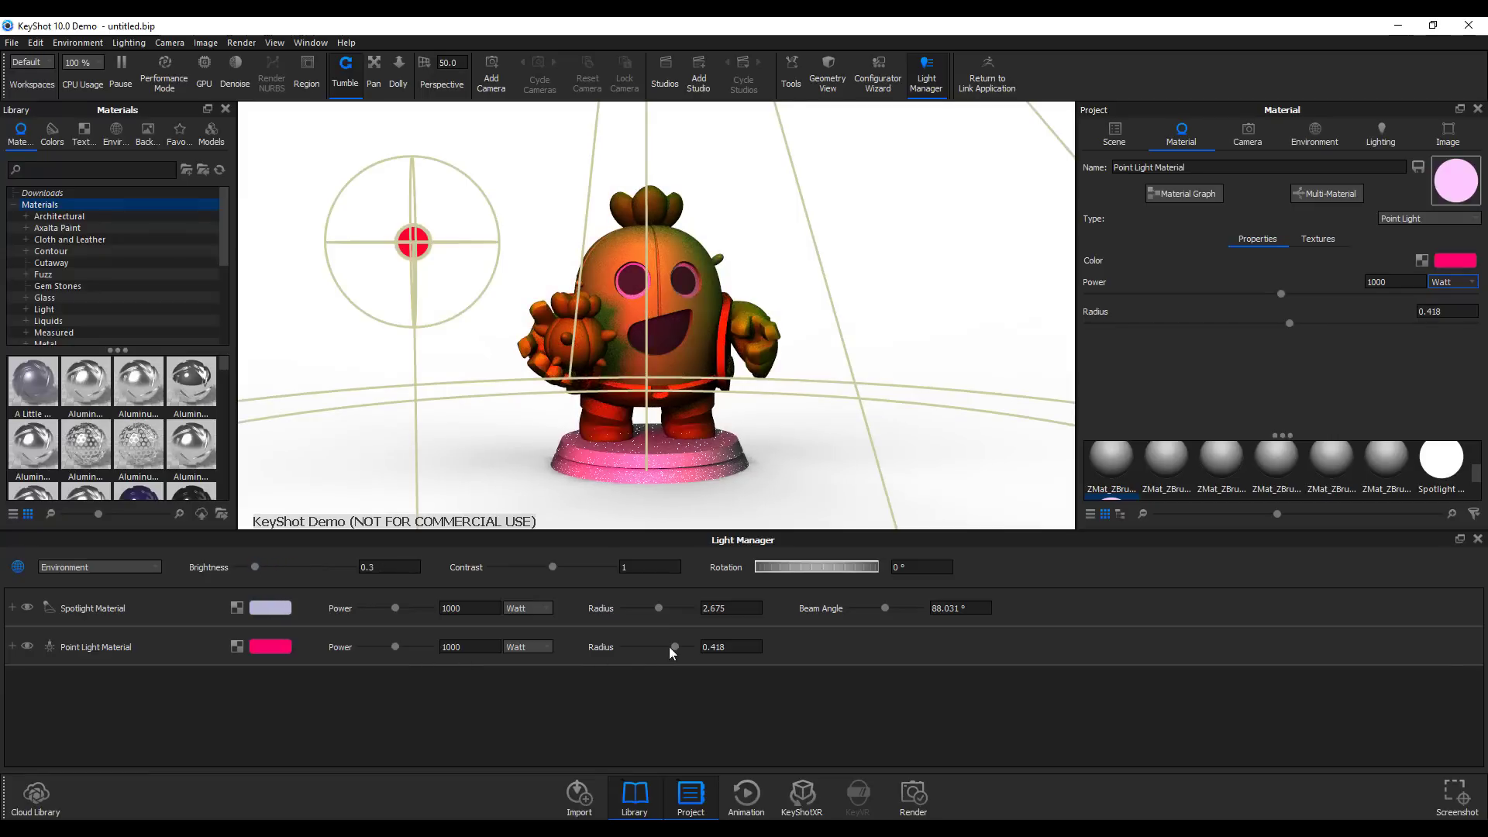
Change the point light's color in the Light Manager to a warm orange temperature of about 3669 Kelvin.
{"action": "left_click", "coordinate": [273, 643]}
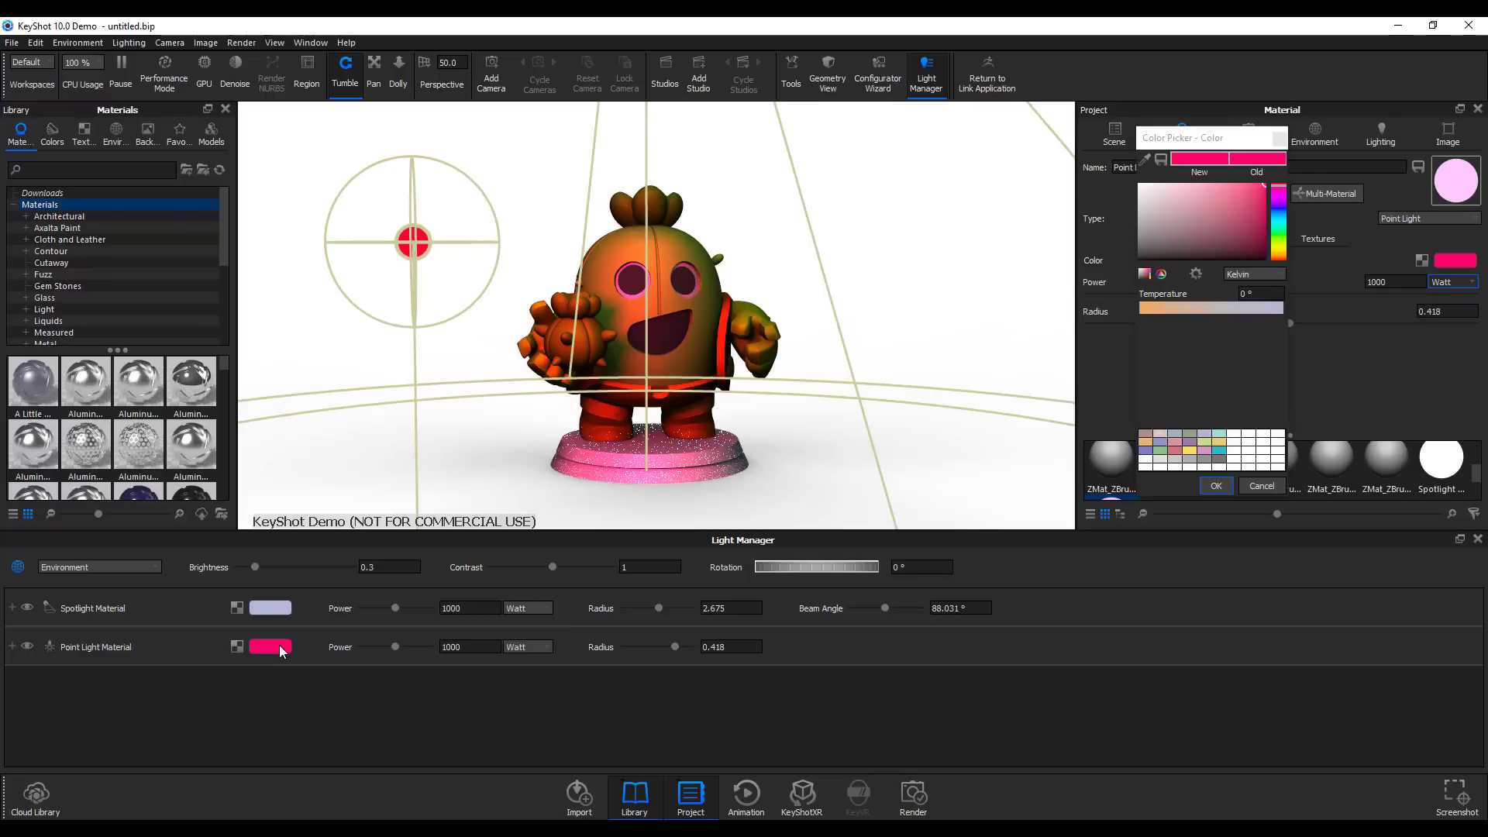
{"action": "left_click_drag", "start_coordinate": [1183, 142], "coordinate": [571, 359]}
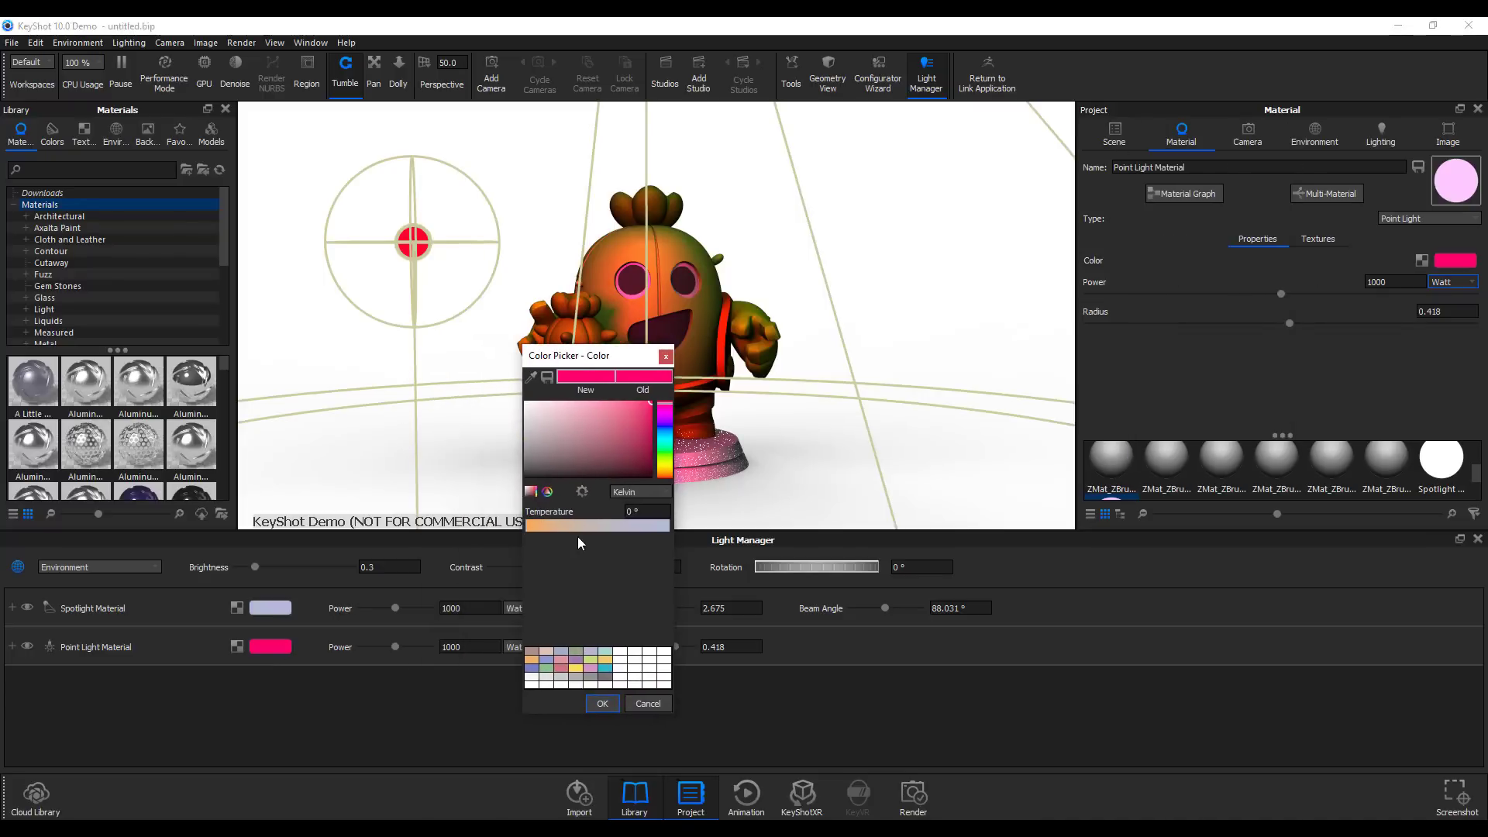
{"action": "left_click", "coordinate": [535, 526]}
{"action": "left_click_drag", "start_coordinate": [533, 525], "coordinate": [601, 527]}
{"action": "left_click", "coordinate": [602, 702]}
Change the spotlight's color in the Light Manager to a medium blue.
{"action": "left_click", "coordinate": [272, 609]}
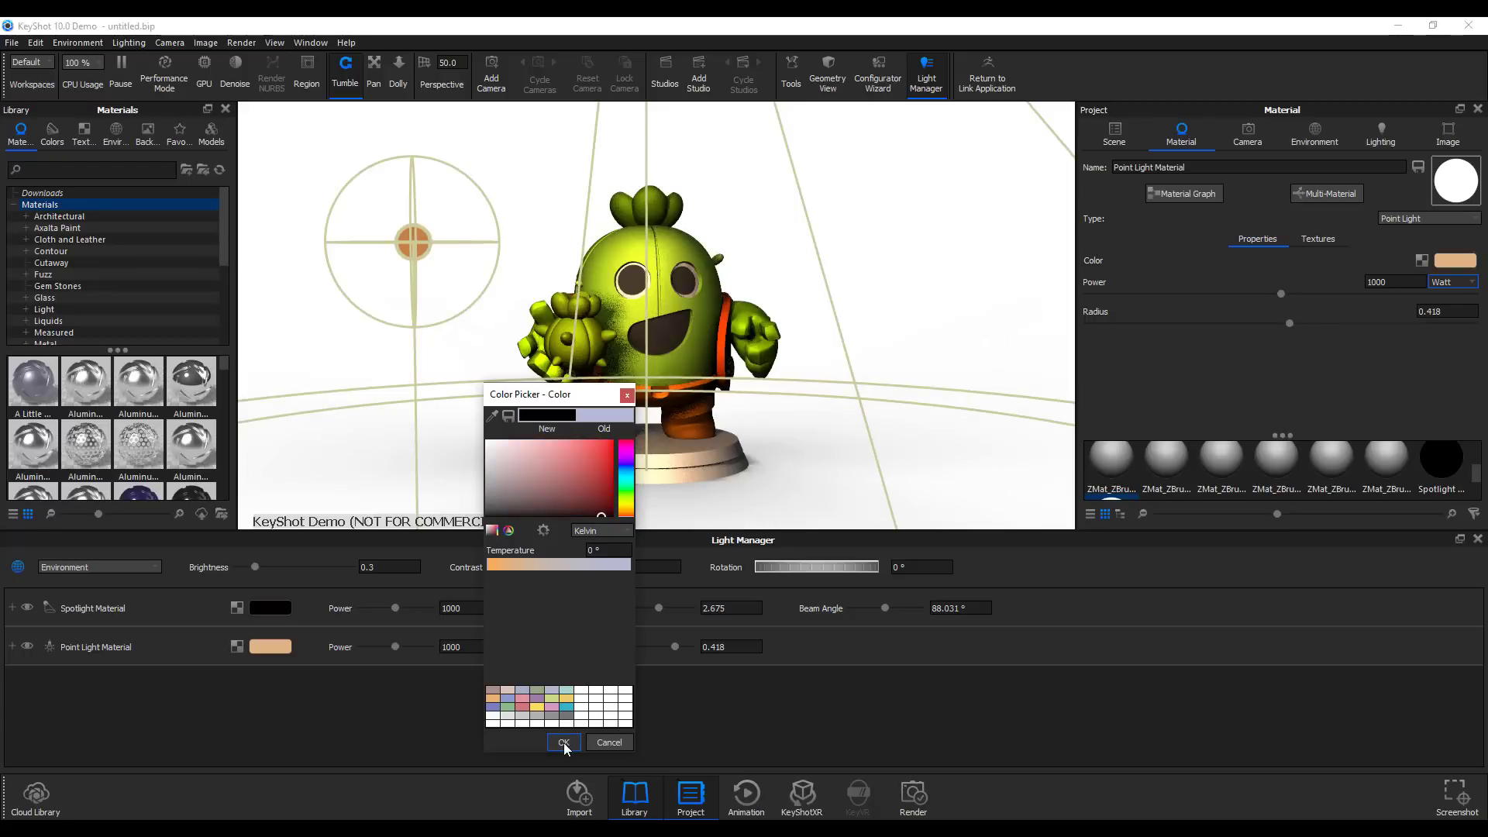
{"action": "left_click_drag", "start_coordinate": [604, 449], "coordinate": [617, 425]}
{"action": "left_click_drag", "start_coordinate": [555, 568], "coordinate": [657, 564]}
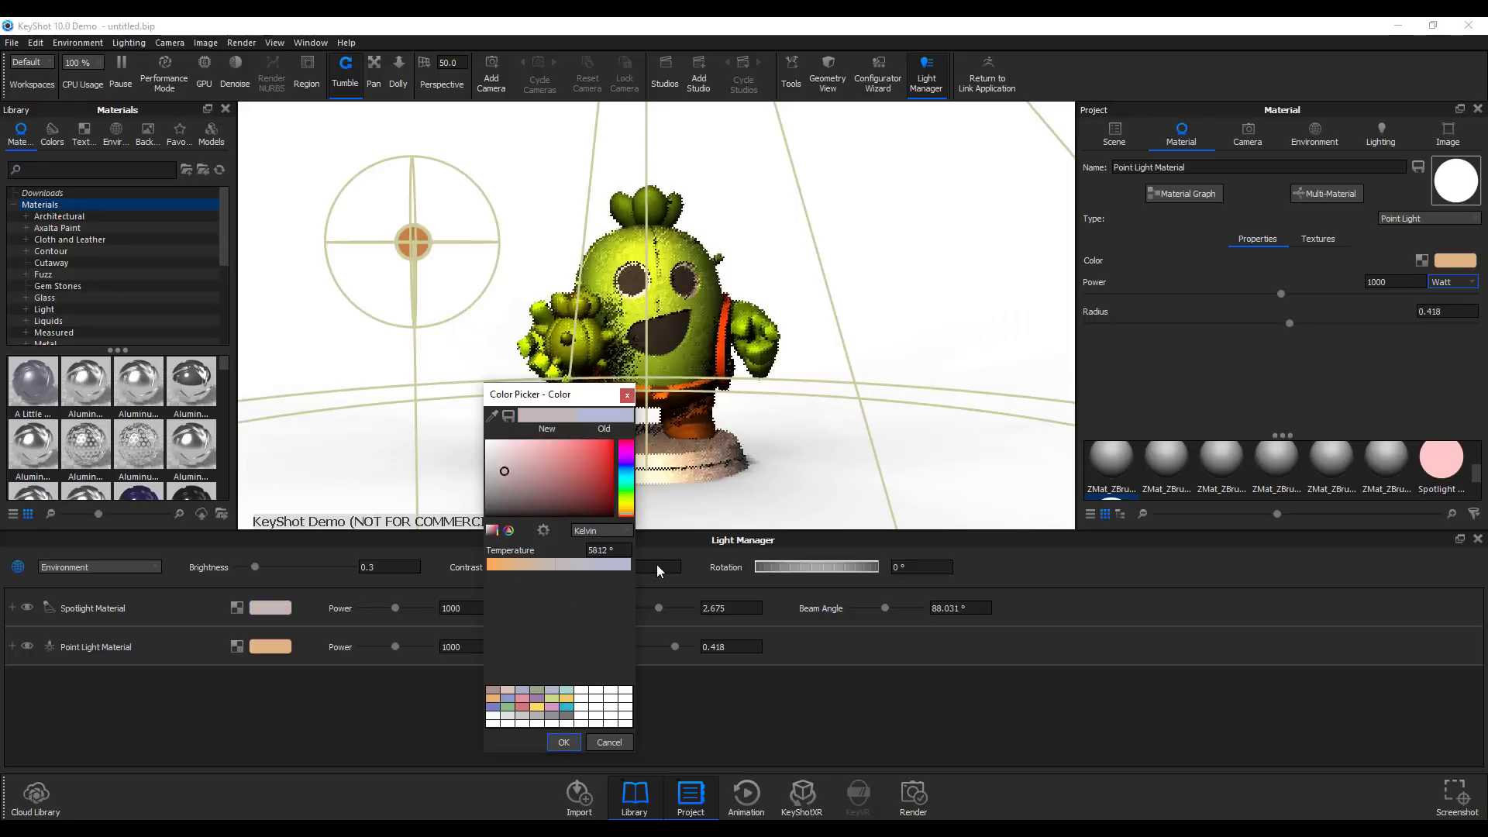
{"action": "left_click", "coordinate": [592, 458]}
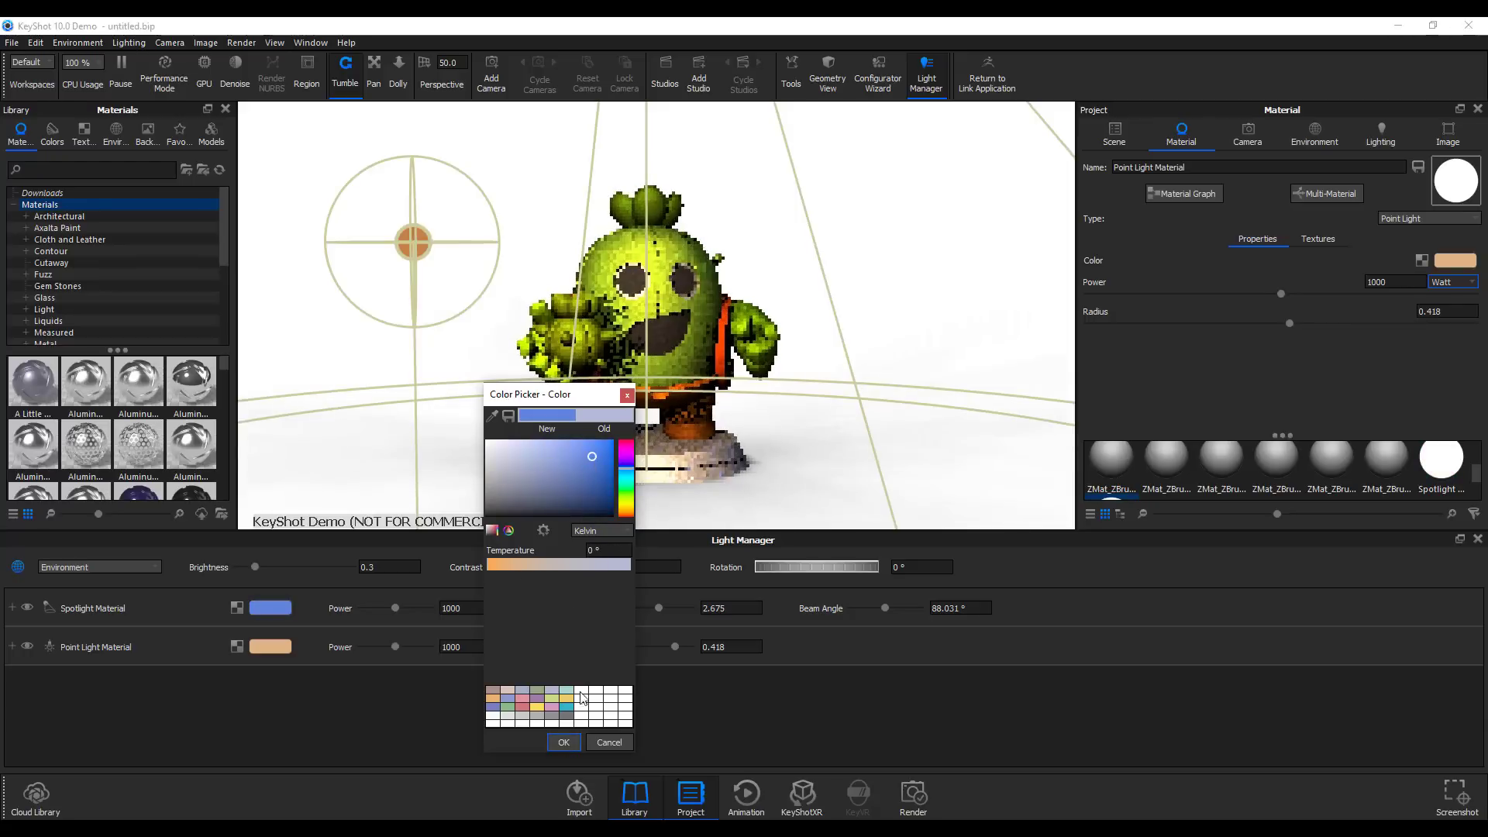
{"action": "left_click", "coordinate": [563, 742]}
Set the point light's color to a cool temperature of about 7581 Kelvin.
{"action": "left_click", "coordinate": [277, 648]}
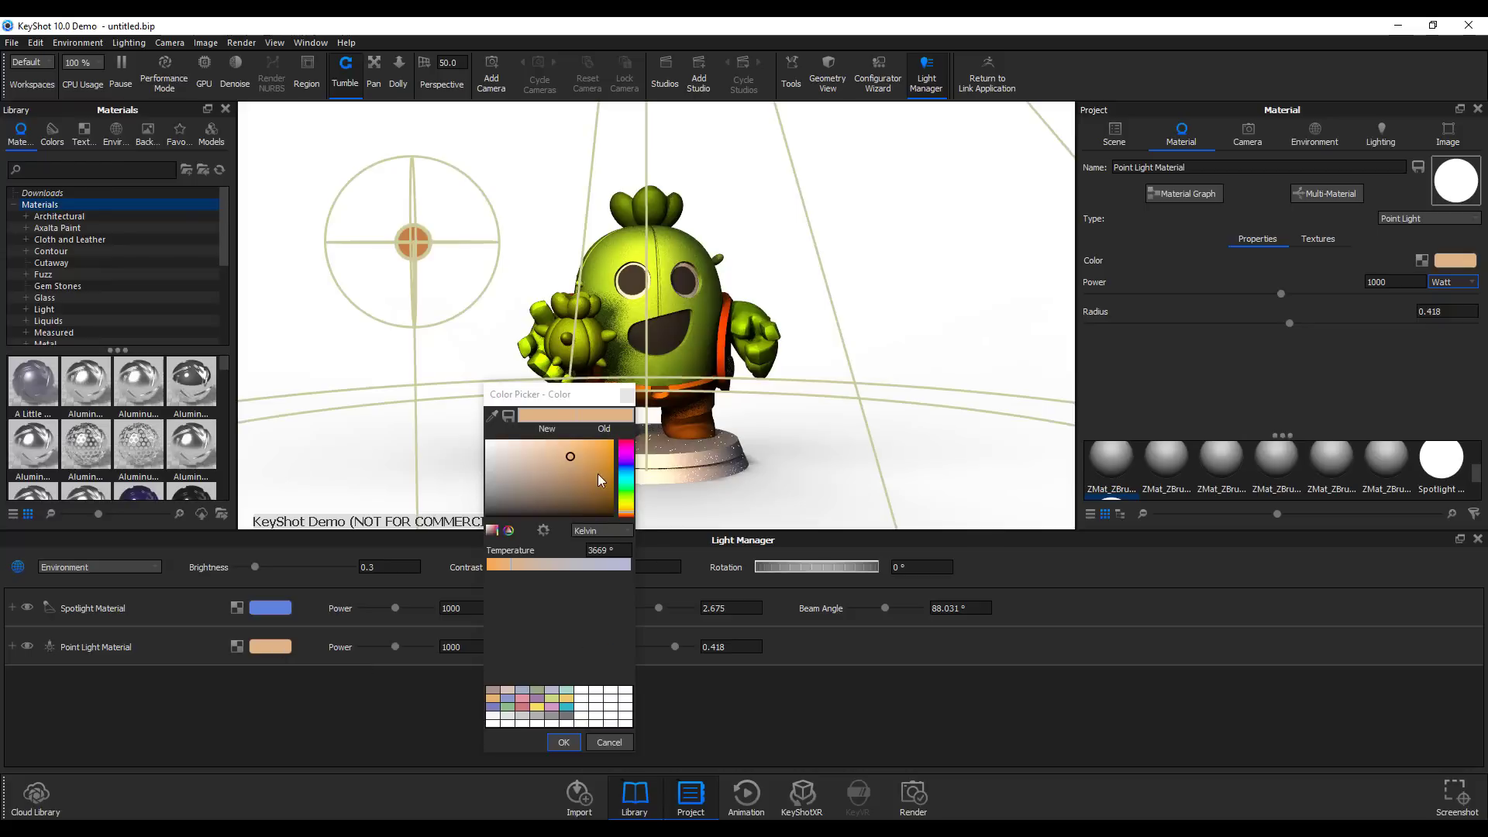
{"action": "left_click_drag", "start_coordinate": [511, 569], "coordinate": [592, 566]}
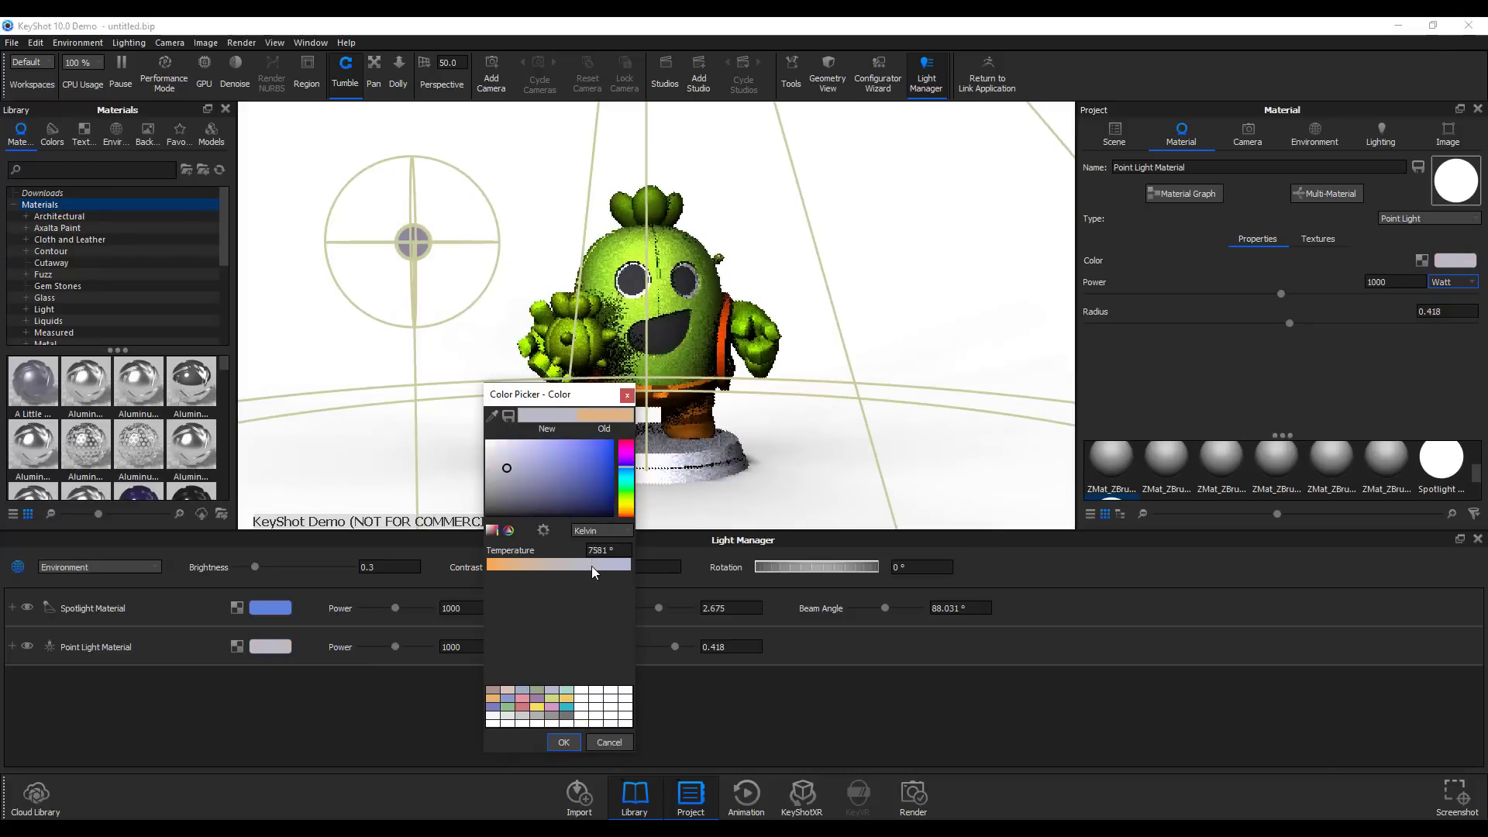
{"action": "left_click", "coordinate": [563, 743]}
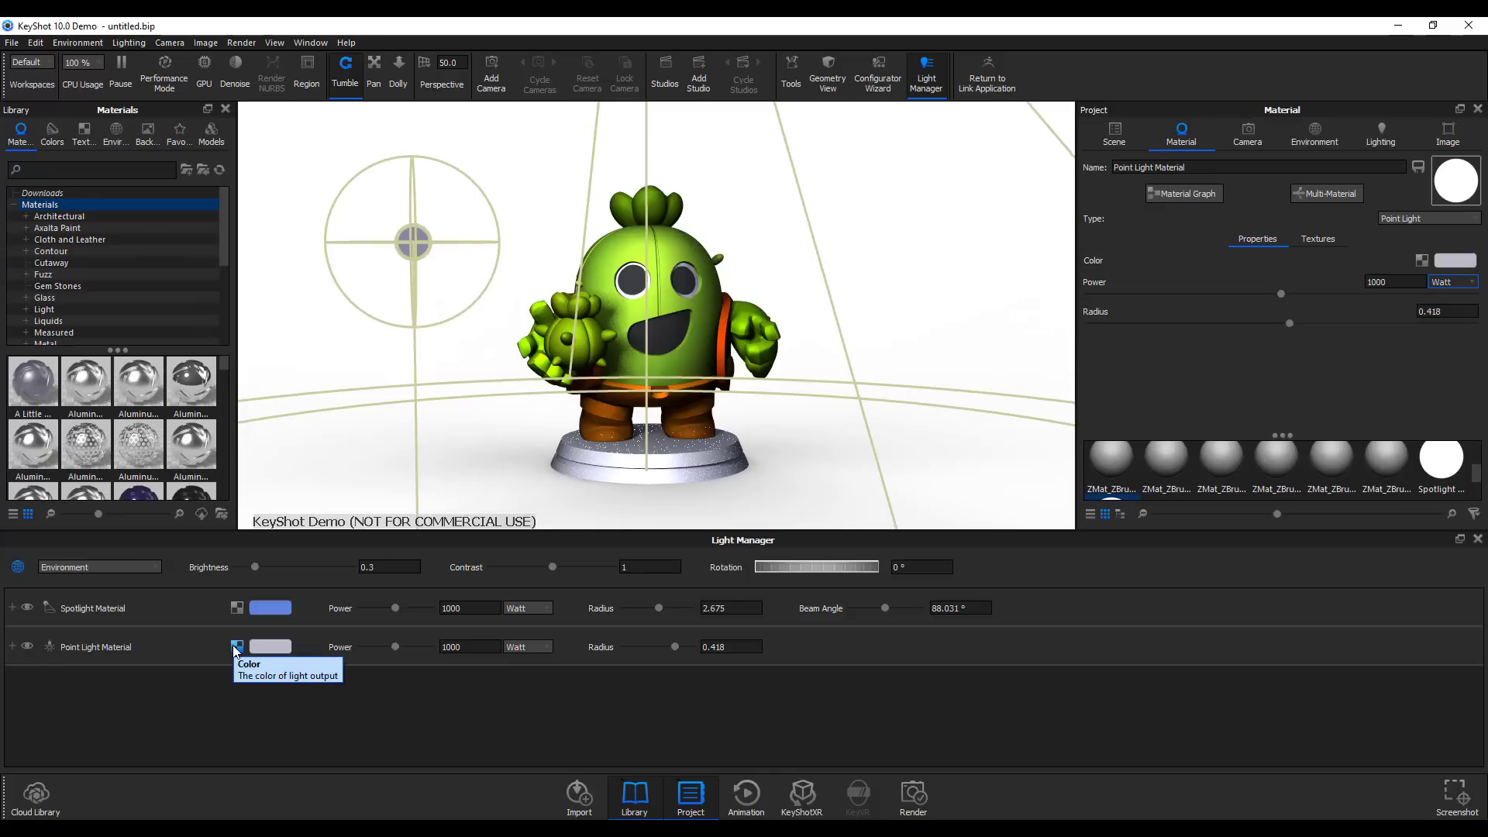
Select the point light listed under its material in the Light Manager and rotate the environment to about 15°.
{"action": "left_click", "coordinate": [12, 647]}
{"action": "left_click", "coordinate": [32, 679]}
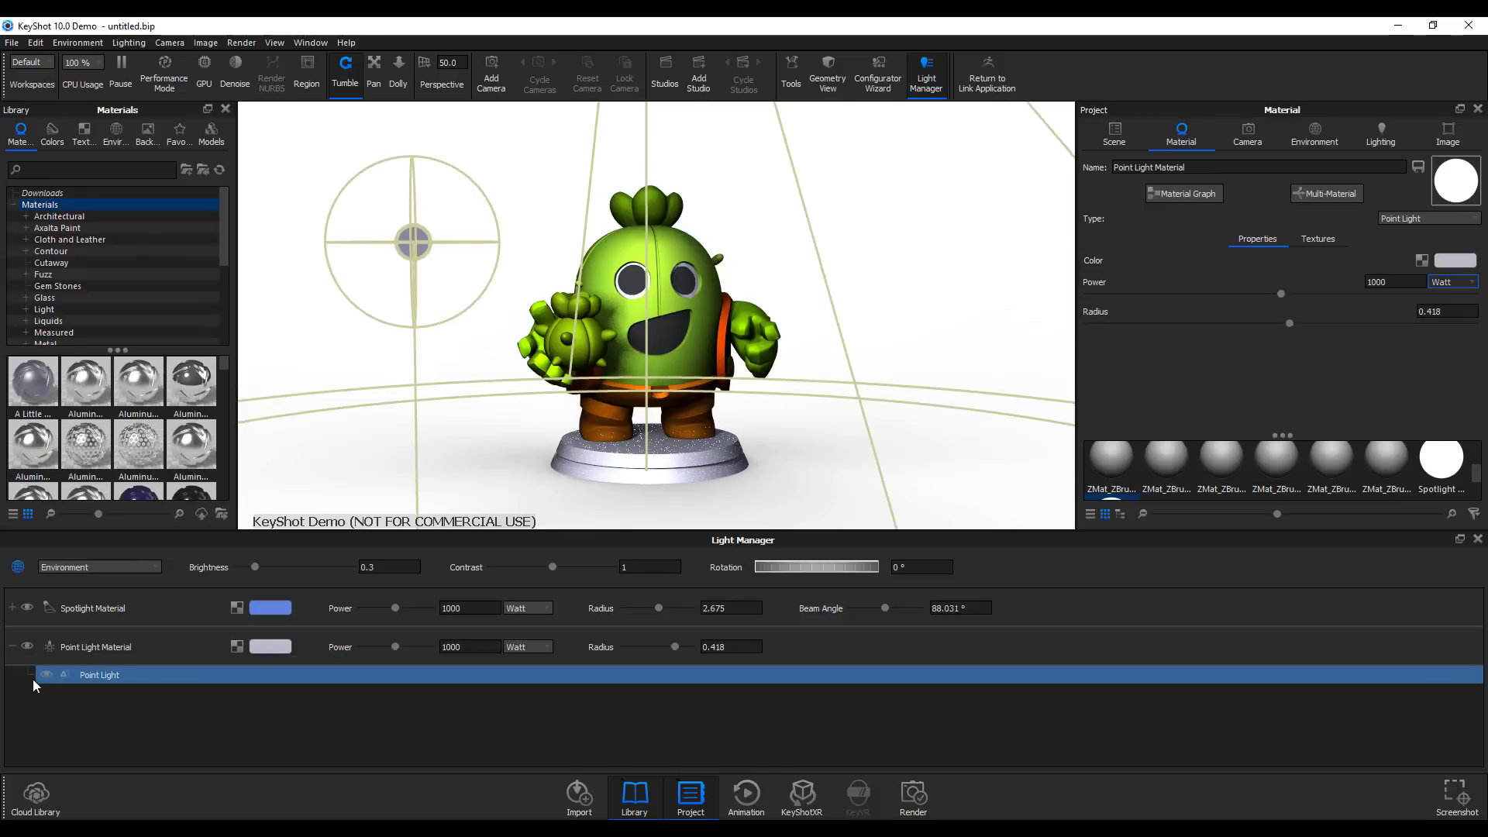
{"action": "left_click", "coordinate": [97, 676]}
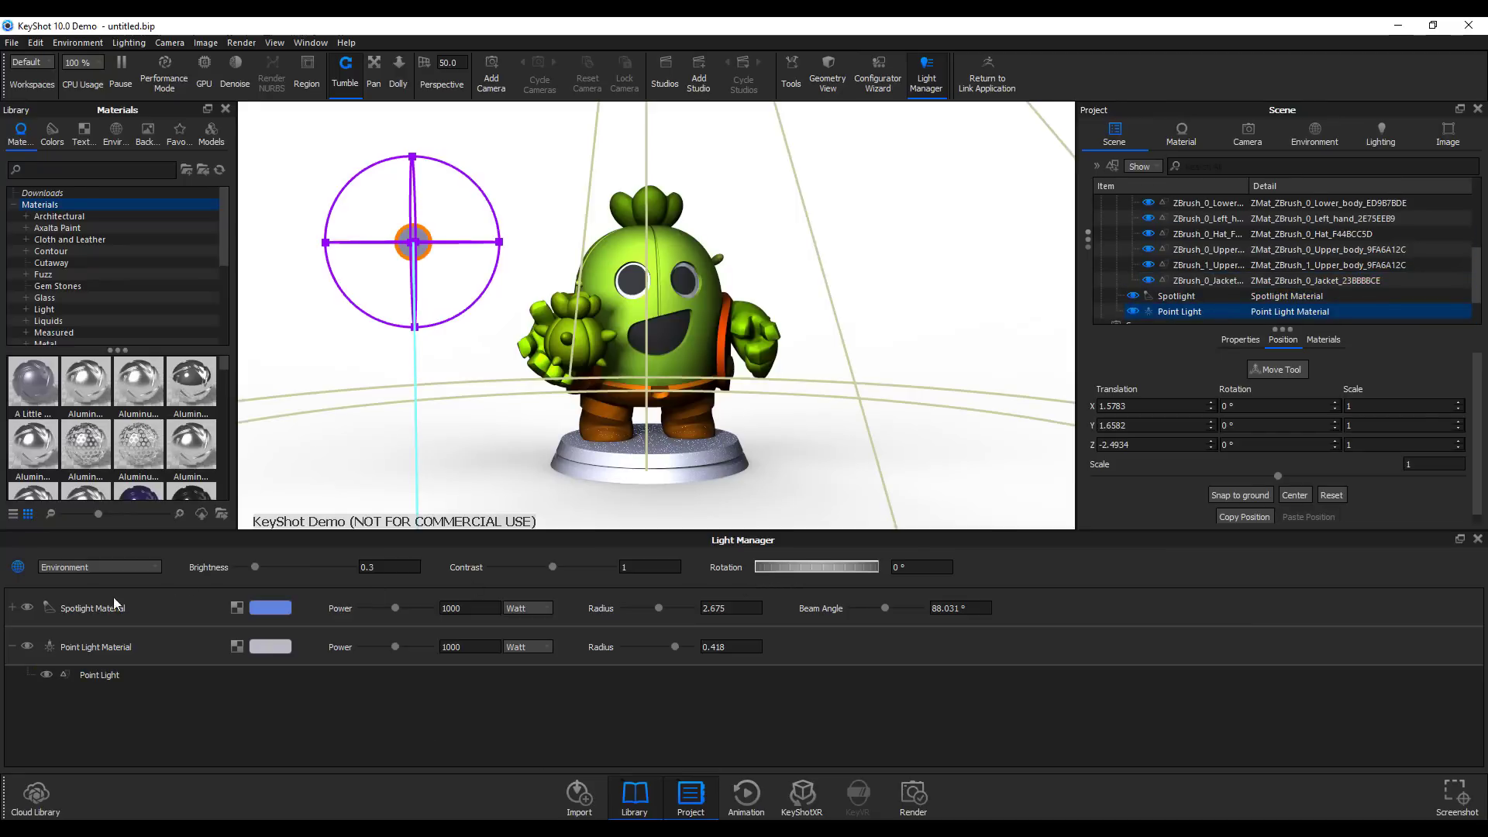
{"action": "mouse_move", "coordinate": [779, 565]}
{"action": "left_mouse_down"}
{"action": "mouse_move", "coordinate": [872, 570]}
{"action": "mouse_move", "coordinate": [735, 579]}
{"action": "mouse_move", "coordinate": [848, 566]}
{"action": "mouse_move", "coordinate": [746, 563]}
{"action": "mouse_move", "coordinate": [766, 570]}
{"action": "left_mouse_up"}
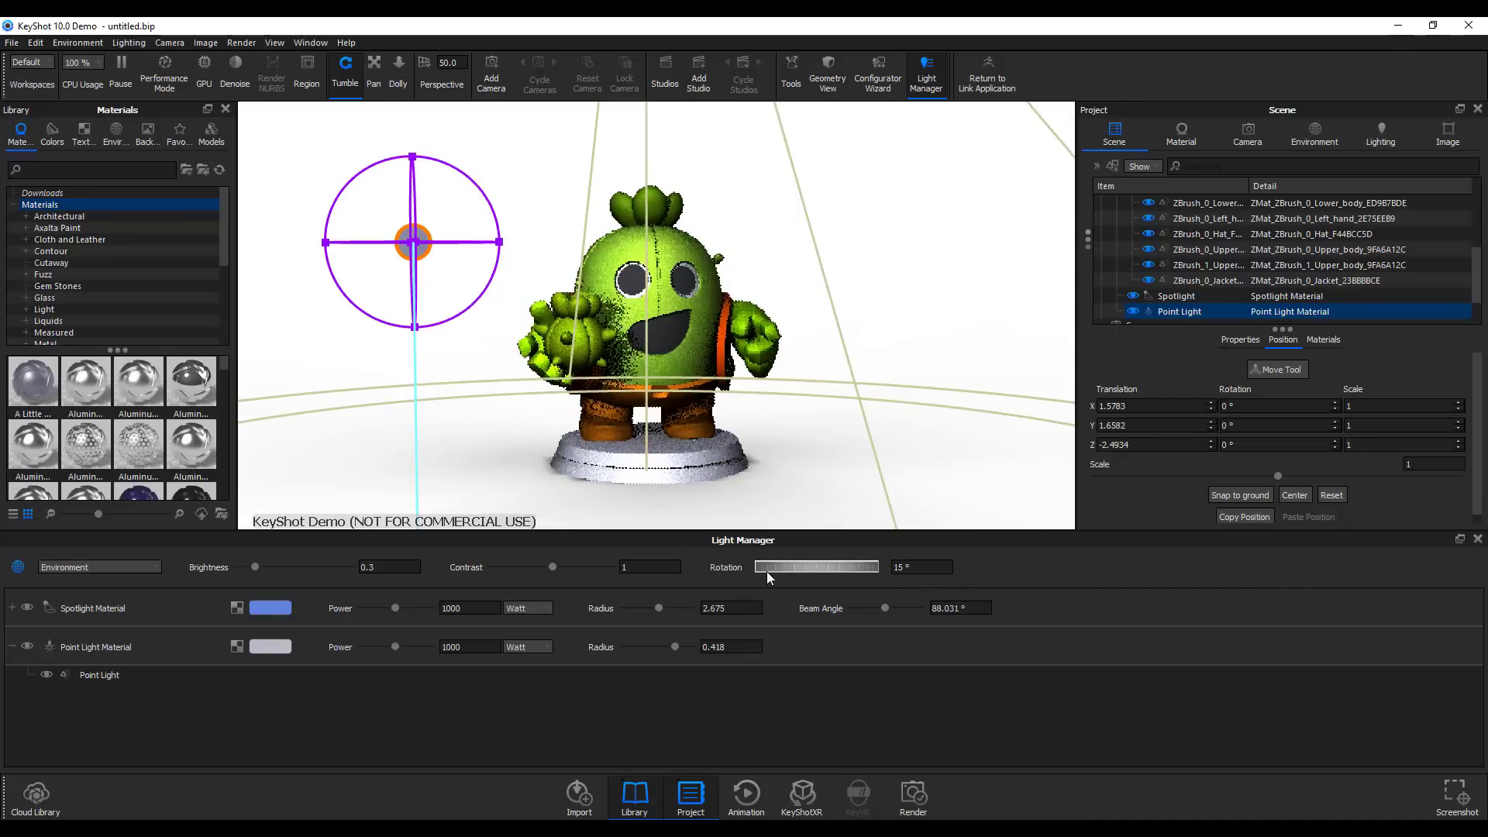
Apply the hdrmaps-empty-modern-storehouse-3K environment from the library to the scene.
{"action": "left_click", "coordinate": [116, 133]}
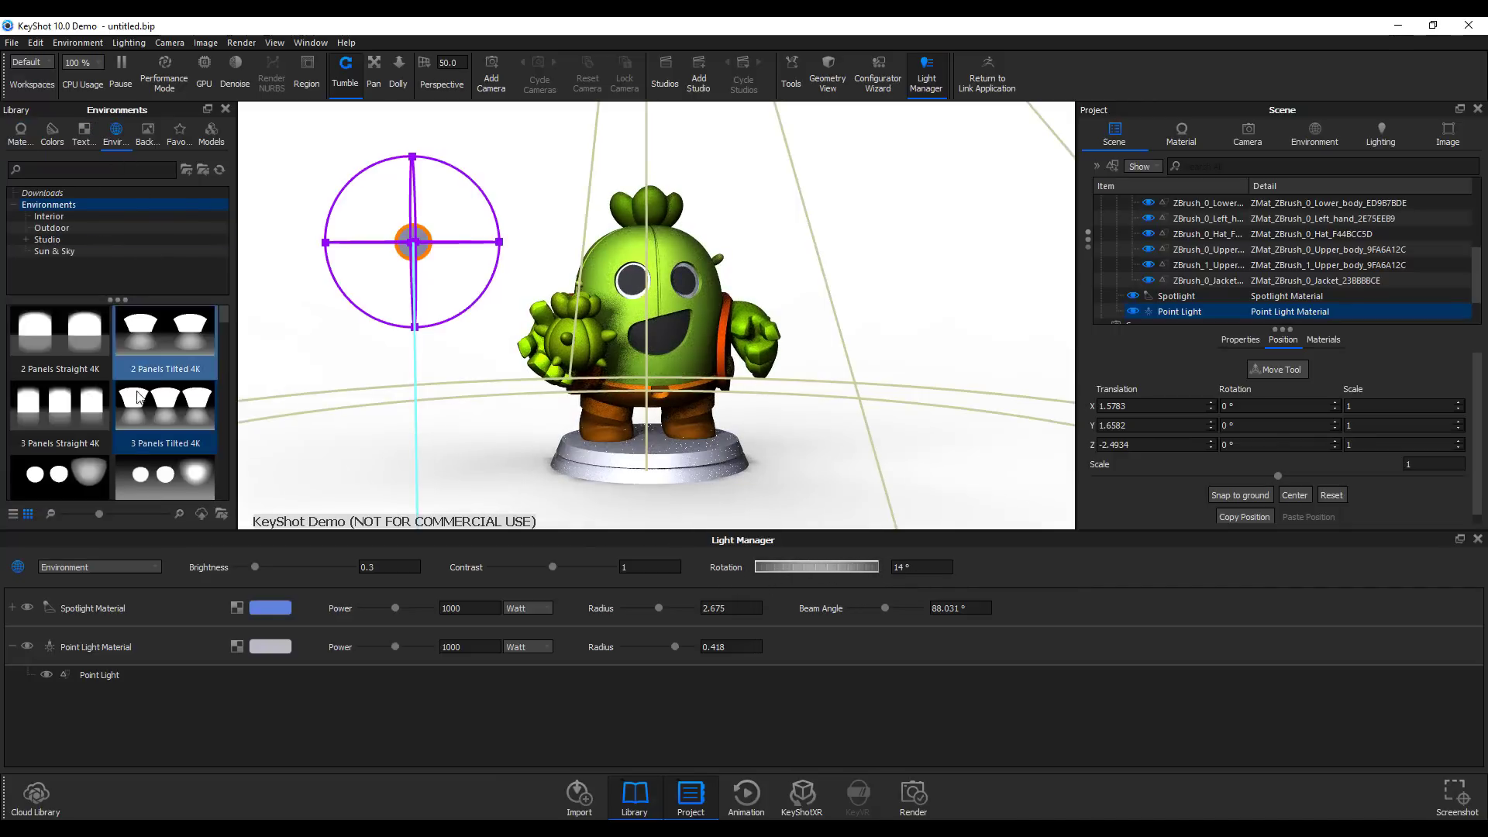
{"action": "scroll", "coordinate": [171, 396], "scroll_direction": "down", "scroll_amount": 5}
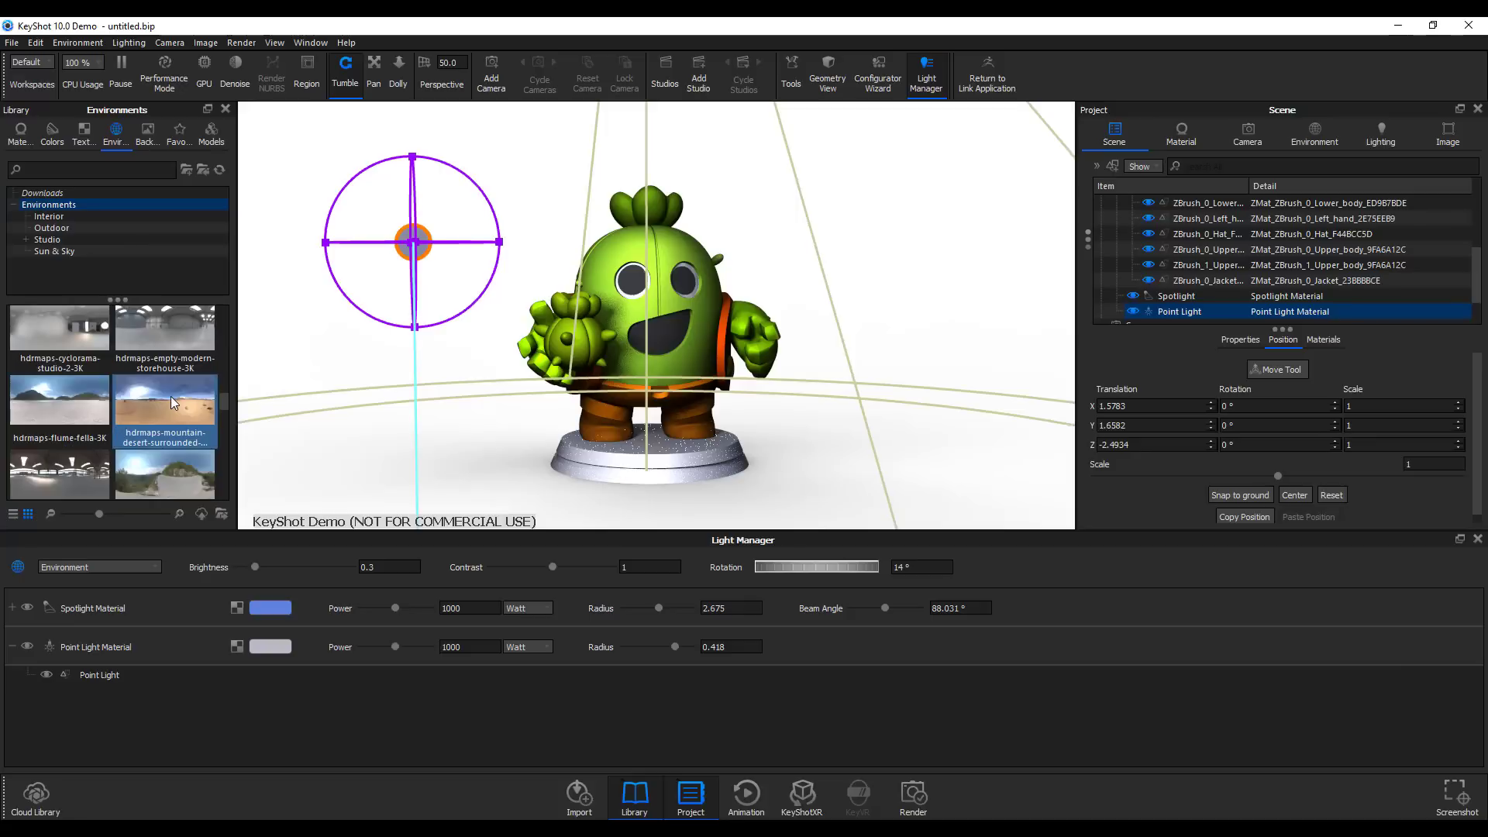
{"action": "double_click", "coordinate": [144, 346]}
{"action": "left_click_drag", "start_coordinate": [144, 346], "coordinate": [547, 347]}
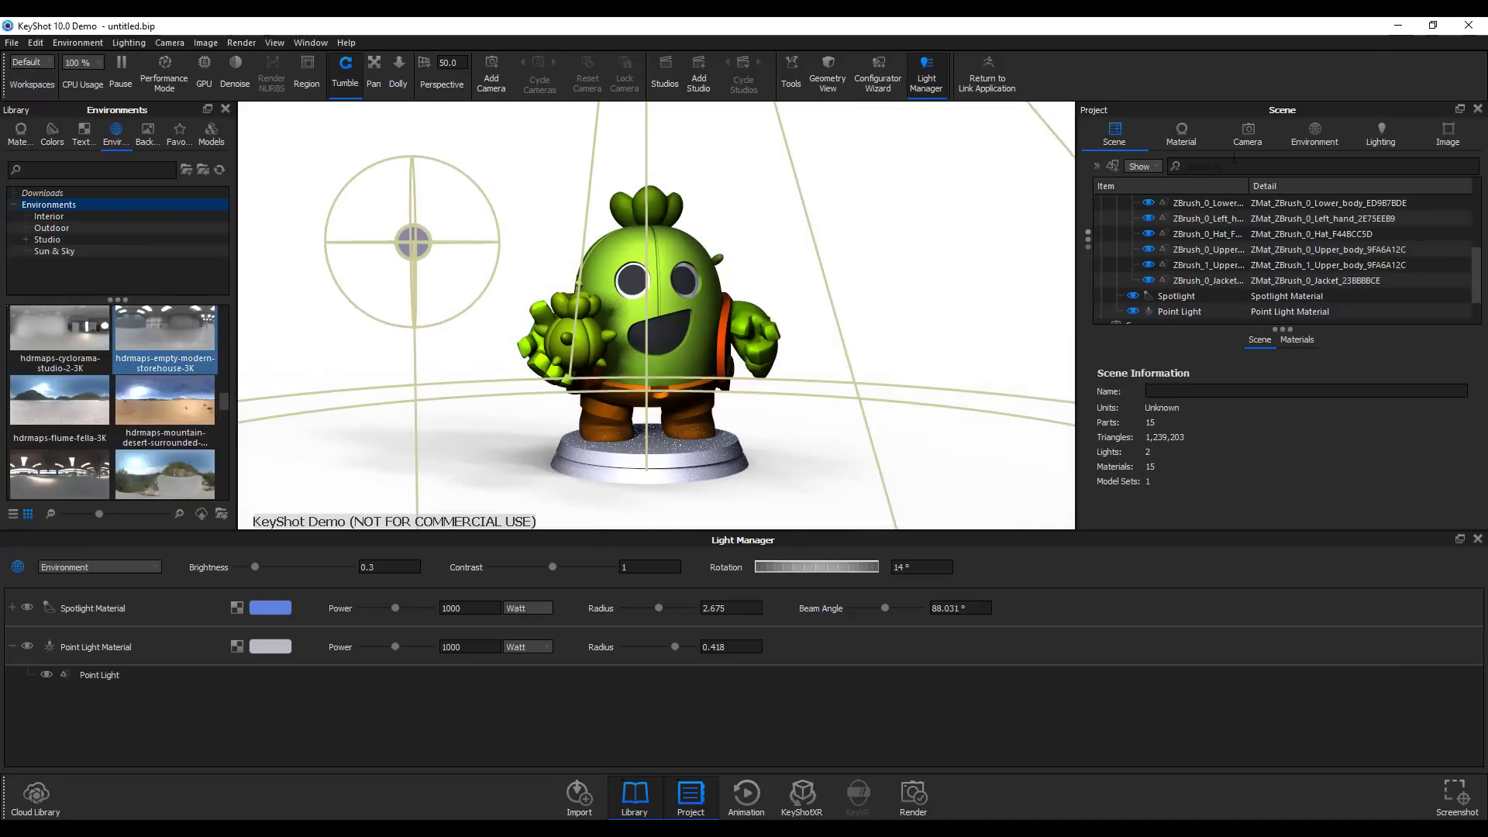
Switch the background from a solid color to the lighting environment and return to the scene list.
{"action": "left_click", "coordinate": [1314, 134]}
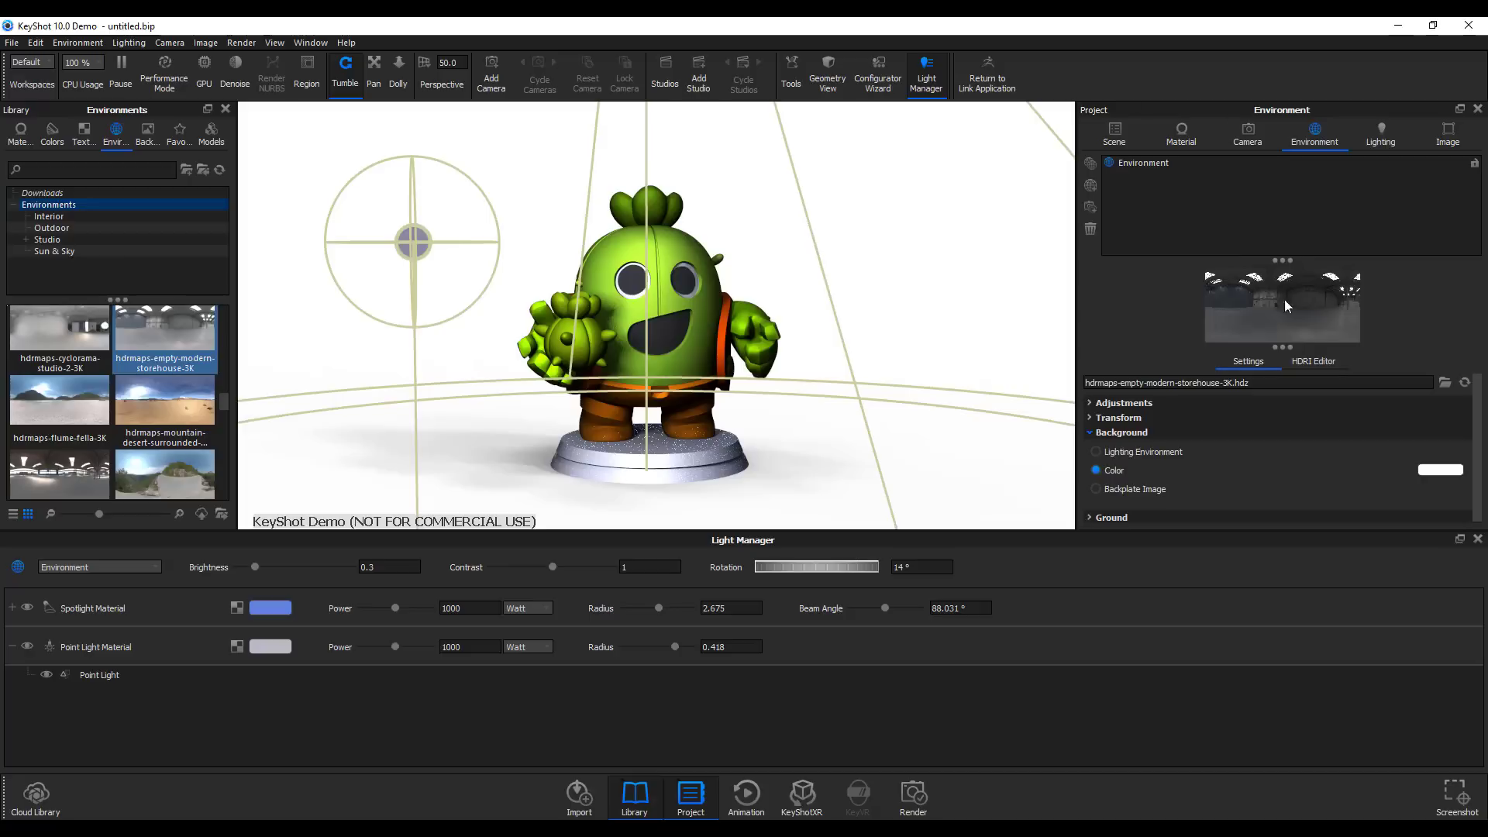
{"action": "left_click", "coordinate": [1133, 453]}
{"action": "left_click", "coordinate": [1114, 133]}
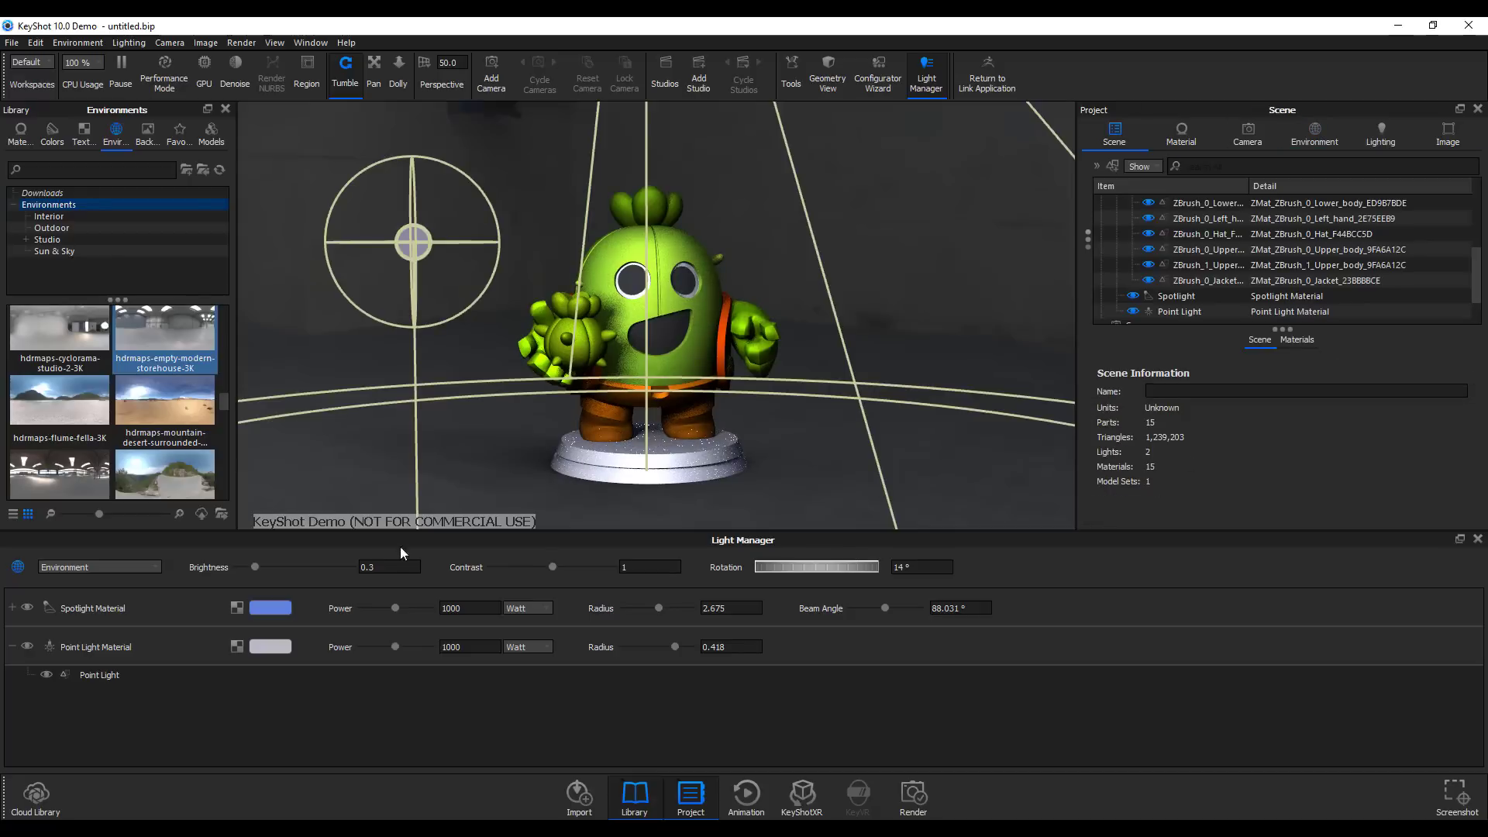
Set the environment's brightness to about 0.912 and rotate it to about 322.5°, using both the Light Manager and the environment's transform settings.
{"action": "left_click_drag", "start_coordinate": [255, 566], "coordinate": [289, 568]}
{"action": "left_click_drag", "start_coordinate": [805, 574], "coordinate": [989, 574]}
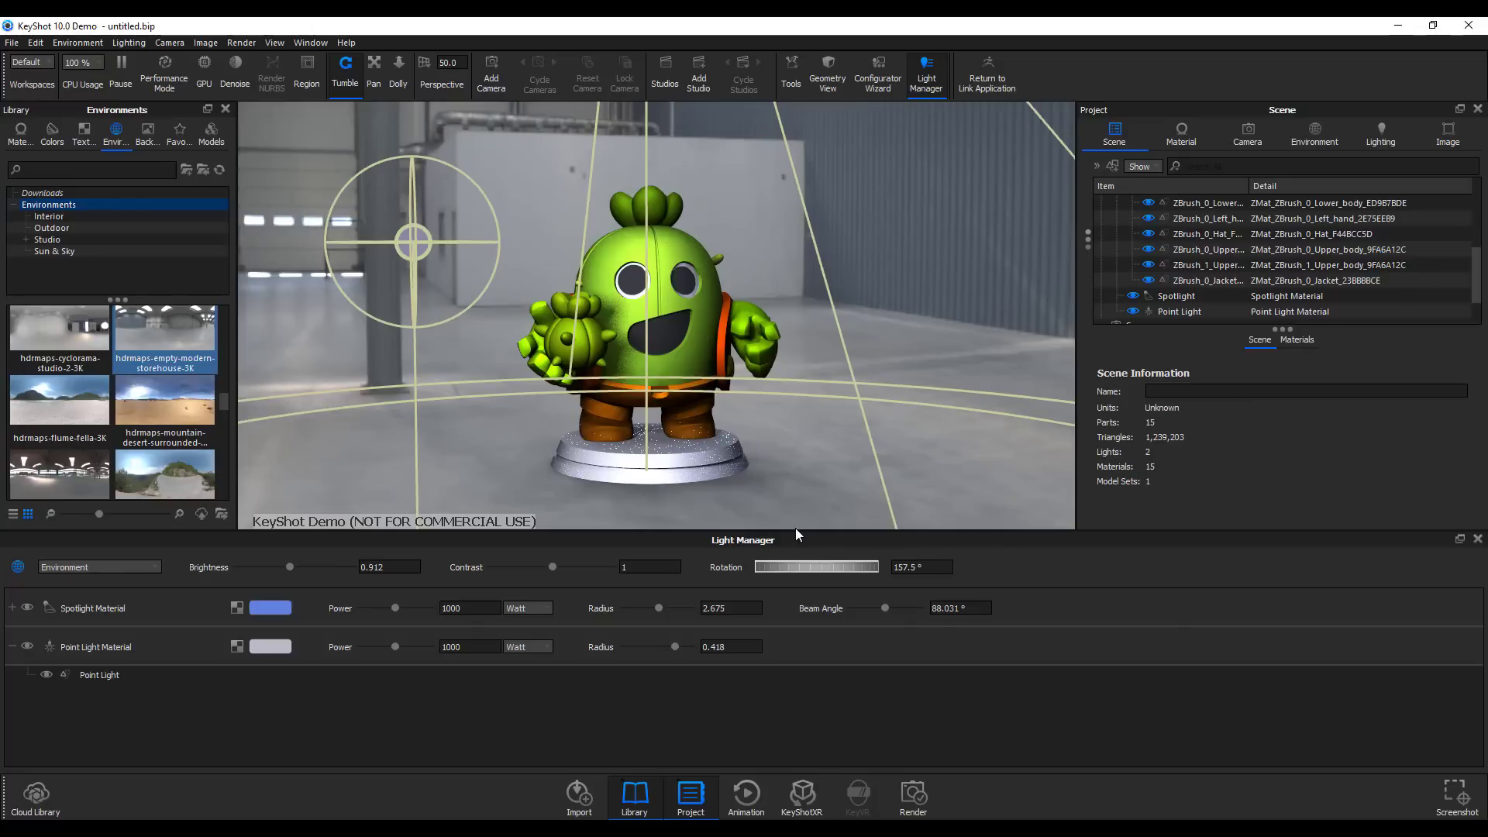
{"action": "left_click", "coordinate": [1313, 132]}
{"action": "left_click", "coordinate": [1118, 418]}
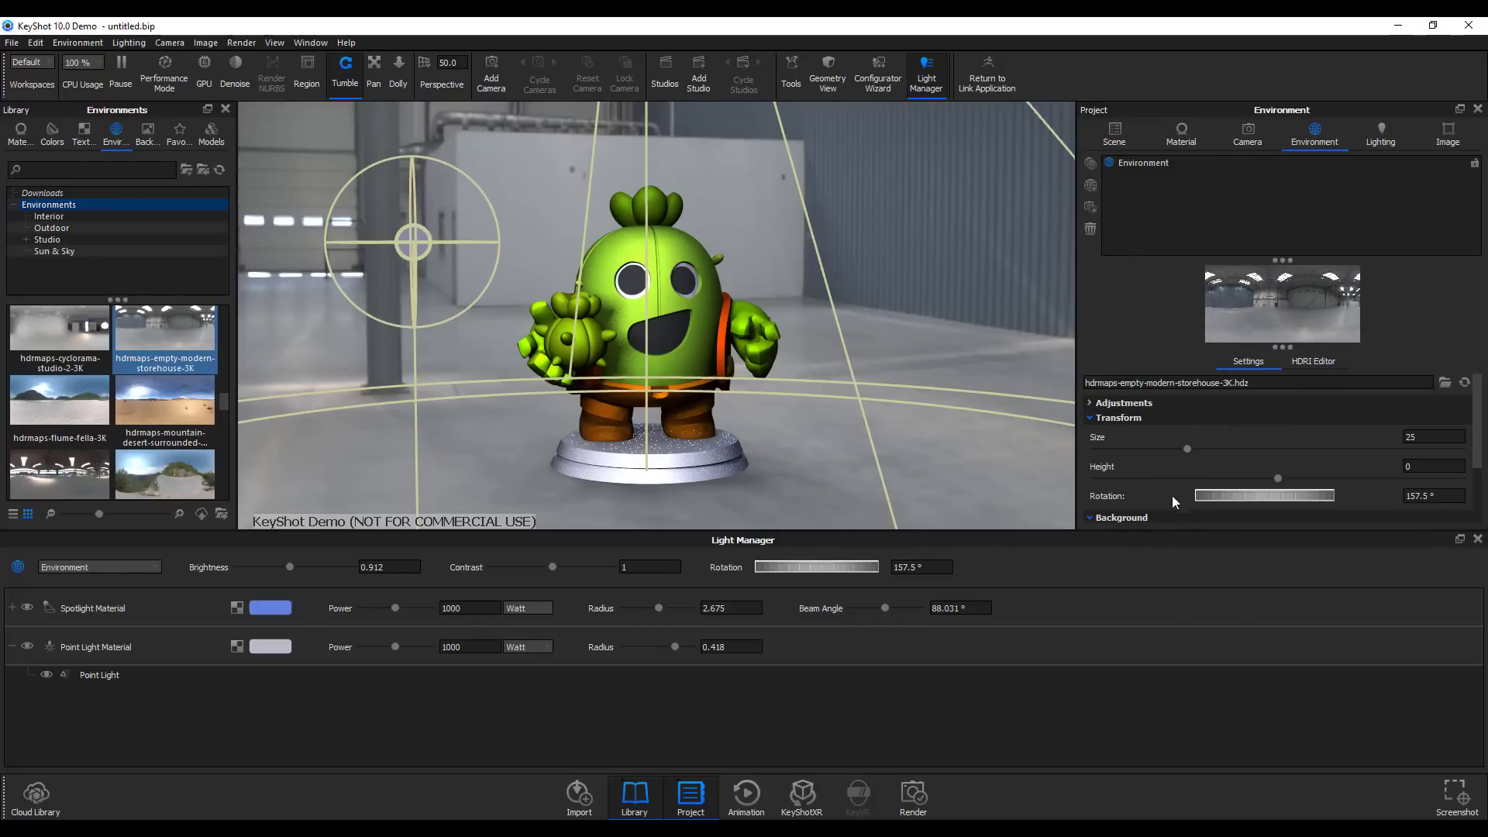
{"action": "left_click_drag", "start_coordinate": [1244, 493], "coordinate": [1277, 498]}
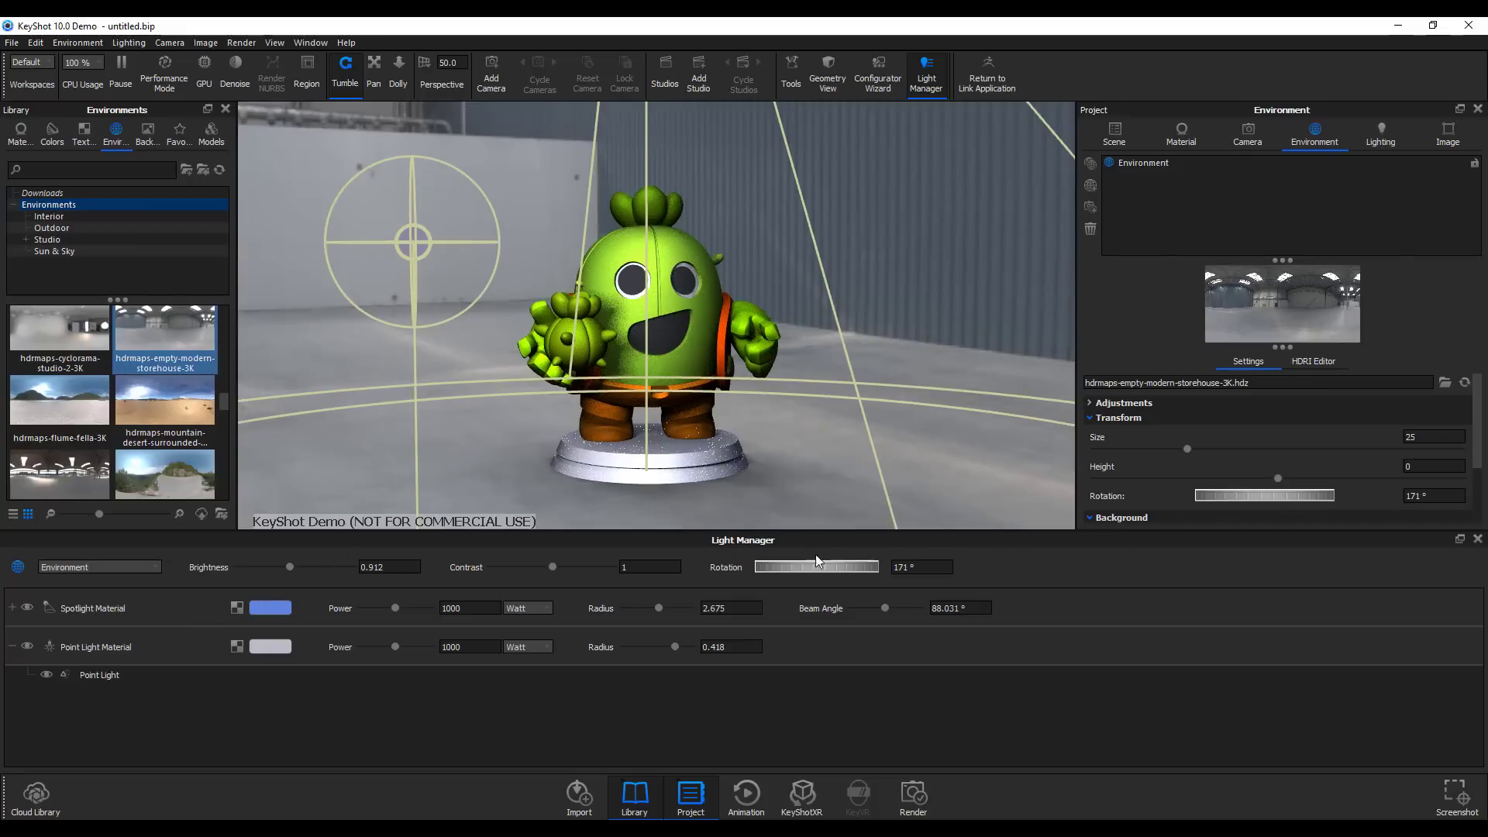
{"action": "left_click_drag", "start_coordinate": [816, 567], "coordinate": [533, 537]}
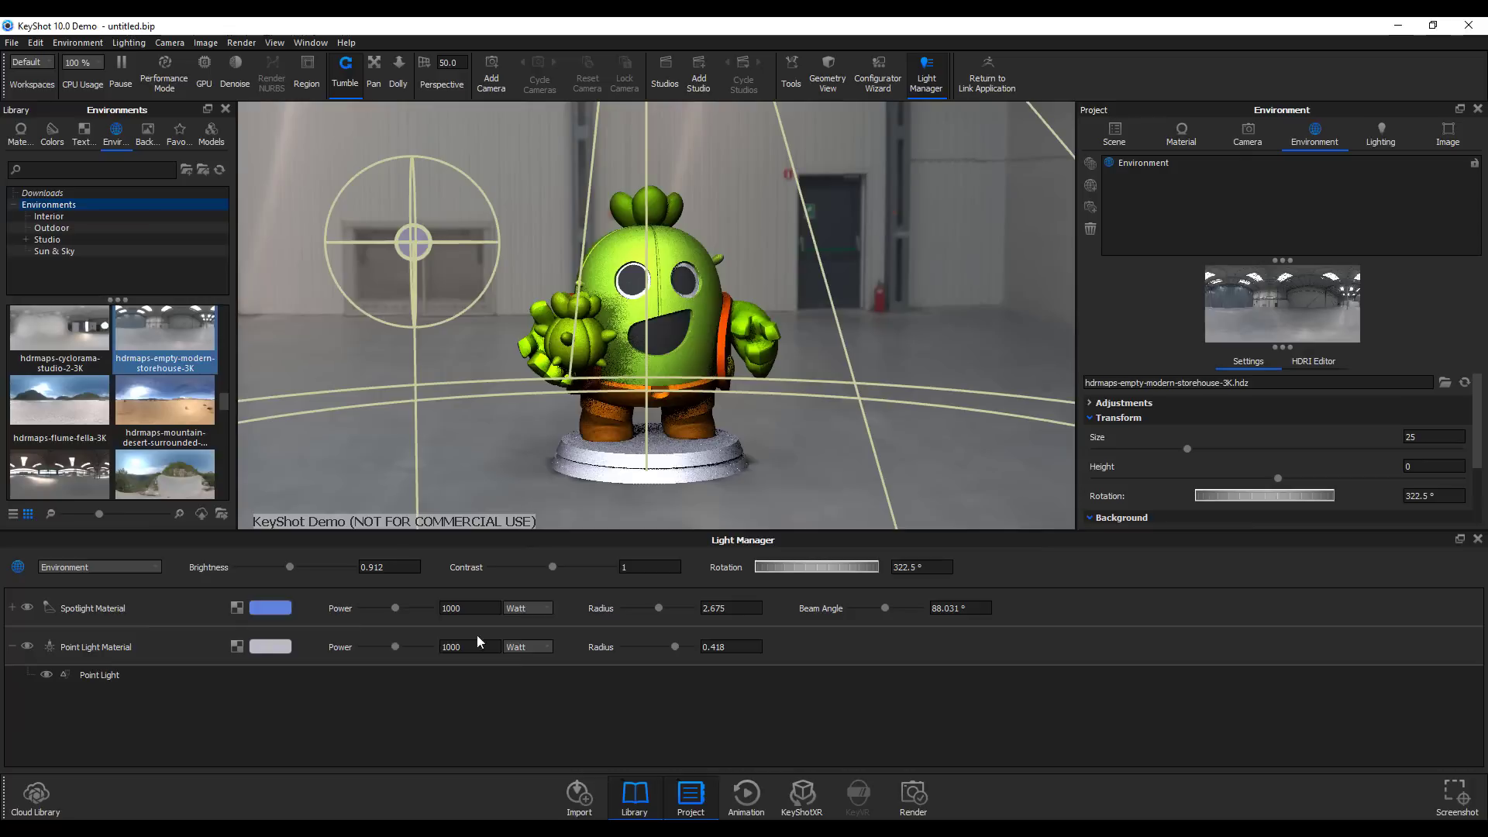
Change the spotlight's color to a warm light orange temperature and vary its power, up to about 1466 W.
{"action": "left_click", "coordinate": [282, 606]}
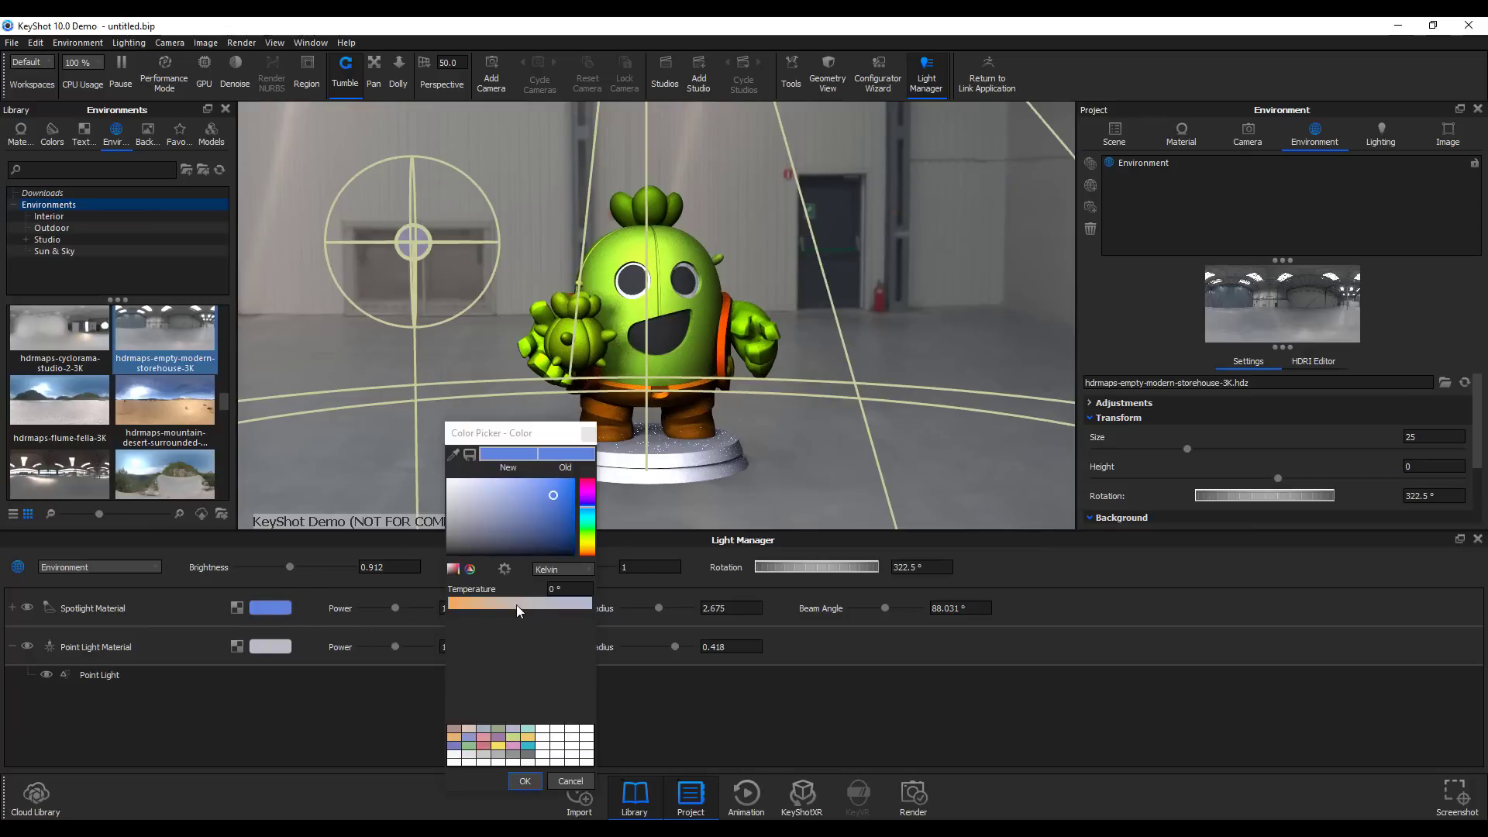
{"action": "left_click_drag", "start_coordinate": [516, 604], "coordinate": [476, 604]}
{"action": "left_click", "coordinate": [524, 780]}
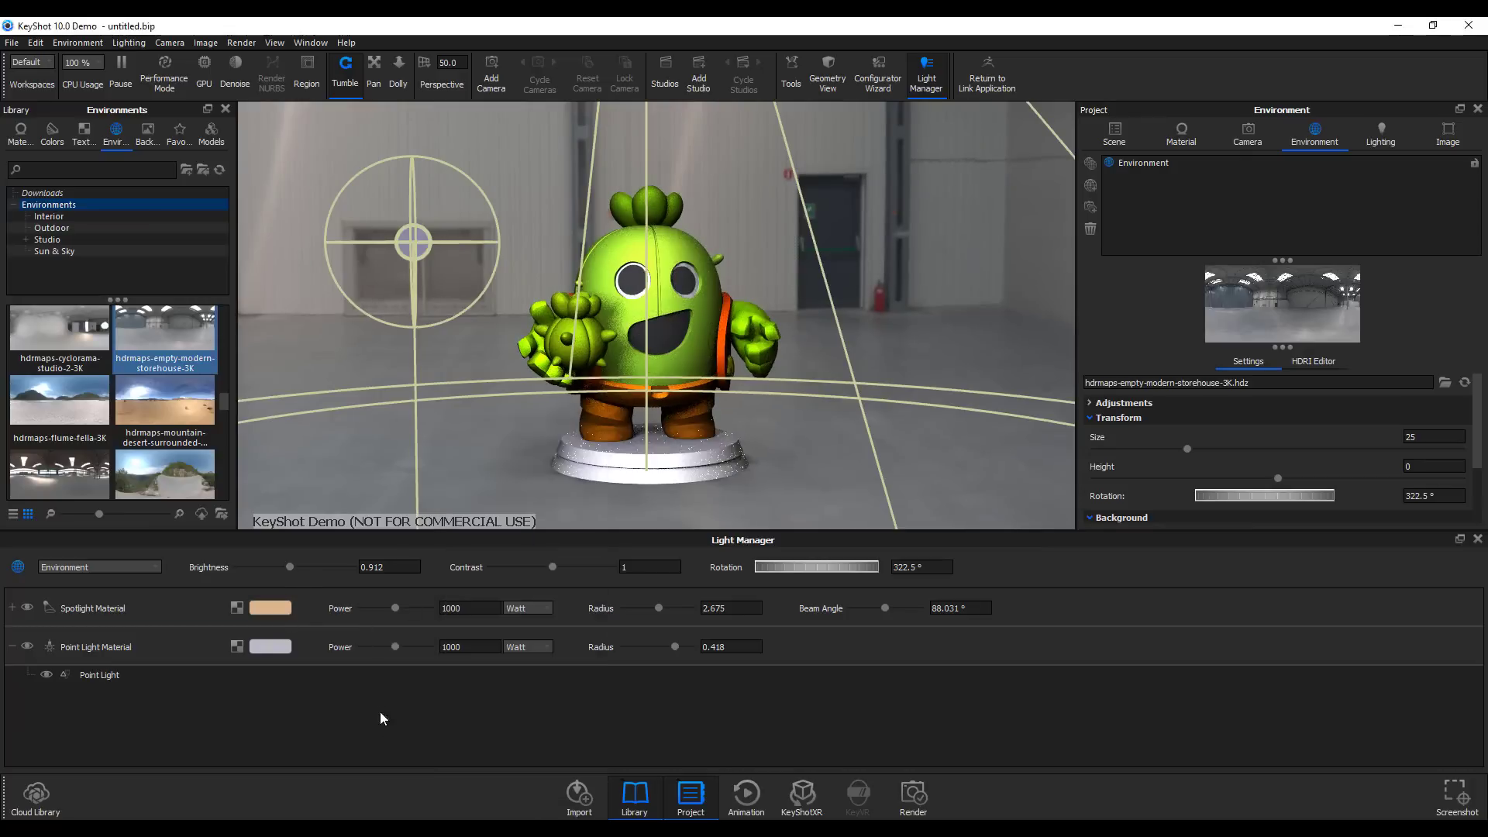
{"action": "left_click_drag", "start_coordinate": [395, 608], "coordinate": [383, 607]}
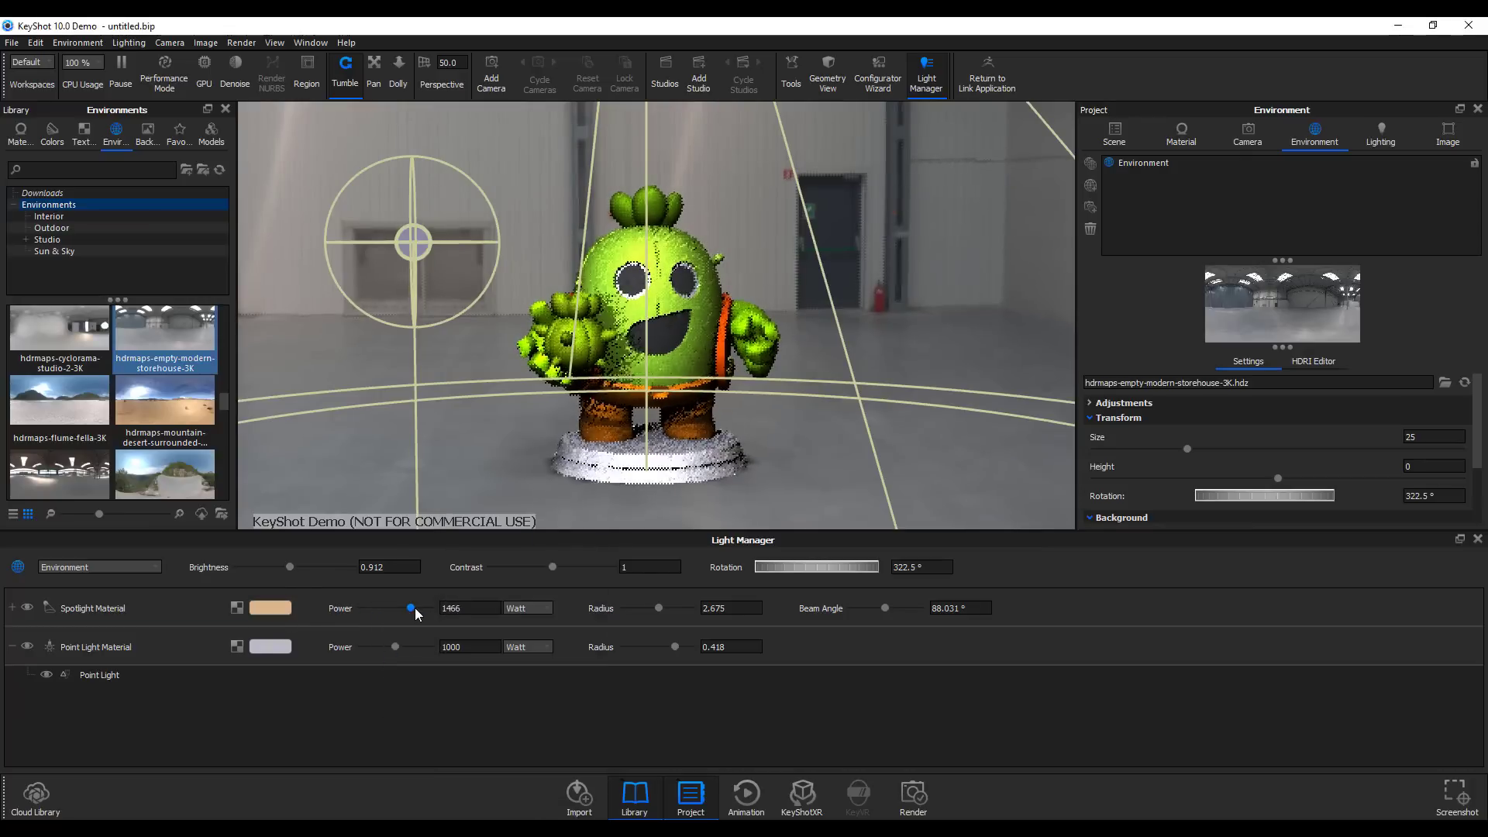
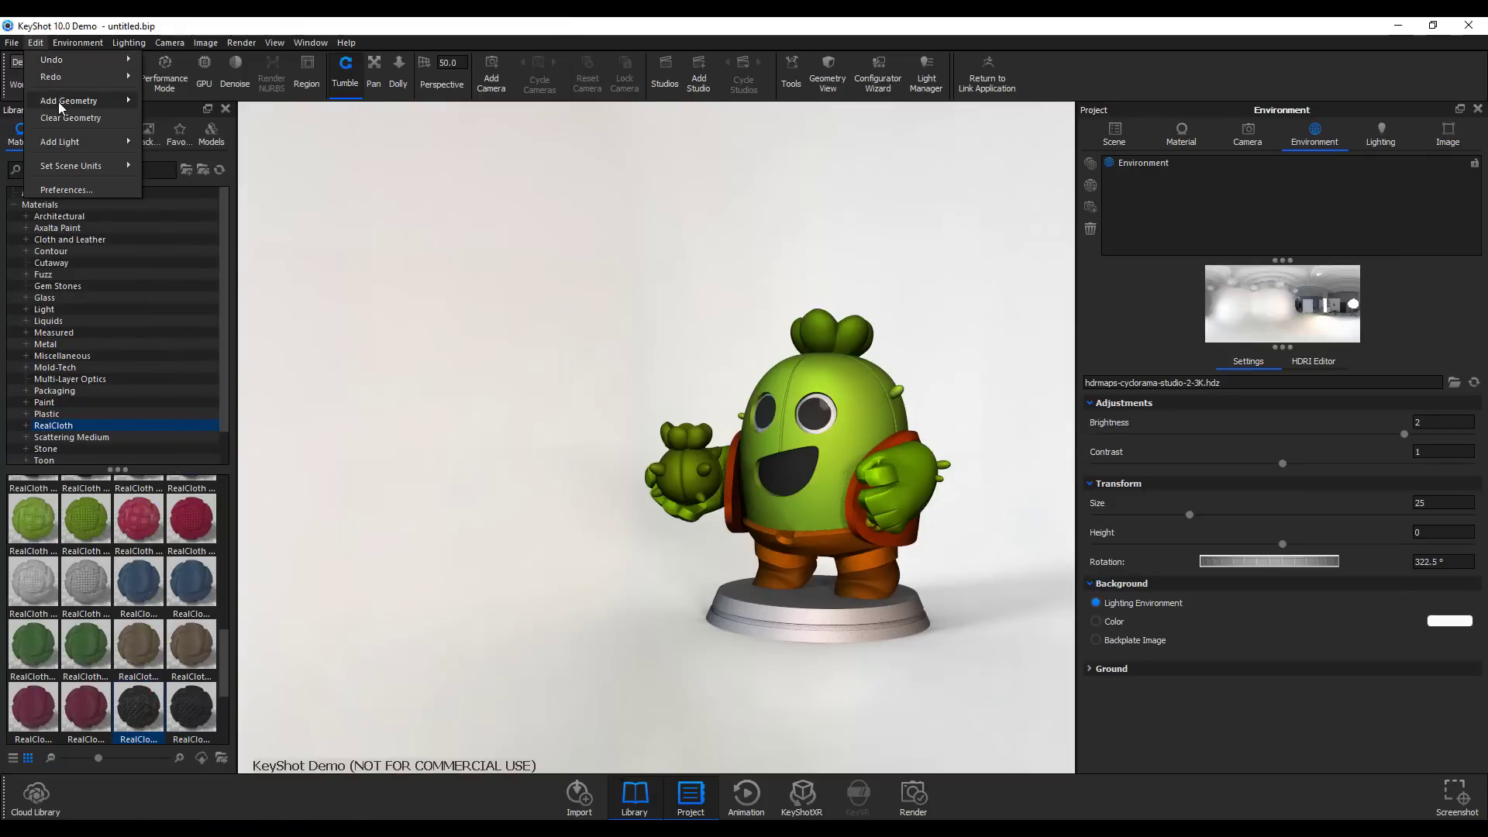
Add a sphere scaled to about 0.372 and place it beside the character's base at about X 0.63, Y 0.16, Z -0.62.
{"action": "mouse_move", "coordinate": [58, 101]}
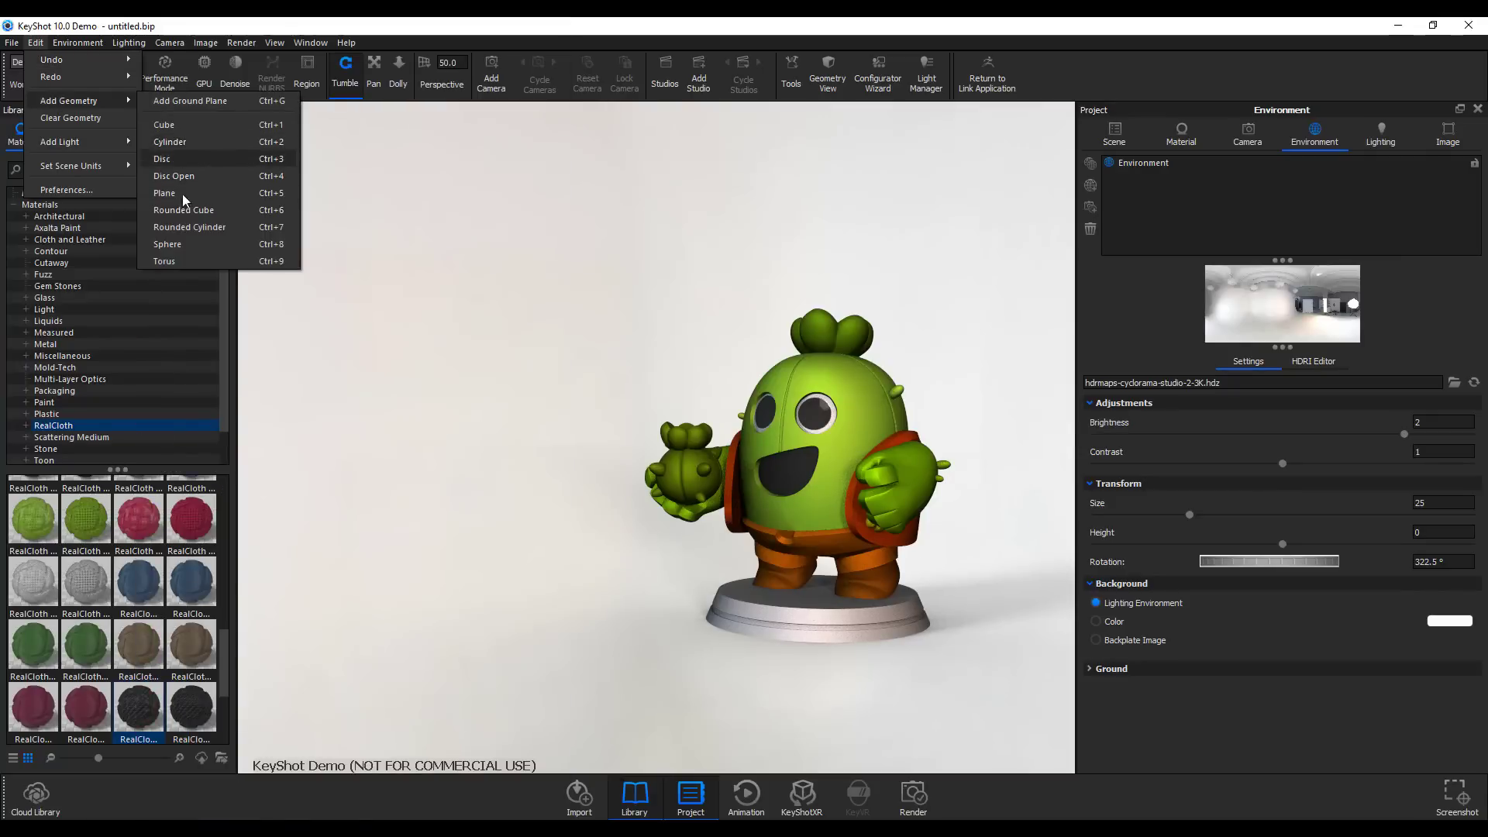
{"action": "key", "text": "shift+p"}
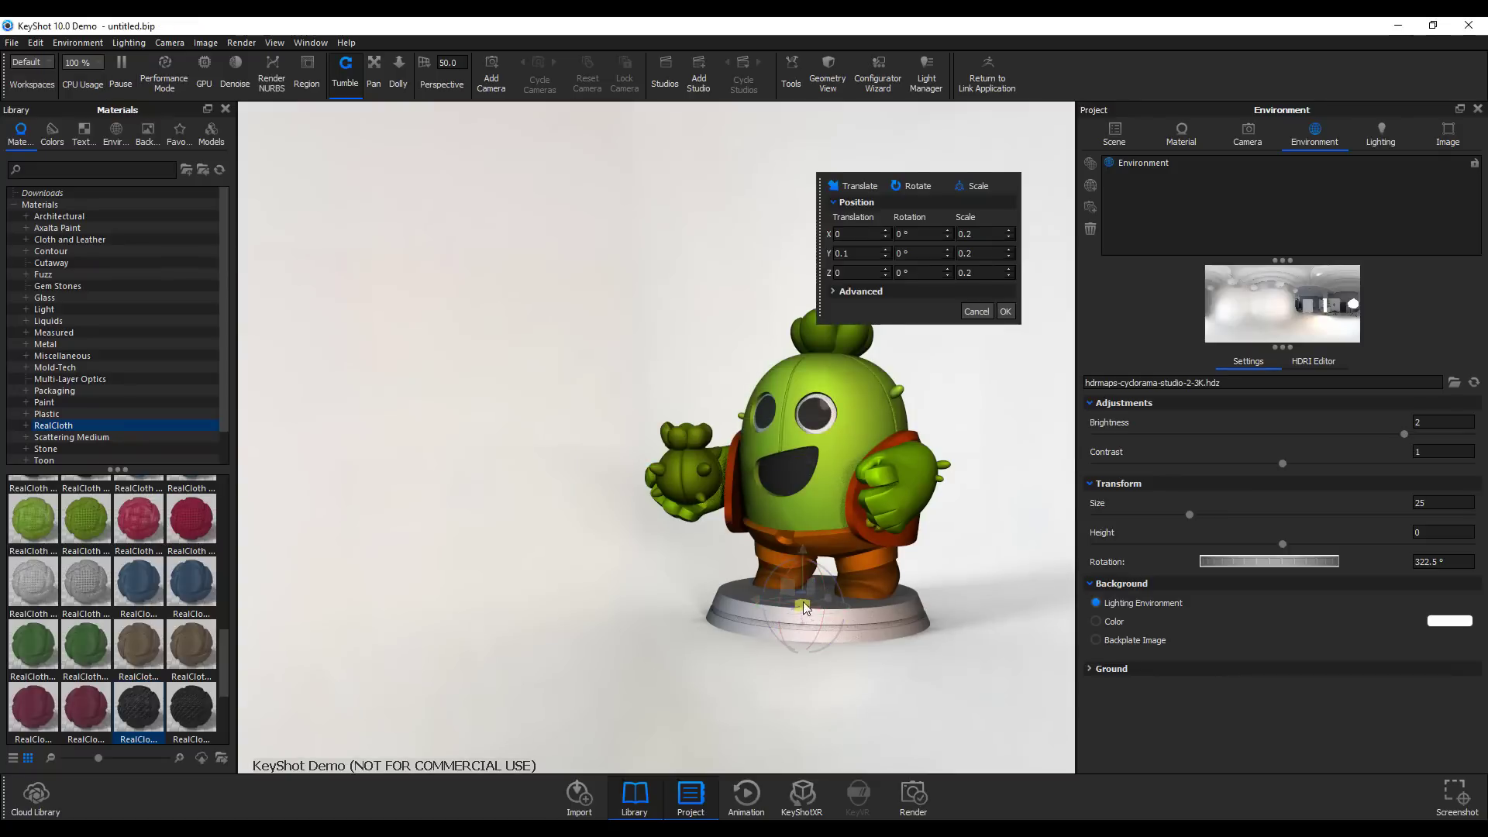
{"action": "left_click_drag", "start_coordinate": [803, 601], "coordinate": [702, 629]}
{"action": "scroll", "coordinate": [702, 629], "scroll_direction": "down", "scroll_amount": 3}
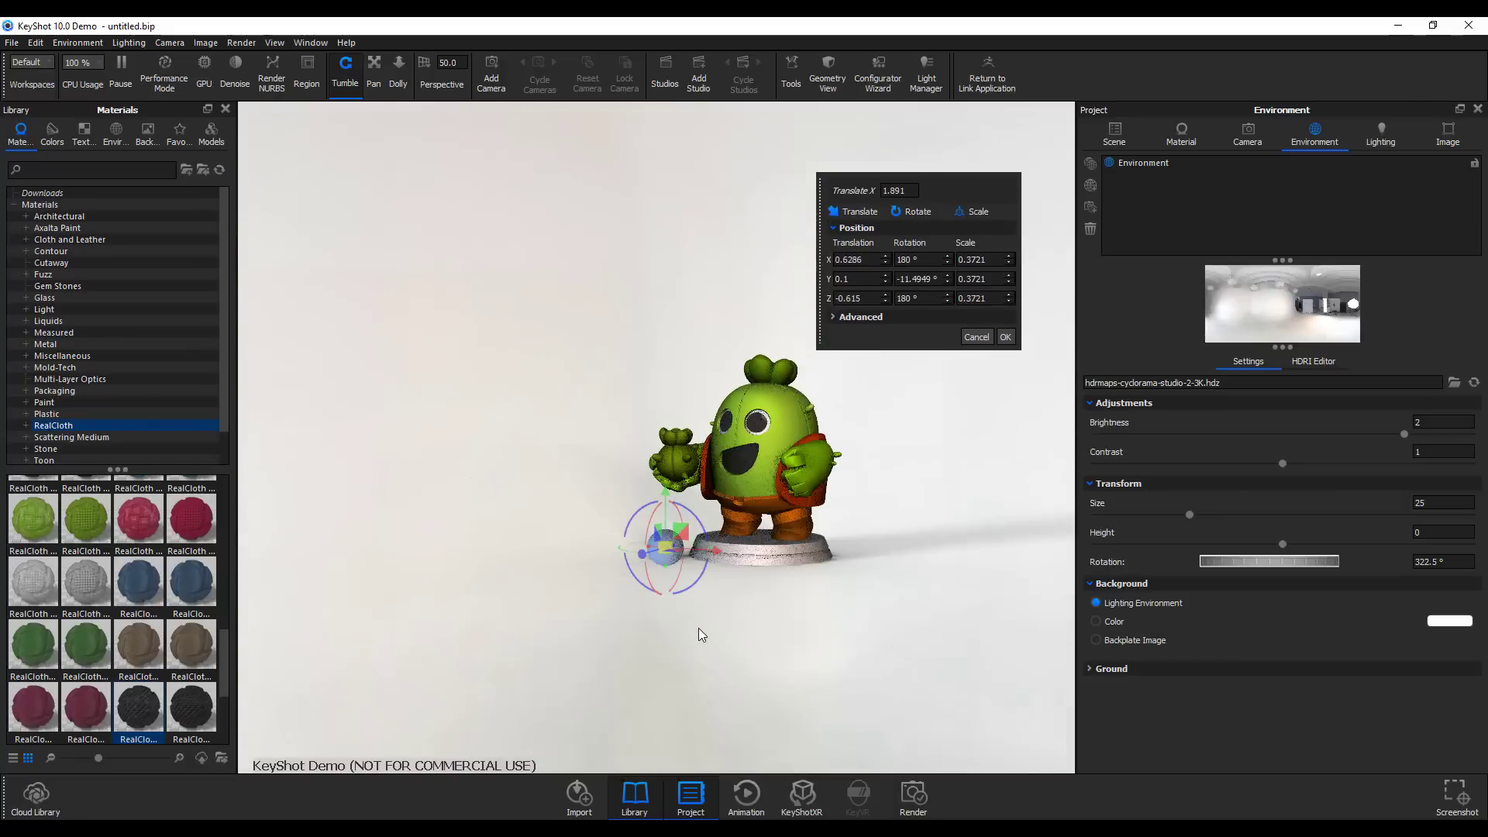
{"action": "scroll", "coordinate": [699, 628], "scroll_direction": "up", "scroll_amount": 6}
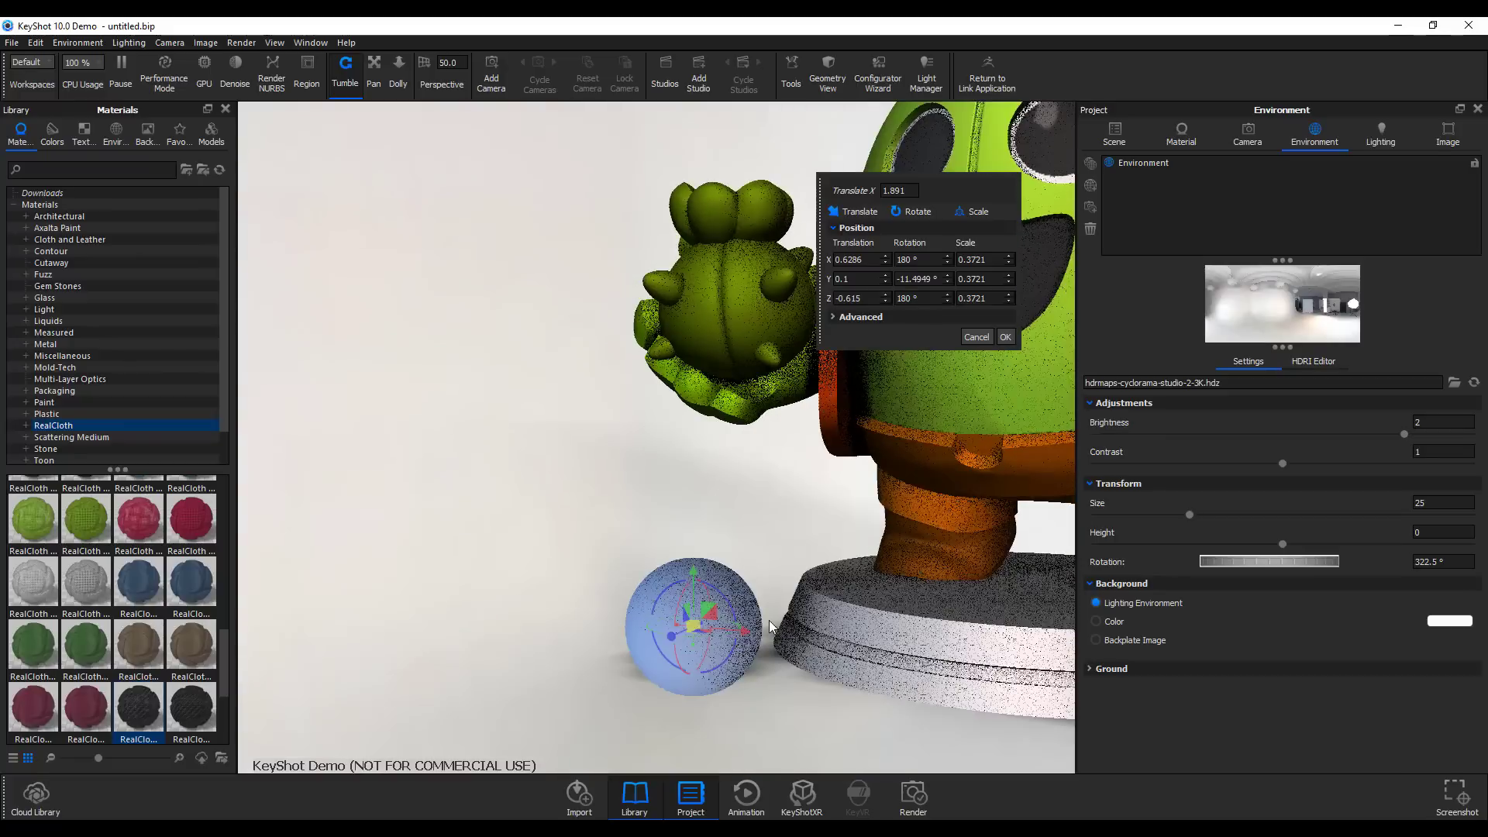
{"action": "scroll", "coordinate": [768, 620], "scroll_direction": "up", "scroll_amount": 5}
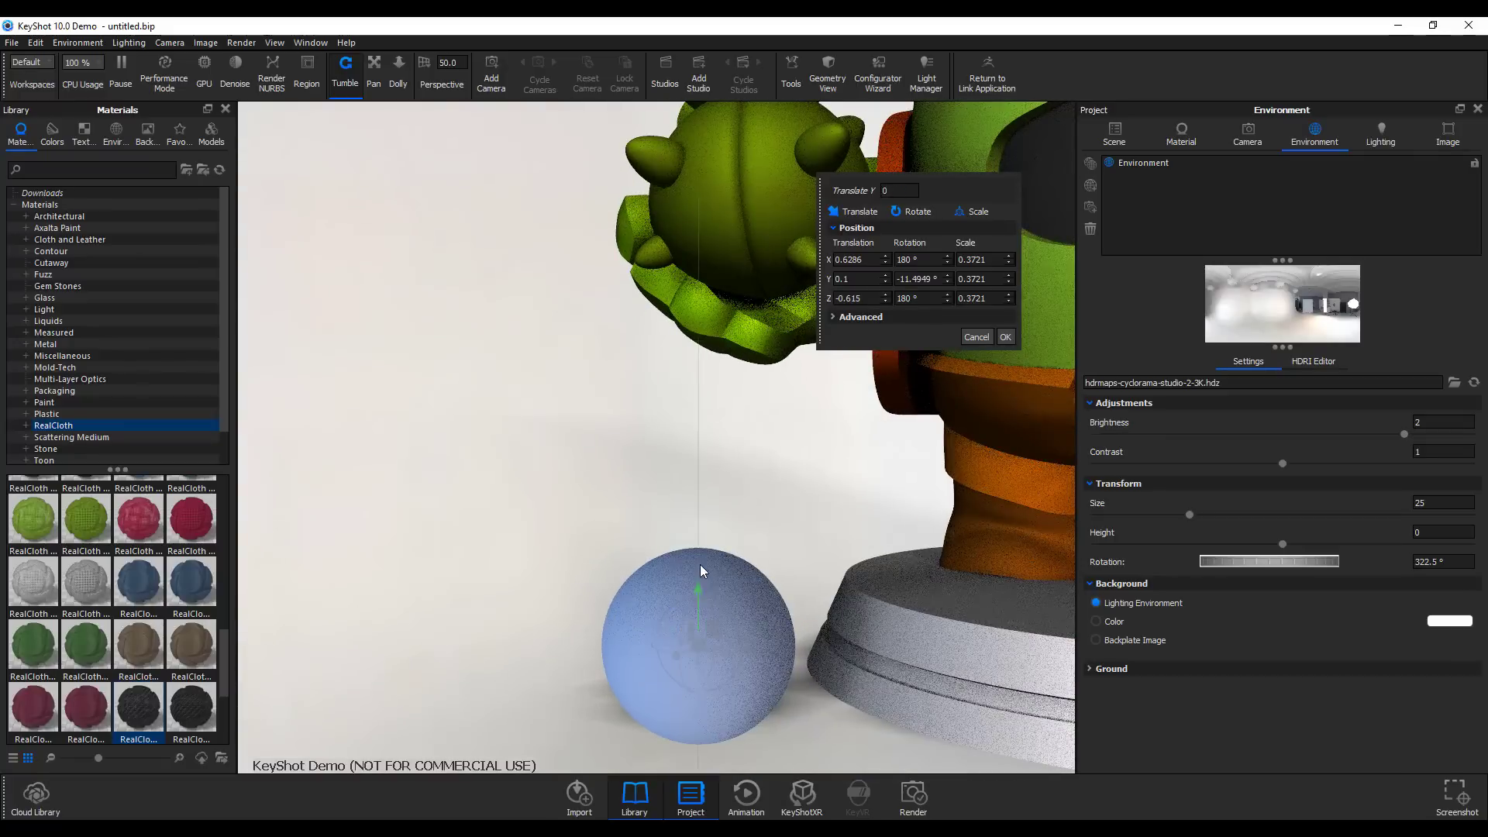
{"action": "left_click_drag", "start_coordinate": [699, 571], "coordinate": [700, 536]}
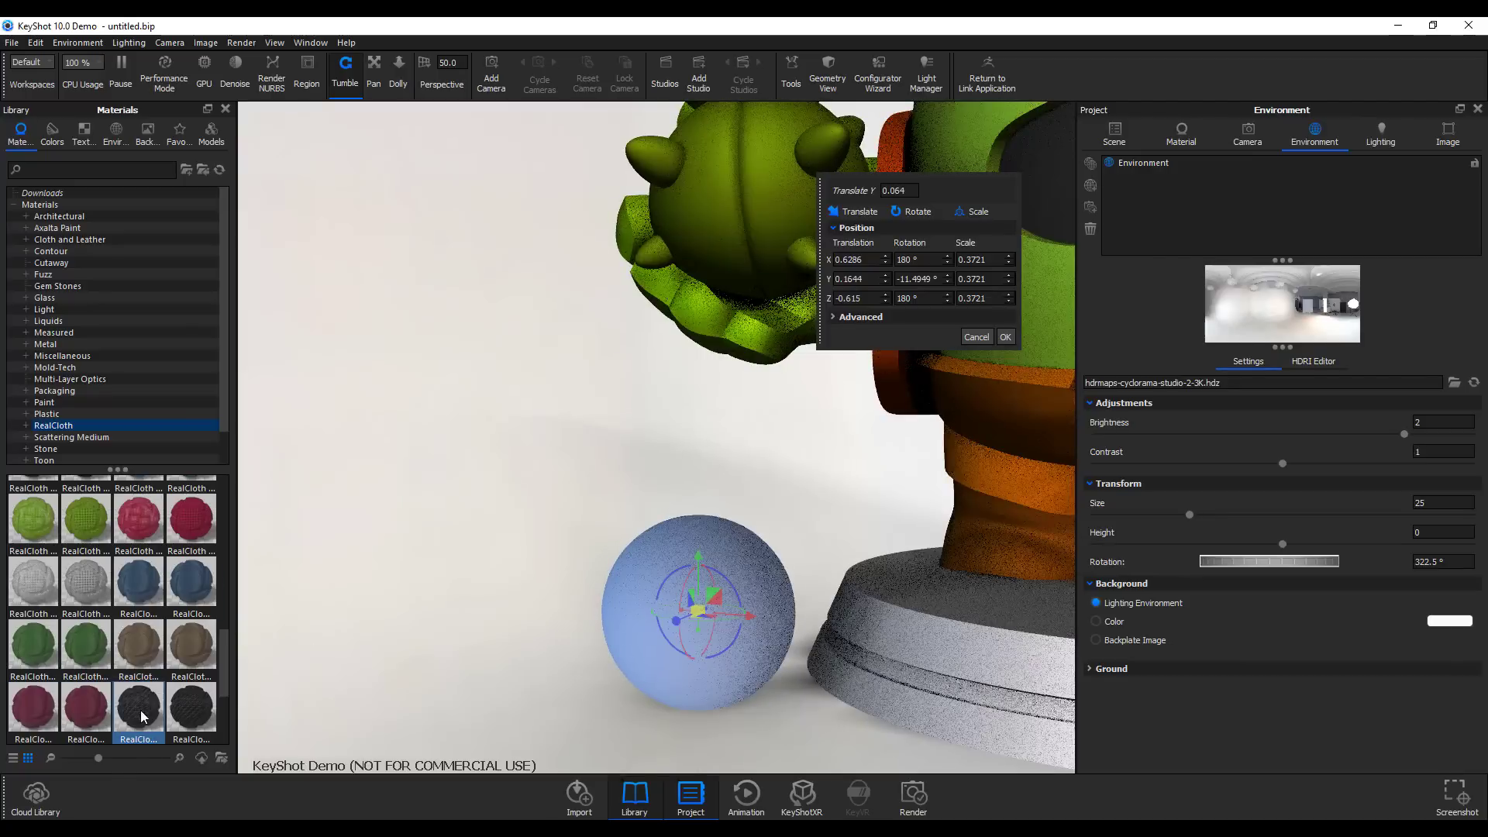
Apply the RealCloth Twill Black material to the sphere and accept the sphere's placement.
{"action": "left_click_drag", "start_coordinate": [143, 716], "coordinate": [645, 573]}
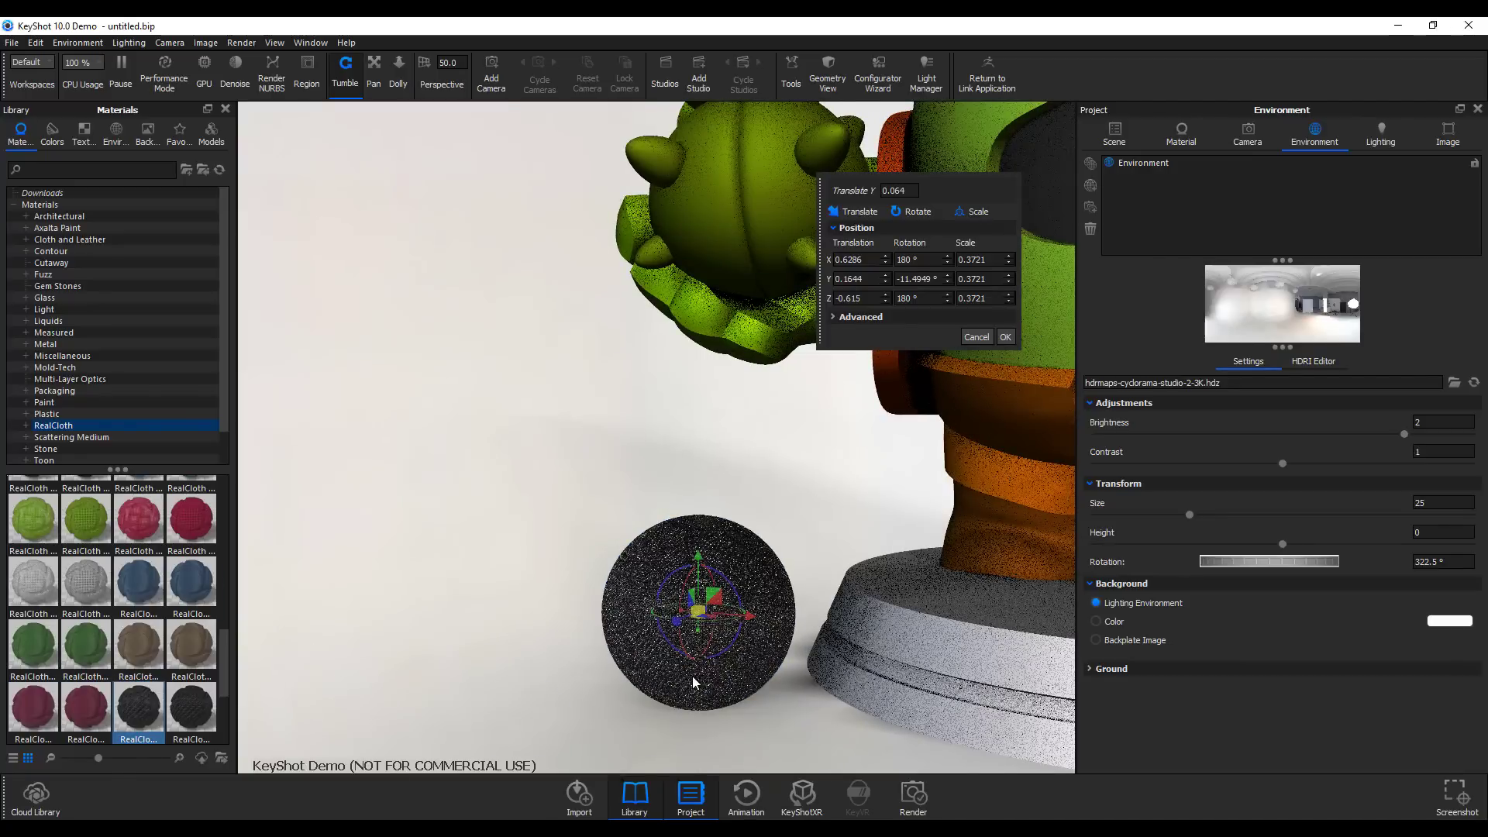
{"action": "scroll", "coordinate": [691, 675], "scroll_direction": "up", "scroll_amount": 8}
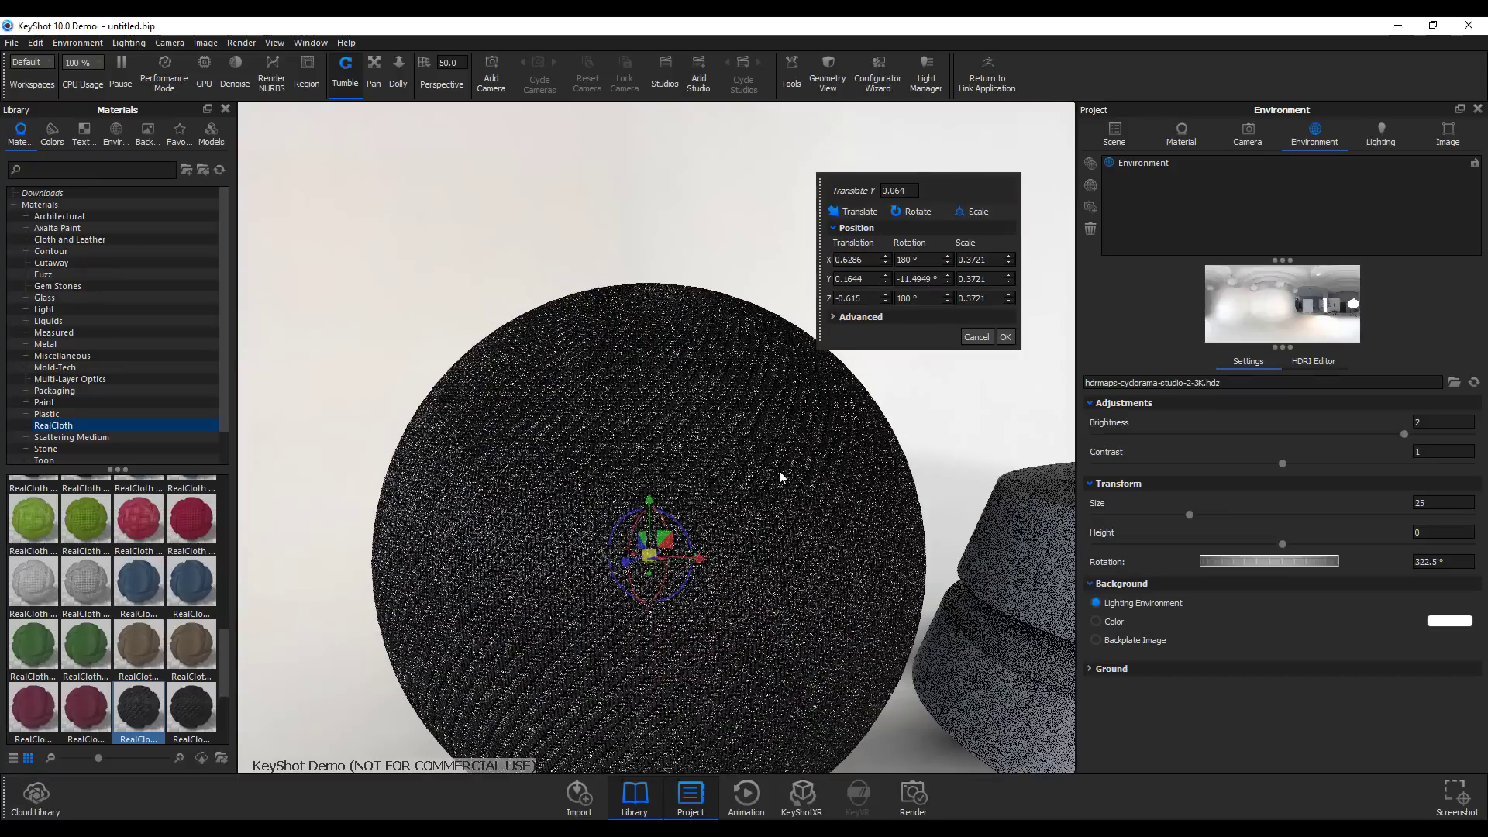
{"action": "left_click", "coordinate": [1006, 338]}
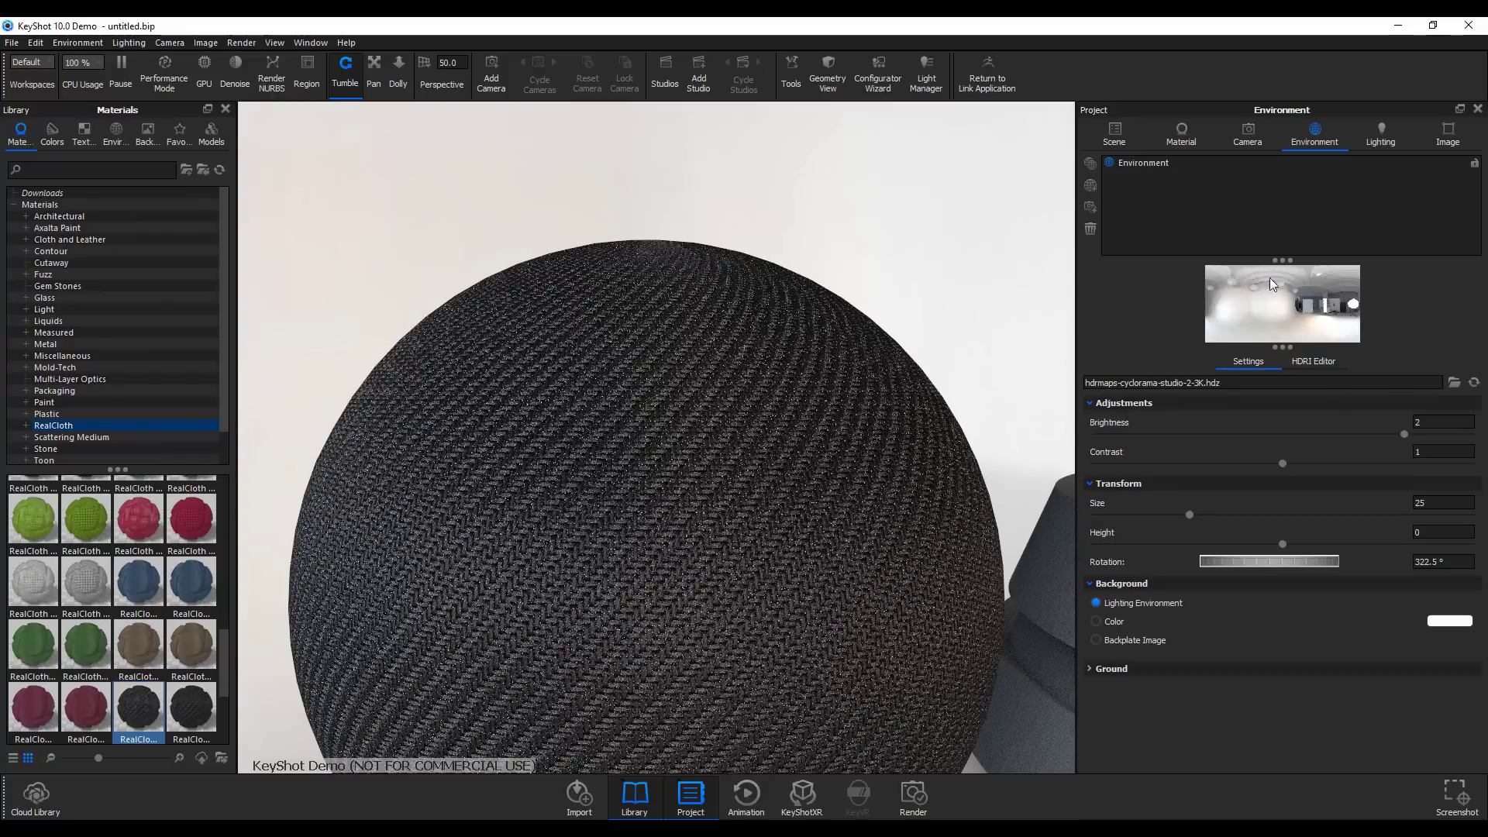
Add a Fuzz geometry node to the RealCloth Twill Black material graph and connect it to the material's Geometry input.
{"action": "left_click", "coordinate": [1190, 131]}
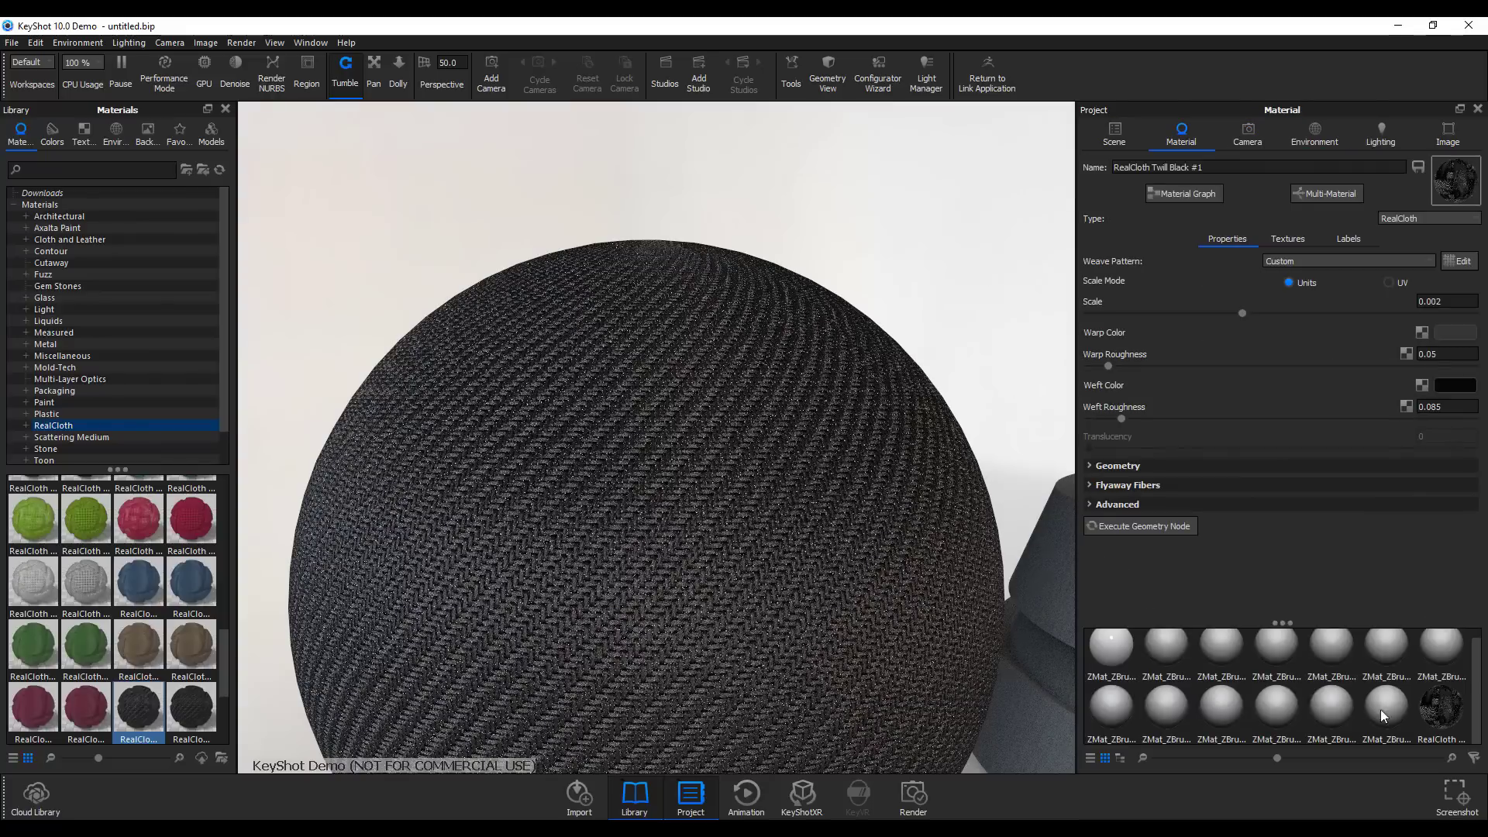
{"action": "left_click", "coordinate": [1198, 195]}
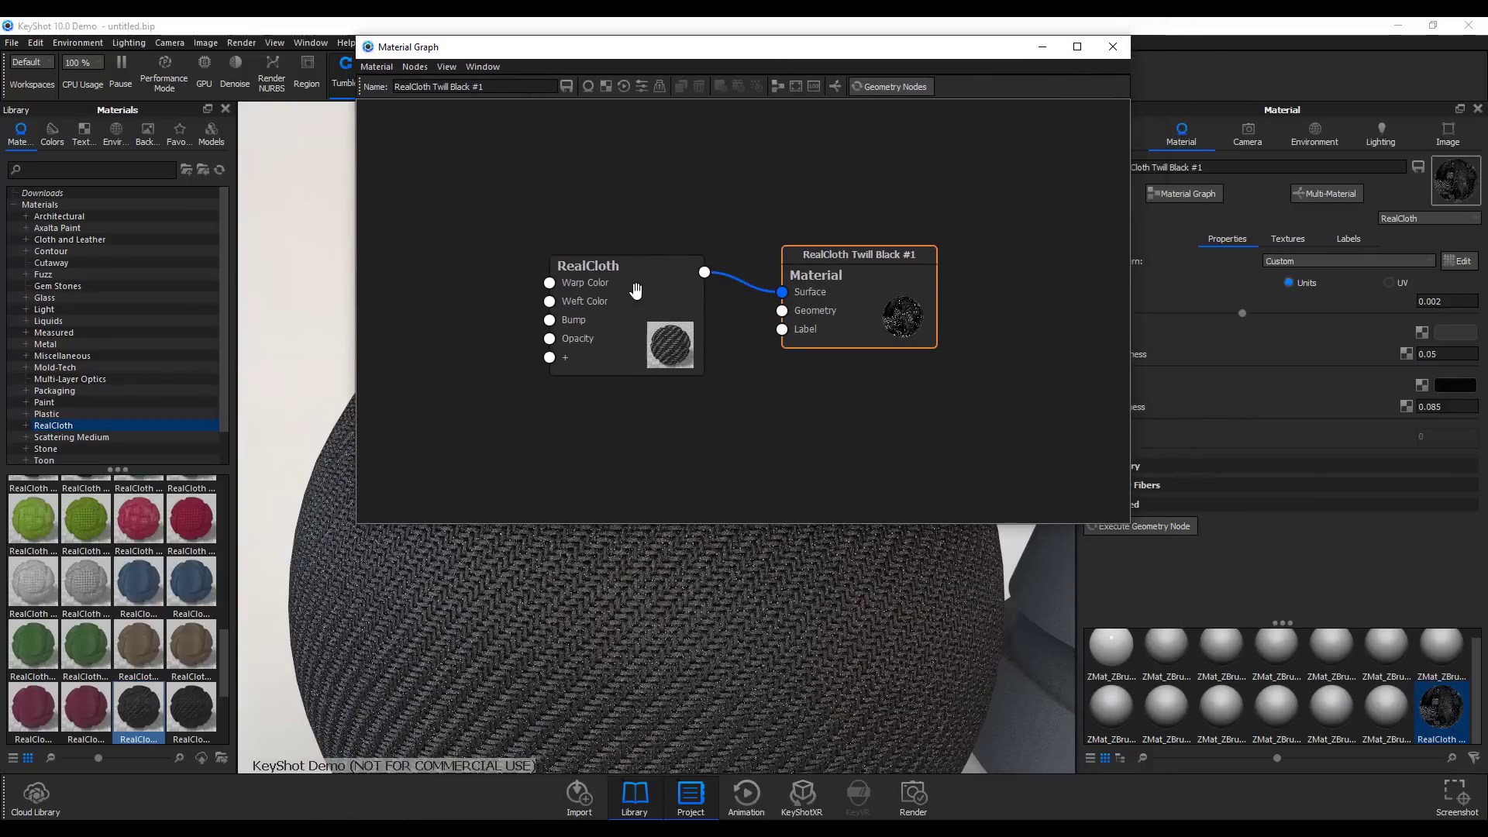
{"action": "right_click", "coordinate": [571, 362]}
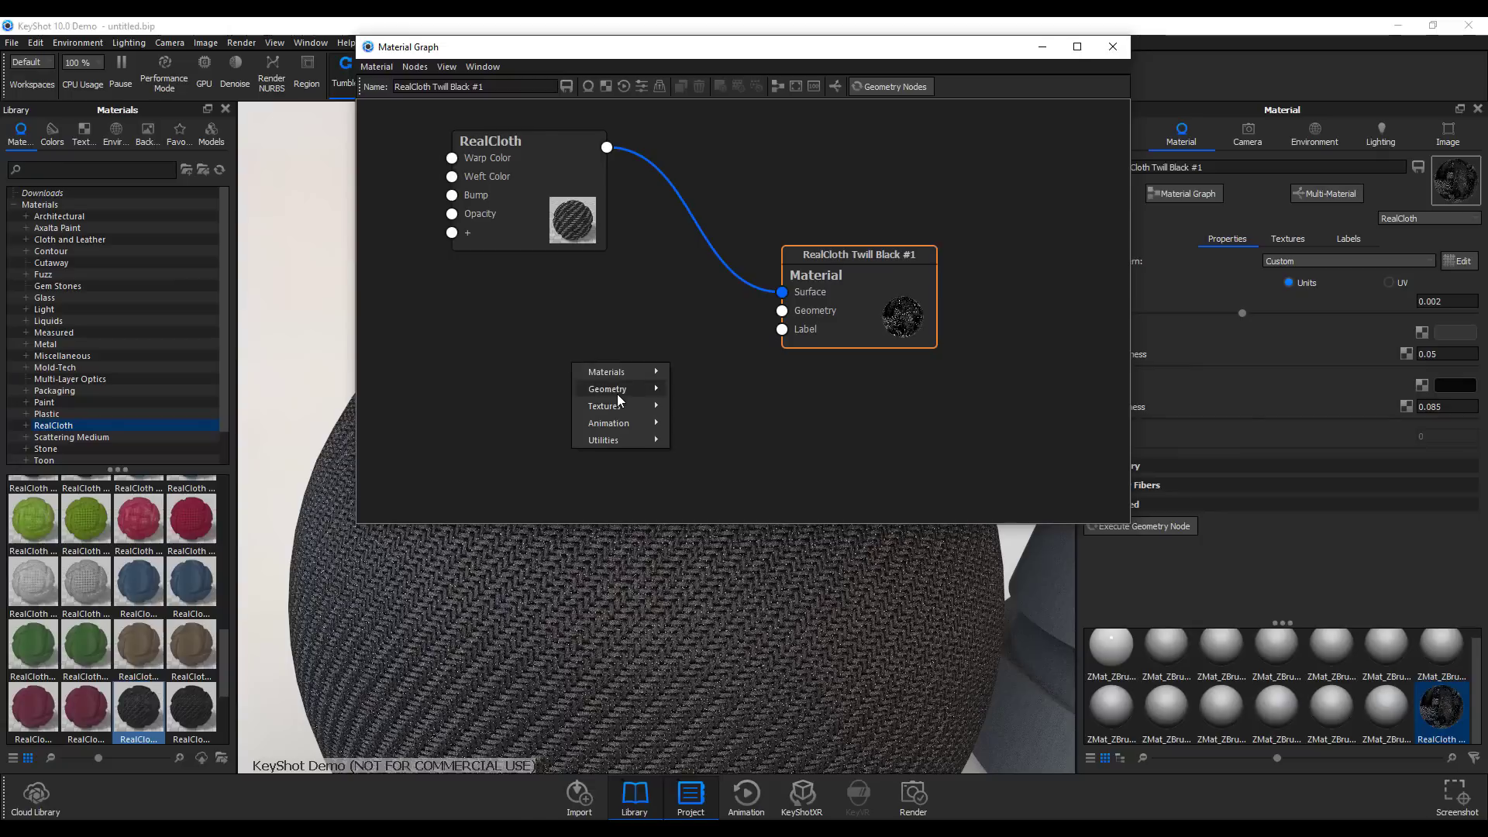
{"action": "mouse_move", "coordinate": [620, 392]}
{"action": "left_click", "coordinate": [695, 439]}
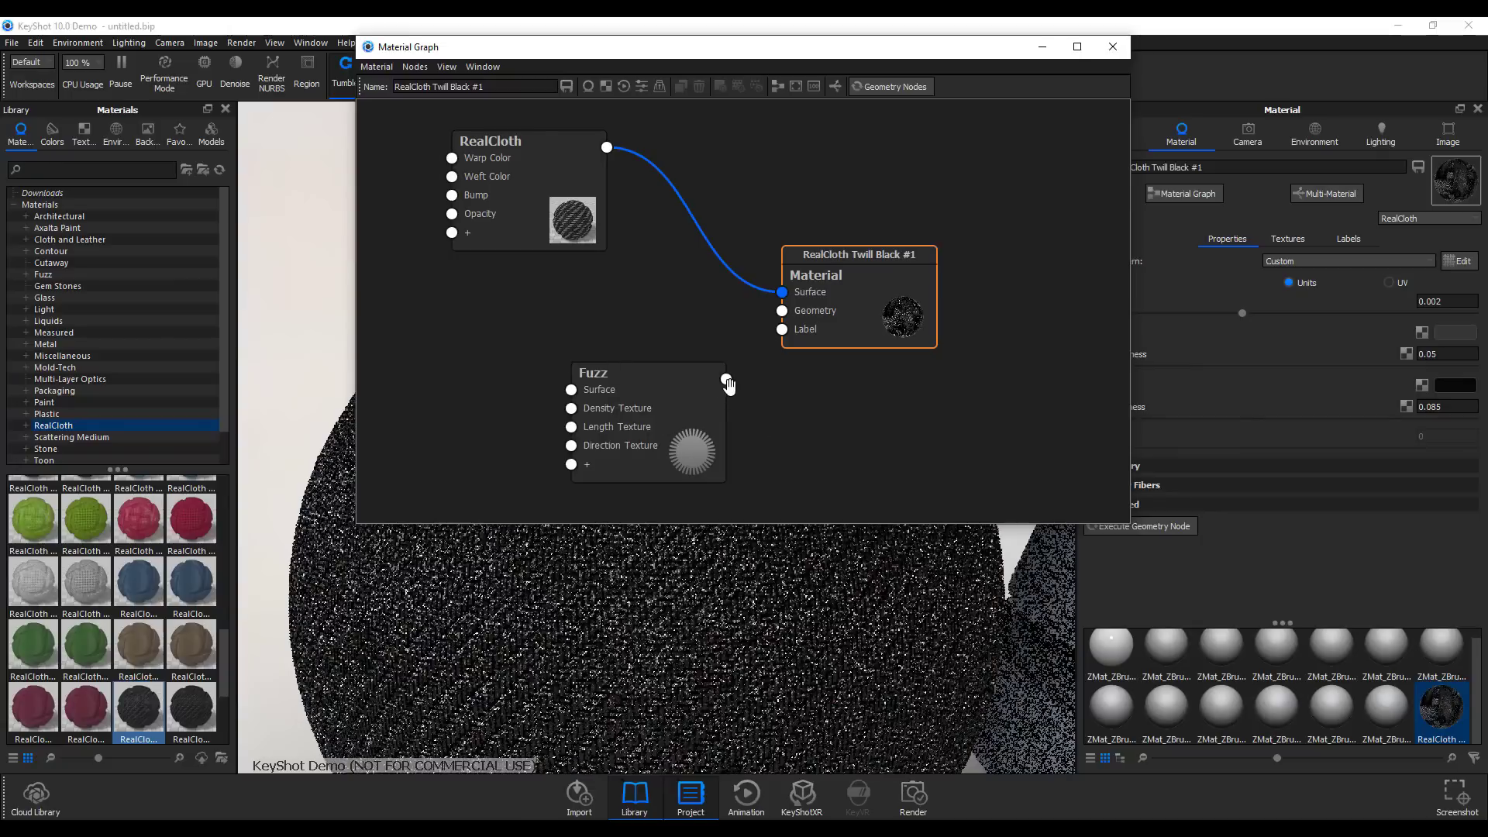
{"action": "left_click_drag", "start_coordinate": [726, 379], "coordinate": [784, 311]}
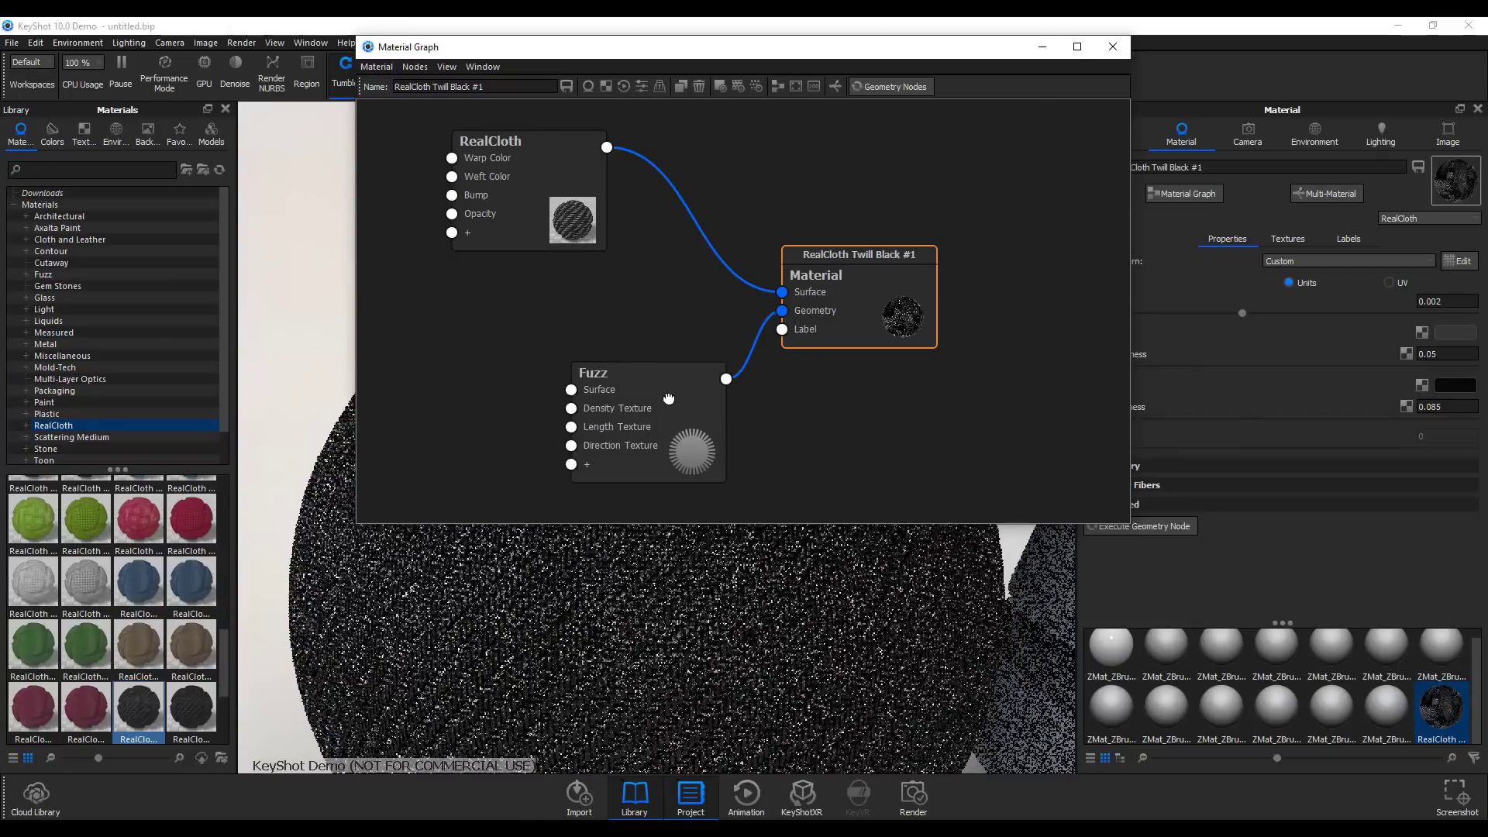
Show the Fuzz node's properties, set its length to about 0.00638 and execute the geometry node on the sphere.
{"action": "left_click", "coordinate": [669, 398]}
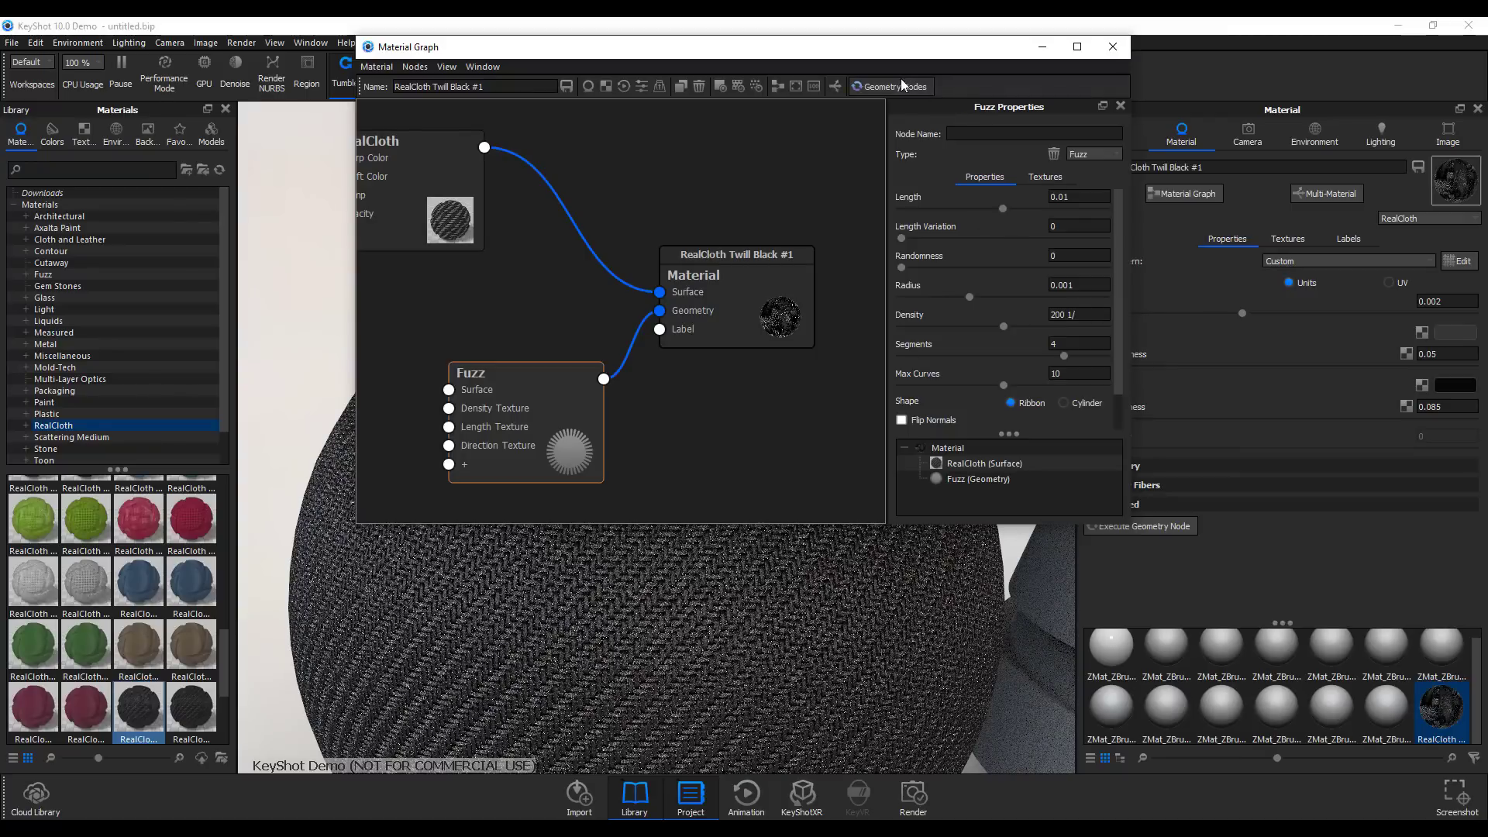
{"action": "left_click_drag", "start_coordinate": [987, 55], "coordinate": [761, 350]}
{"action": "left_click", "coordinate": [1072, 236]}
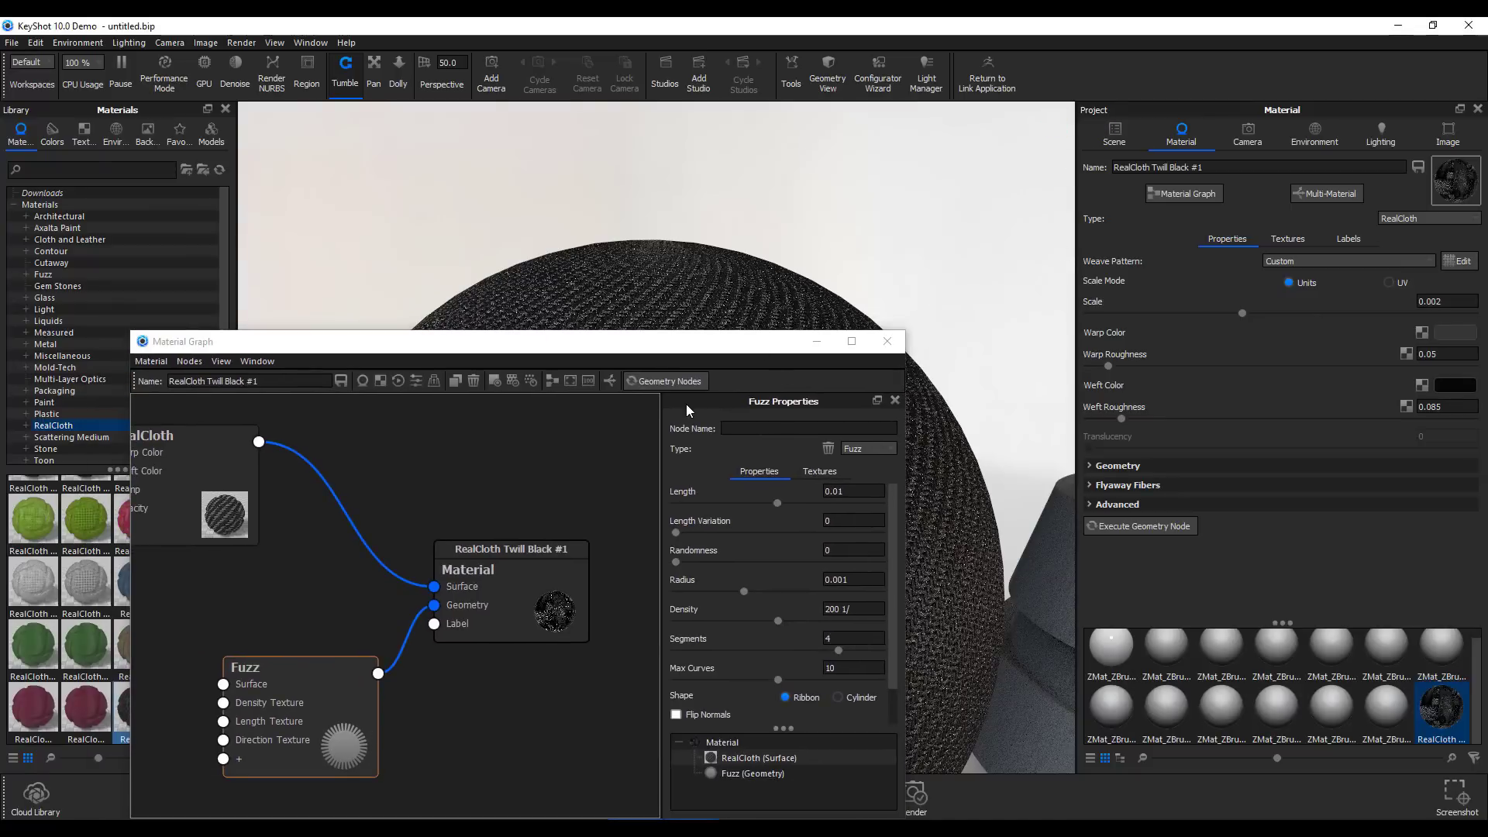
{"action": "left_click_drag", "start_coordinate": [634, 347], "coordinate": [1129, 283]}
{"action": "left_click_drag", "start_coordinate": [1275, 443], "coordinate": [1237, 440]}
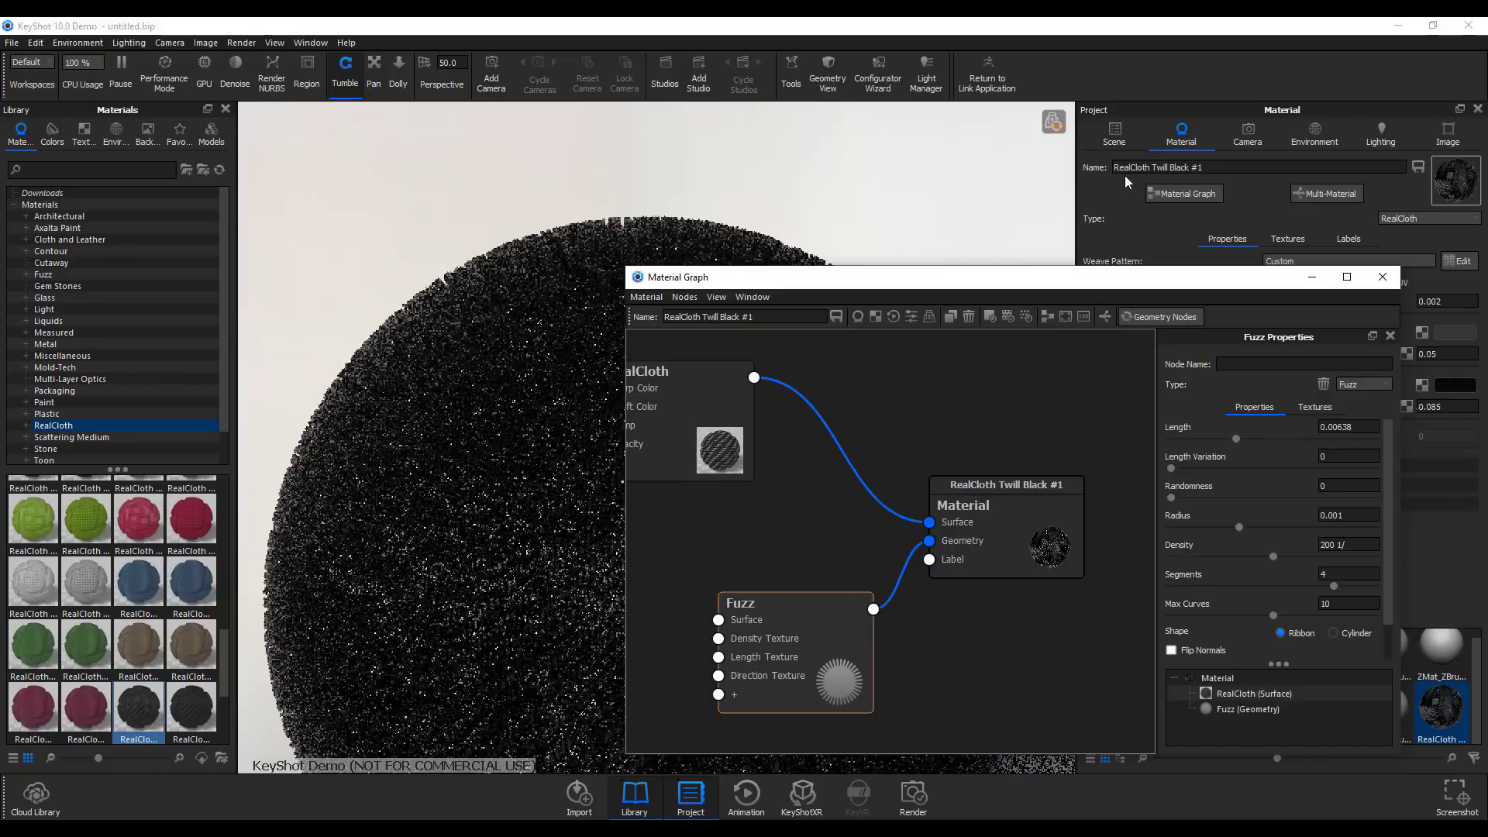
{"action": "left_click", "coordinate": [1060, 133]}
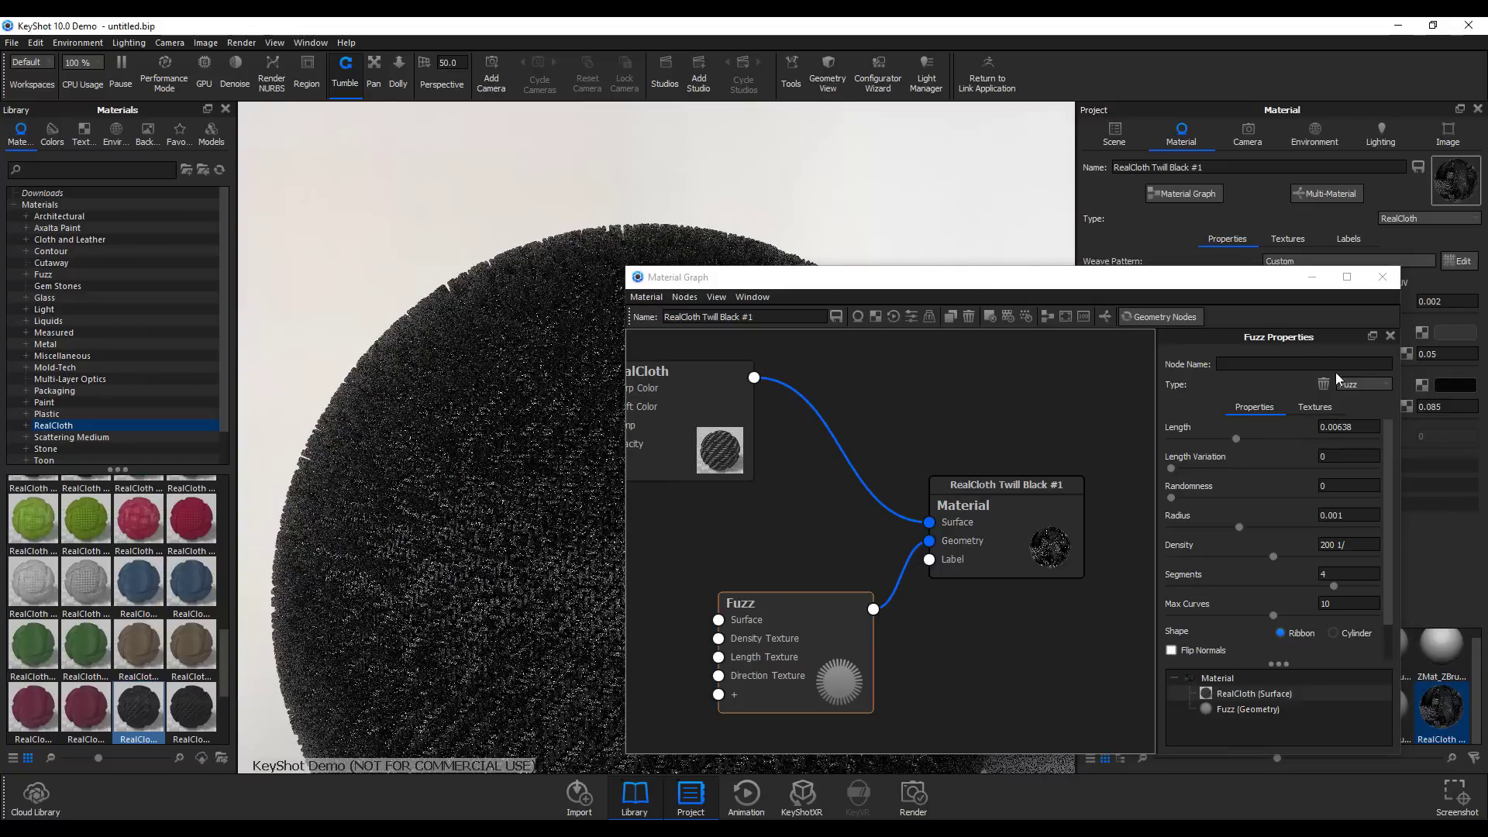
Reduce the fuzz length to about 0.00426 and the radius to about 0.000558, executing the geometry node after each change.
{"action": "left_click_drag", "start_coordinate": [1235, 440], "coordinate": [1214, 441]}
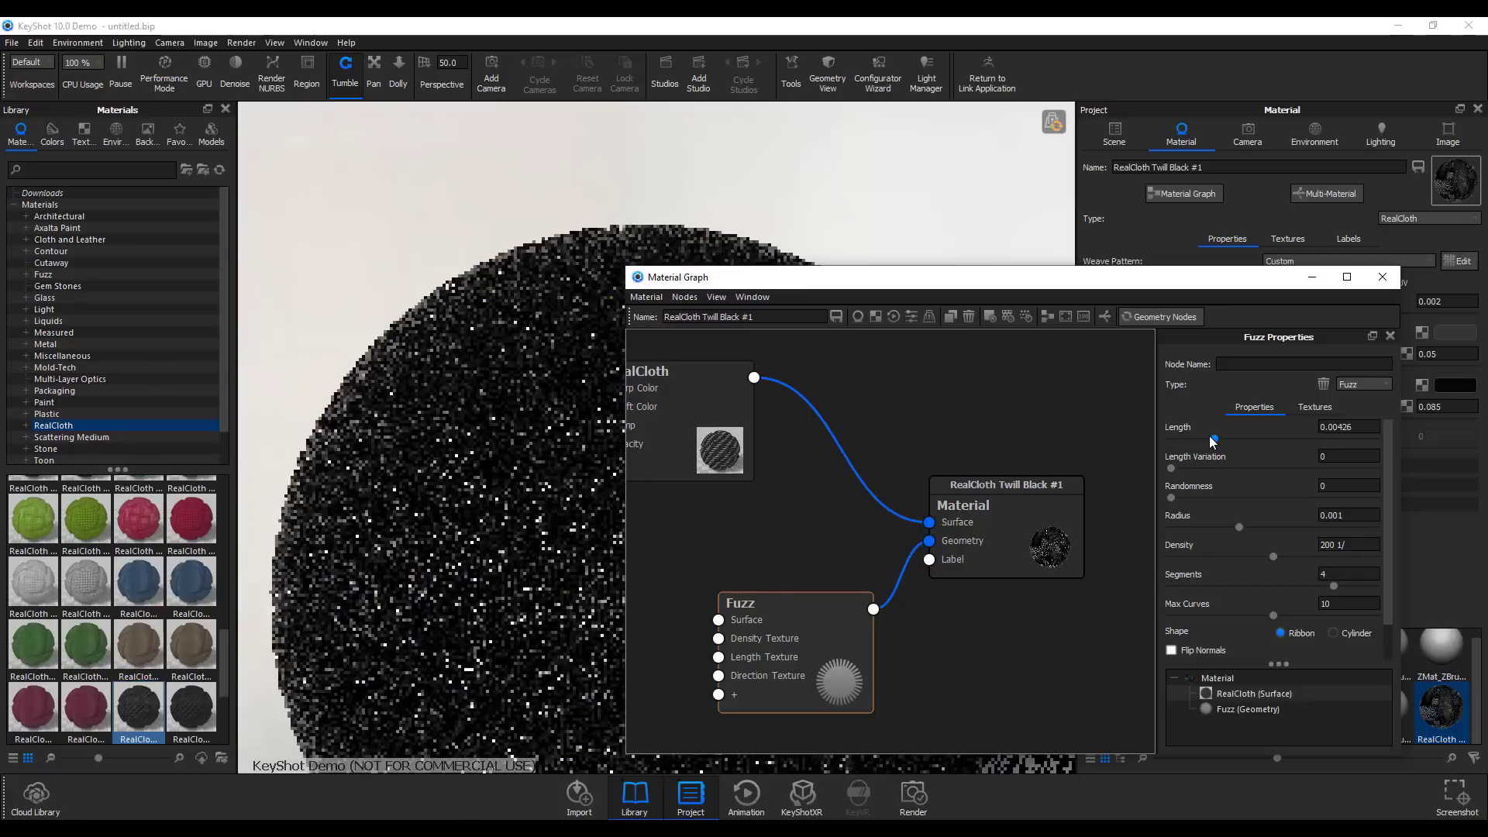
{"action": "left_click", "coordinate": [1051, 121]}
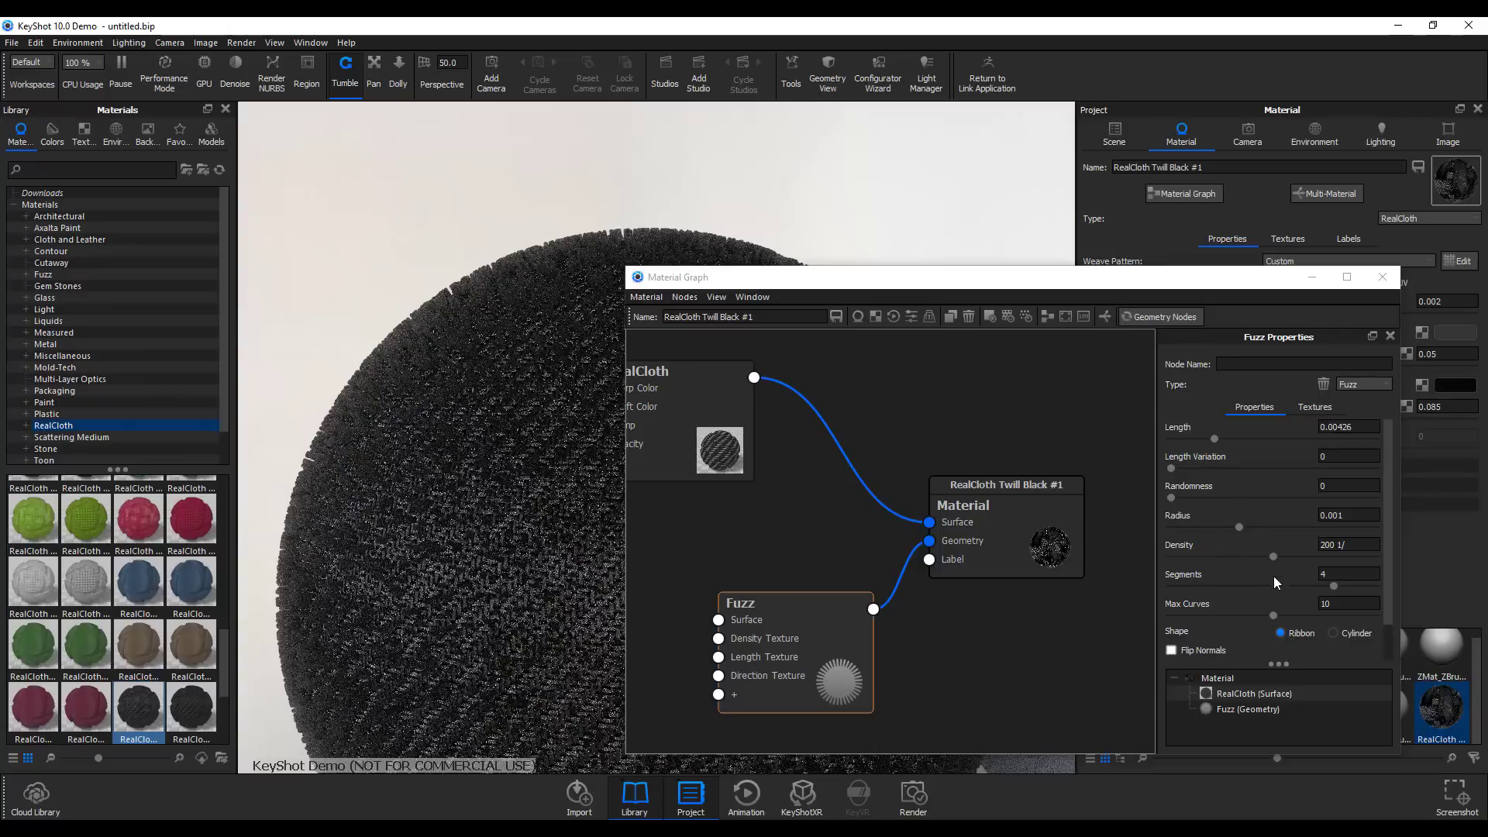
{"action": "left_click", "coordinate": [1239, 528]}
{"action": "left_click_drag", "start_coordinate": [1216, 529], "coordinate": [1207, 529]}
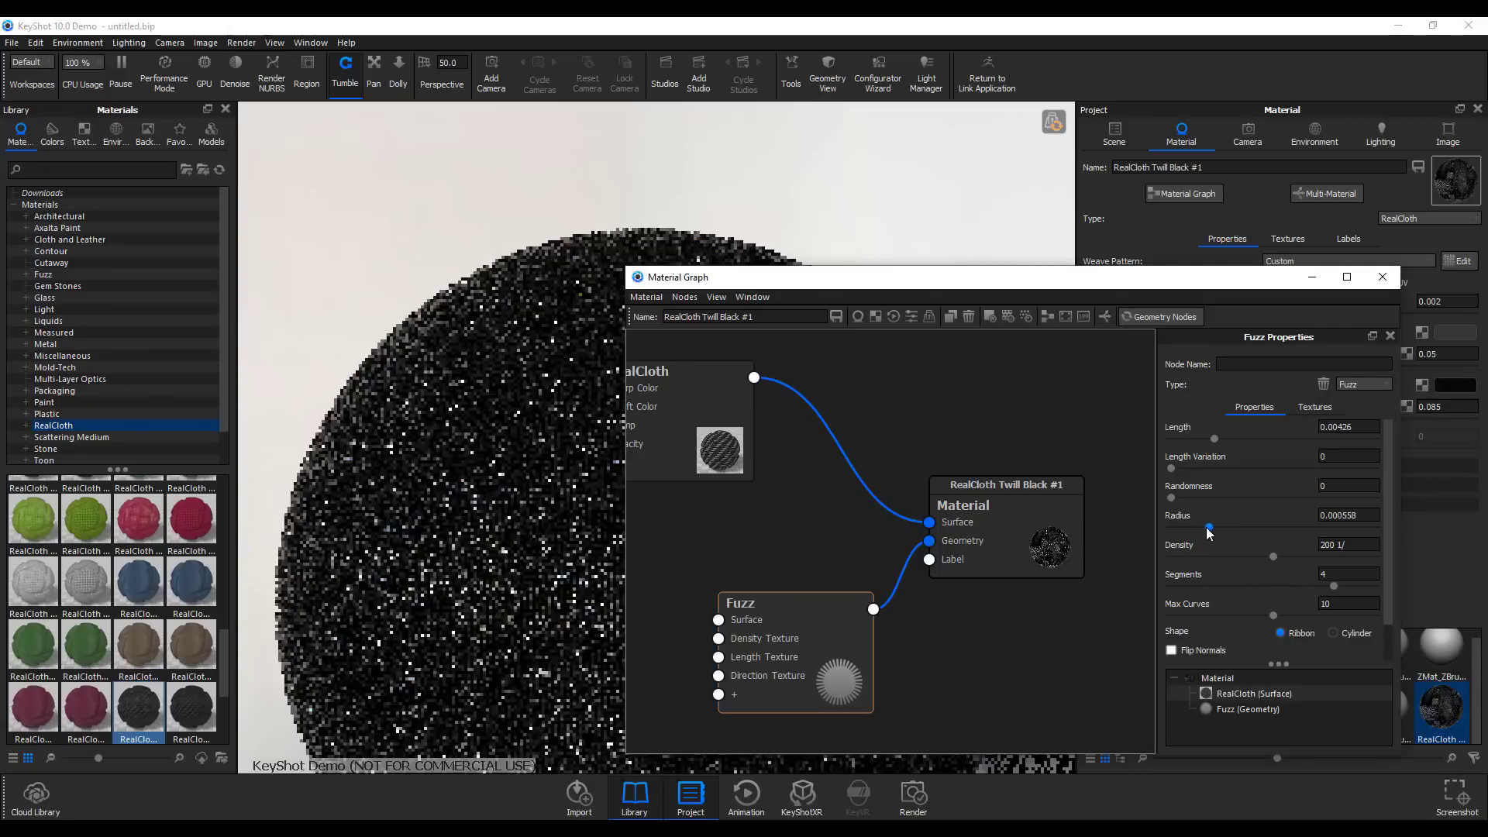
{"action": "left_click", "coordinate": [1049, 121]}
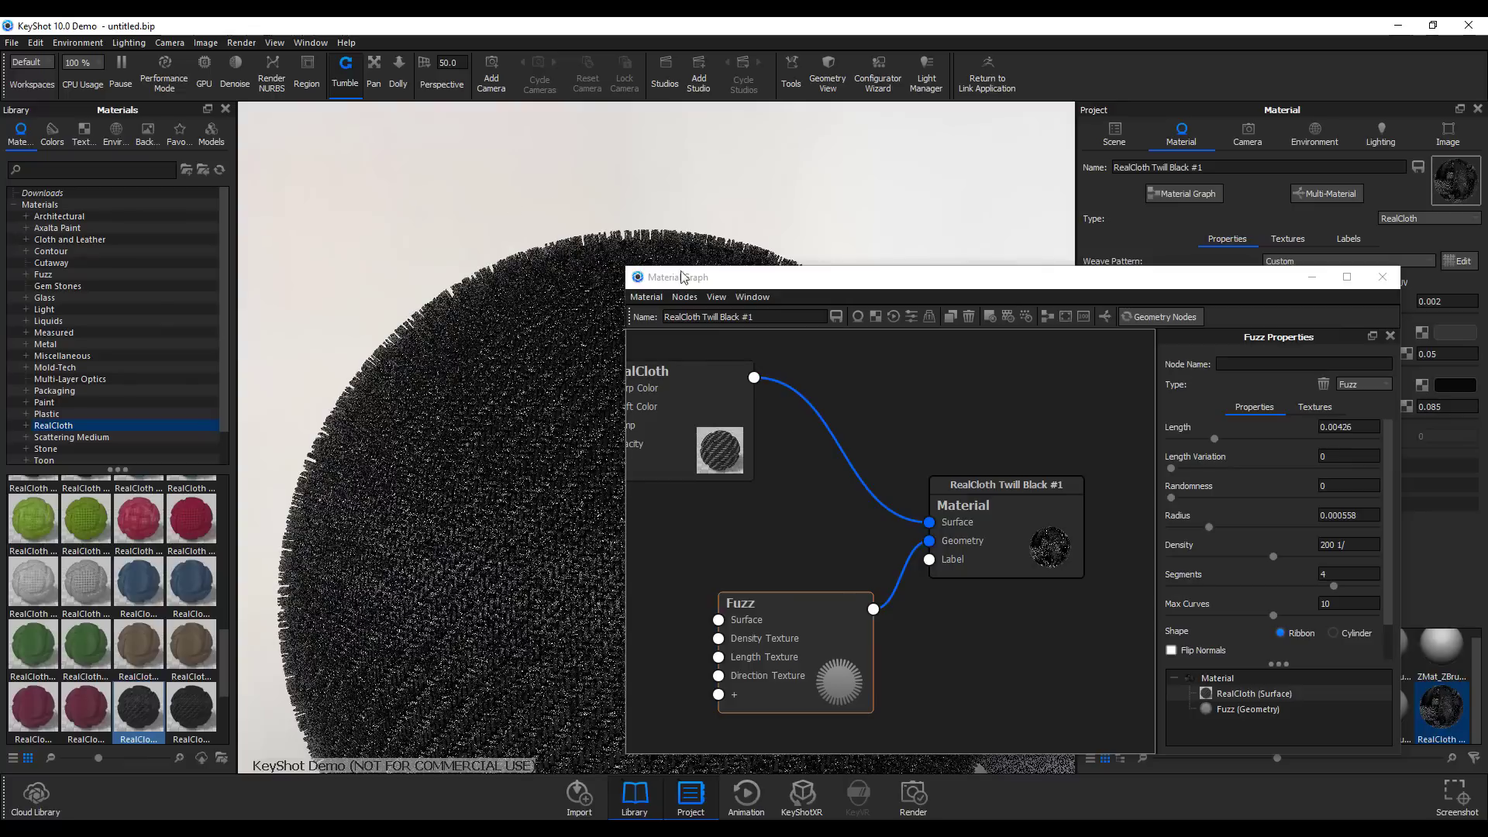
Close the material graph and turn on GPU rendering with denoising for the real-time view of the fuzzy sphere.
{"action": "left_click", "coordinate": [1391, 283]}
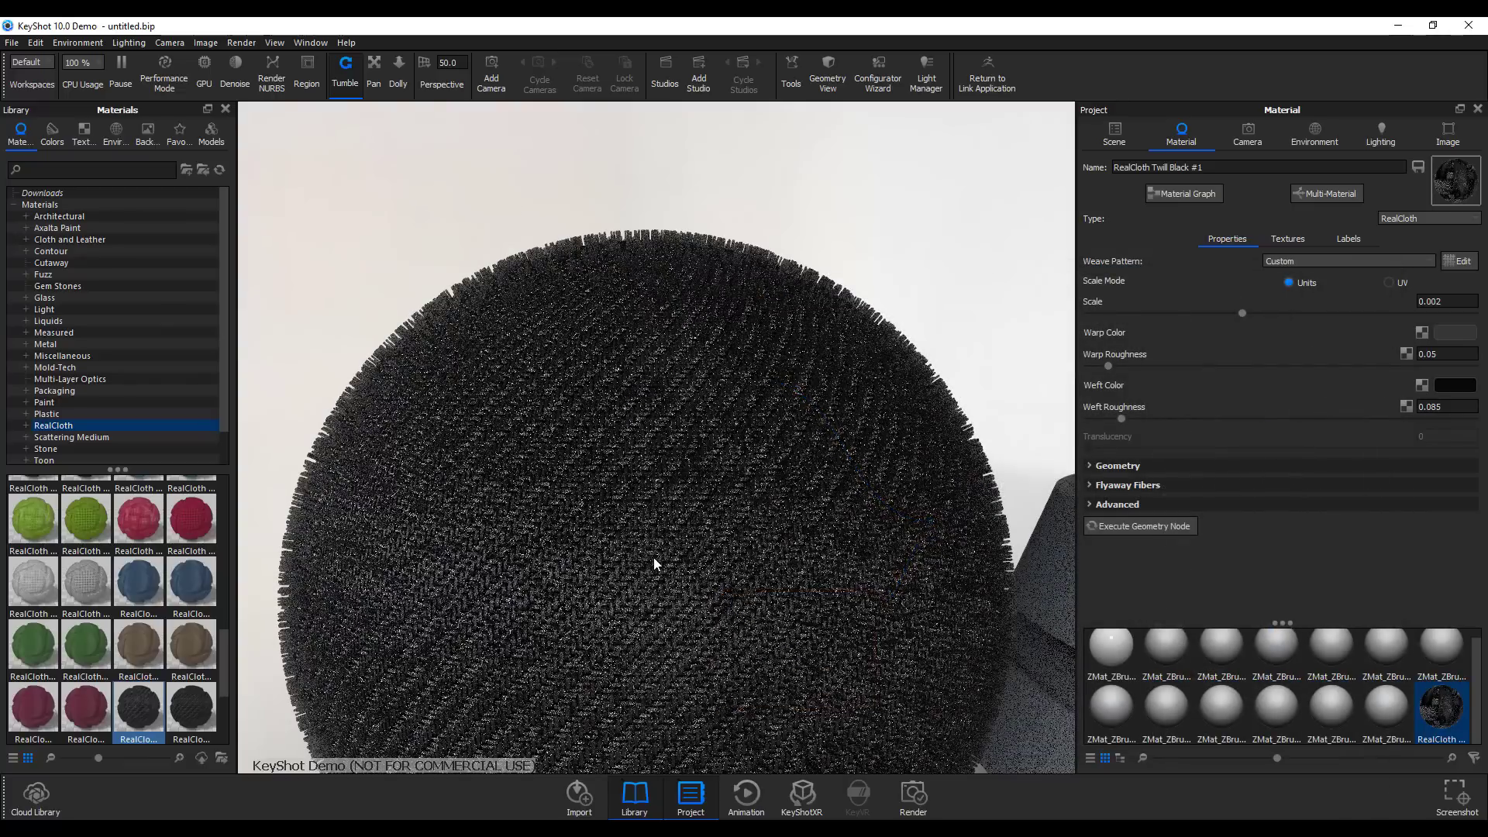
{"action": "scroll", "coordinate": [657, 565], "scroll_direction": "up", "scroll_amount": 5}
{"action": "scroll", "coordinate": [648, 586], "scroll_direction": "down", "scroll_amount": 5}
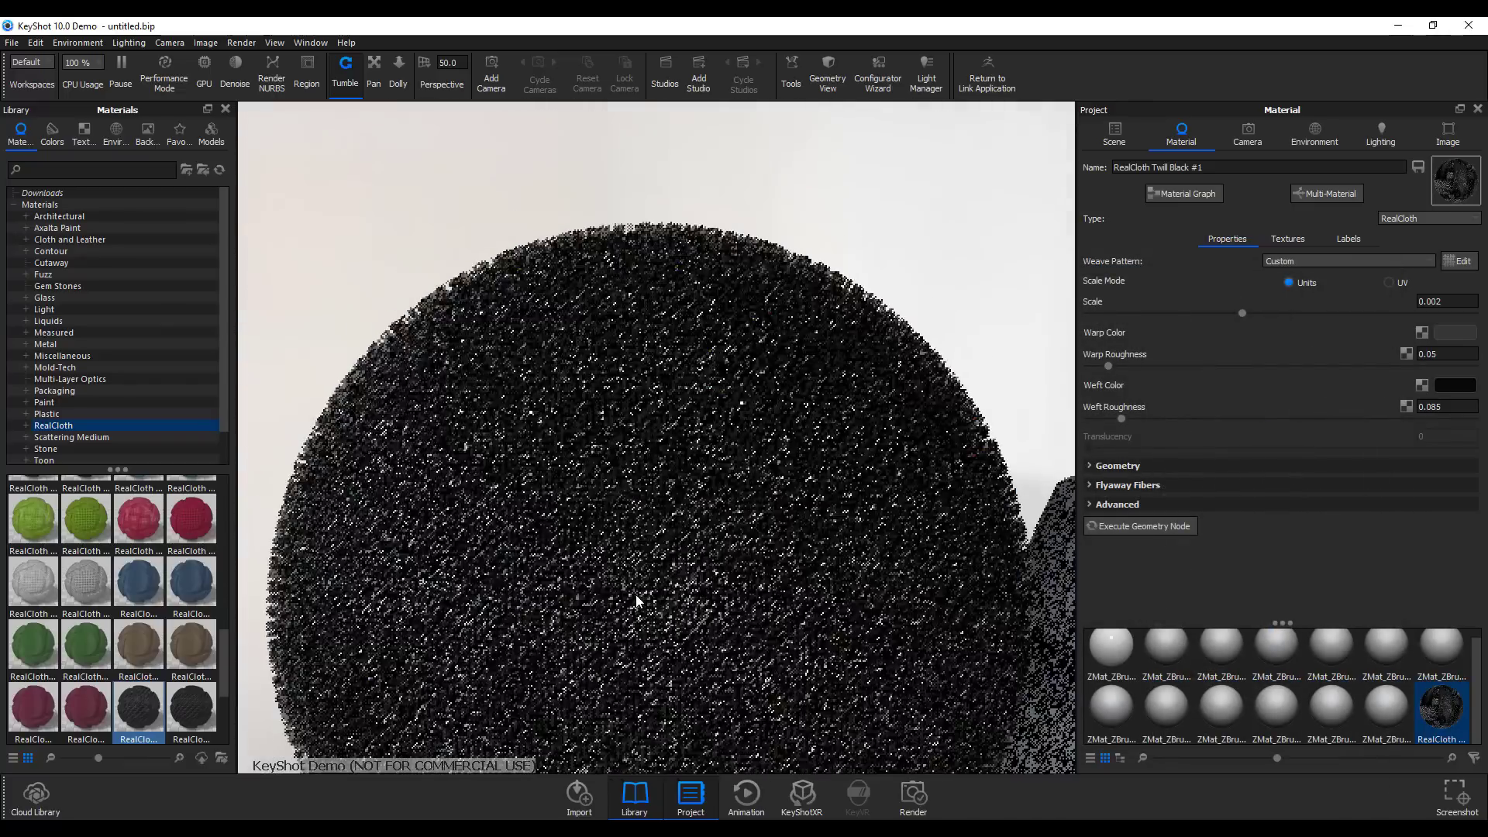
{"action": "scroll", "coordinate": [636, 601], "scroll_direction": "up", "scroll_amount": 4}
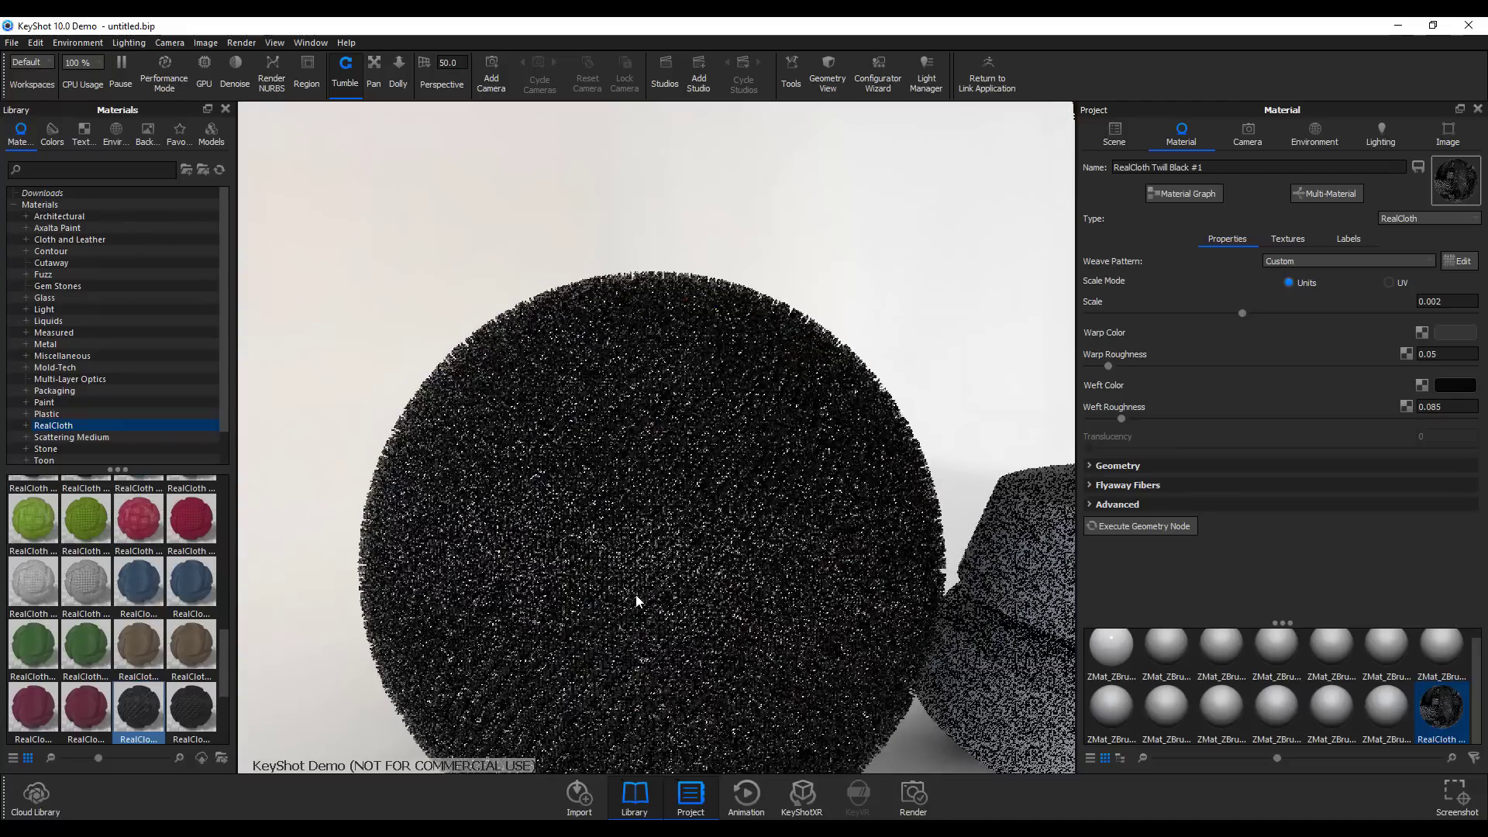
{"action": "left_click", "coordinate": [229, 75]}
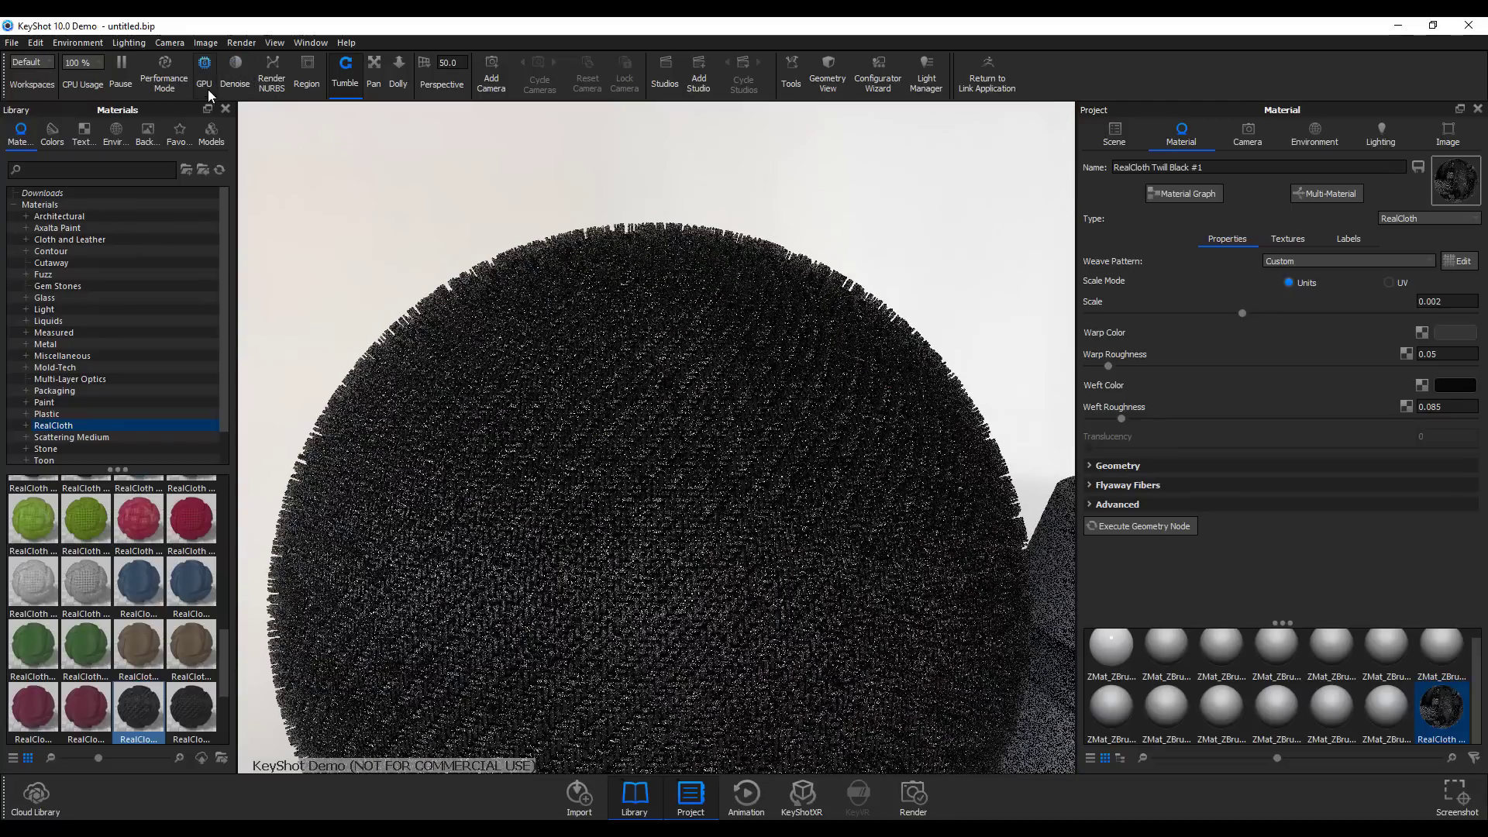
{"action": "left_click", "coordinate": [206, 73]}
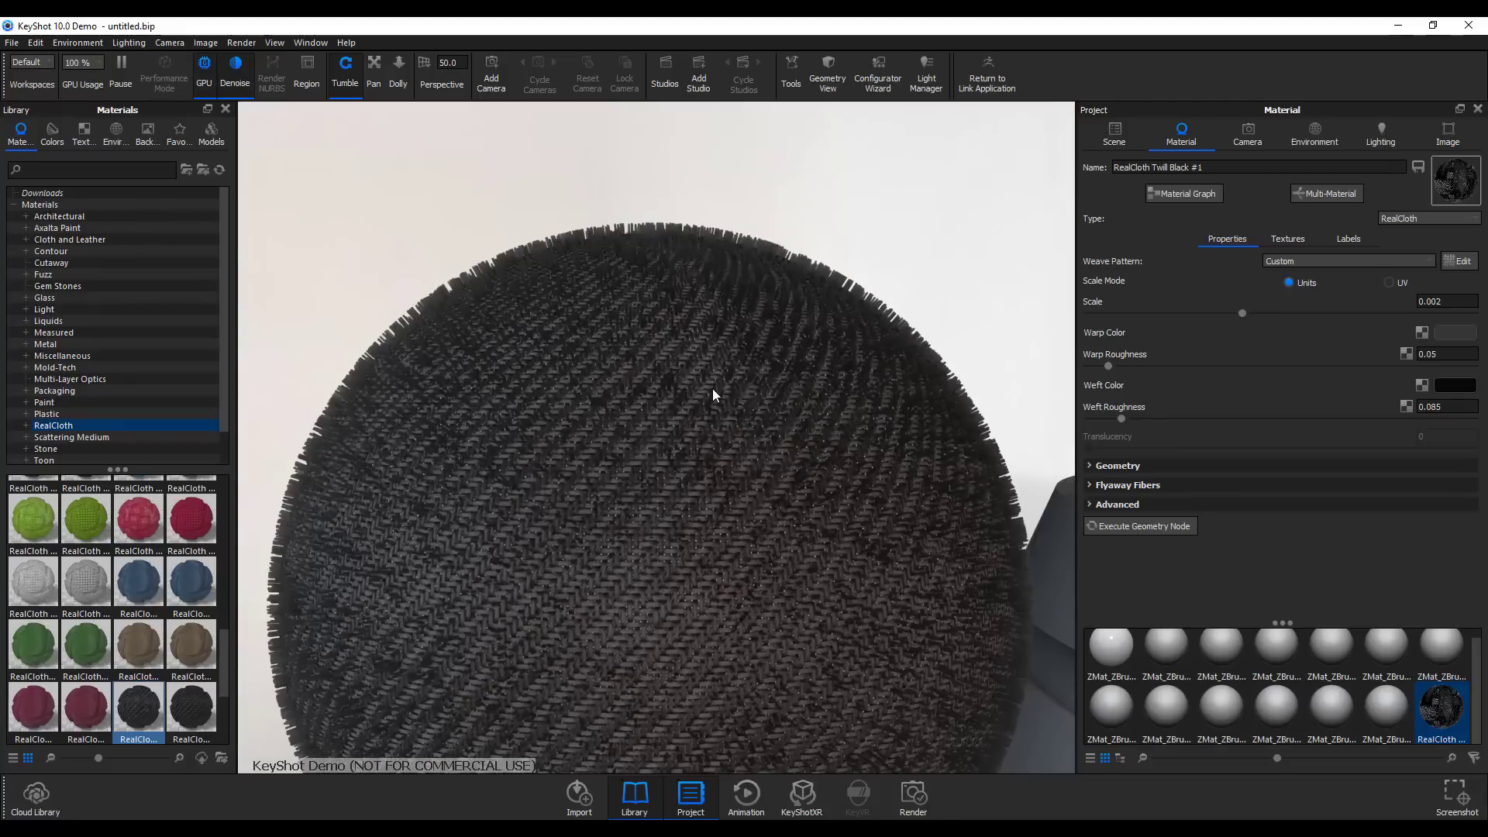
Examine the fuzz-covered twill sphere in the denoised GPU view, both close up and from farther away.
{"action": "scroll", "coordinate": [713, 388], "scroll_direction": "down", "scroll_amount": 5}
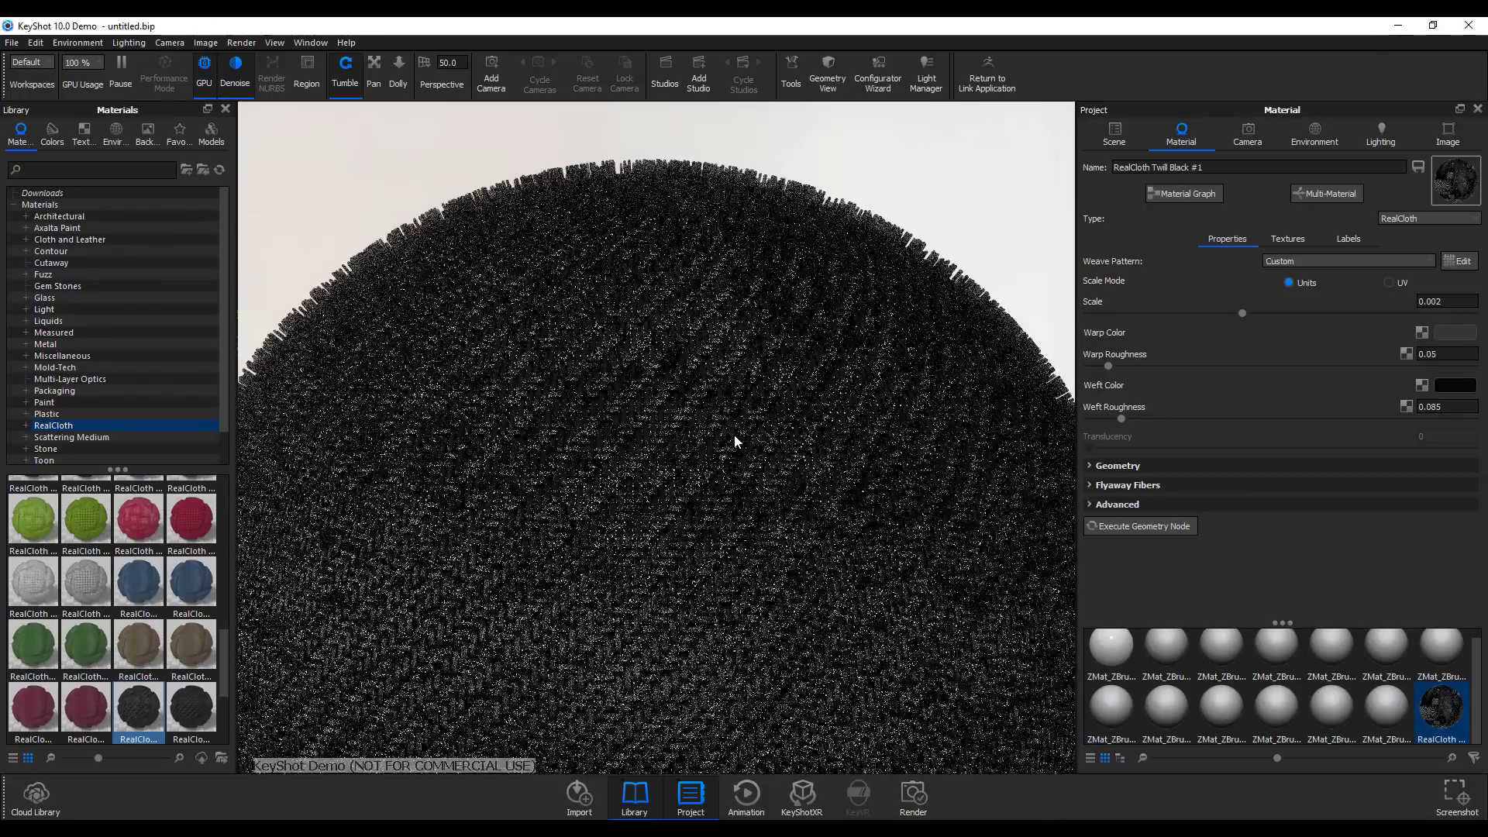
{"action": "scroll", "coordinate": [733, 434], "scroll_direction": "down", "scroll_amount": 3}
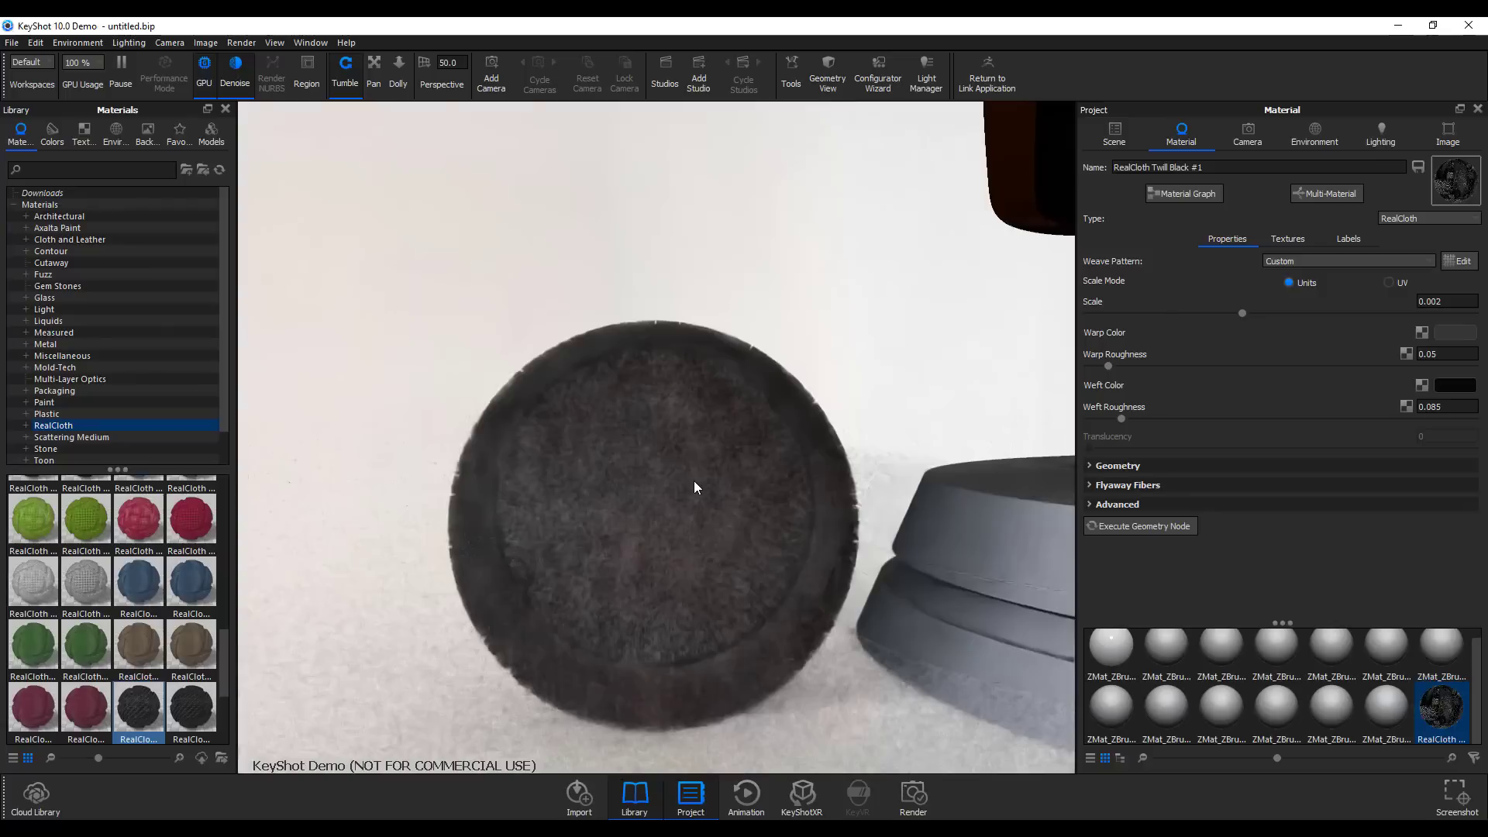
{"action": "scroll", "coordinate": [694, 480], "scroll_direction": "up", "scroll_amount": 3}
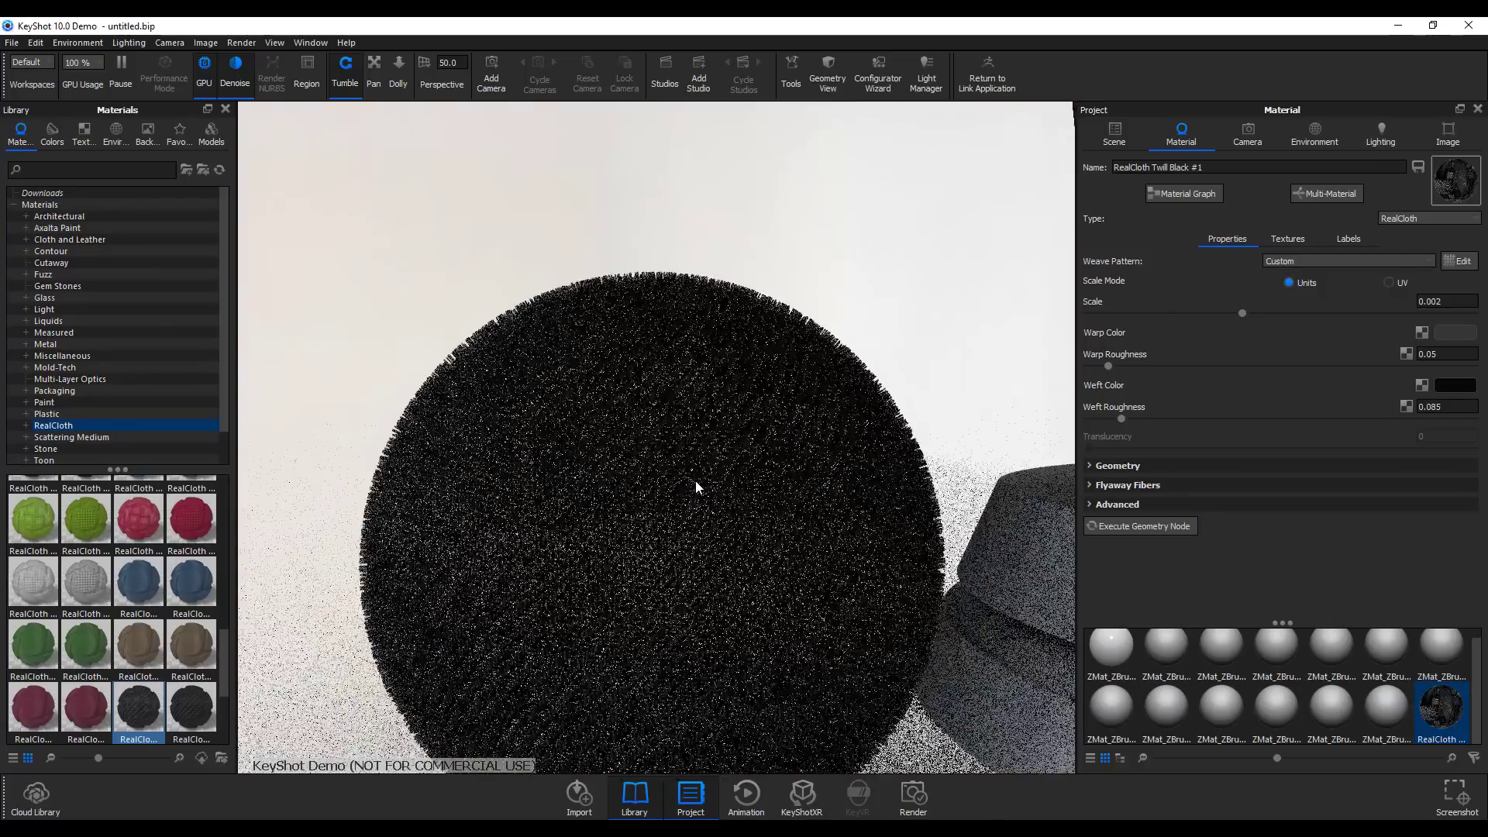
{"action": "scroll", "coordinate": [695, 486], "scroll_direction": "down", "scroll_amount": 3}
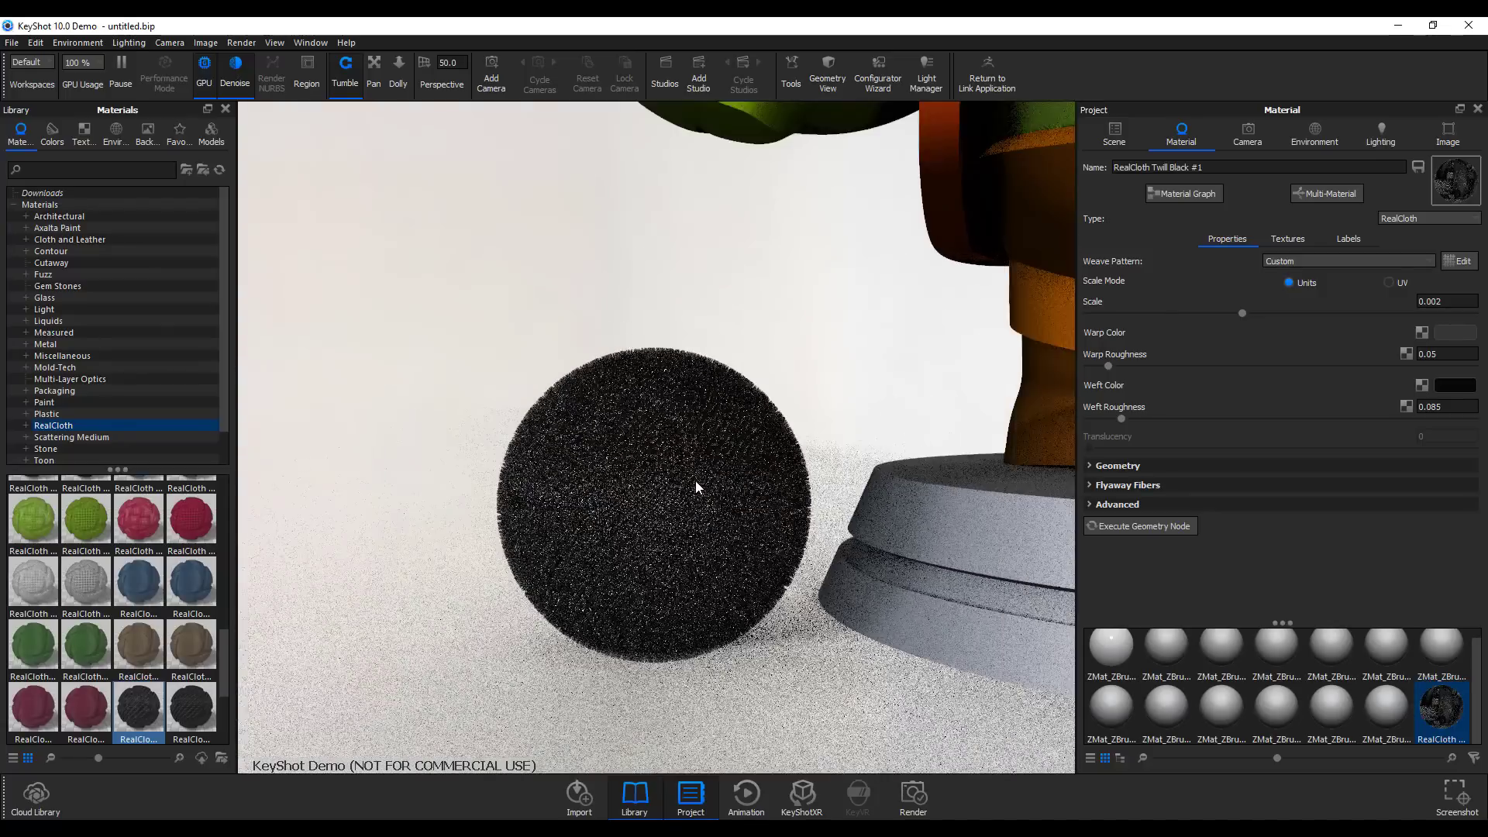
{"action": "scroll", "coordinate": [695, 487], "scroll_direction": "up", "scroll_amount": 3}
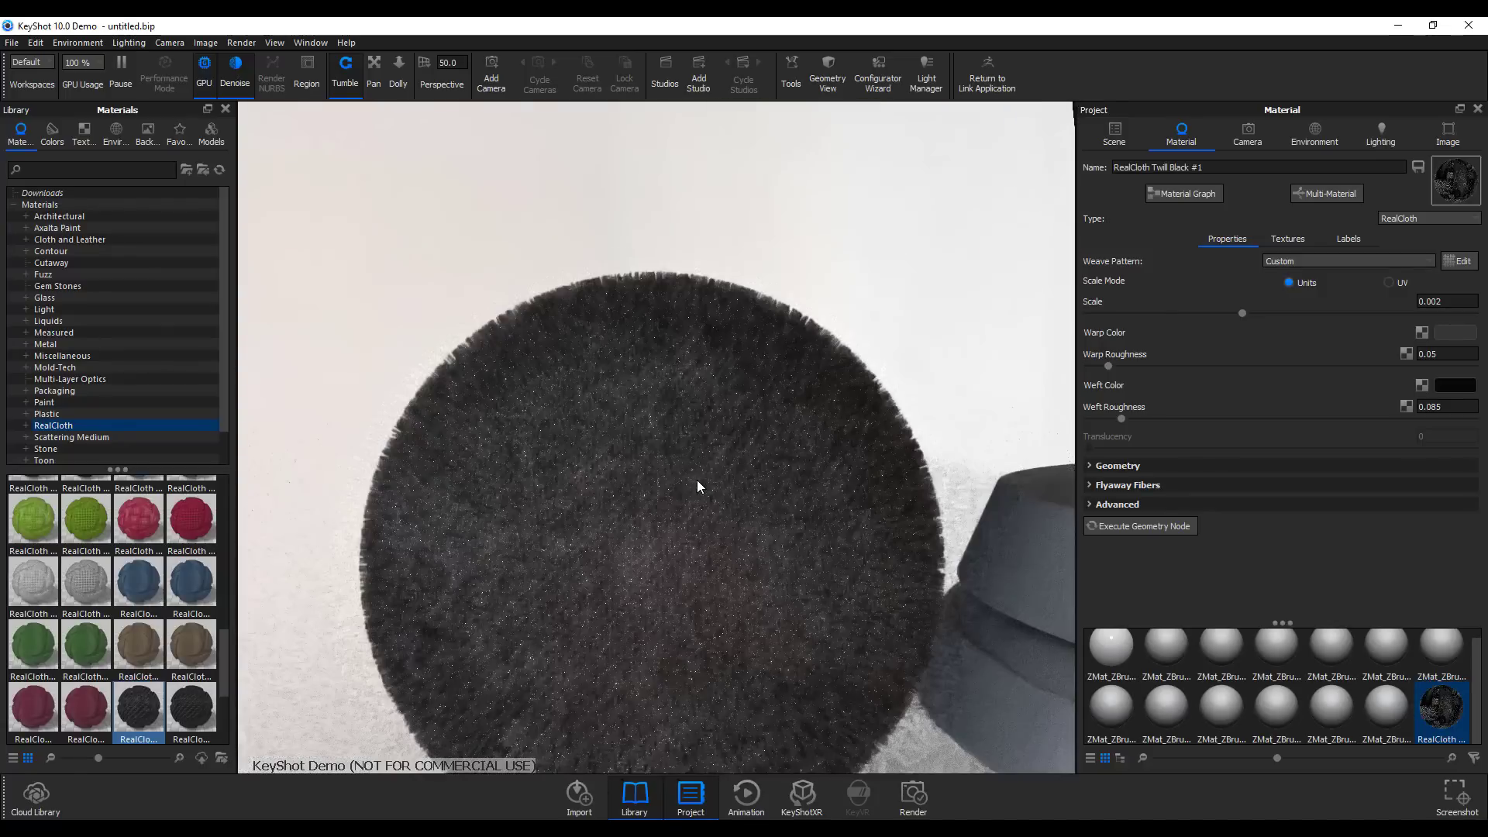
{"action": "scroll", "coordinate": [697, 486], "scroll_direction": "up", "scroll_amount": 3}
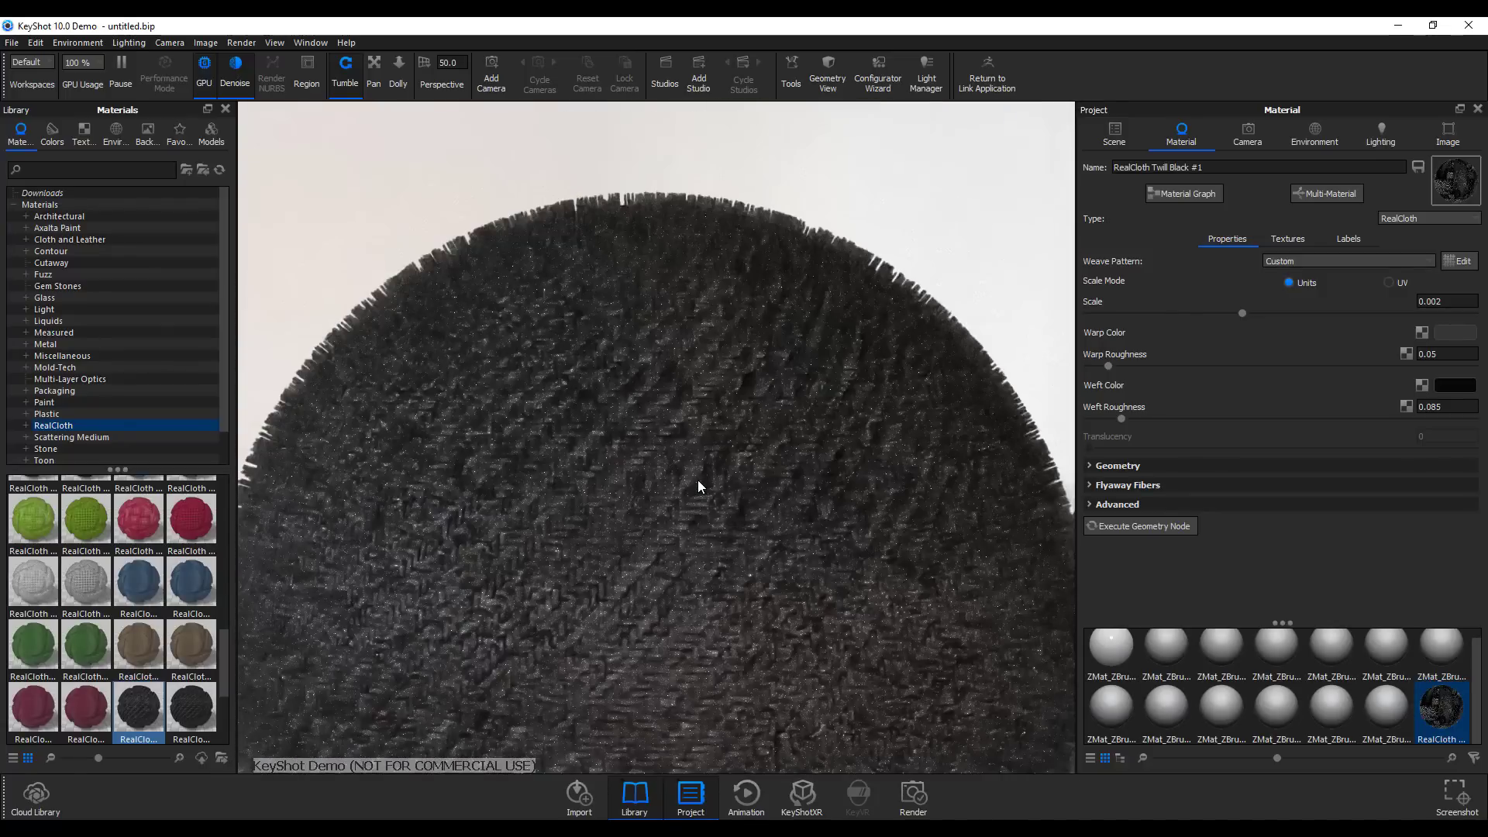
{"action": "scroll", "coordinate": [698, 486], "scroll_direction": "up", "scroll_amount": 3}
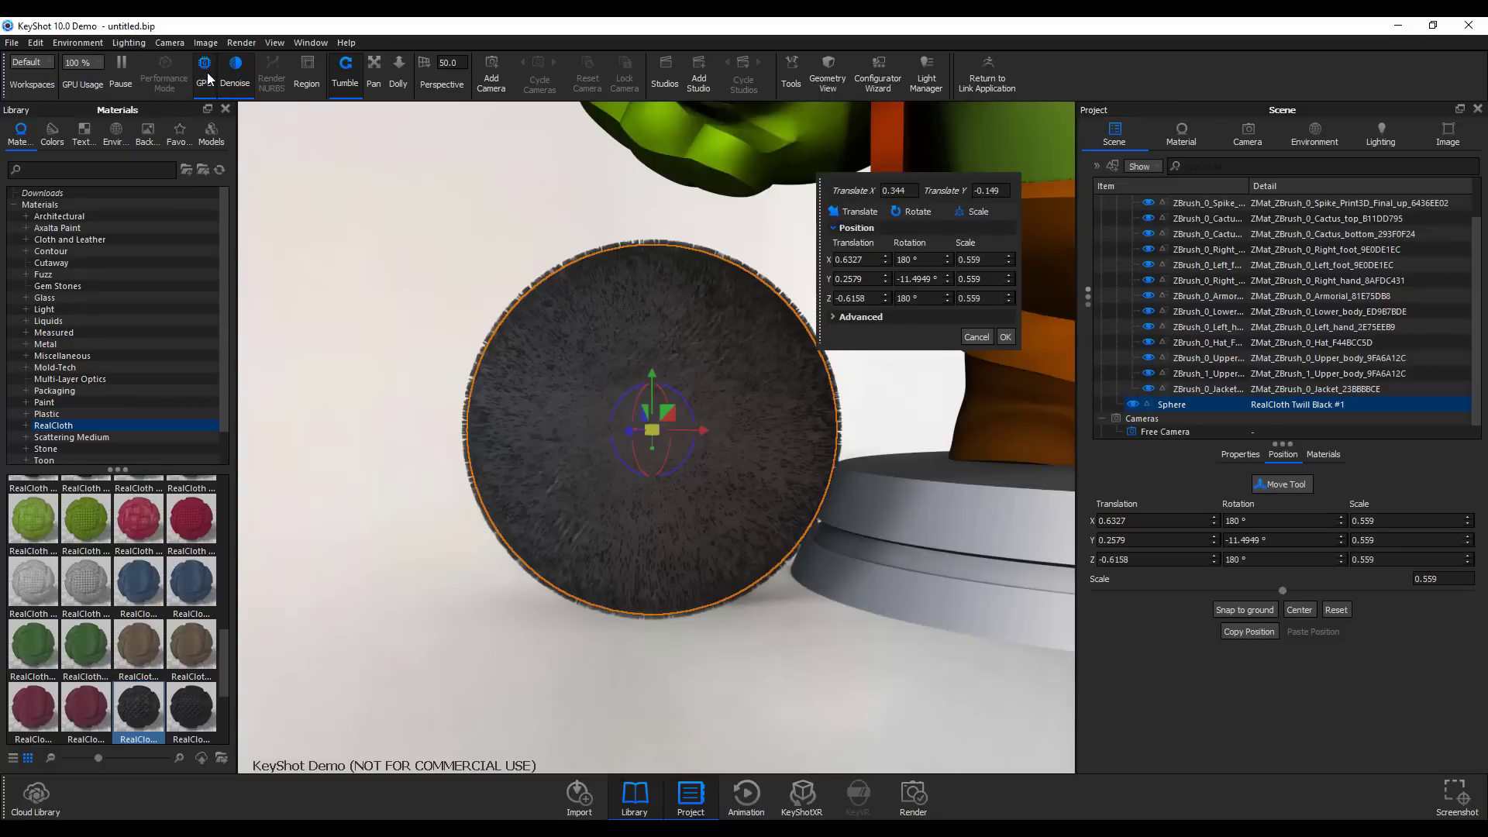
{"action": "left_click", "coordinate": [204, 72]}
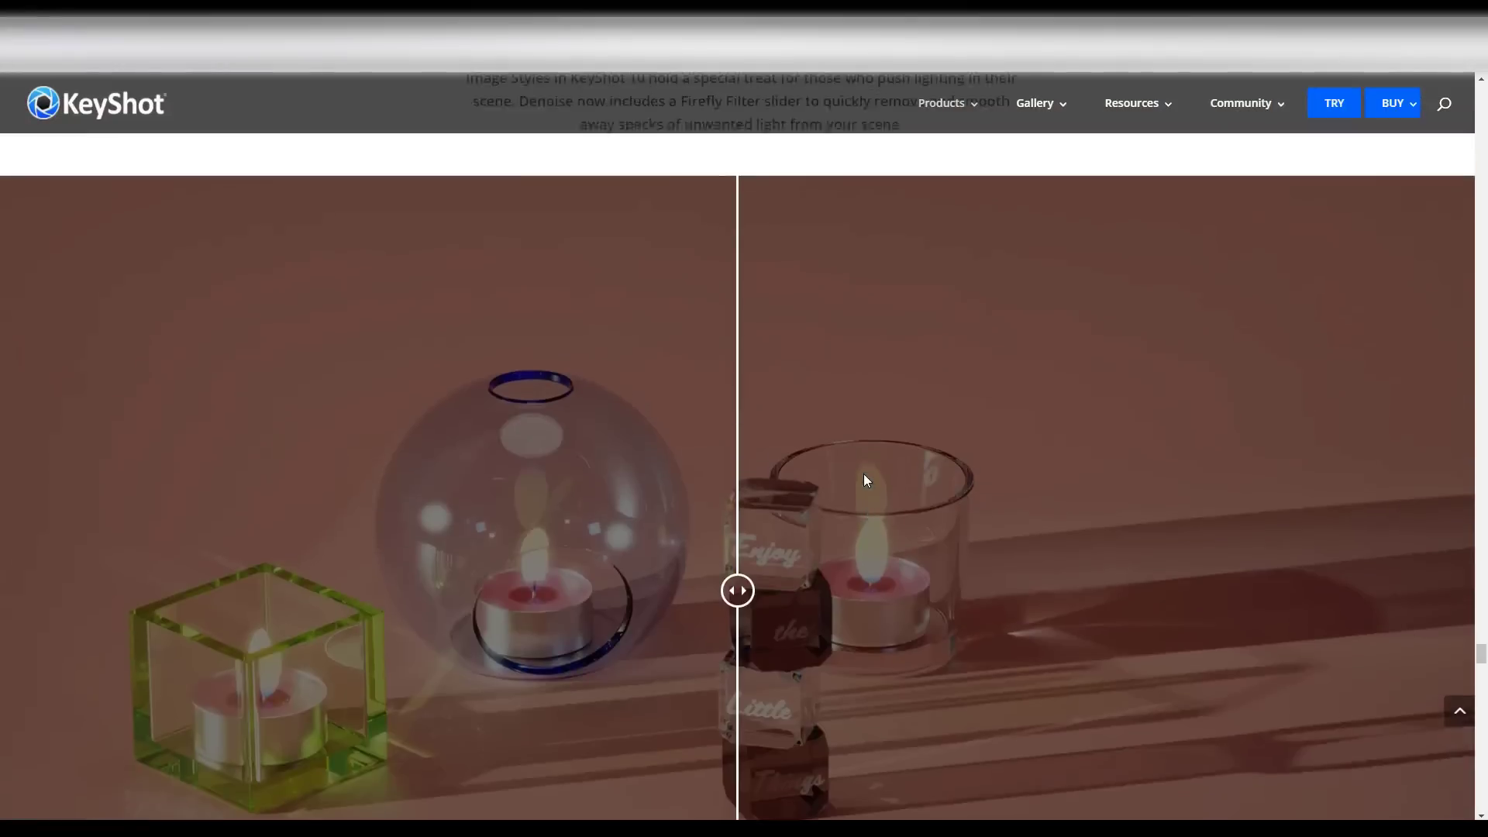
Look over the Firefly Filter and multiple scattering comparison images on the KeyShot website, then return to the sphere in KeyShot.
{"action": "scroll", "coordinate": [863, 472], "scroll_direction": "up", "scroll_amount": 10}
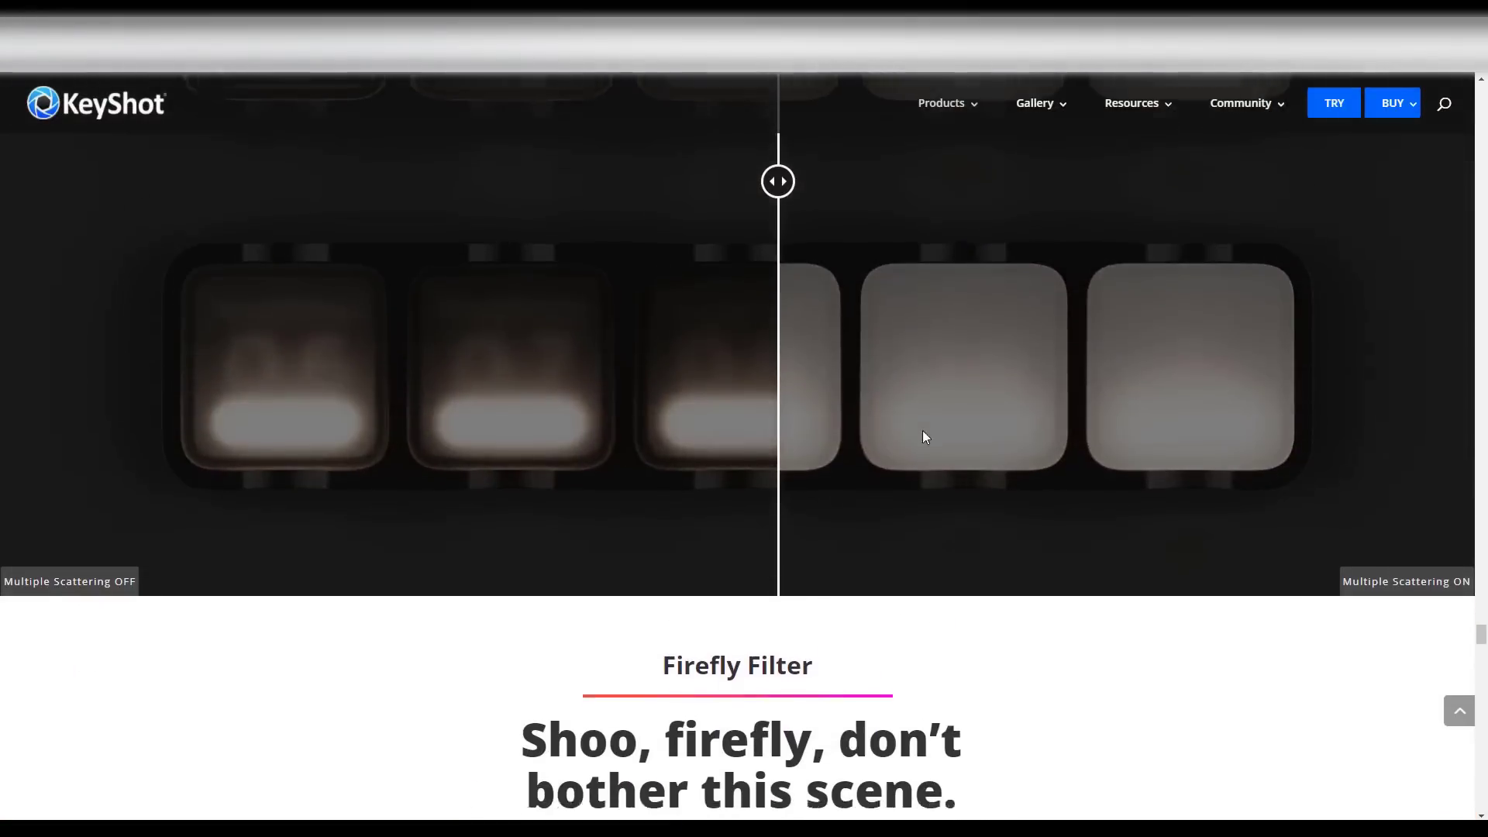
{"action": "scroll", "coordinate": [922, 432], "scroll_direction": "down", "scroll_amount": 10}
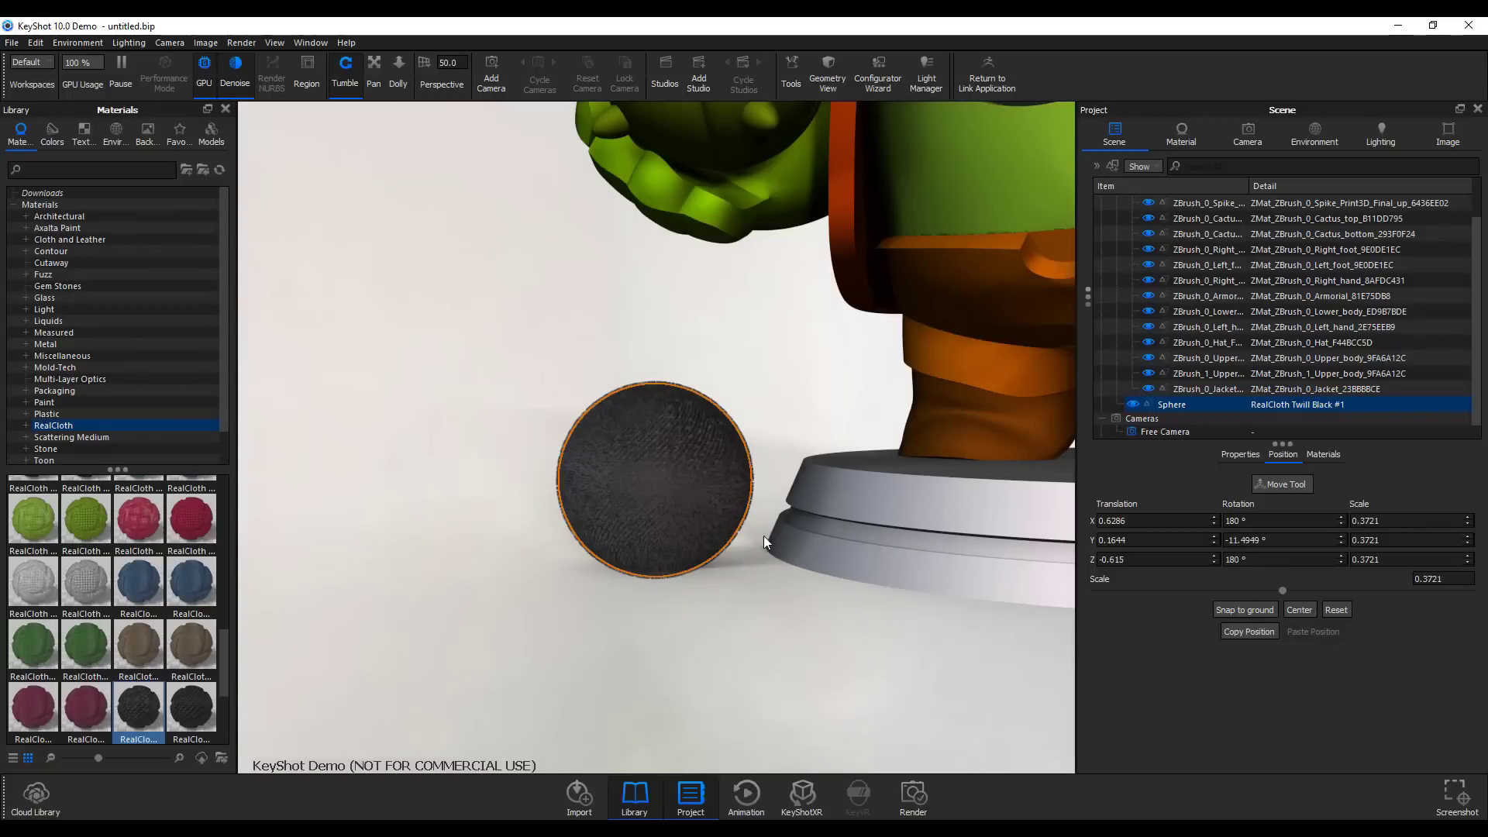
{"action": "double_click", "coordinate": [700, 476]}
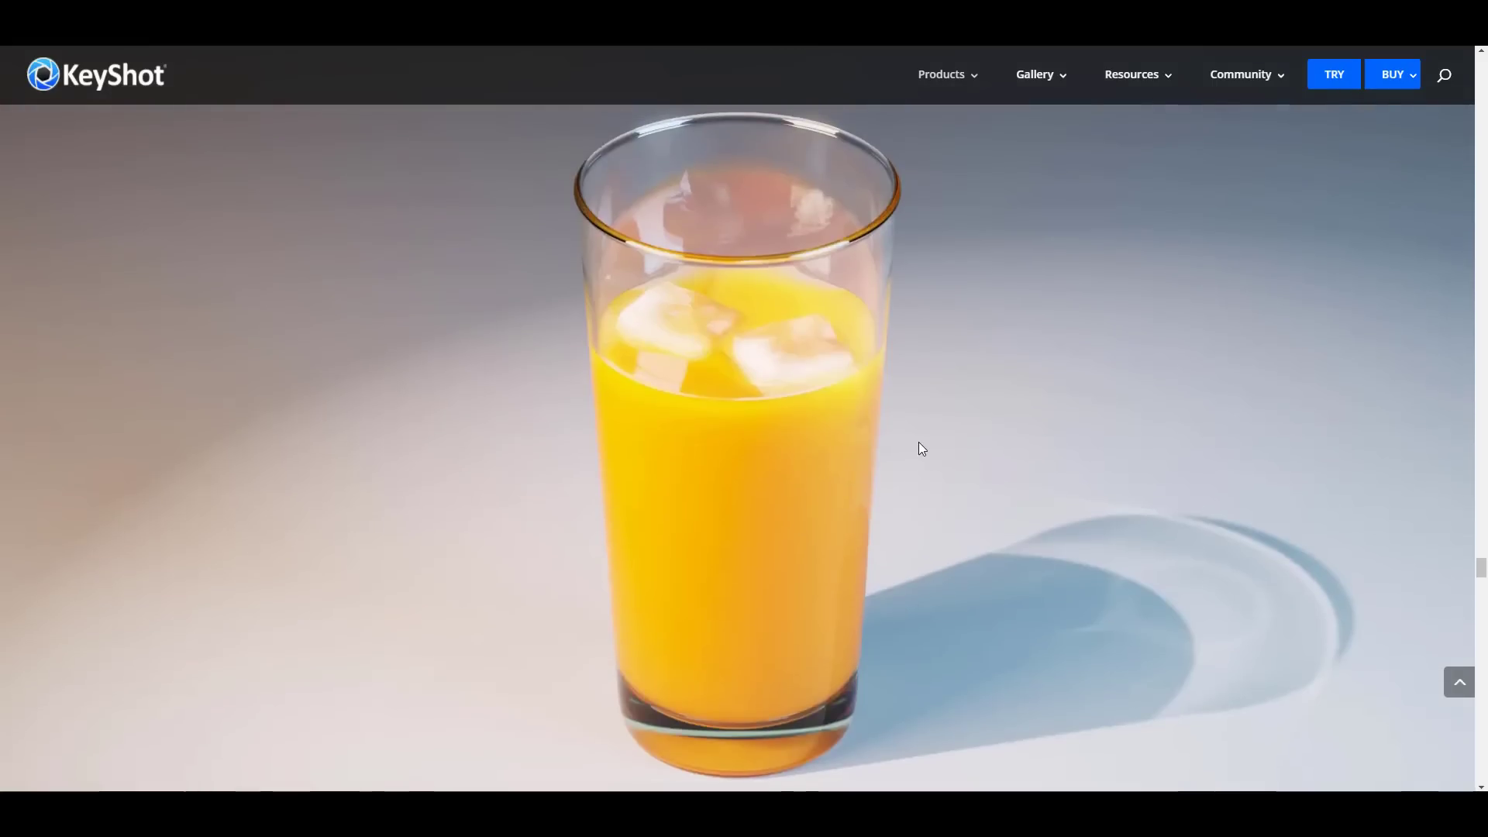
Review the Improved Caustics and Multiple Surface Scattering sections on the KeyShot website, shifting the scattering comparison divider slightly toward the ON side.
{"action": "scroll", "coordinate": [922, 443], "scroll_direction": "down", "scroll_amount": 2}
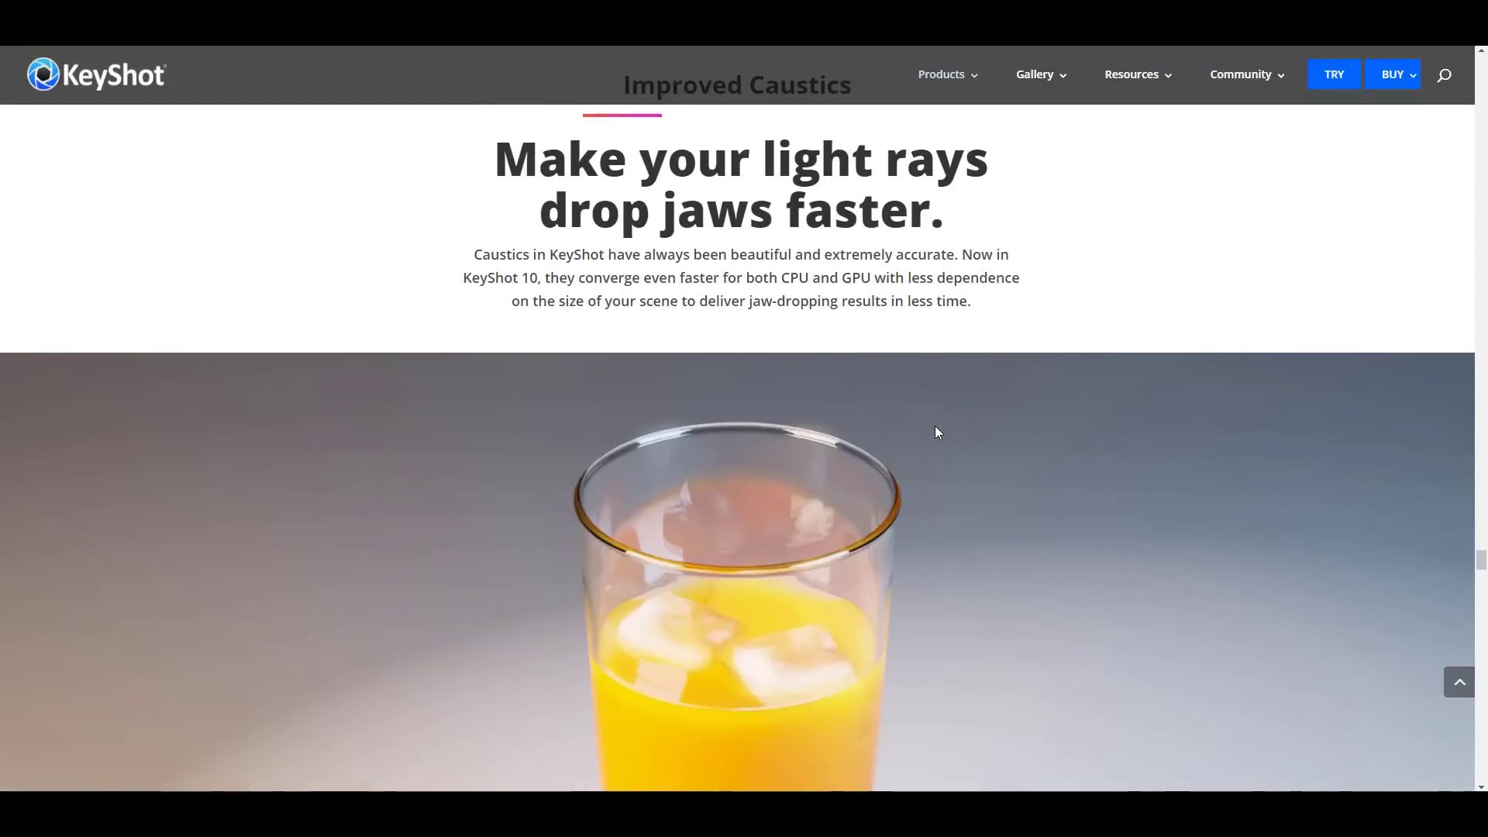
{"action": "scroll", "coordinate": [935, 426], "scroll_direction": "down", "scroll_amount": 5}
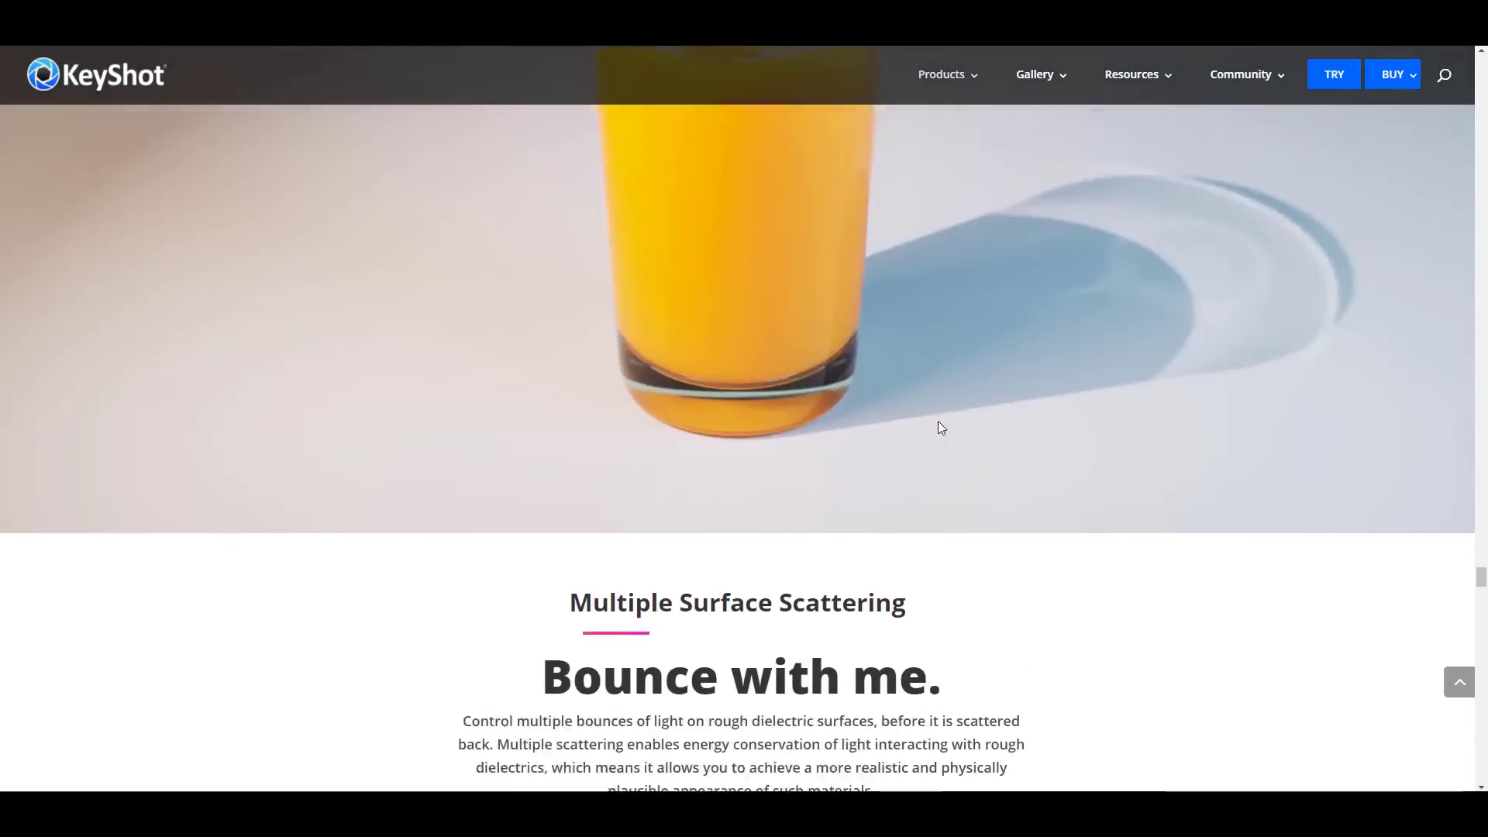
{"action": "scroll", "coordinate": [938, 425], "scroll_direction": "down", "scroll_amount": 3}
{"action": "scroll", "coordinate": [1004, 380], "scroll_direction": "down", "scroll_amount": 4}
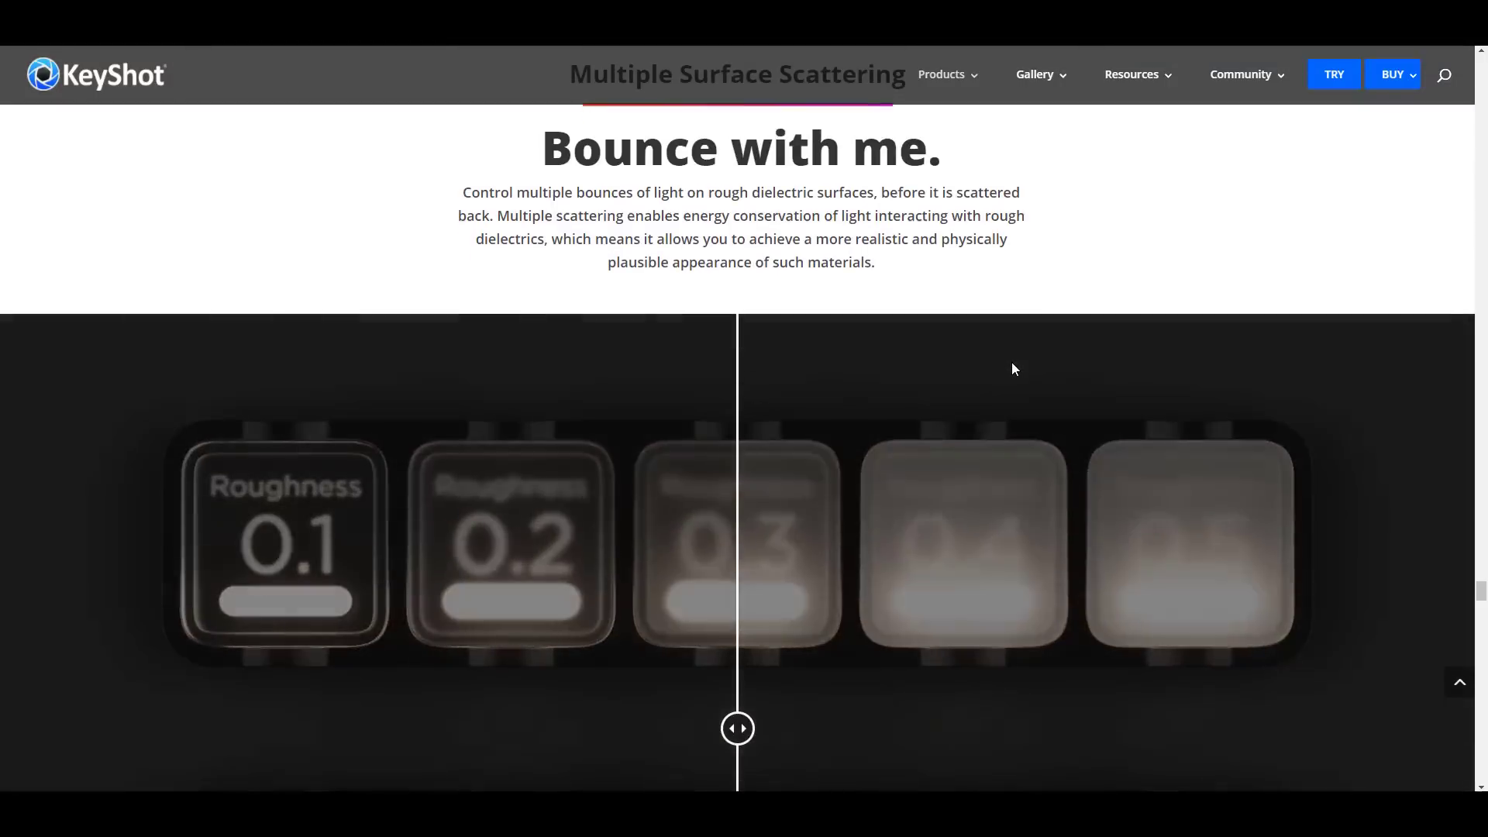
{"action": "scroll", "coordinate": [1011, 361], "scroll_direction": "down", "scroll_amount": 4}
{"action": "scroll", "coordinate": [814, 410], "scroll_direction": "up", "scroll_amount": 1}
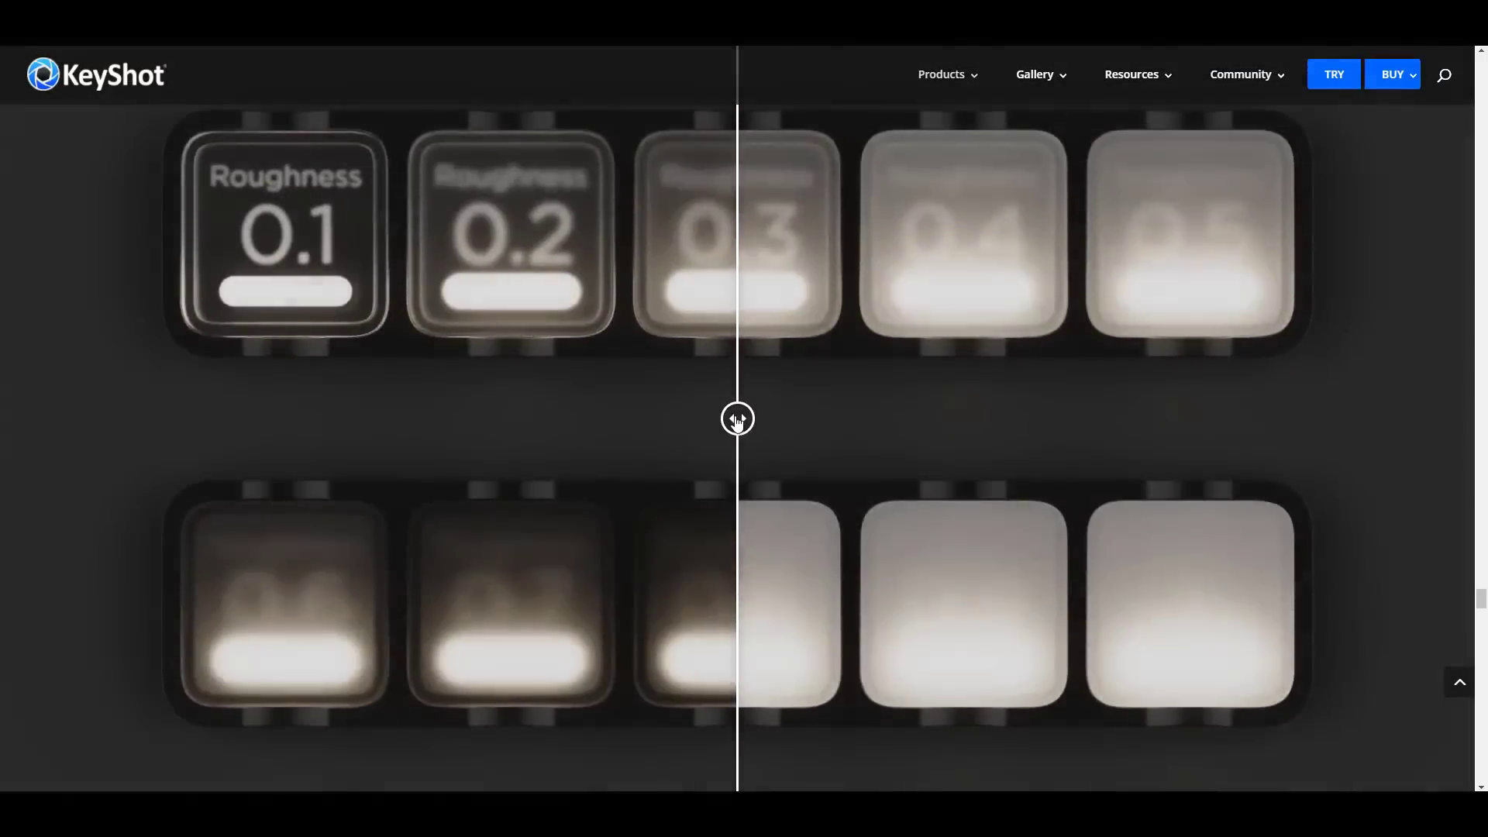
{"action": "left_click_drag", "start_coordinate": [736, 419], "coordinate": [783, 482]}
{"action": "scroll", "coordinate": [855, 456], "scroll_direction": "down", "scroll_amount": 4}
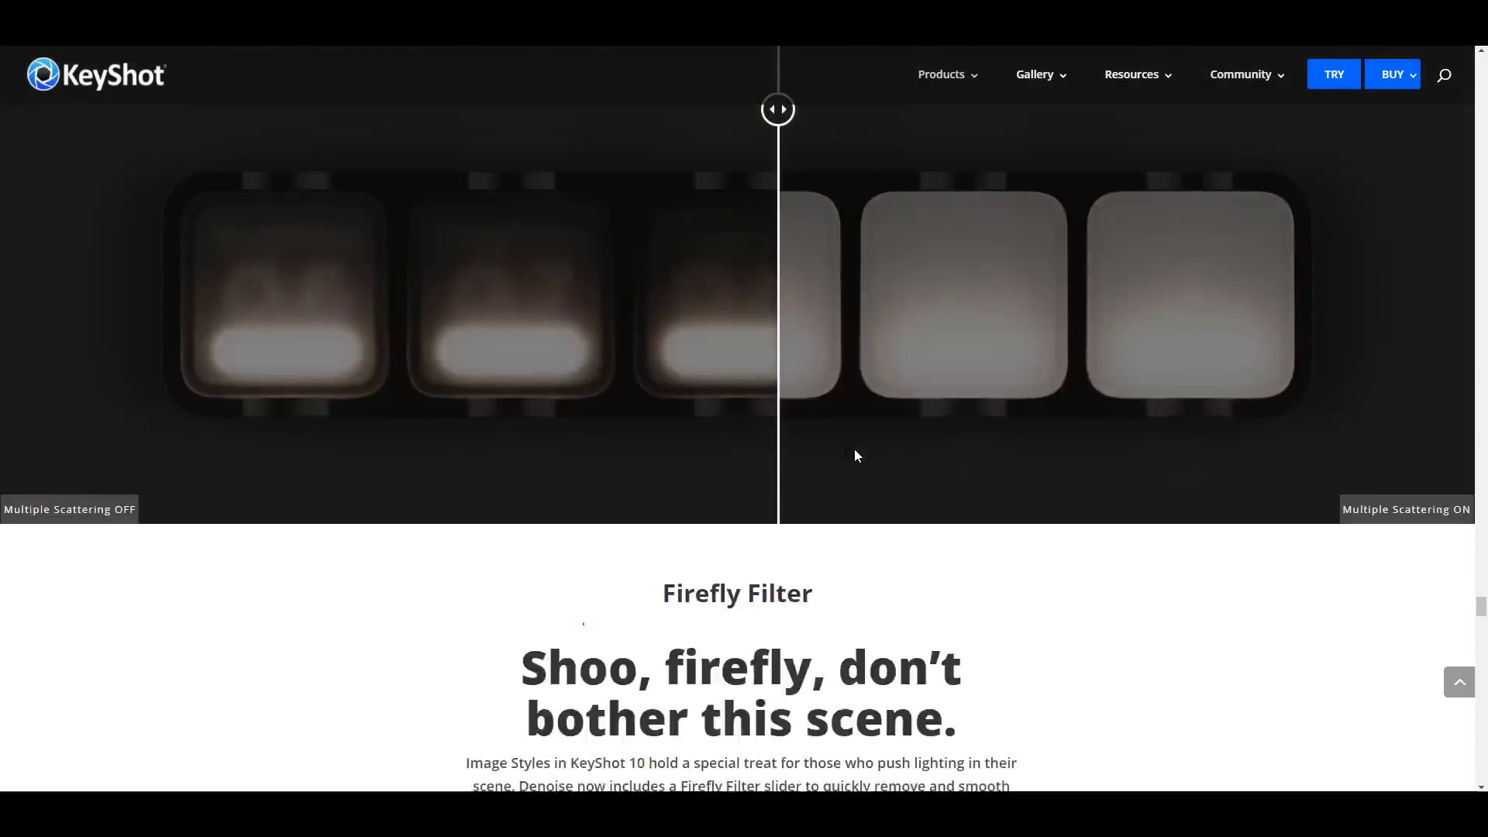
Read the web page onward through Improved Toon Material to the Additional Features & Improvements overview.
{"action": "scroll", "coordinate": [814, 465], "scroll_direction": "down", "scroll_amount": 10}
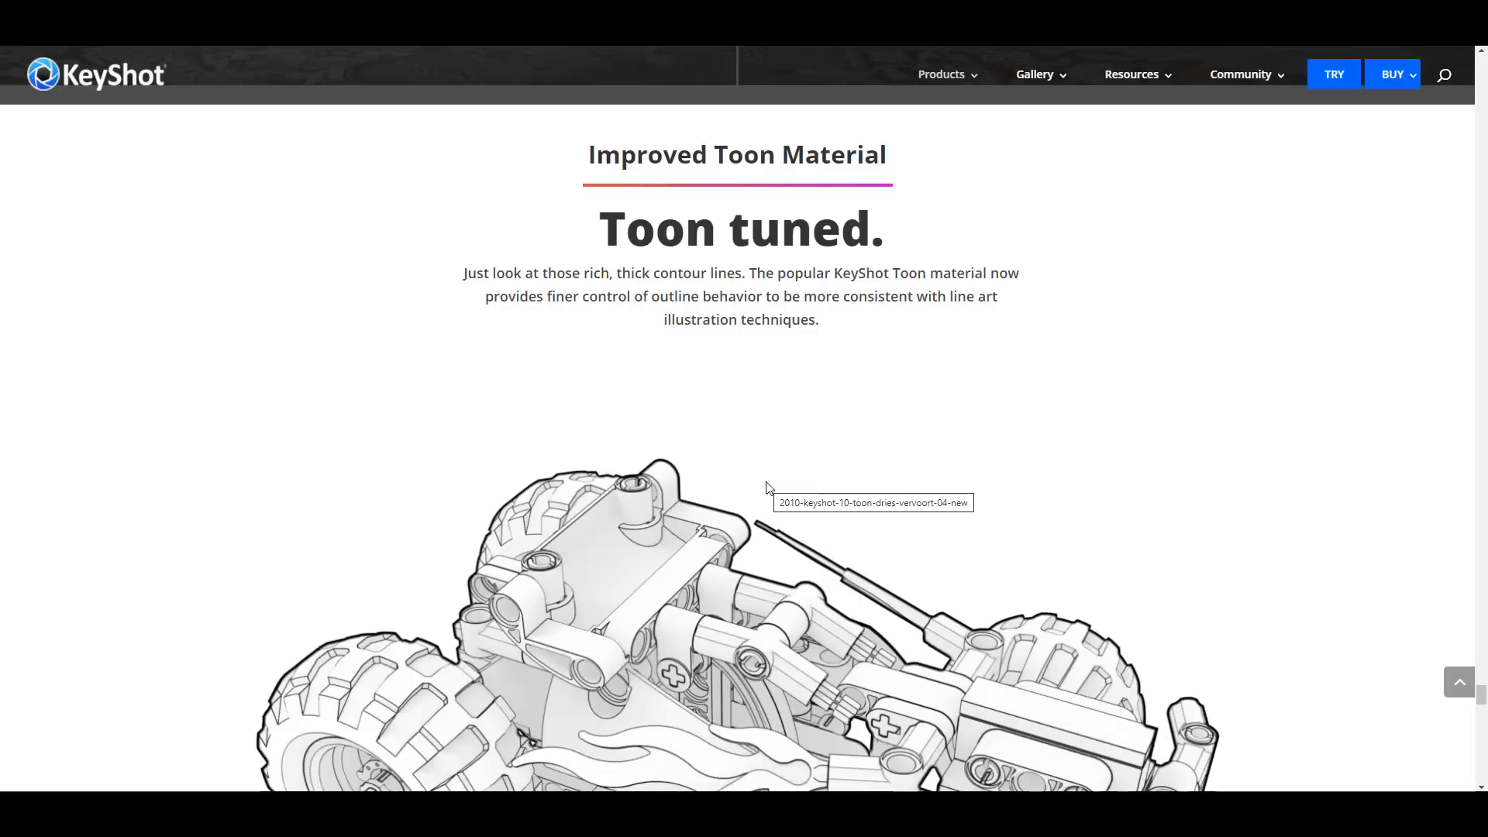
{"action": "scroll", "coordinate": [766, 483], "scroll_direction": "down", "scroll_amount": 10}
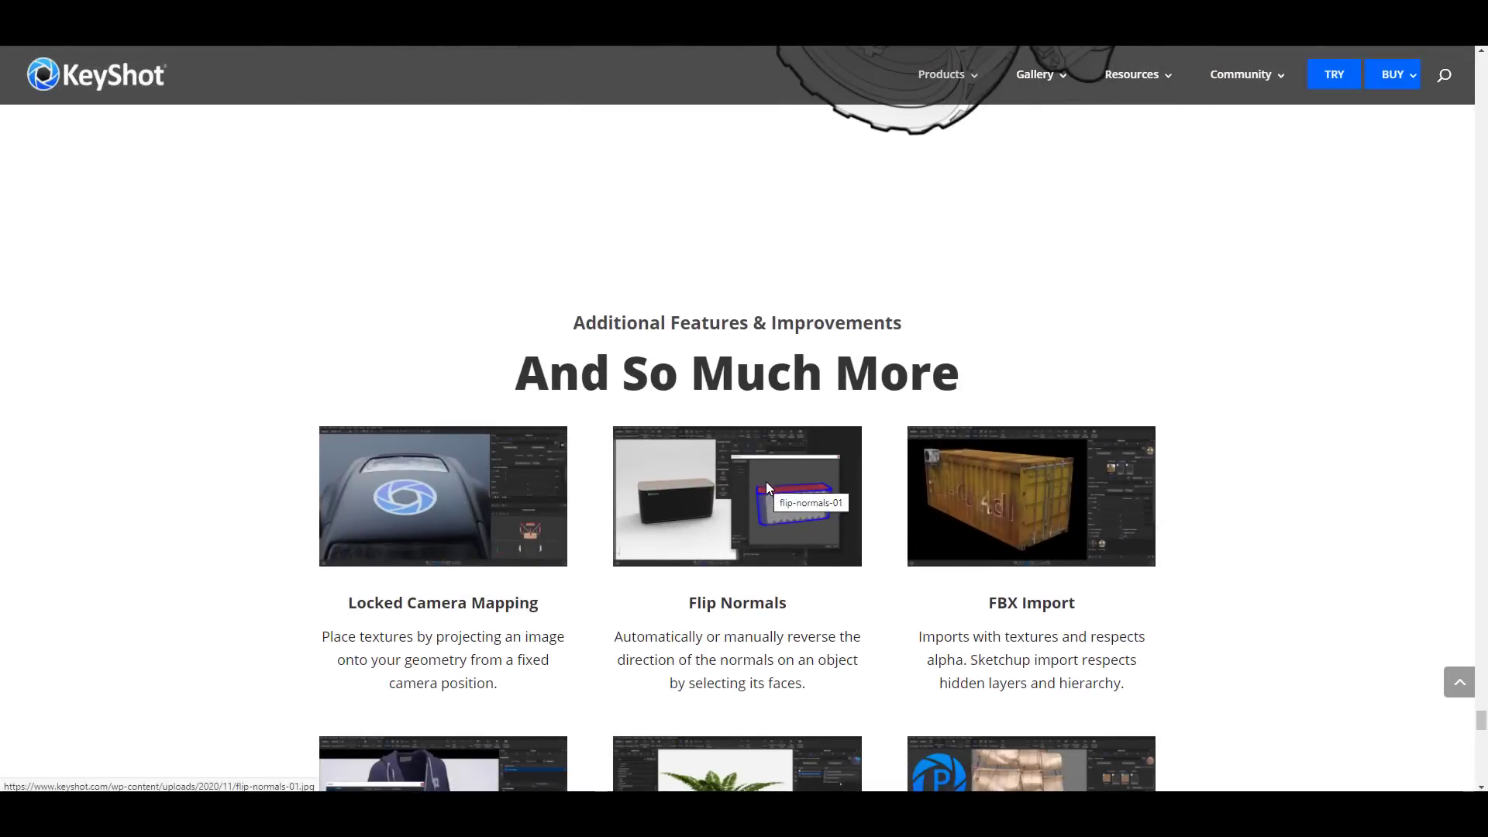
{"action": "scroll", "coordinate": [767, 487], "scroll_direction": "down", "scroll_amount": 3}
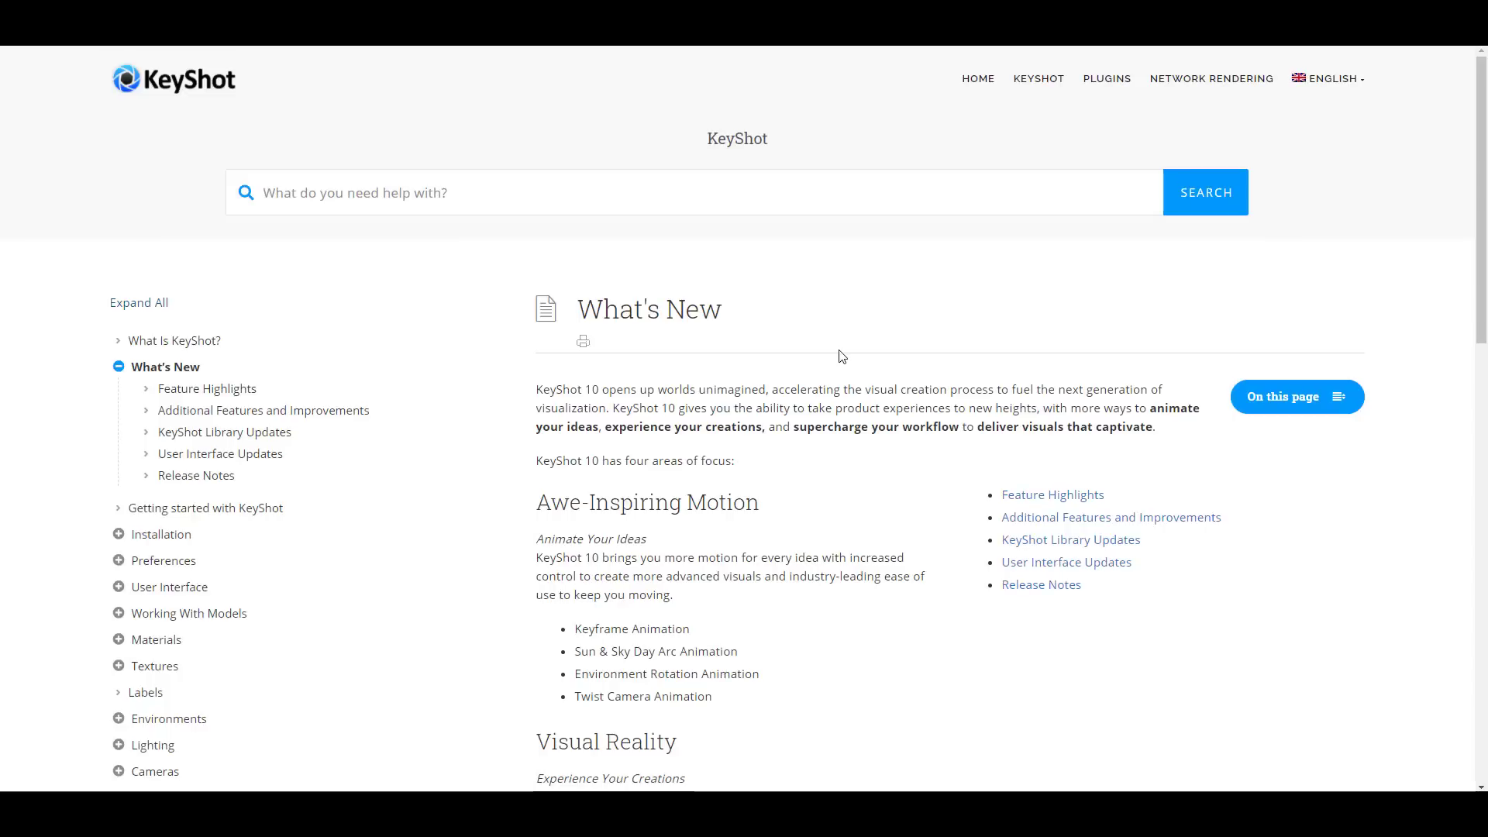
Read the What's New page of the KeyShot manual, including its Creative Capability and Unmatched Realism feature lists.
{"action": "scroll", "coordinate": [841, 356], "scroll_direction": "down", "scroll_amount": 3}
{"action": "scroll", "coordinate": [839, 350], "scroll_direction": "up", "scroll_amount": 3}
{"action": "scroll", "coordinate": [840, 350], "scroll_direction": "down", "scroll_amount": 10}
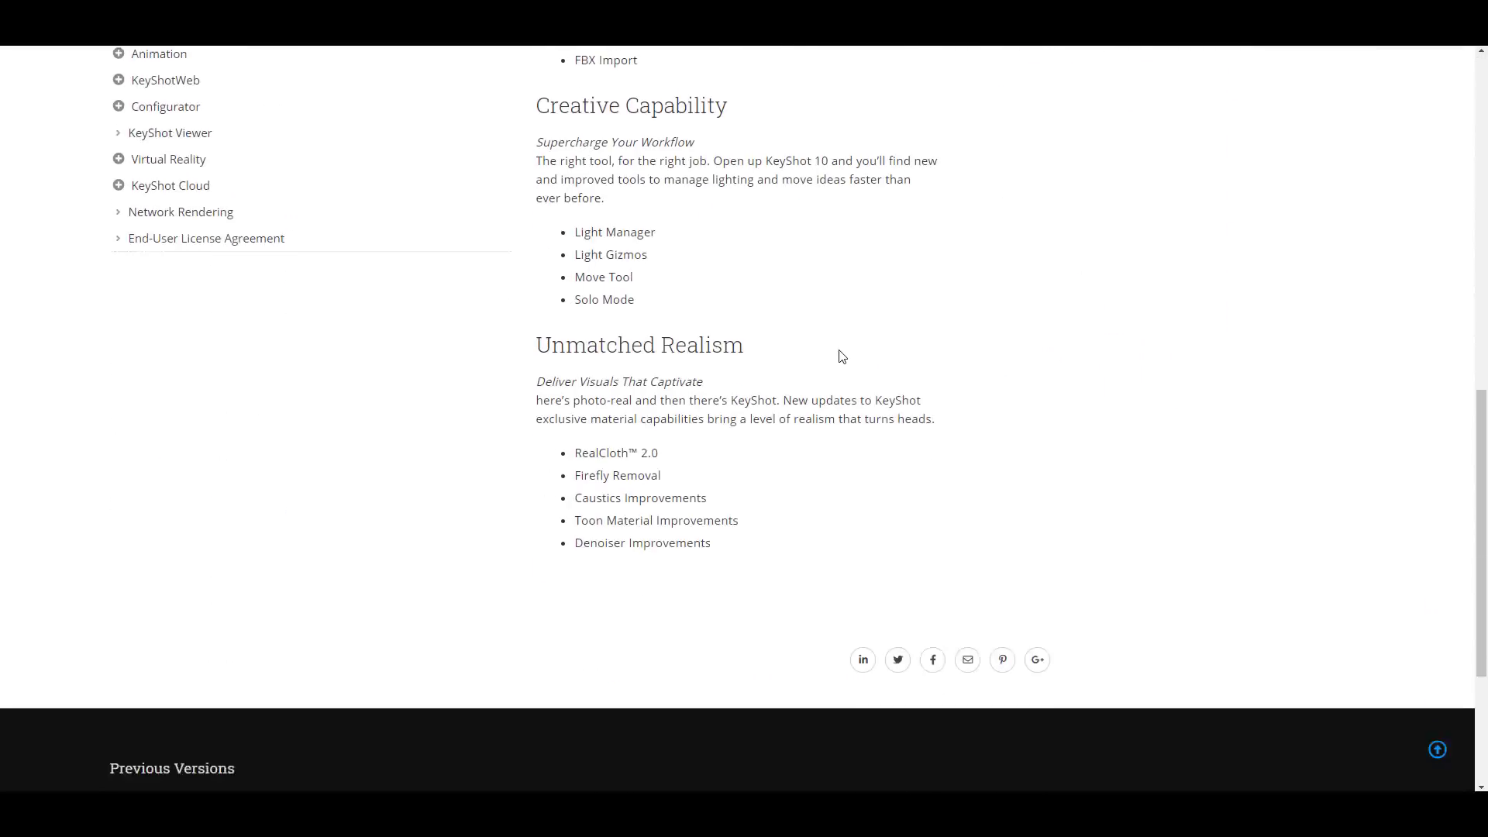
{"action": "scroll", "coordinate": [842, 357], "scroll_direction": "up", "scroll_amount": 1}
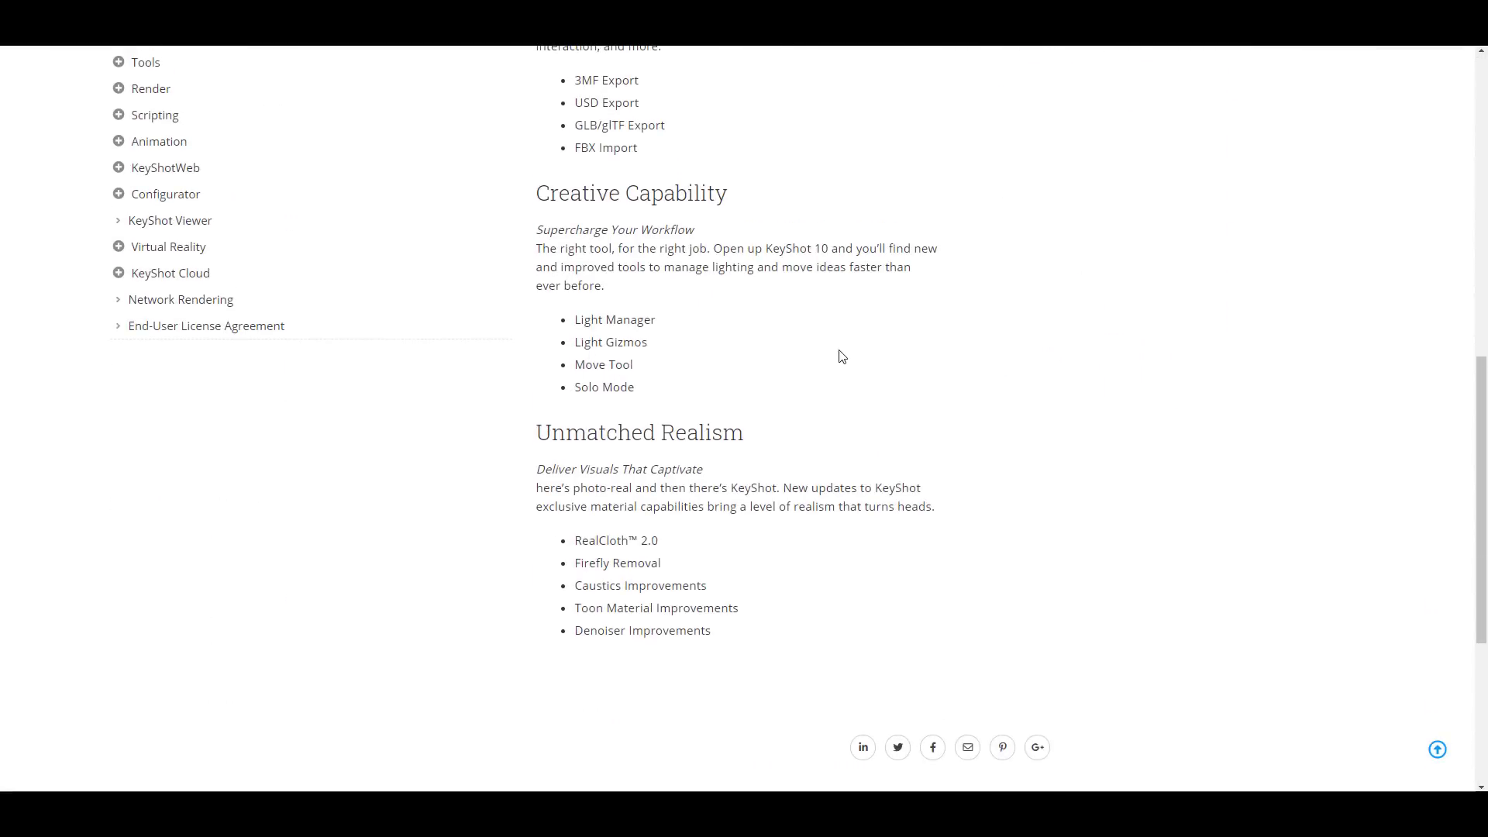
{"action": "scroll", "coordinate": [841, 357], "scroll_direction": "up", "scroll_amount": 4}
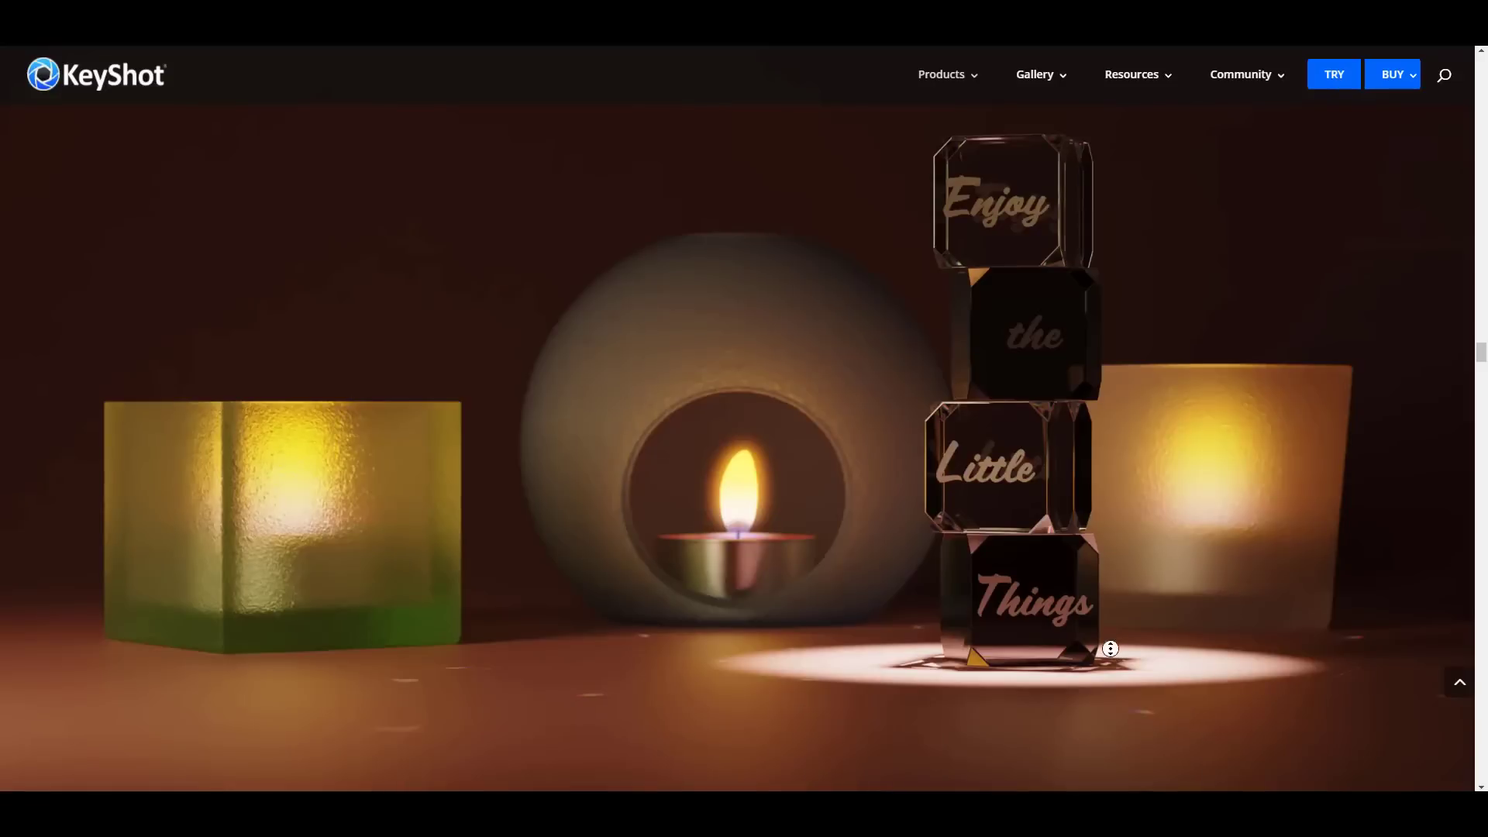
Review the KeyShot 10 feature page from Light Manager back through the USDZ, GLB/glTF and 3MF Smart Export sections to Visual Reality.
{"action": "scroll", "coordinate": [1120, 571], "scroll_direction": "up", "scroll_amount": 5}
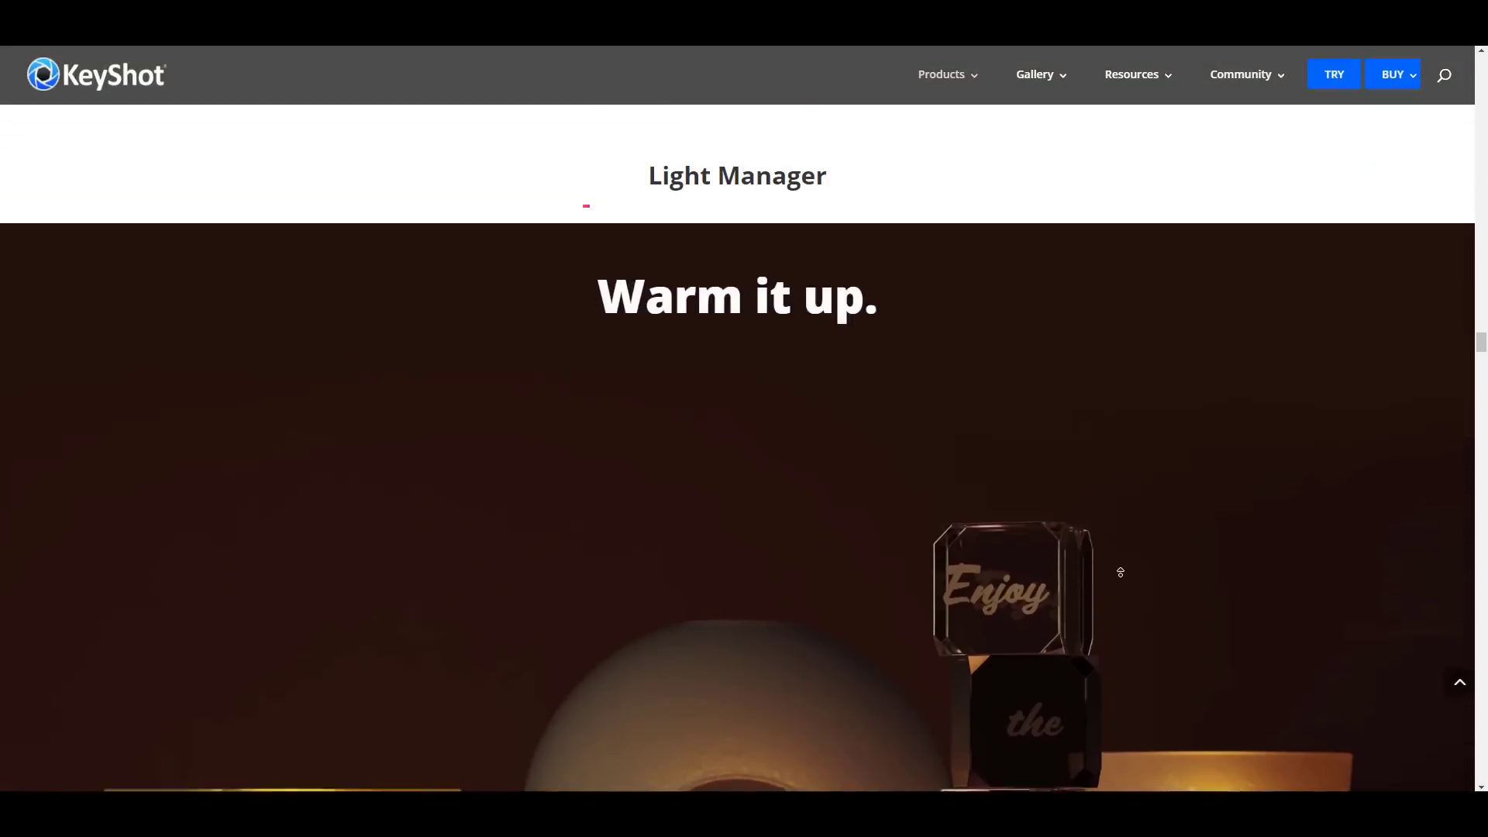
{"action": "scroll", "coordinate": [1120, 572], "scroll_direction": "up", "scroll_amount": 9}
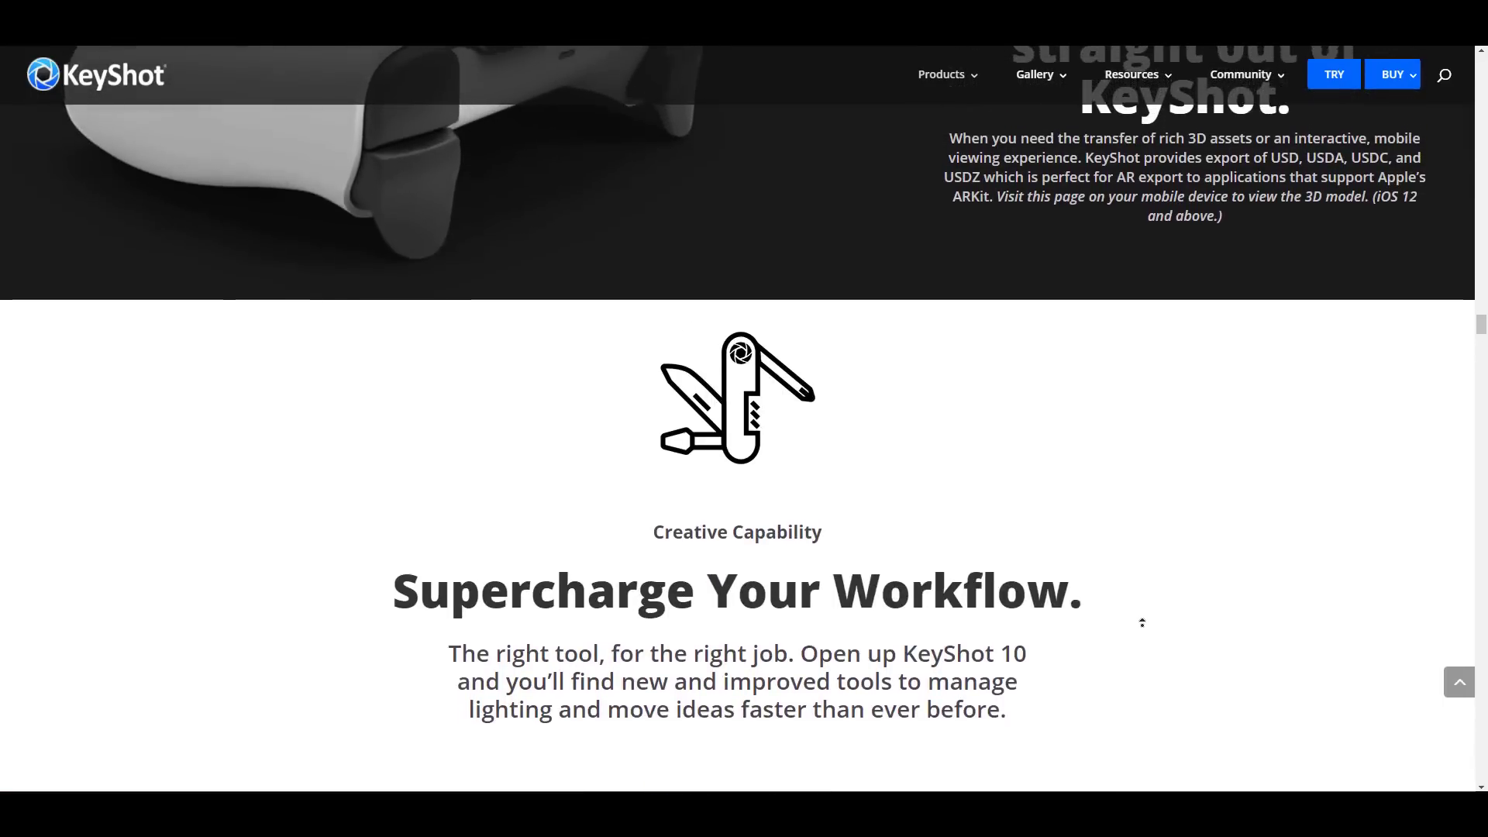
{"action": "scroll", "coordinate": [1143, 622], "scroll_direction": "up", "scroll_amount": 2}
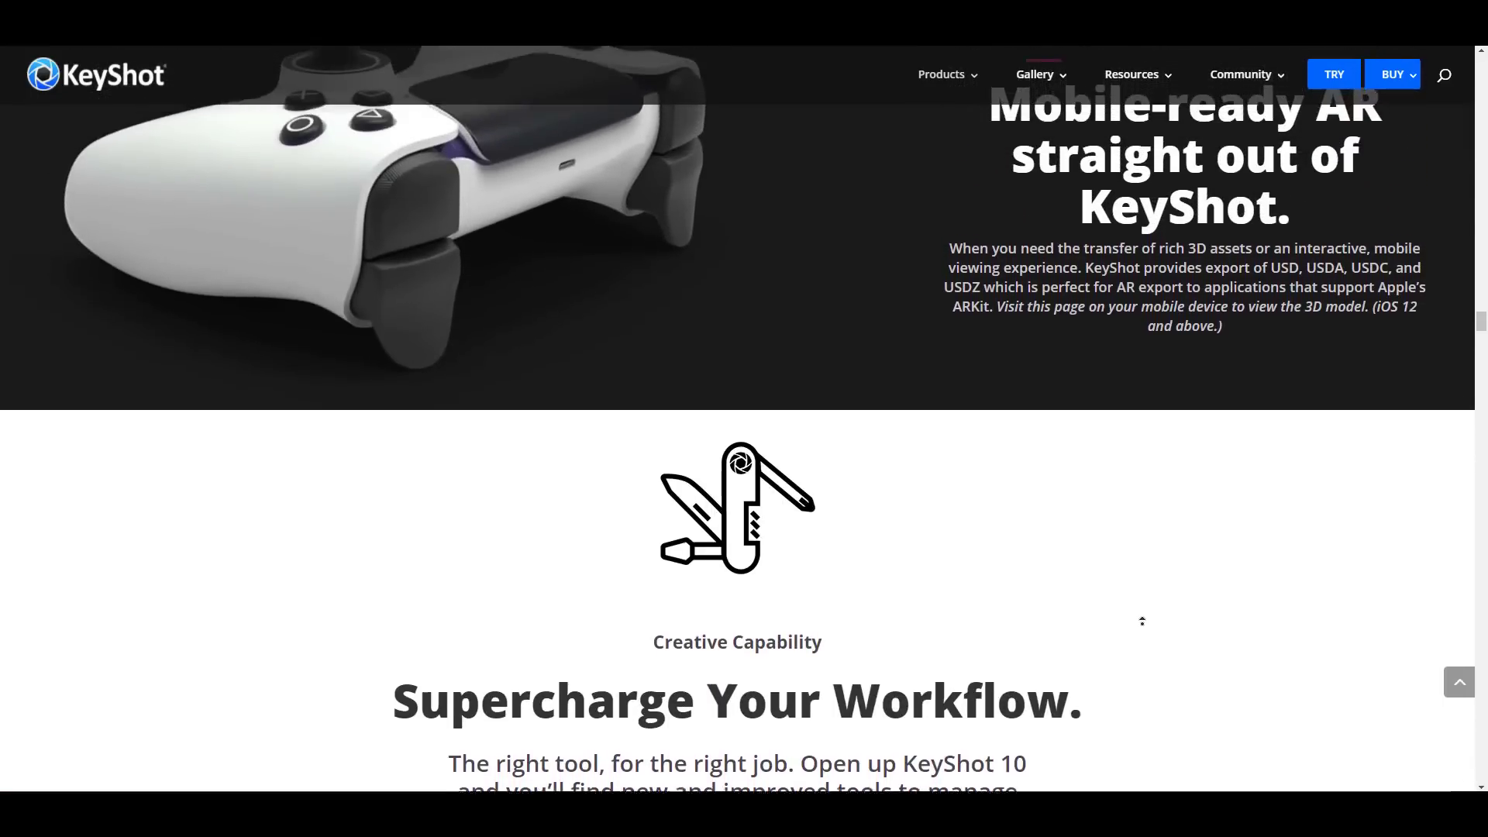
{"action": "scroll", "coordinate": [1142, 622], "scroll_direction": "up", "scroll_amount": 3}
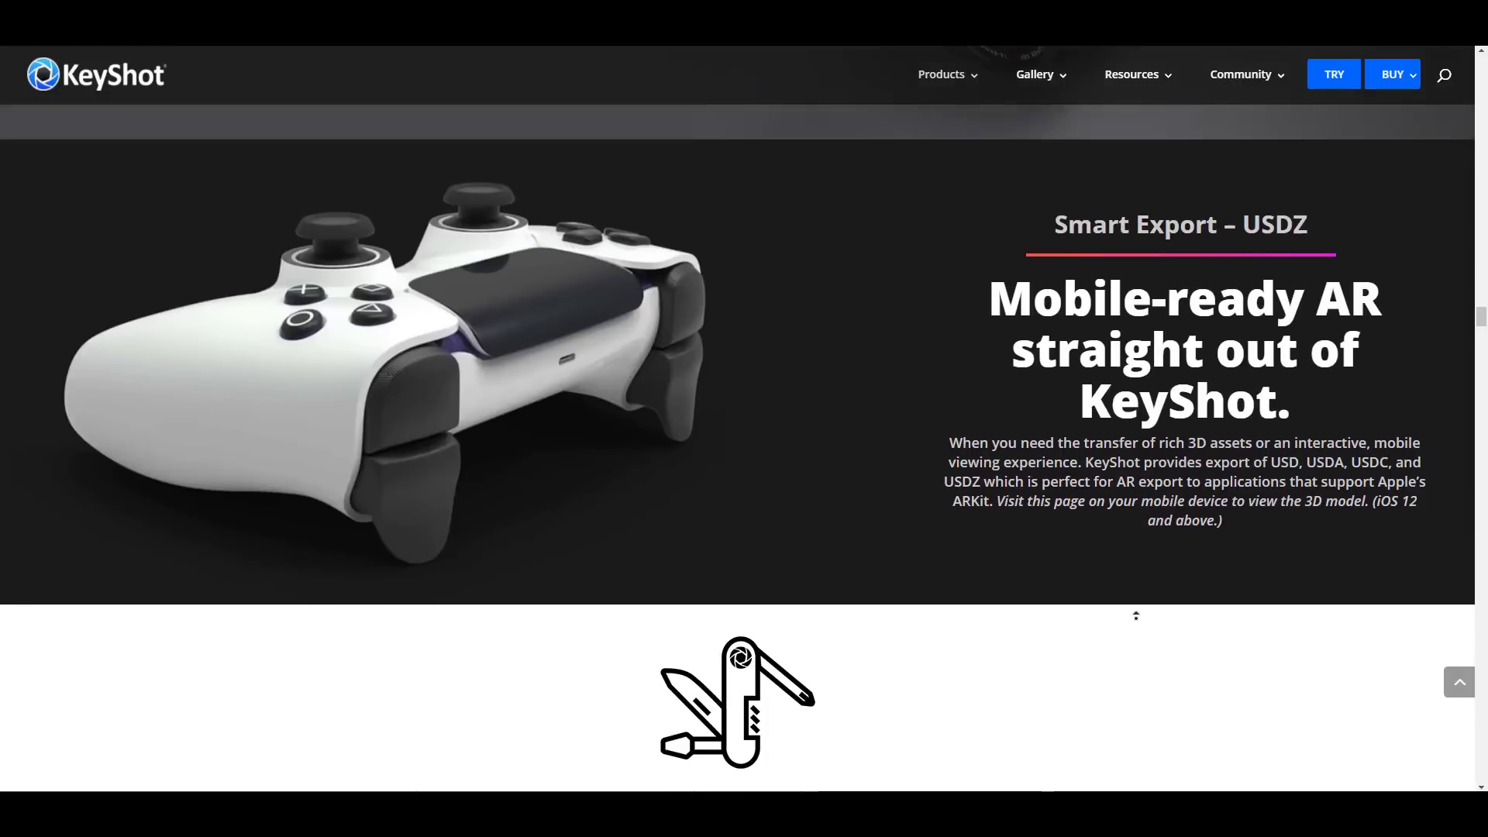
{"action": "scroll", "coordinate": [1136, 616], "scroll_direction": "up", "scroll_amount": 3}
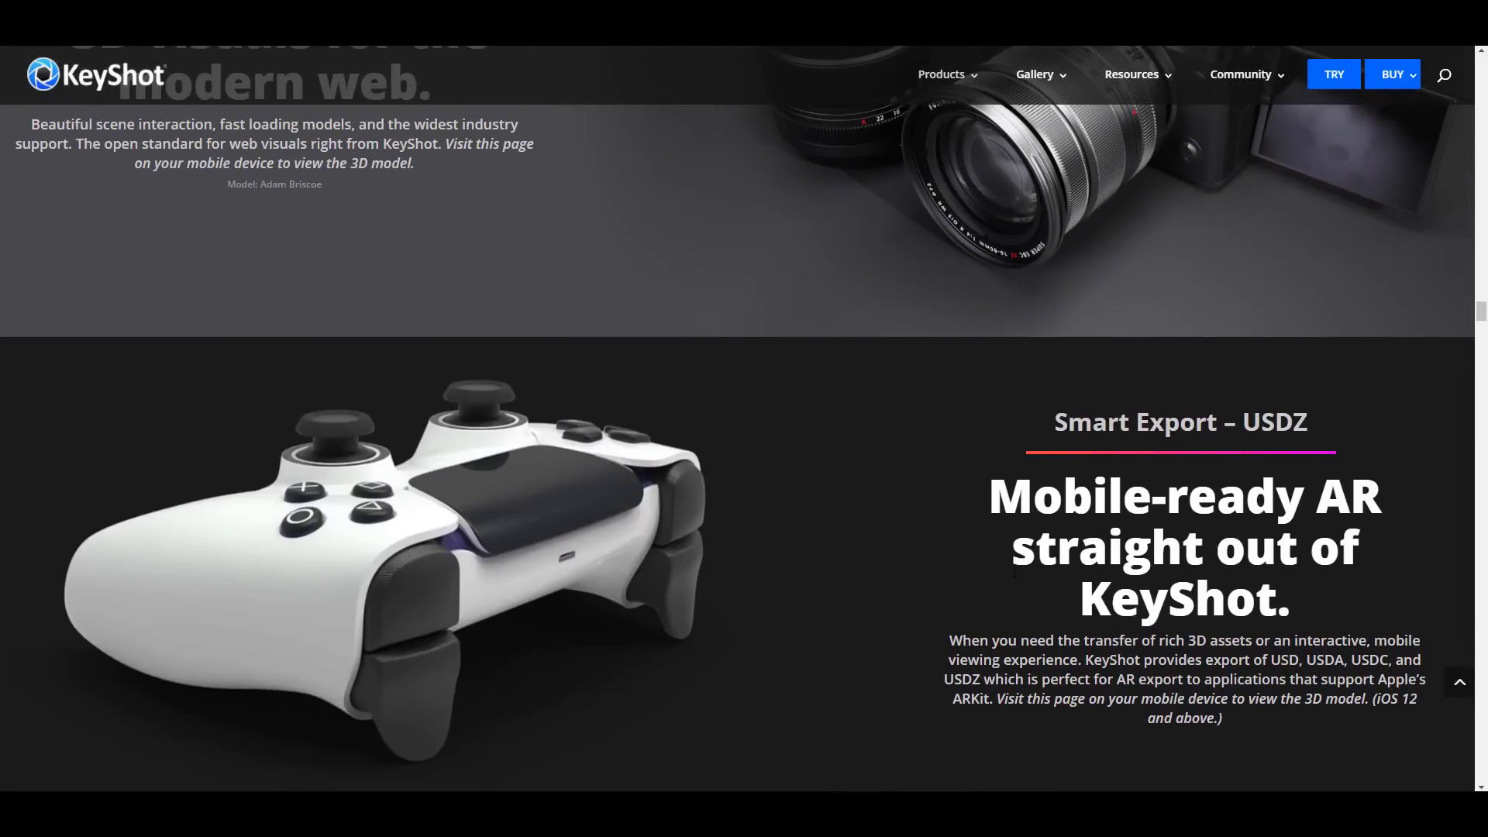
{"action": "scroll", "coordinate": [1014, 572], "scroll_direction": "up", "scroll_amount": 4}
{"action": "scroll", "coordinate": [1013, 573], "scroll_direction": "up", "scroll_amount": 2}
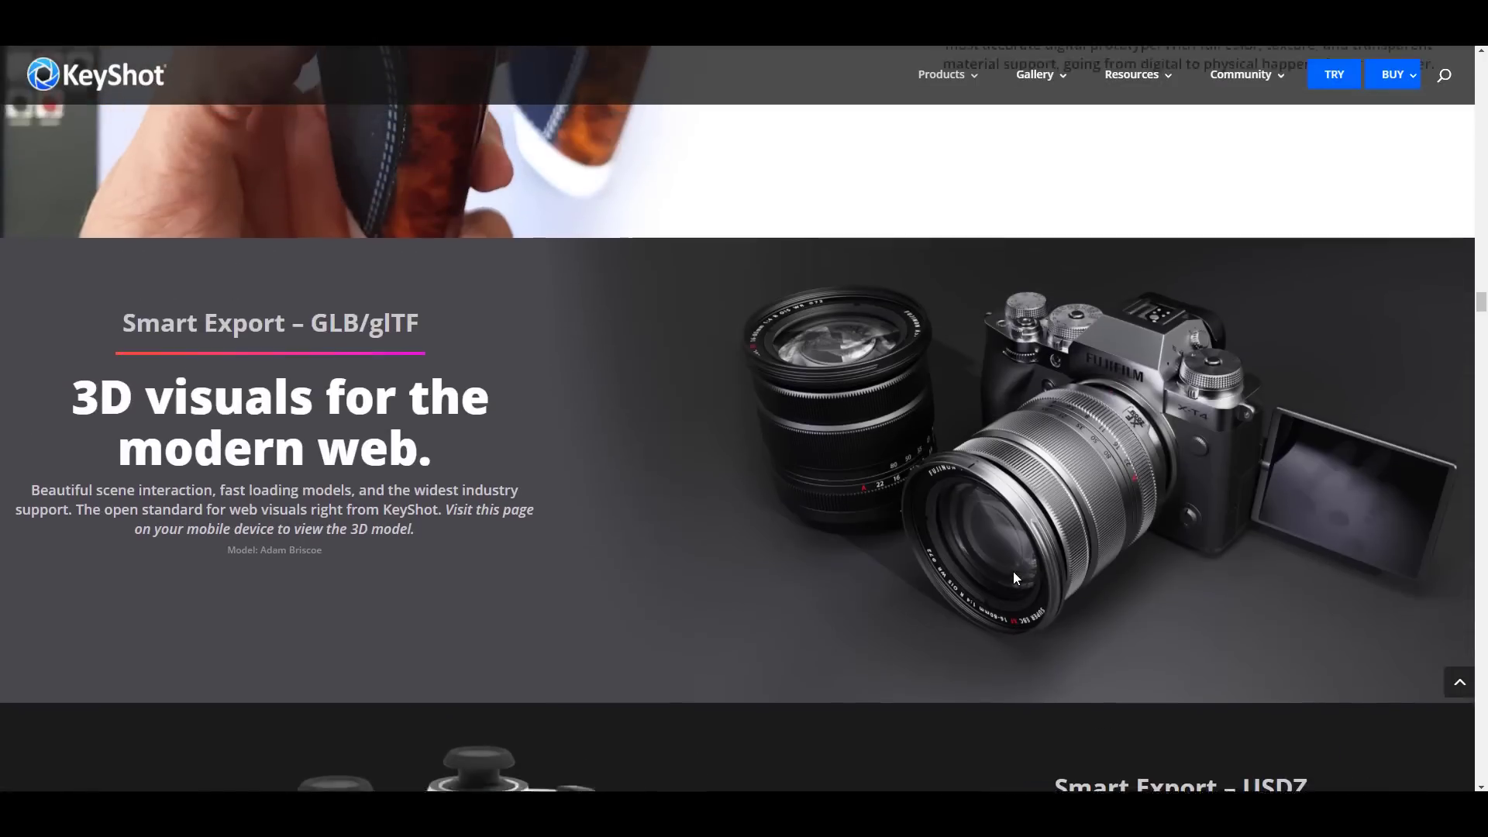
{"action": "scroll", "coordinate": [1013, 574], "scroll_direction": "up", "scroll_amount": 1}
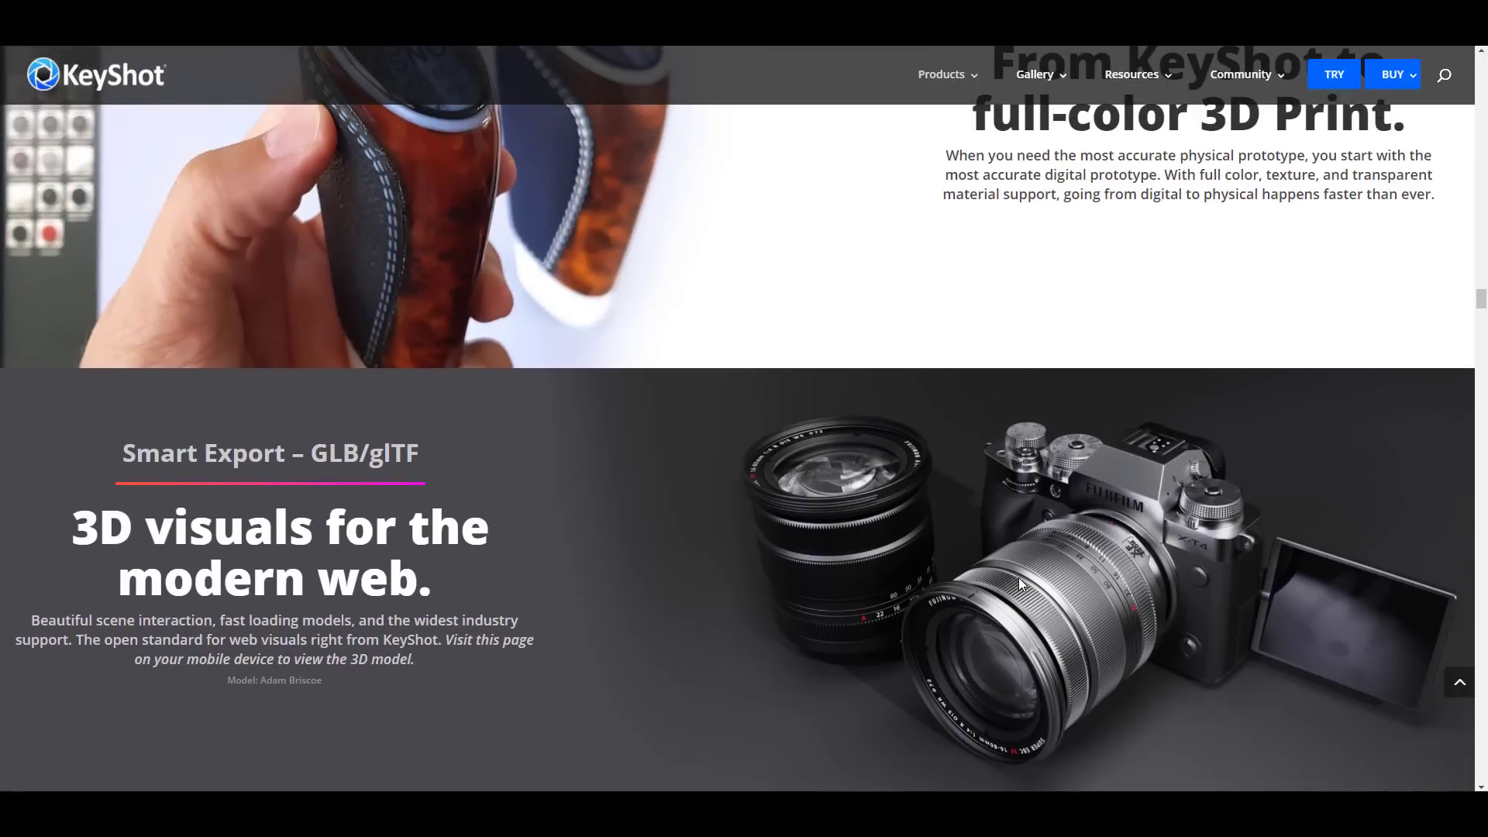
{"action": "scroll", "coordinate": [1020, 578], "scroll_direction": "up", "scroll_amount": 15}
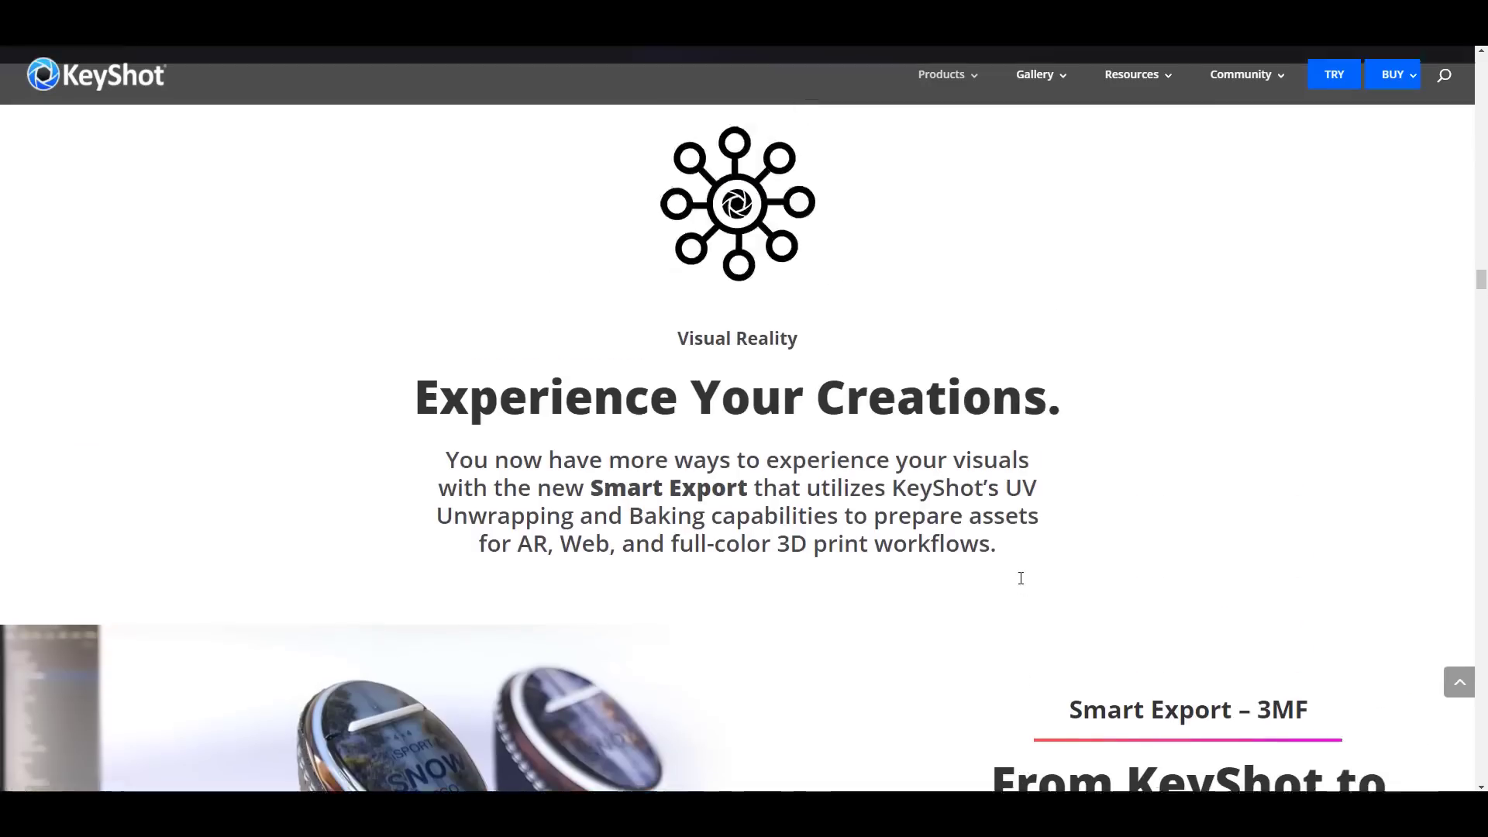
Review the KeyShot 10 feature page back from the Visual Reality section past the handheld console visual.
{"action": "scroll", "coordinate": [1019, 578], "scroll_direction": "up", "scroll_amount": 8}
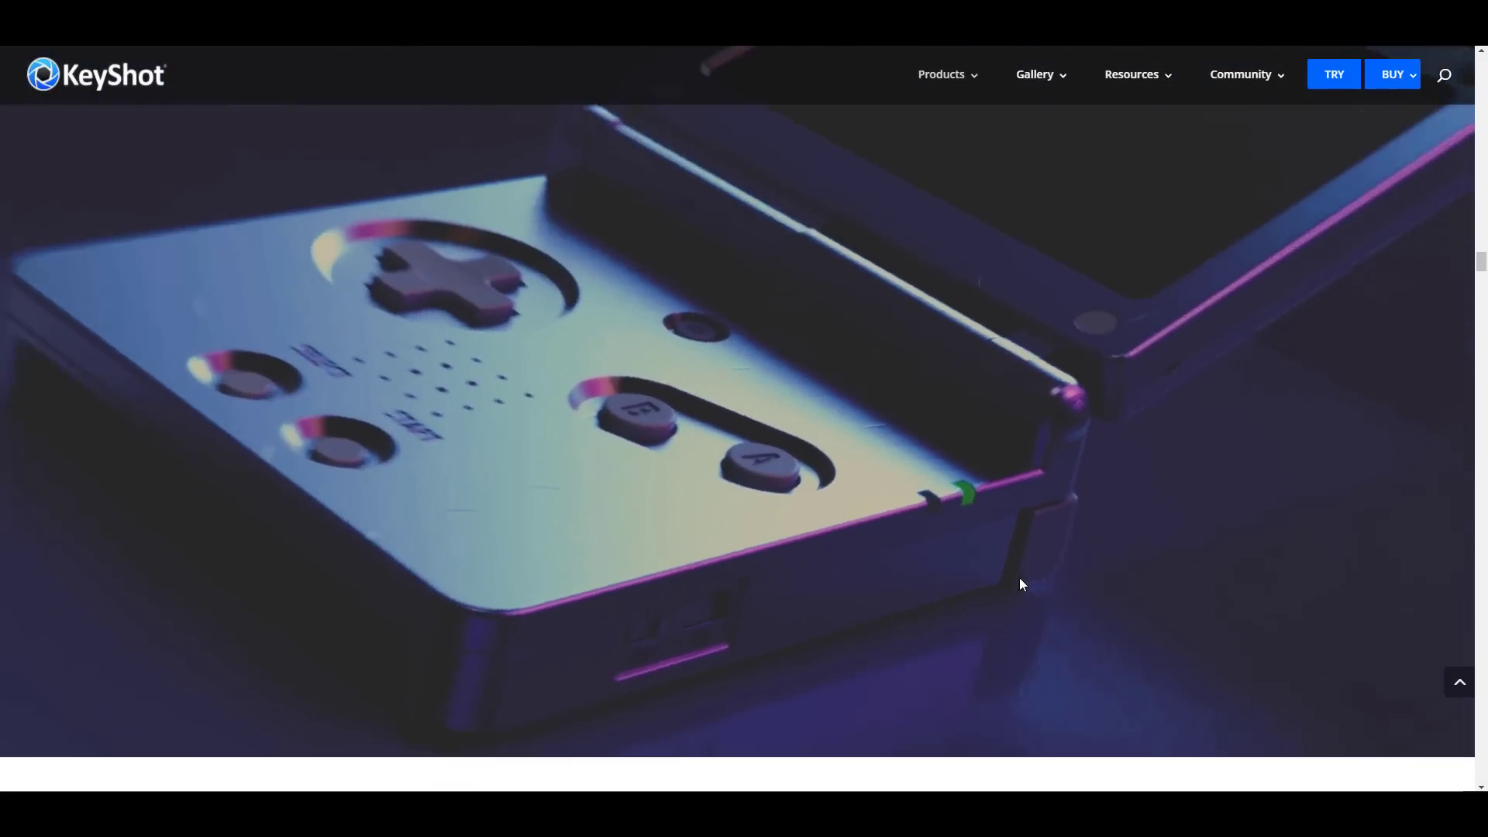
{"action": "scroll", "coordinate": [1020, 578], "scroll_direction": "up", "scroll_amount": 15}
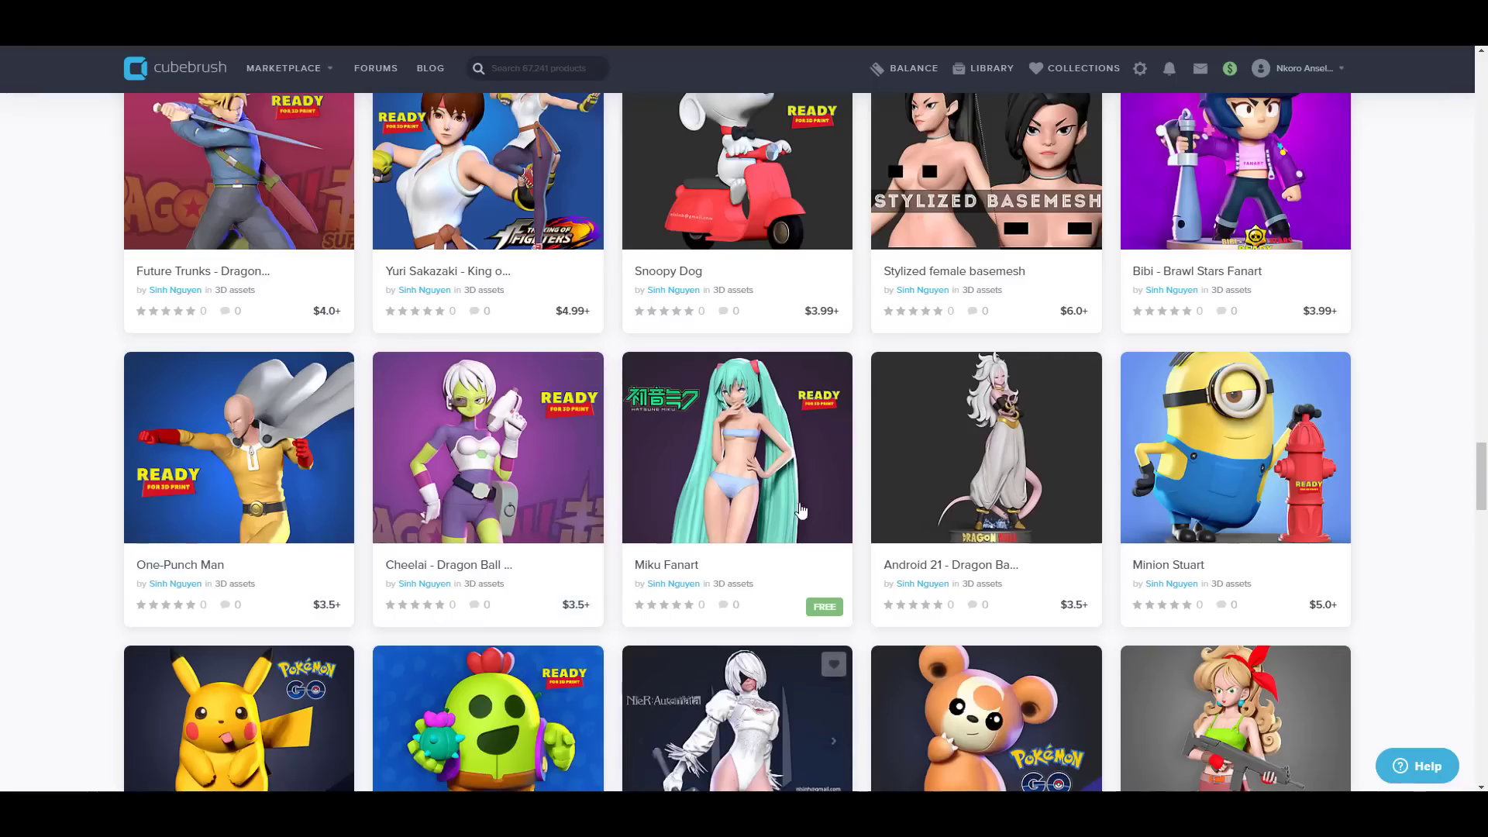
Switch to the Cubebrush website and browse its 3D character listings and the featured and recommended products on the marketplace page.
{"action": "scroll", "coordinate": [802, 439], "scroll_direction": "down", "scroll_amount": 10}
{"action": "scroll", "coordinate": [720, 322], "scroll_direction": "up", "scroll_amount": 4}
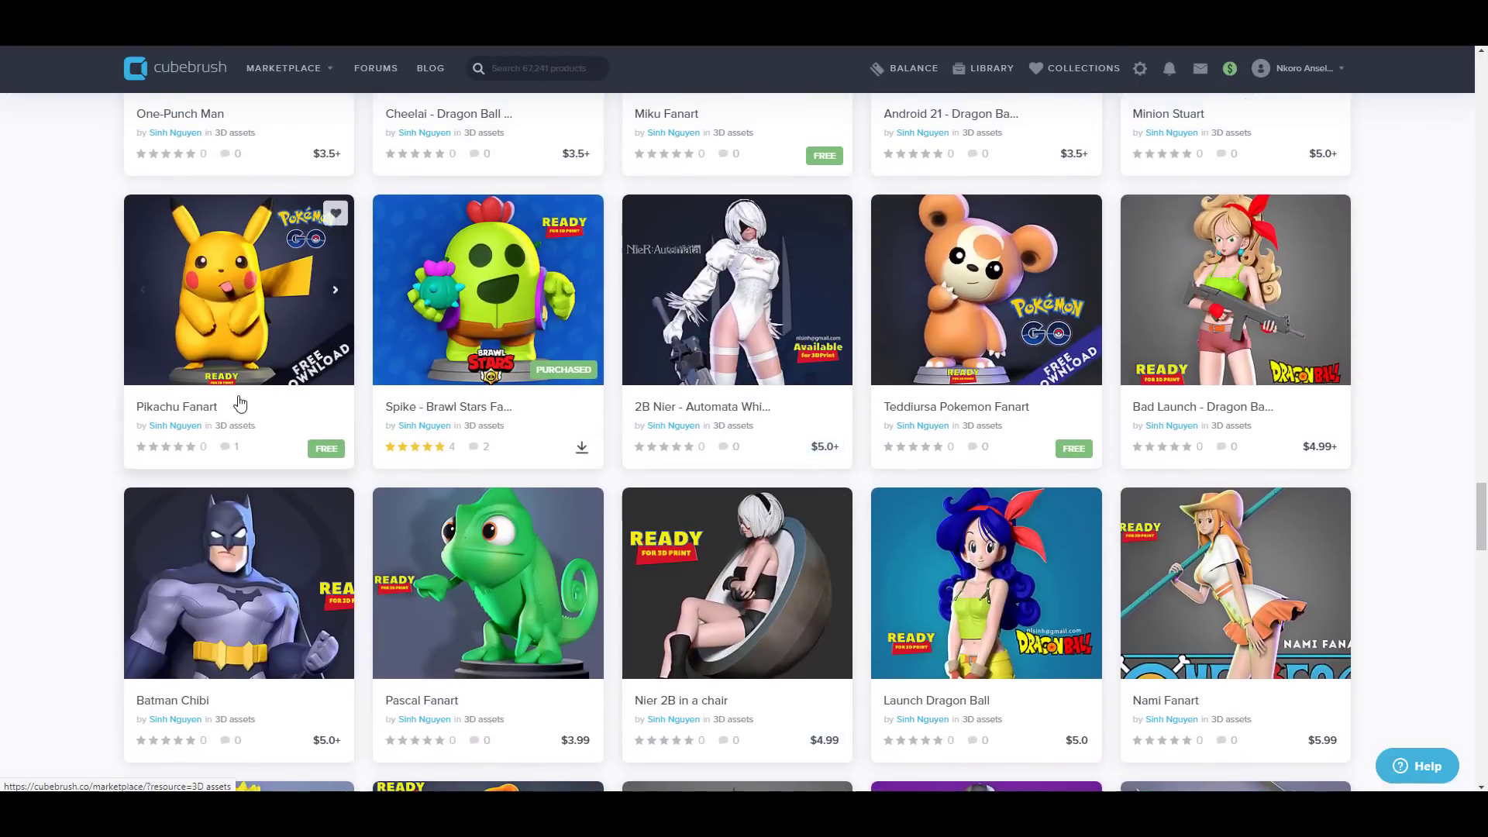
{"action": "scroll", "coordinate": [1040, 365], "scroll_direction": "down", "scroll_amount": 15}
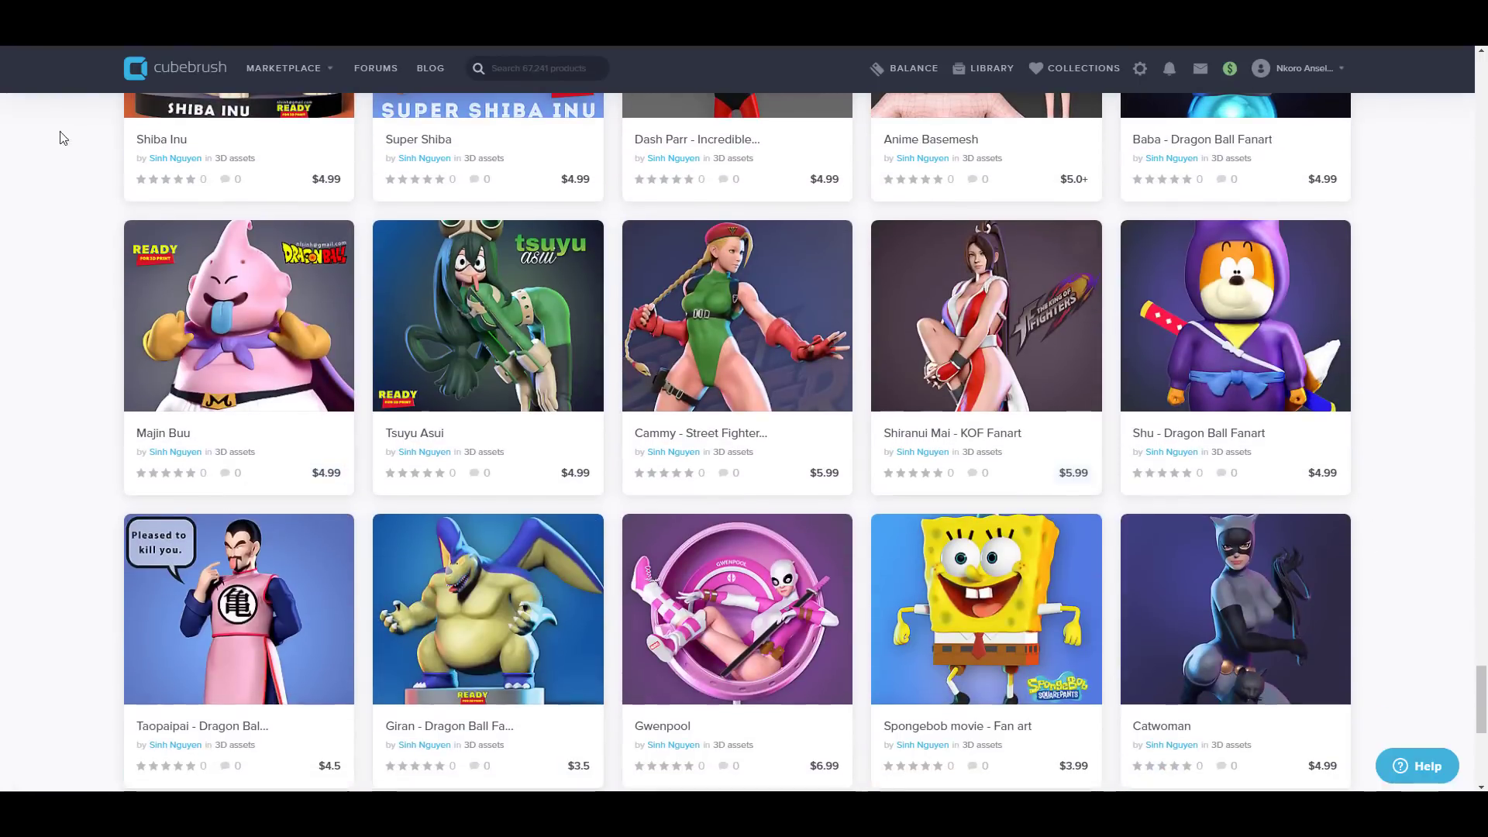
{"action": "key", "text": "Home"}
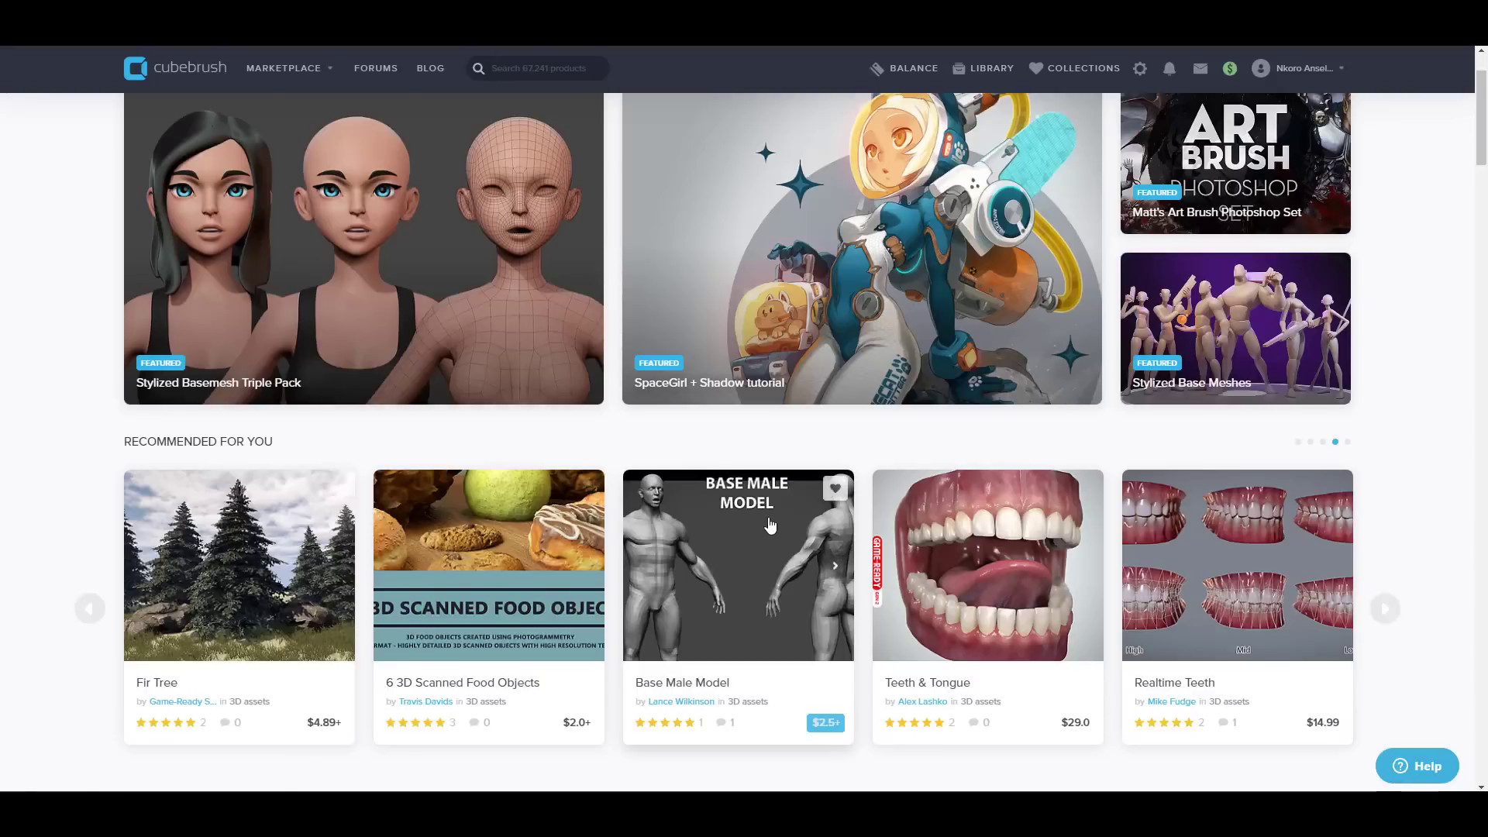
{"action": "scroll", "coordinate": [767, 522], "scroll_direction": "down", "scroll_amount": 8}
{"action": "scroll", "coordinate": [767, 539], "scroll_direction": "up", "scroll_amount": 7}
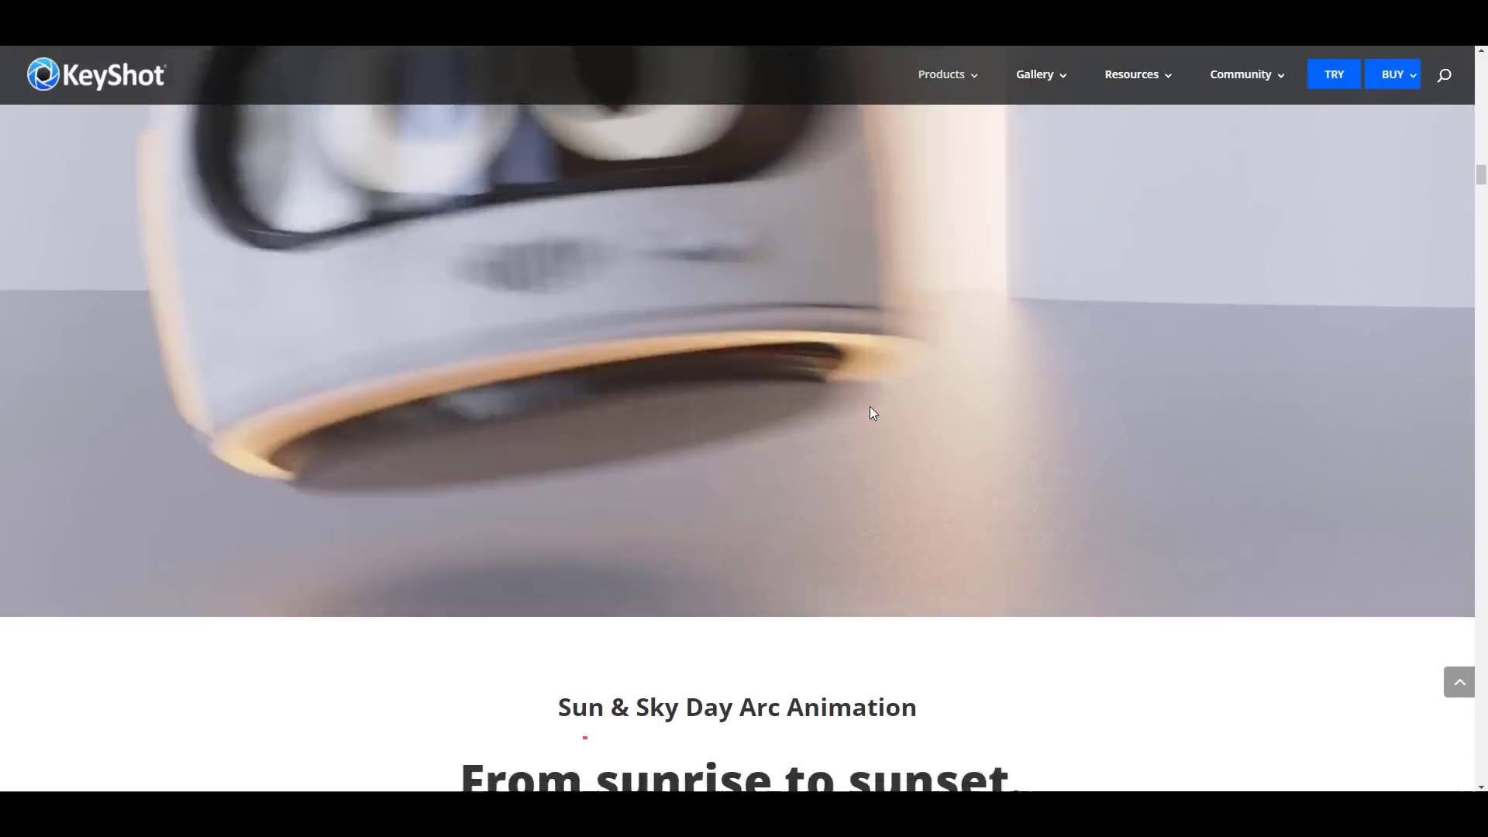
Return to the KeyShot website and review the Sun & Sky Day Arc Animation and Environment Rotation Animation sections.
{"action": "scroll", "coordinate": [869, 406], "scroll_direction": "down", "scroll_amount": 12}
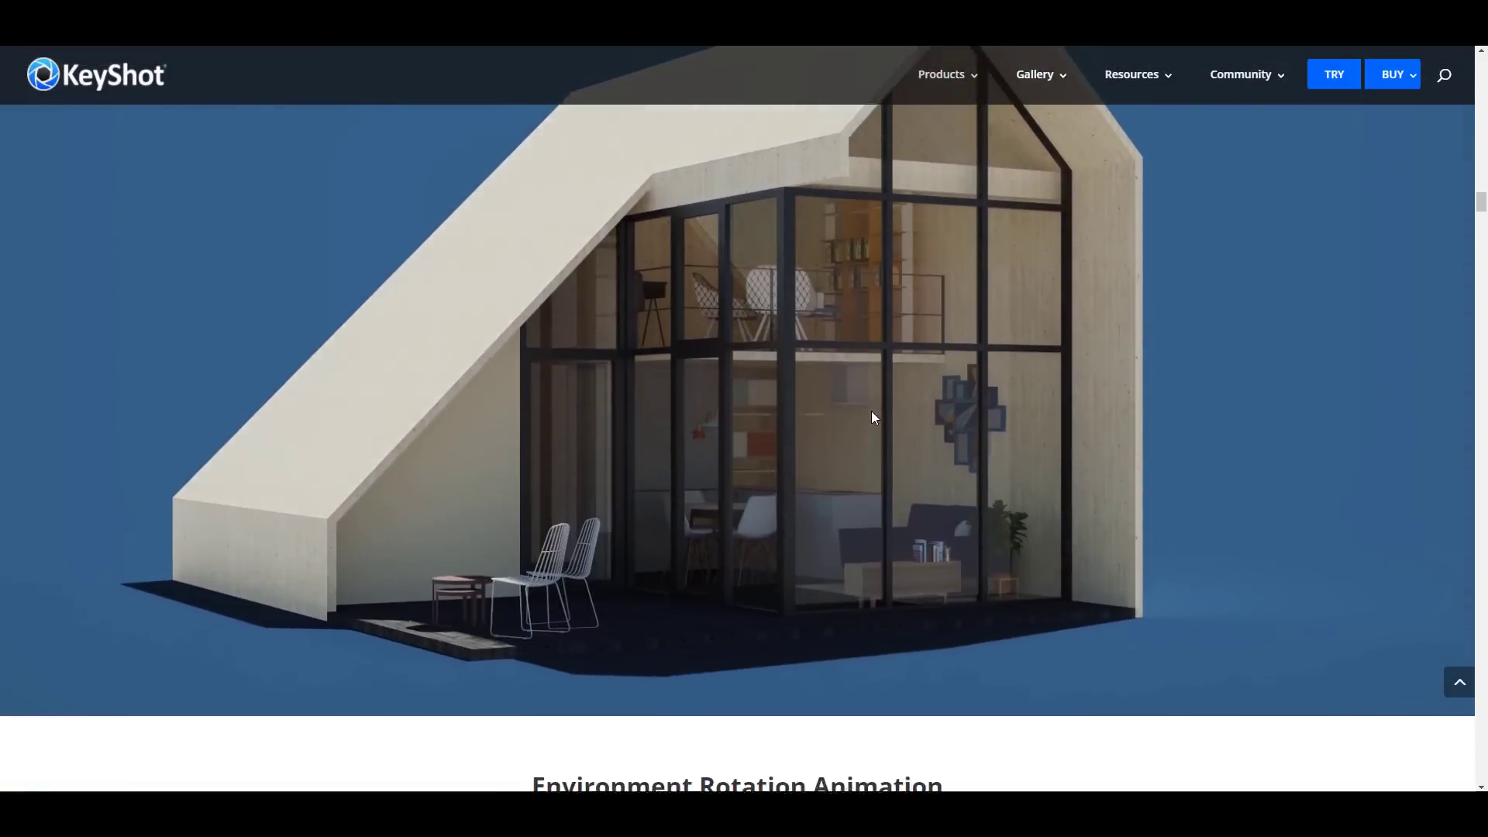
{"action": "scroll", "coordinate": [871, 416], "scroll_direction": "down", "scroll_amount": 1}
{"action": "scroll", "coordinate": [871, 416], "scroll_direction": "down", "scroll_amount": 1}
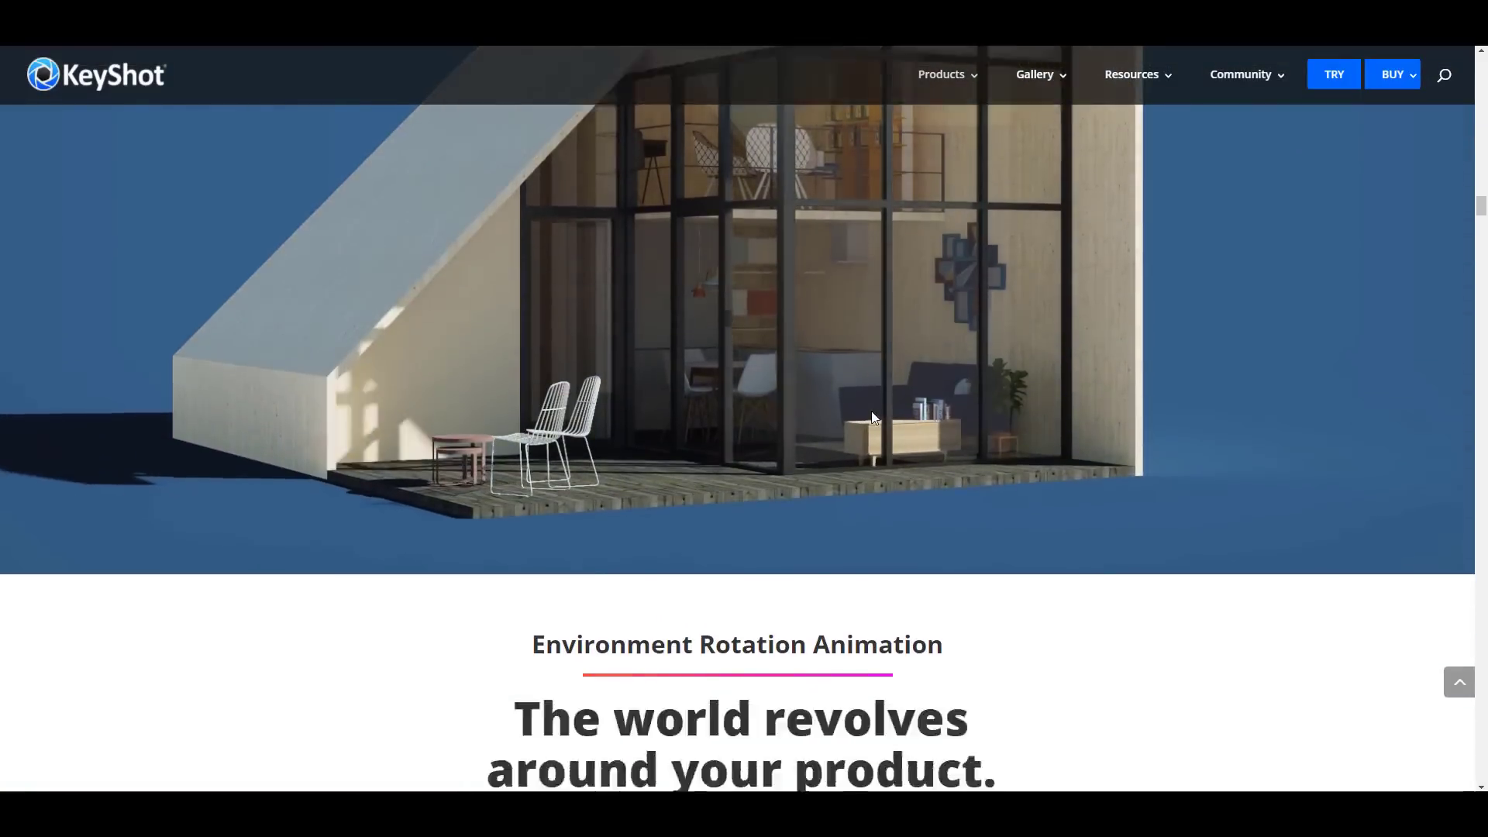
{"action": "scroll", "coordinate": [871, 411], "scroll_direction": "down", "scroll_amount": 8}
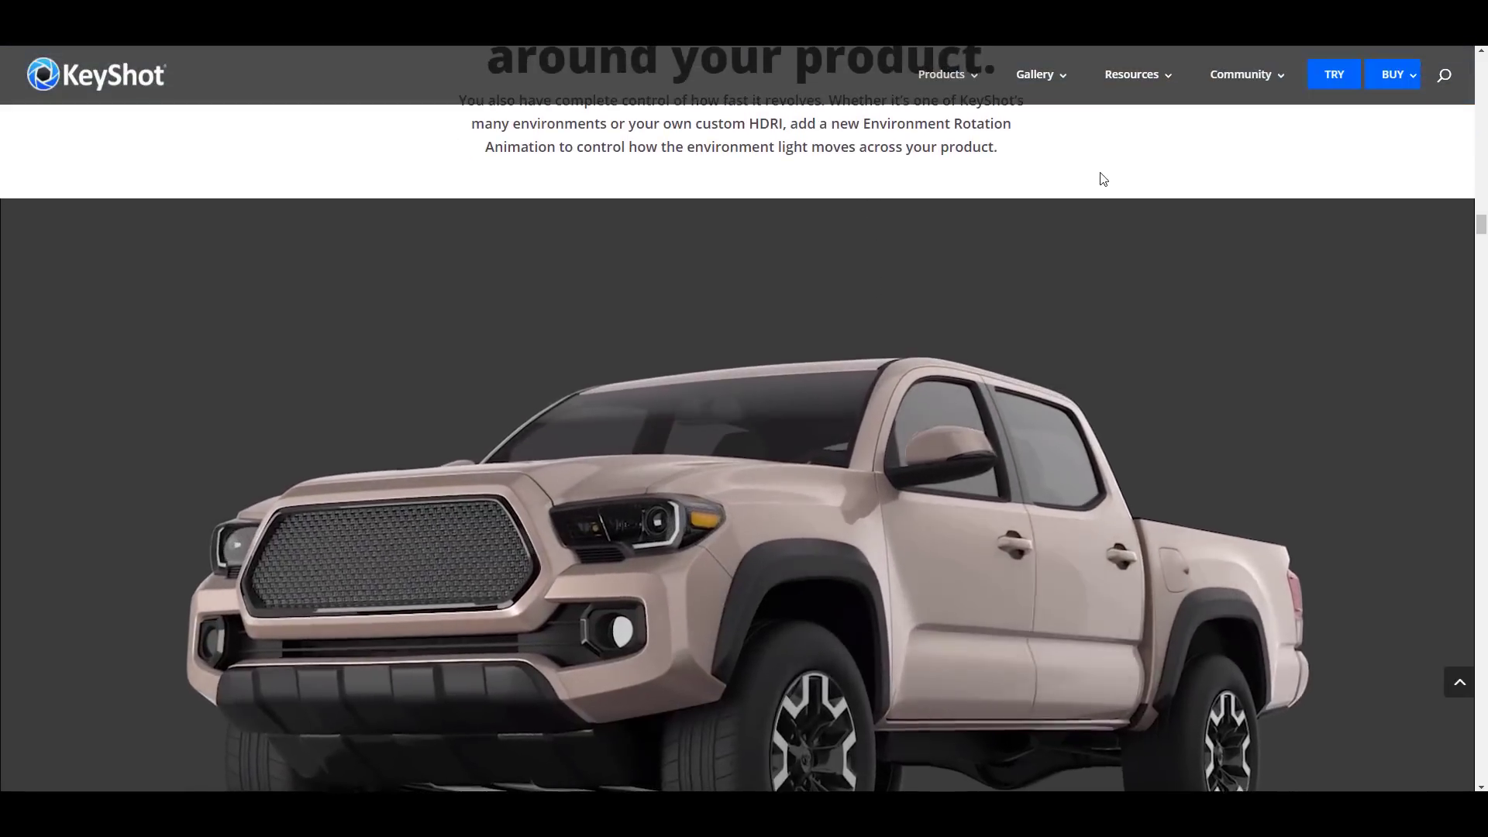
{"action": "scroll", "coordinate": [1108, 146], "scroll_direction": "up", "scroll_amount": 3}
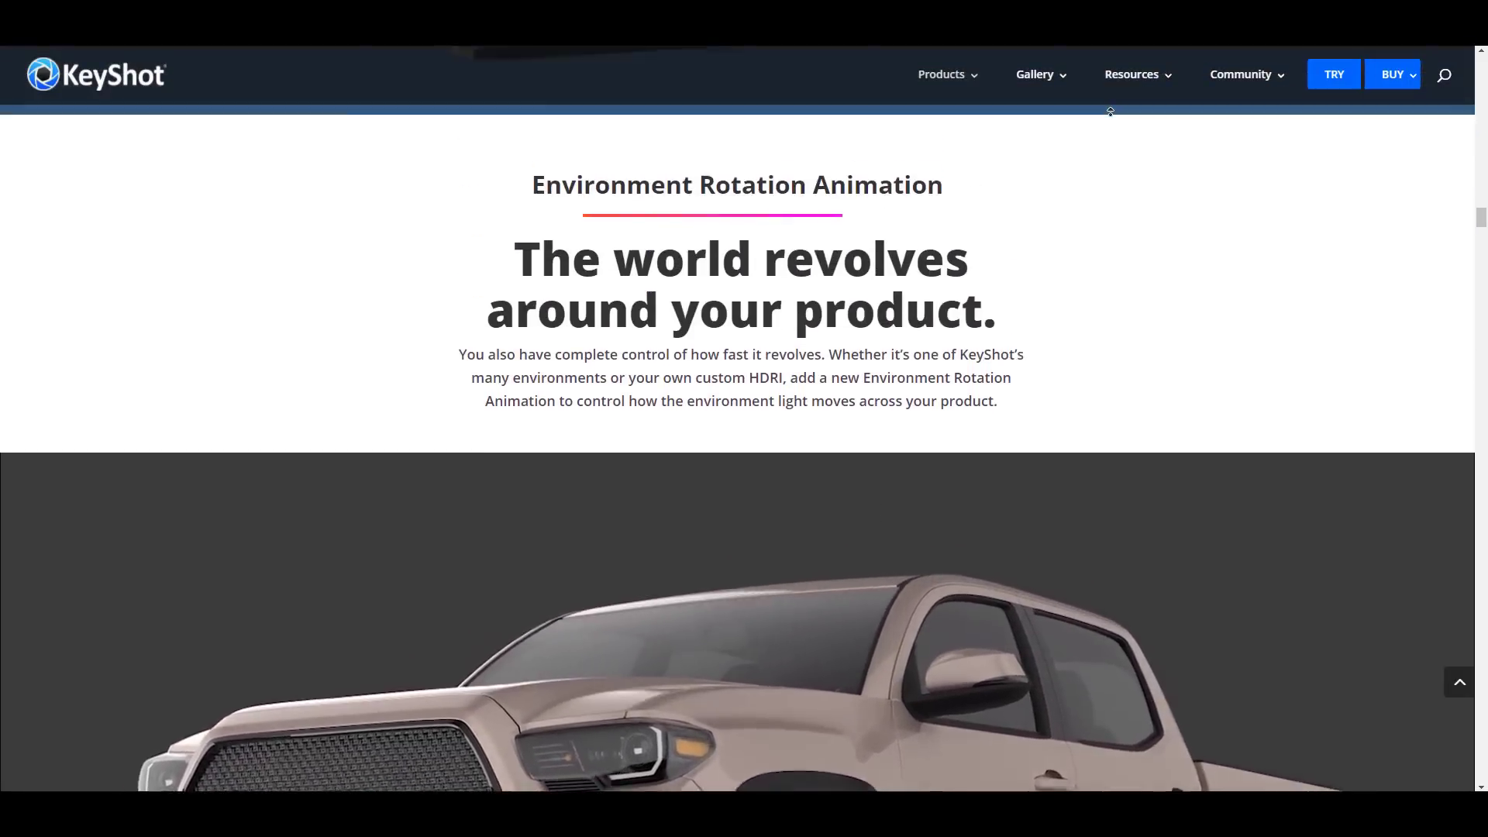
{"action": "scroll", "coordinate": [1109, 111], "scroll_direction": "up", "scroll_amount": 5}
{"action": "scroll", "coordinate": [1068, 336], "scroll_direction": "down", "scroll_amount": 10}
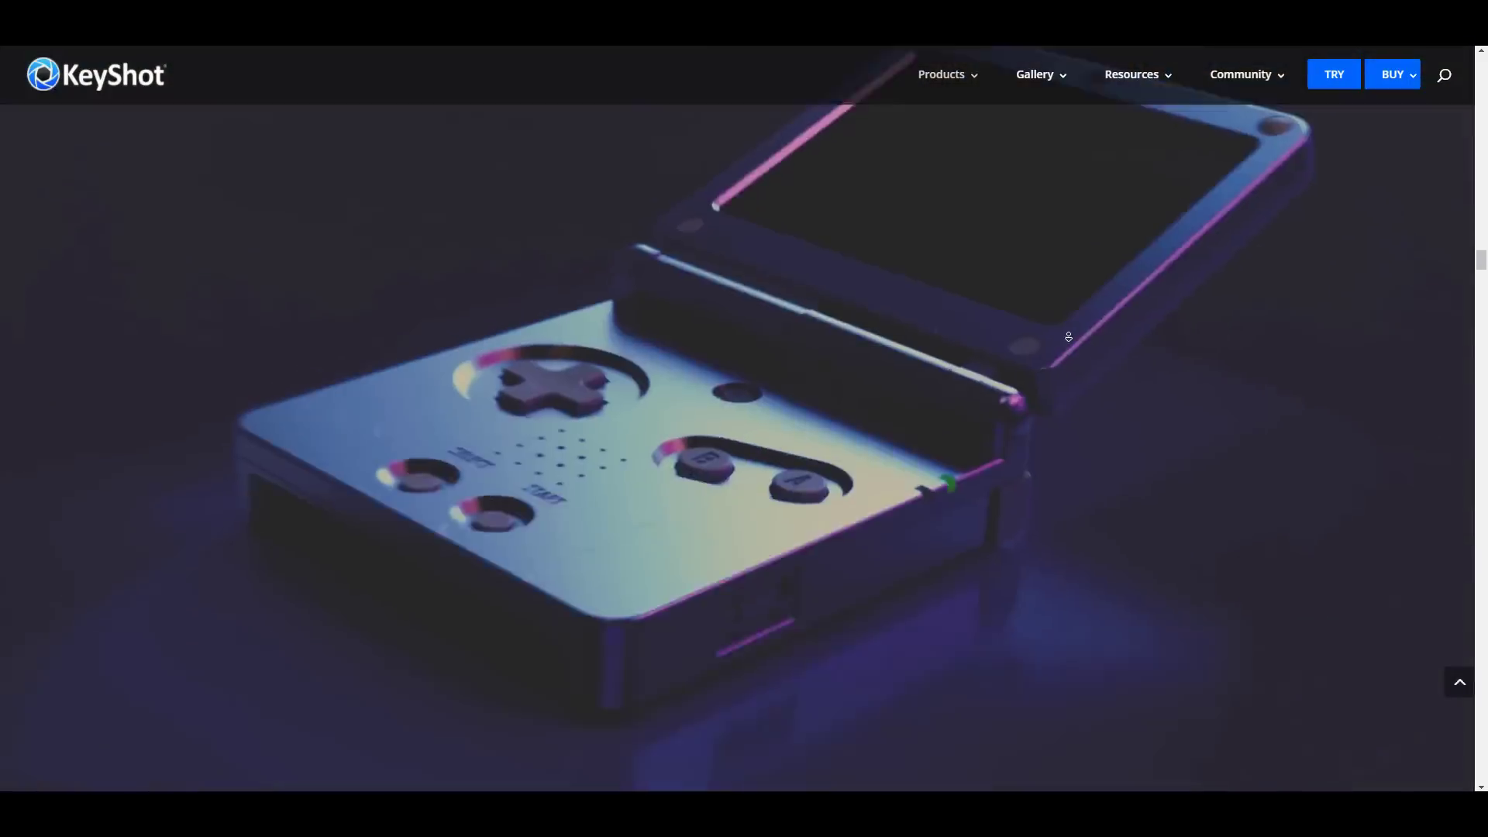
Examine the Light Manager section and the Light Gizmos demonstration with the blue car on the KeyShot 10 page.
{"action": "scroll", "coordinate": [1068, 336], "scroll_direction": "down", "scroll_amount": 15}
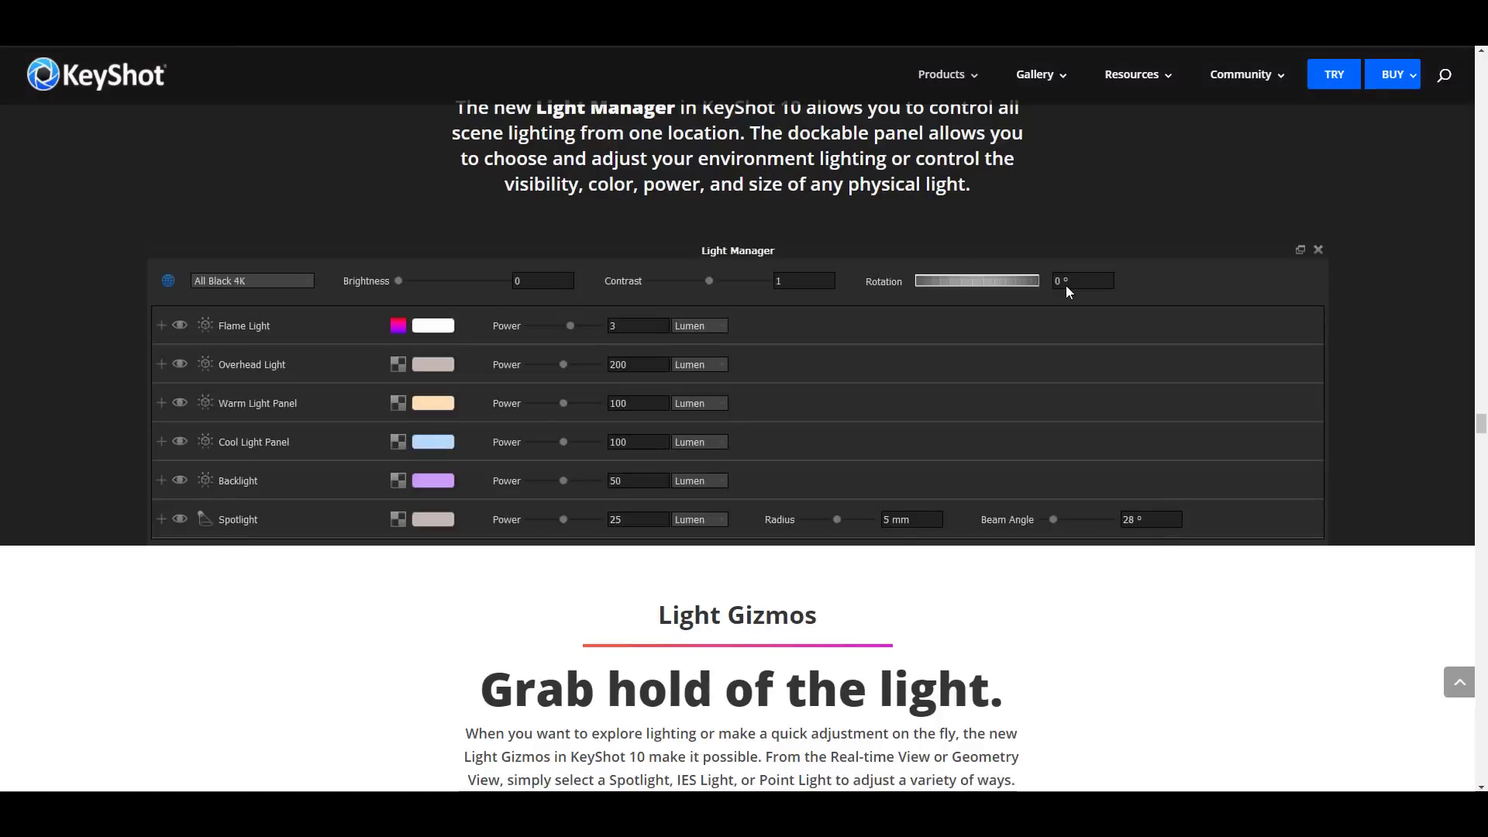
{"action": "scroll", "coordinate": [1066, 285], "scroll_direction": "down", "scroll_amount": 9}
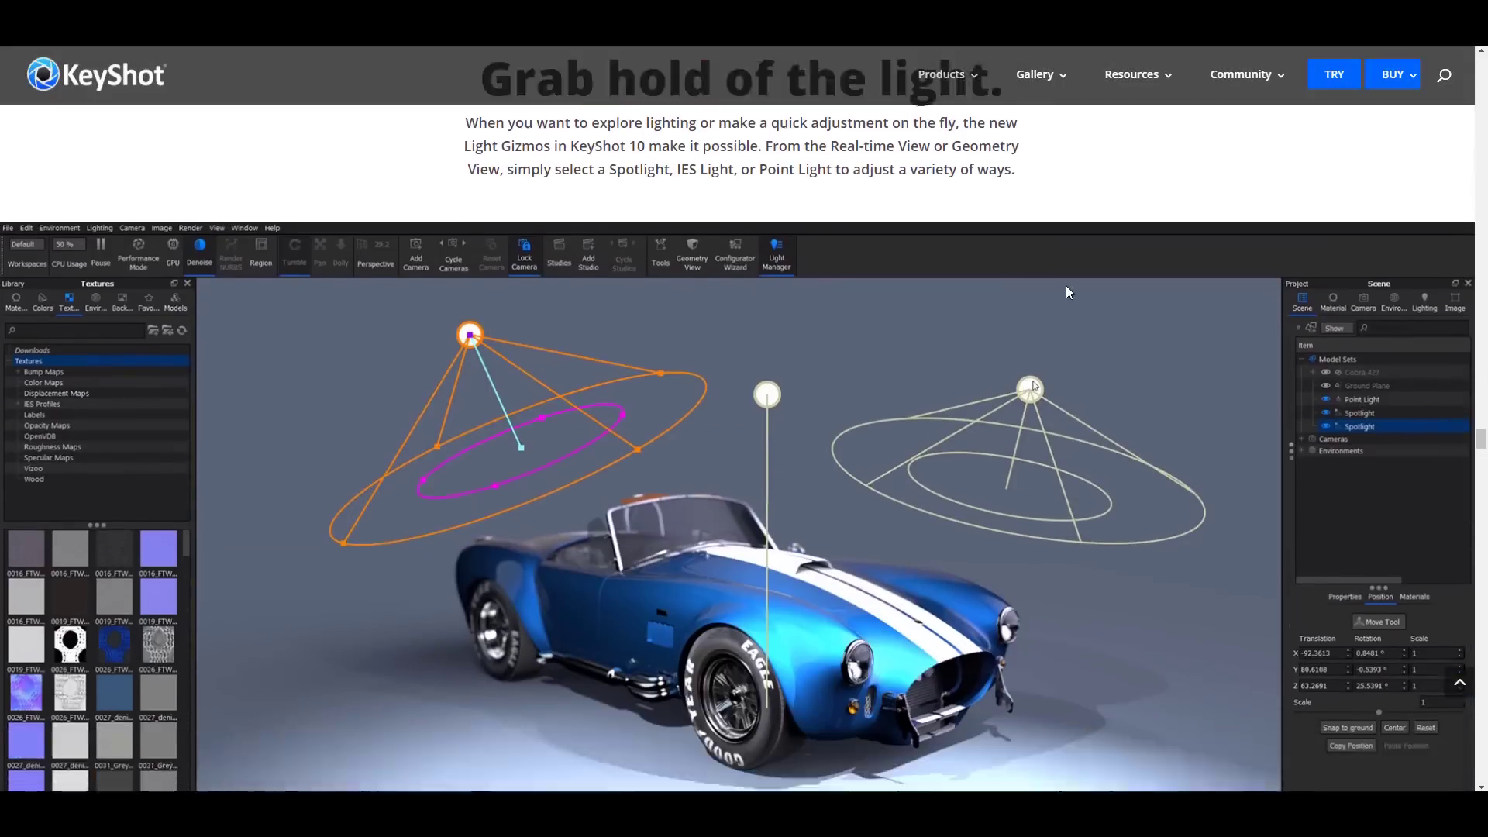
{"action": "scroll", "coordinate": [1066, 286], "scroll_direction": "up", "scroll_amount": 1}
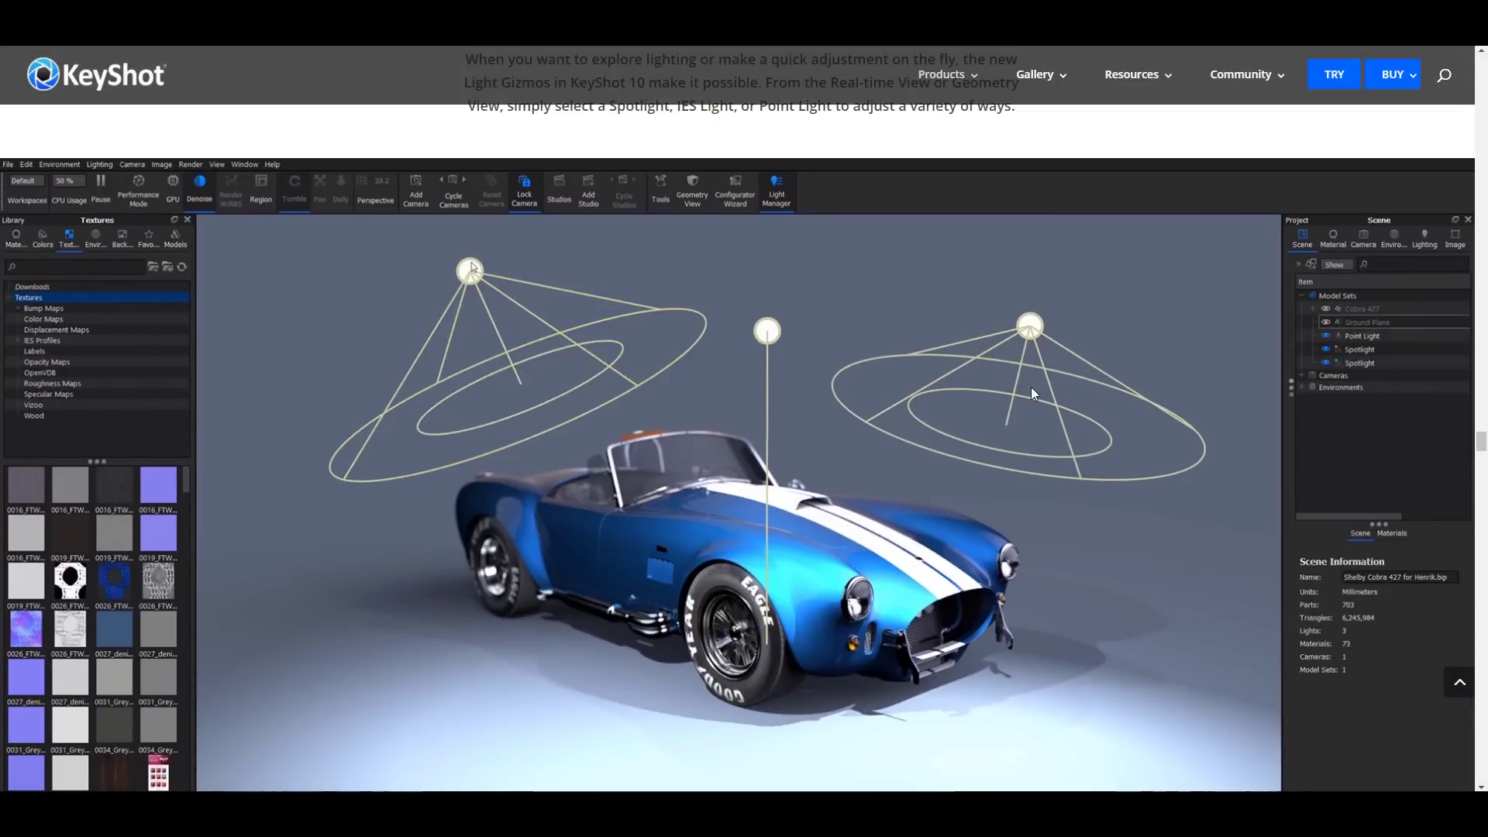
{"action": "scroll", "coordinate": [1031, 388], "scroll_direction": "down", "scroll_amount": 4}
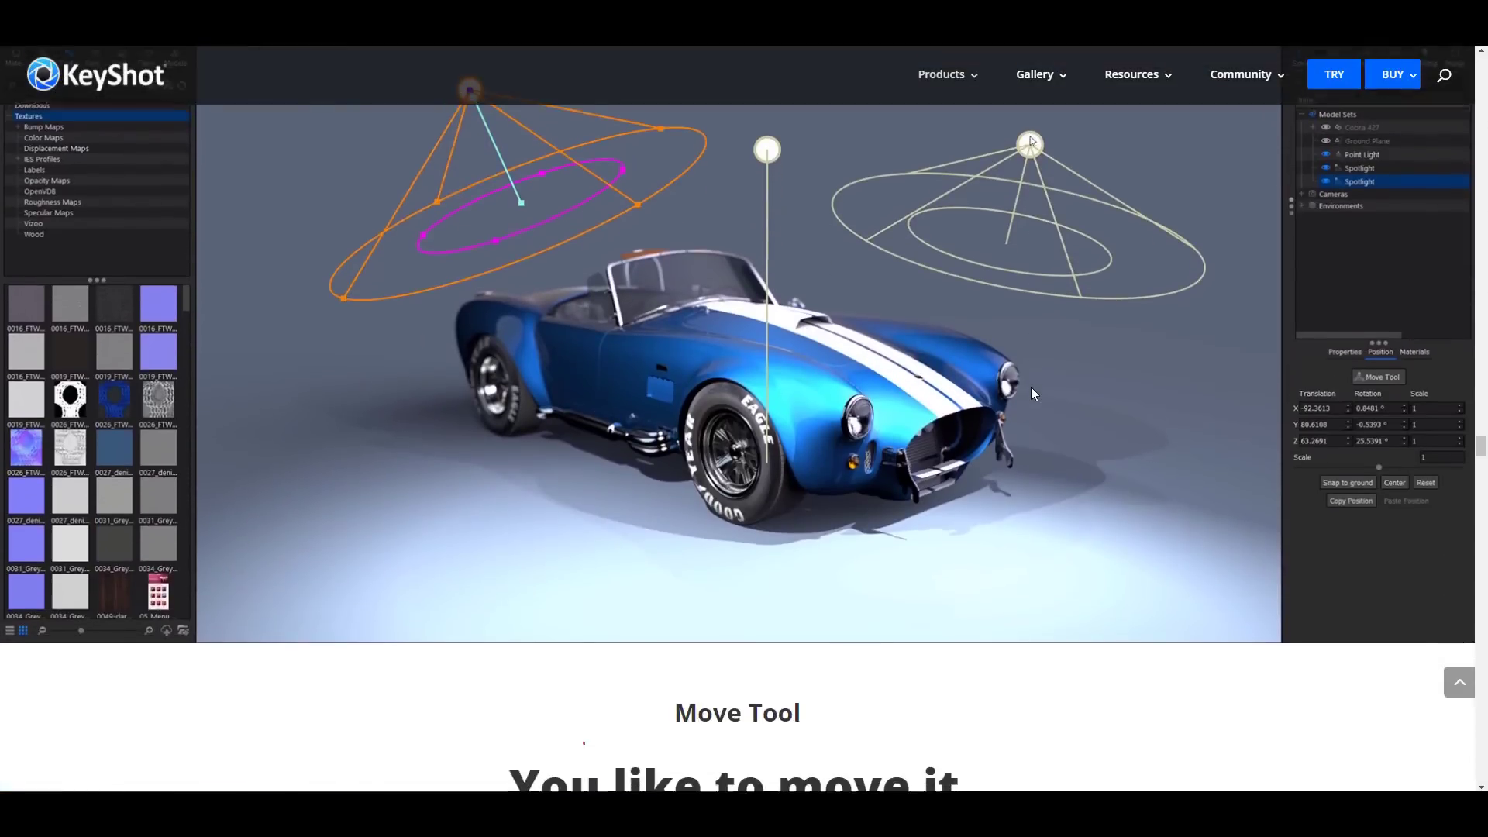
{"action": "scroll", "coordinate": [1036, 385], "scroll_direction": "up", "scroll_amount": 4}
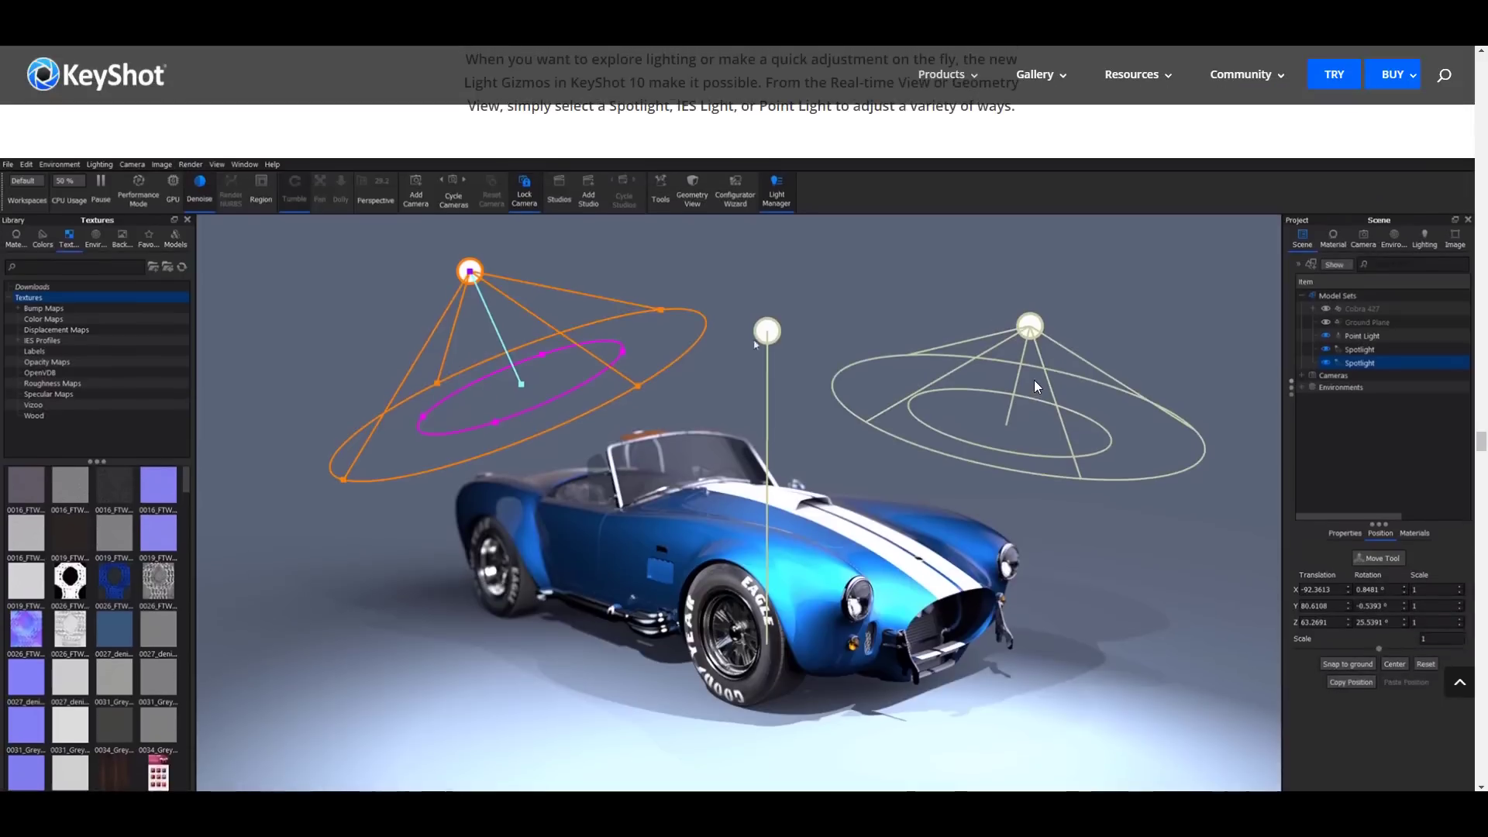